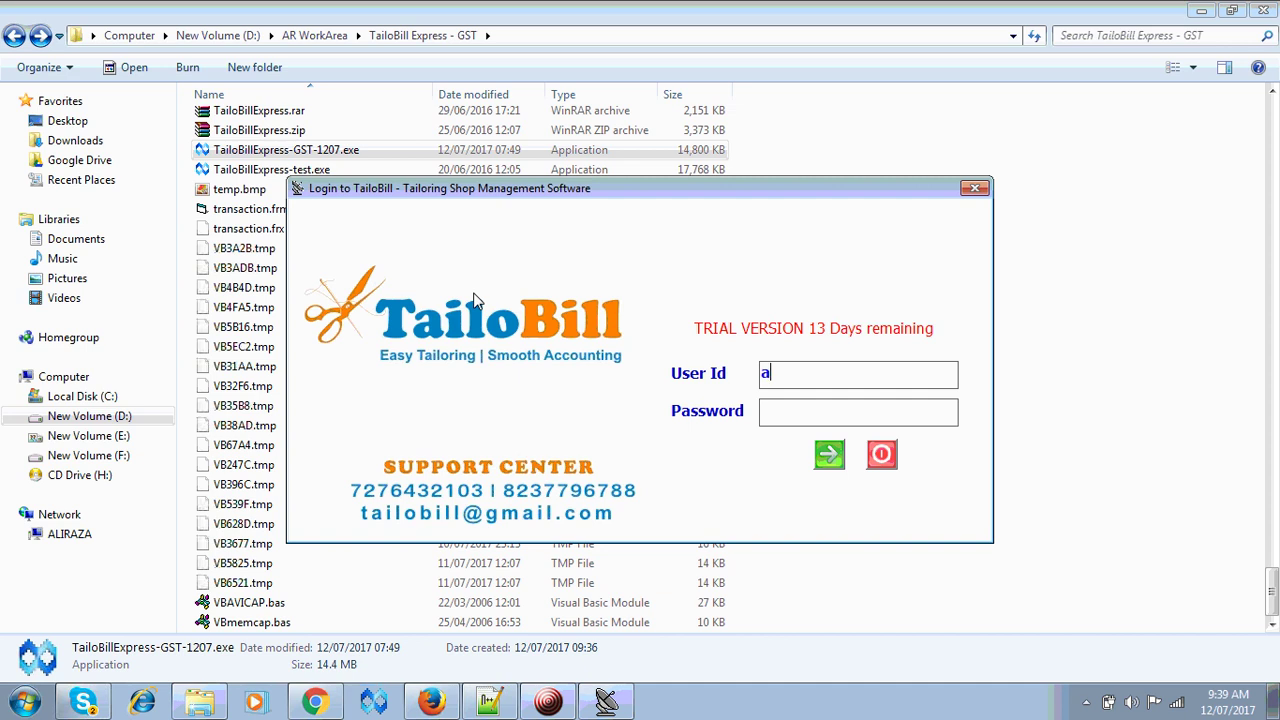
- Log in to TailoBill with the admin user id and its password
type("dmin")
key("Tab")
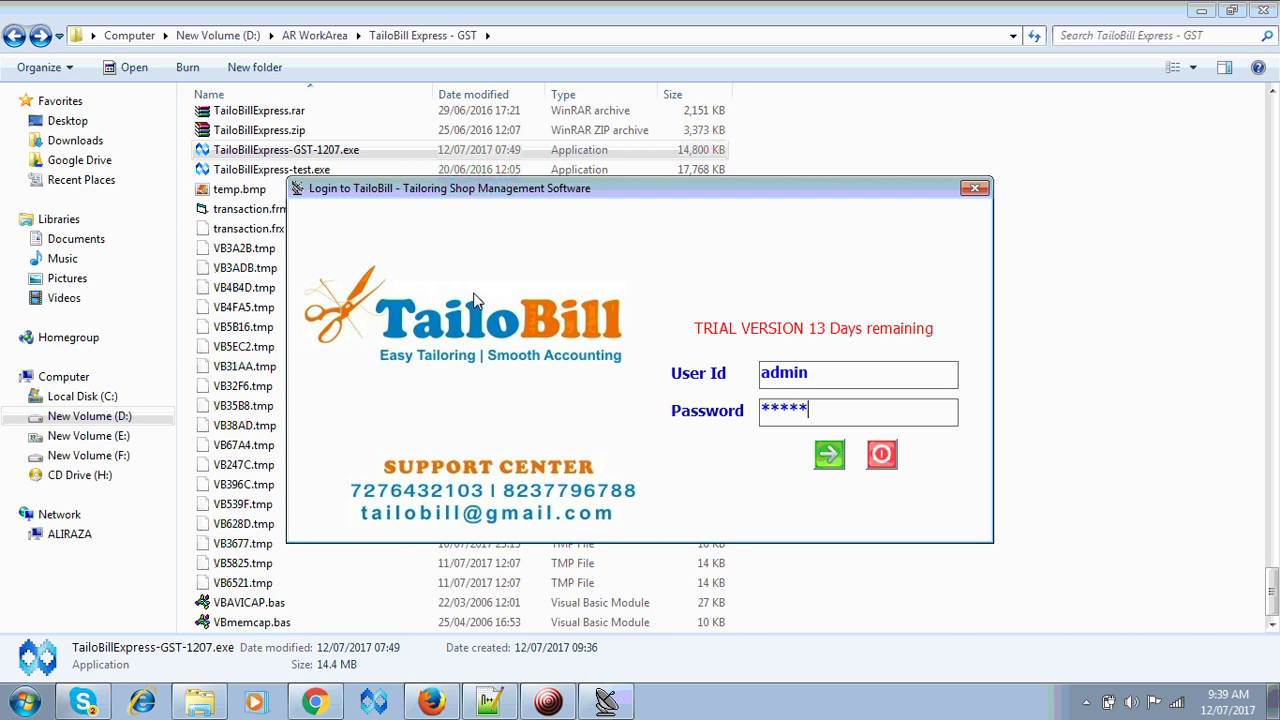
key("Return")
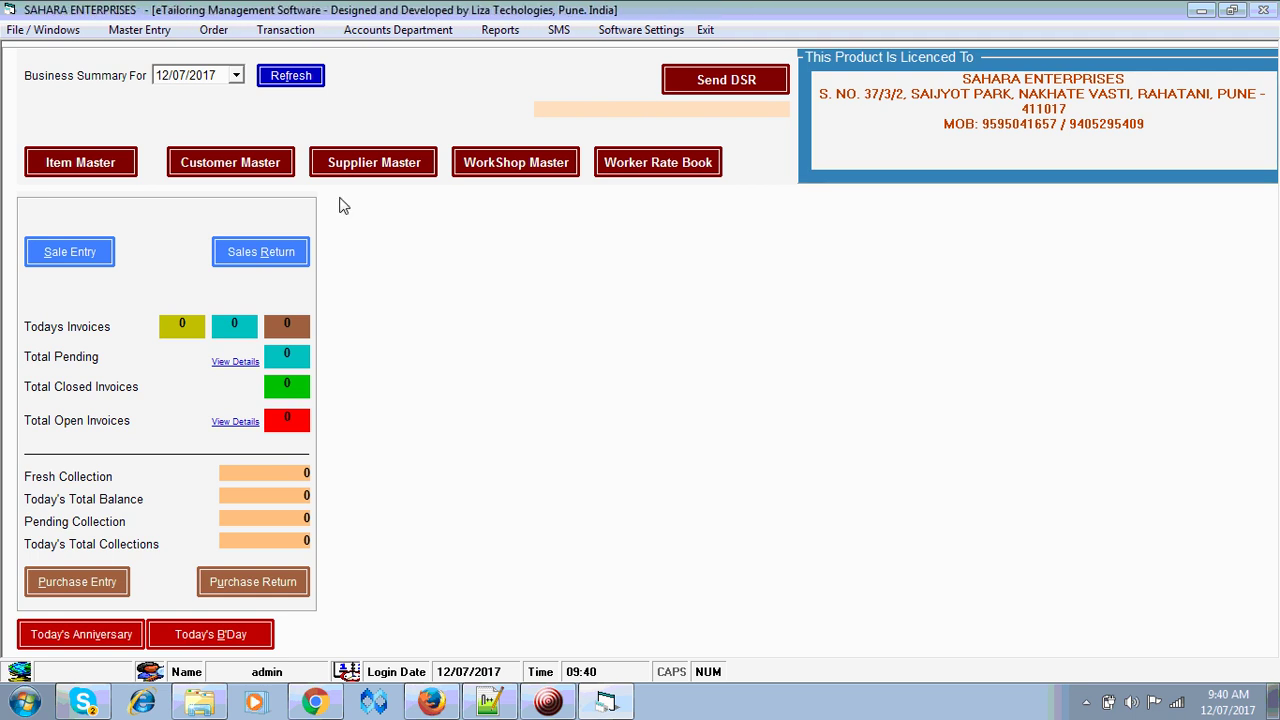
- Run Update Software and answer No to the GST update prompt, since the version is newer than April 2017
left_click(43, 30)
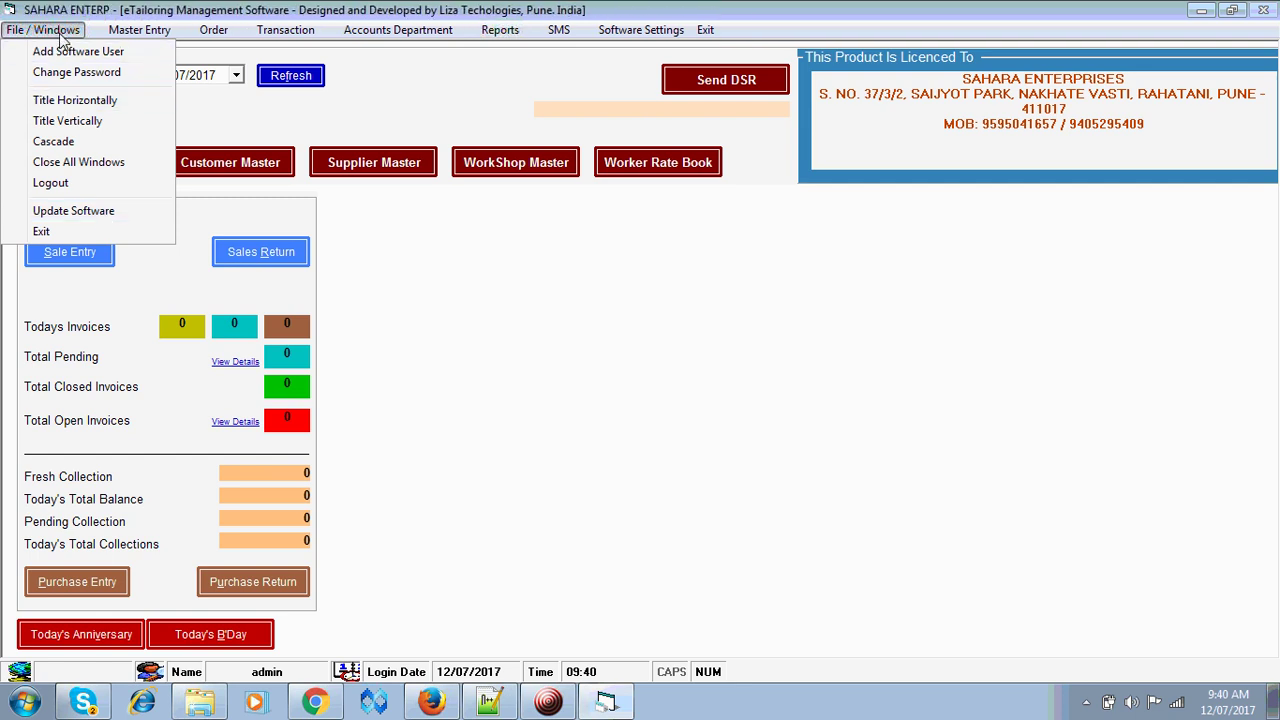
left_click(87, 214)
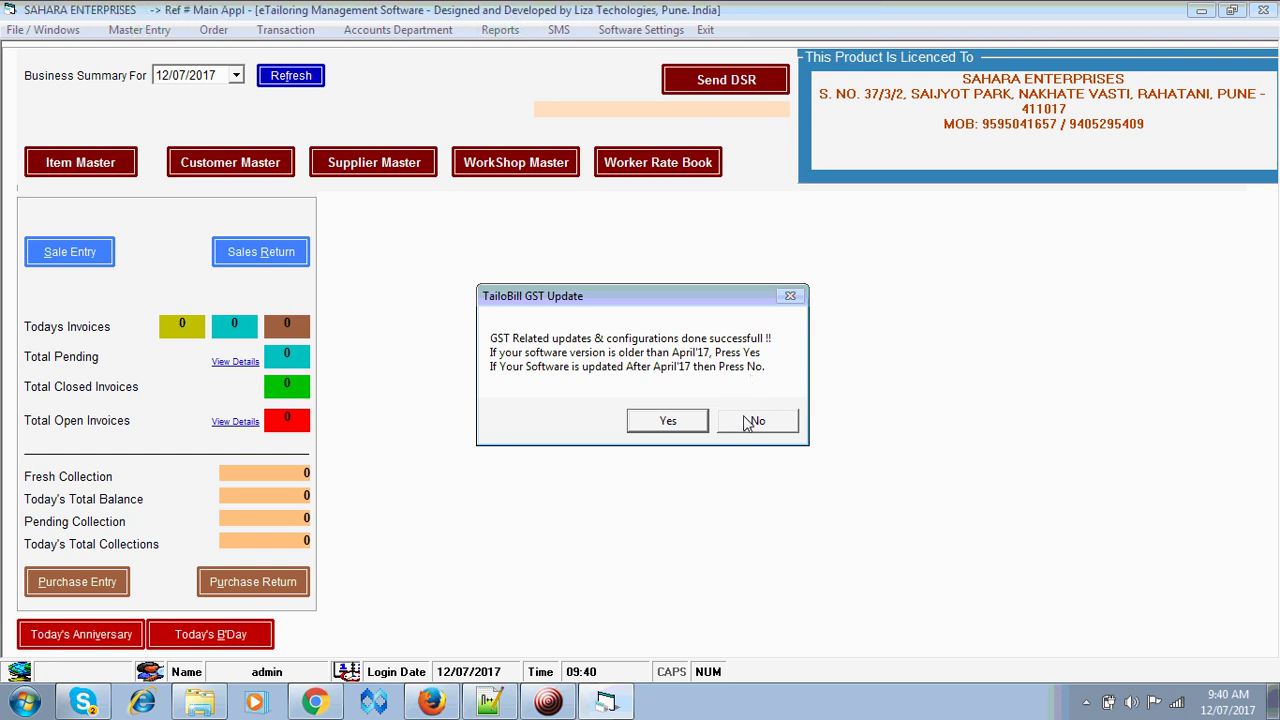
left_click(748, 424)
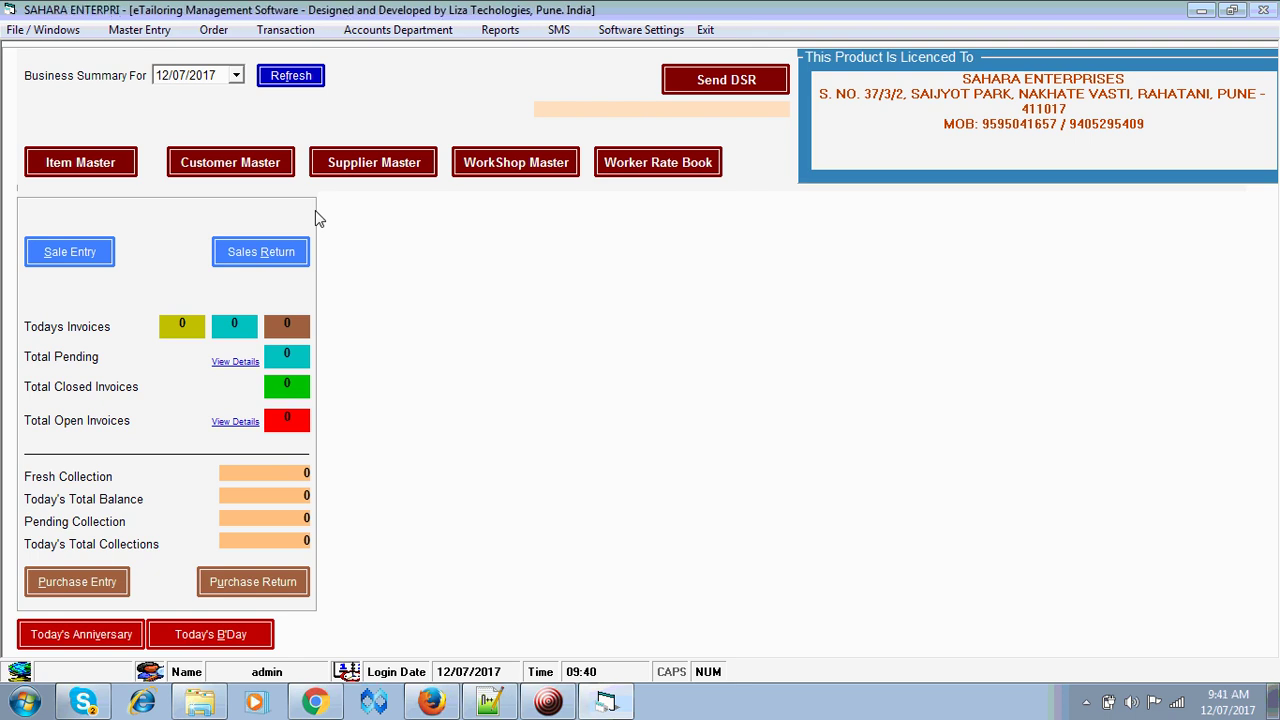
- Start a new Tax Master entry, check the existing GST heads, and bring up the GST head register
left_click(137, 36)
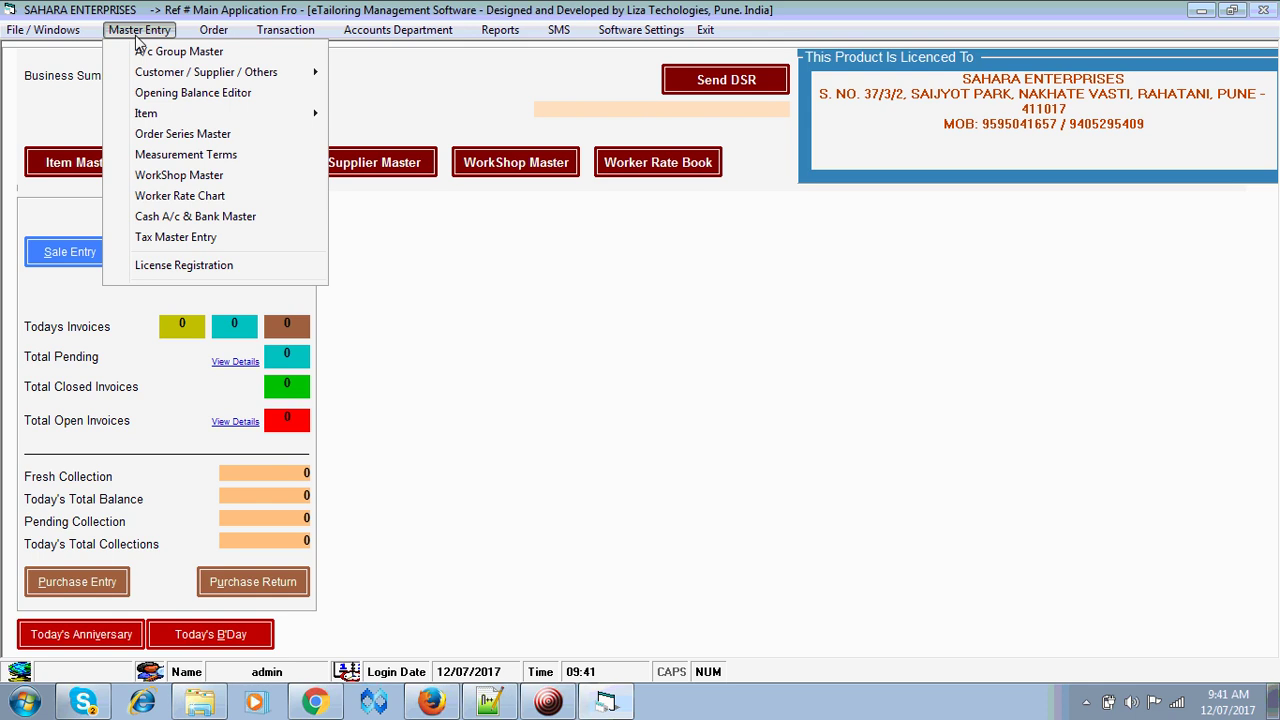
left_click(181, 239)
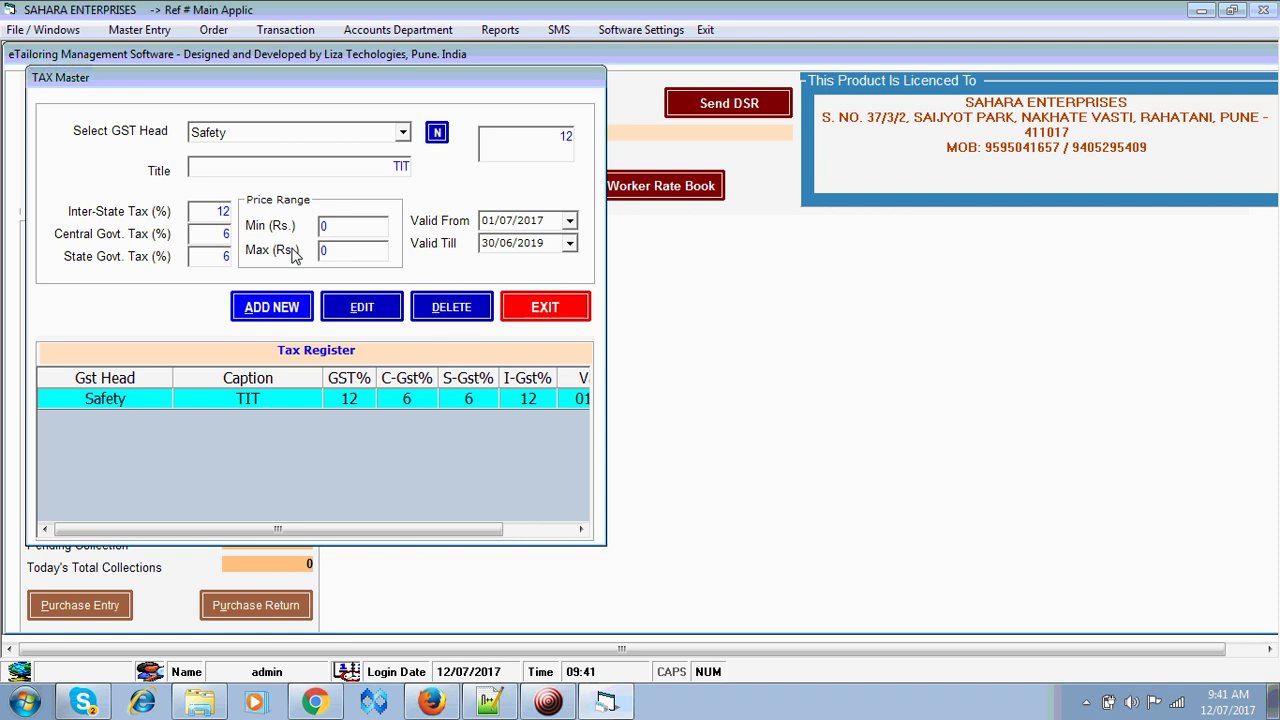
left_click(271, 308)
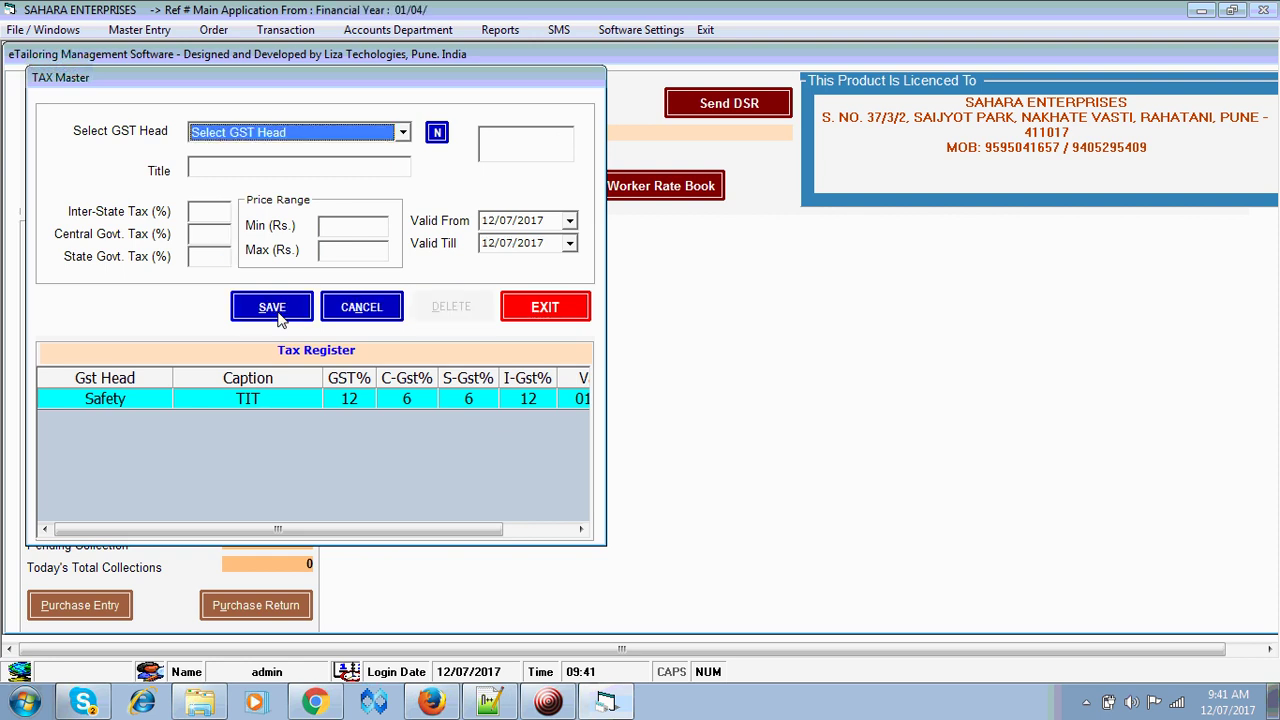
left_click(343, 140)
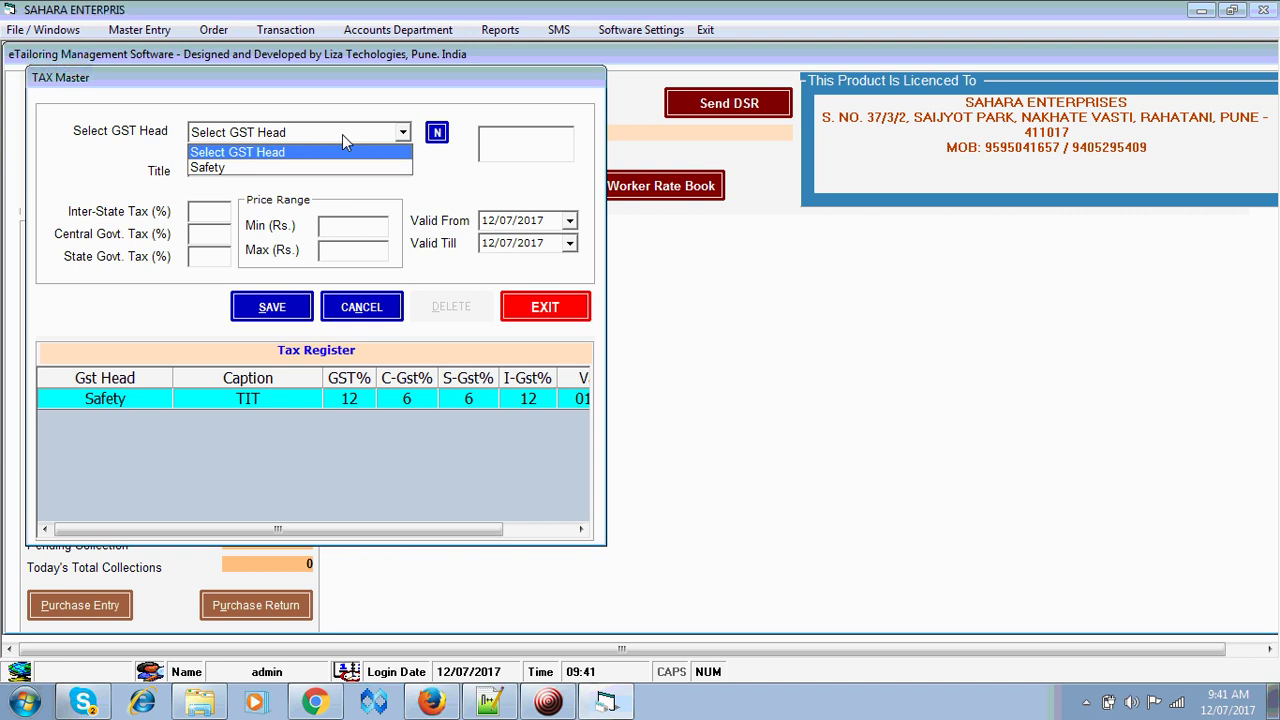
left_click(342, 134)
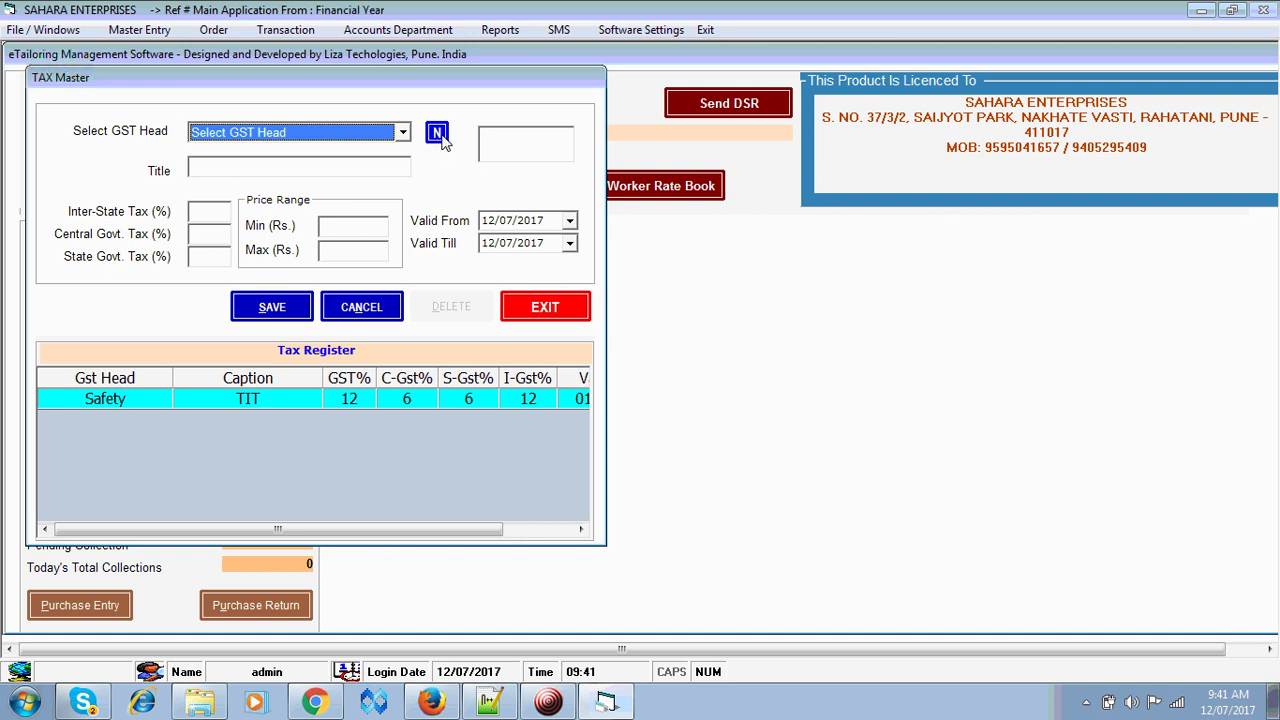
left_click(437, 140)
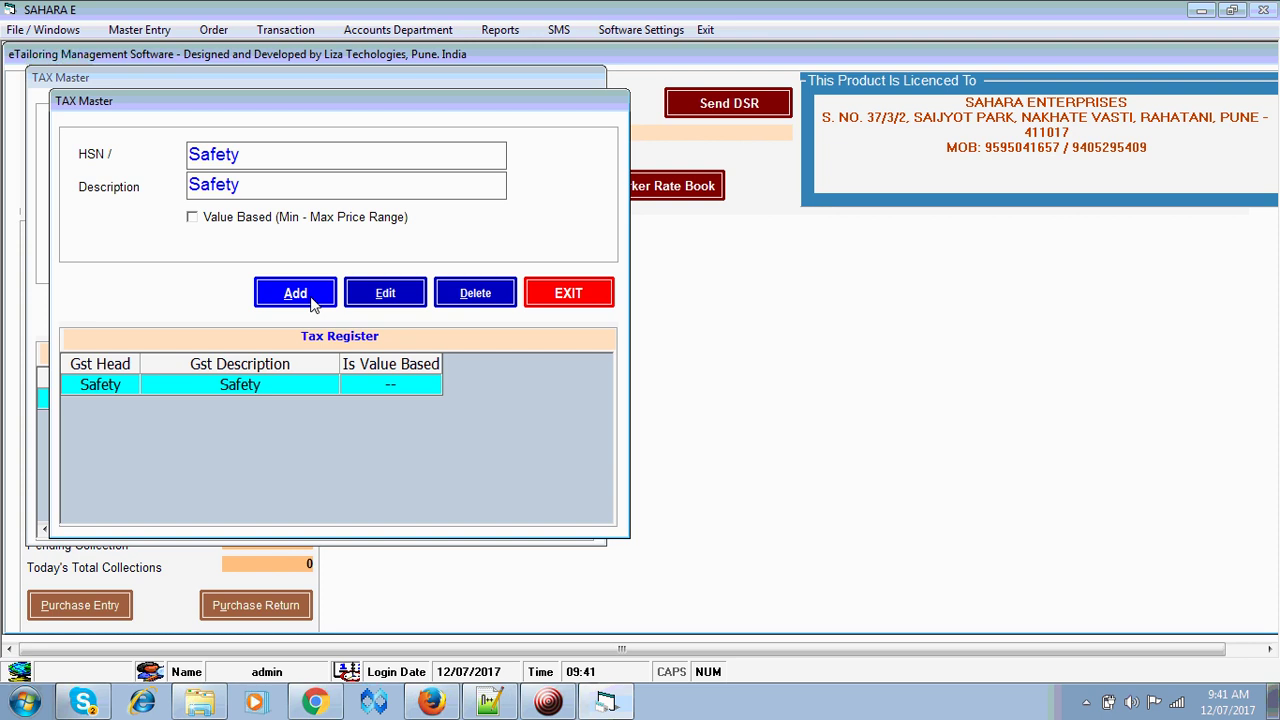
- Add the GST head Readymade with description RM, marked value based
left_click(295, 293)
type("Read")
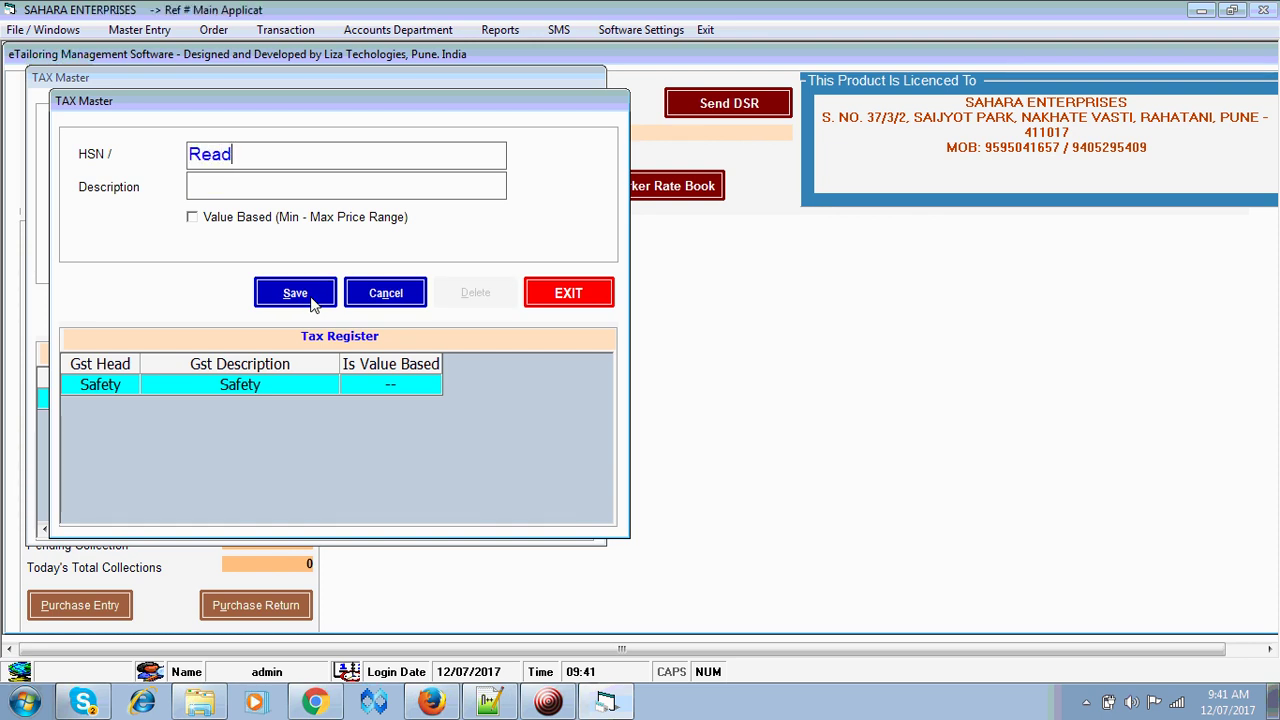
type("a")
key("BackSpace")
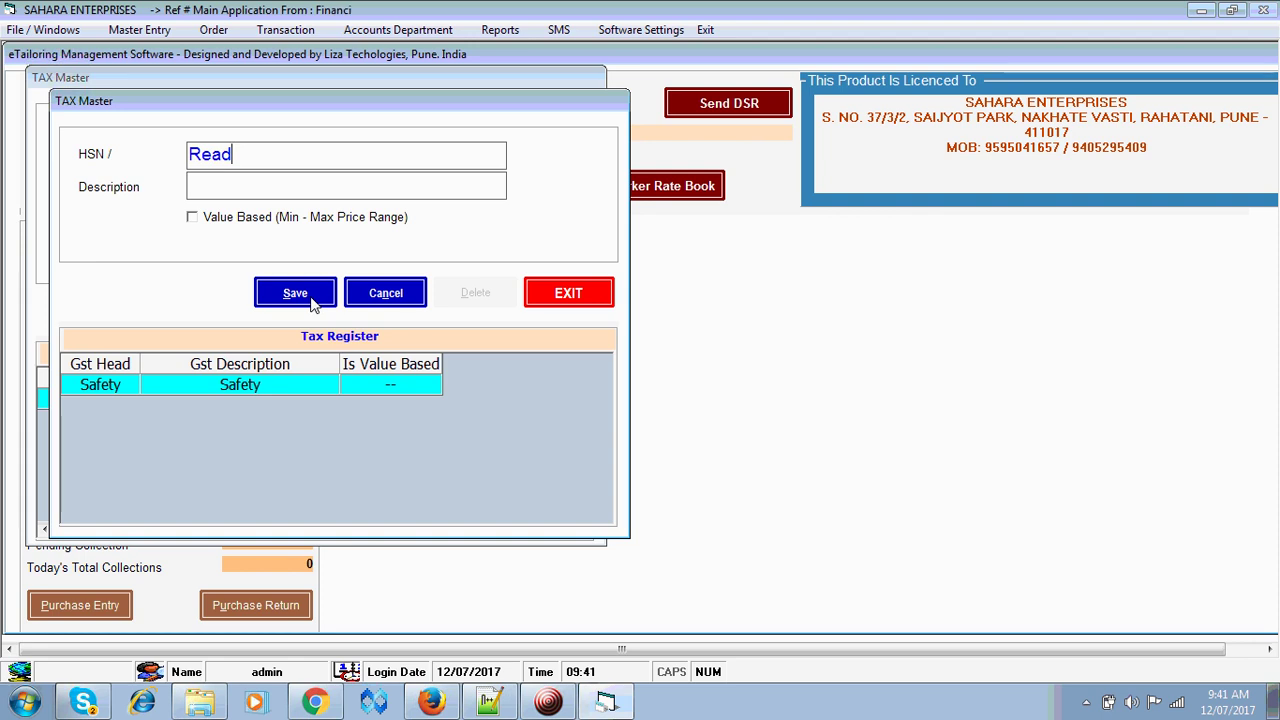
type("ymade")
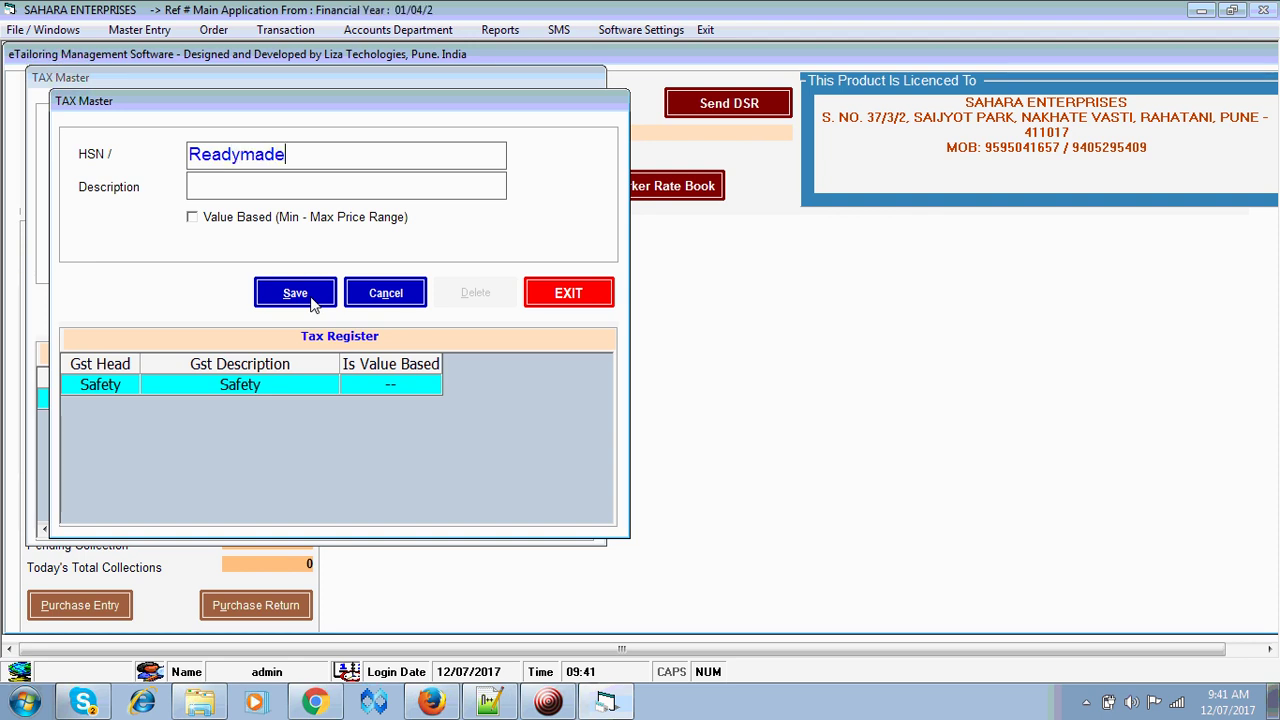
key("Tab")
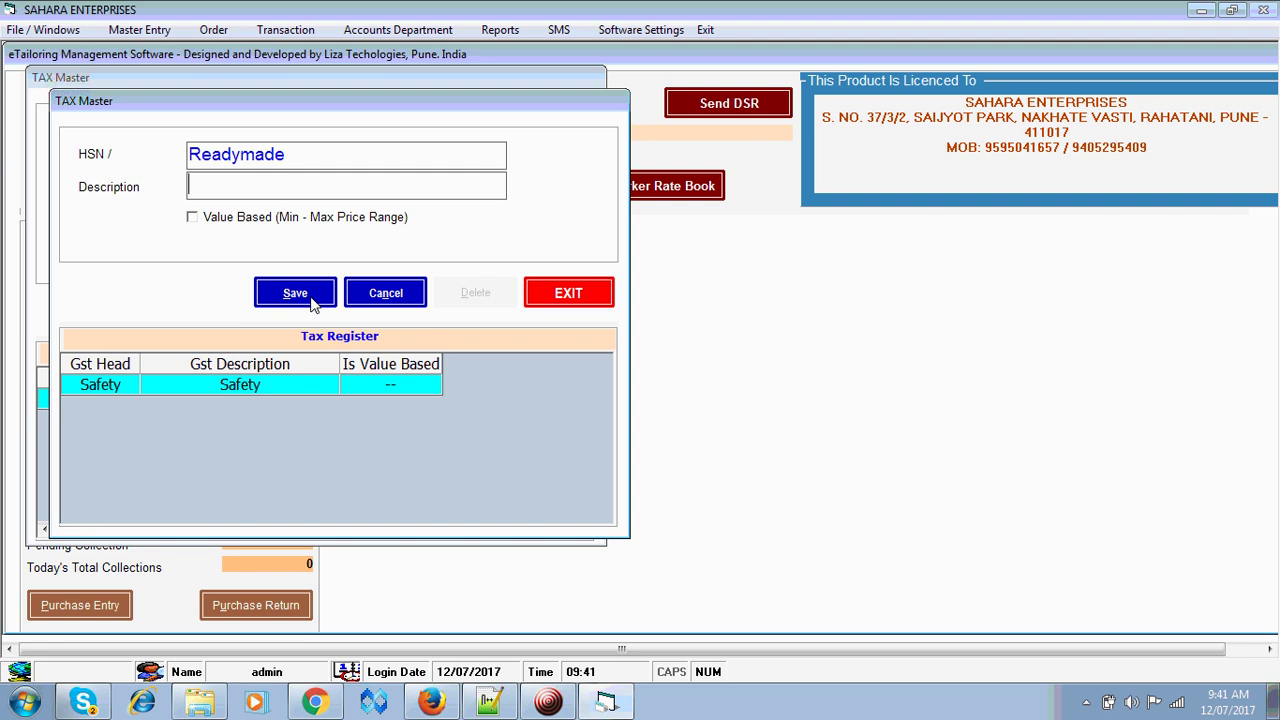
type("RM")
key("Tab")
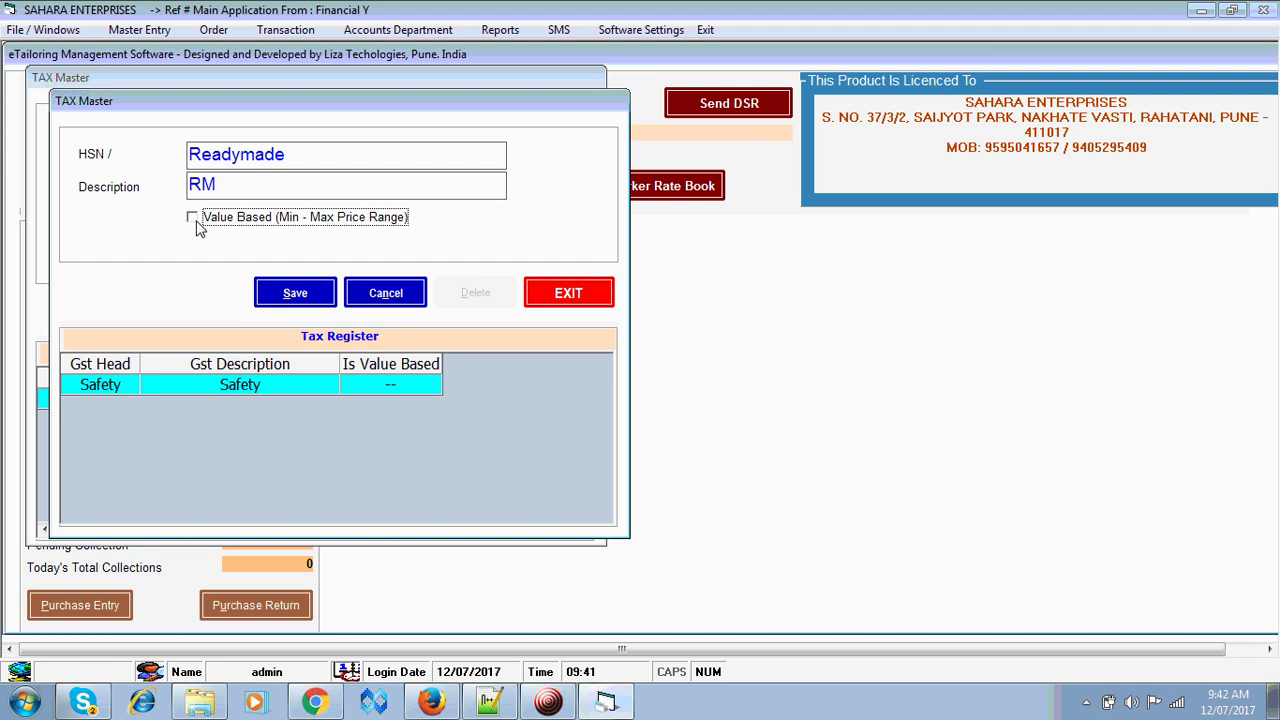
left_click(196, 224)
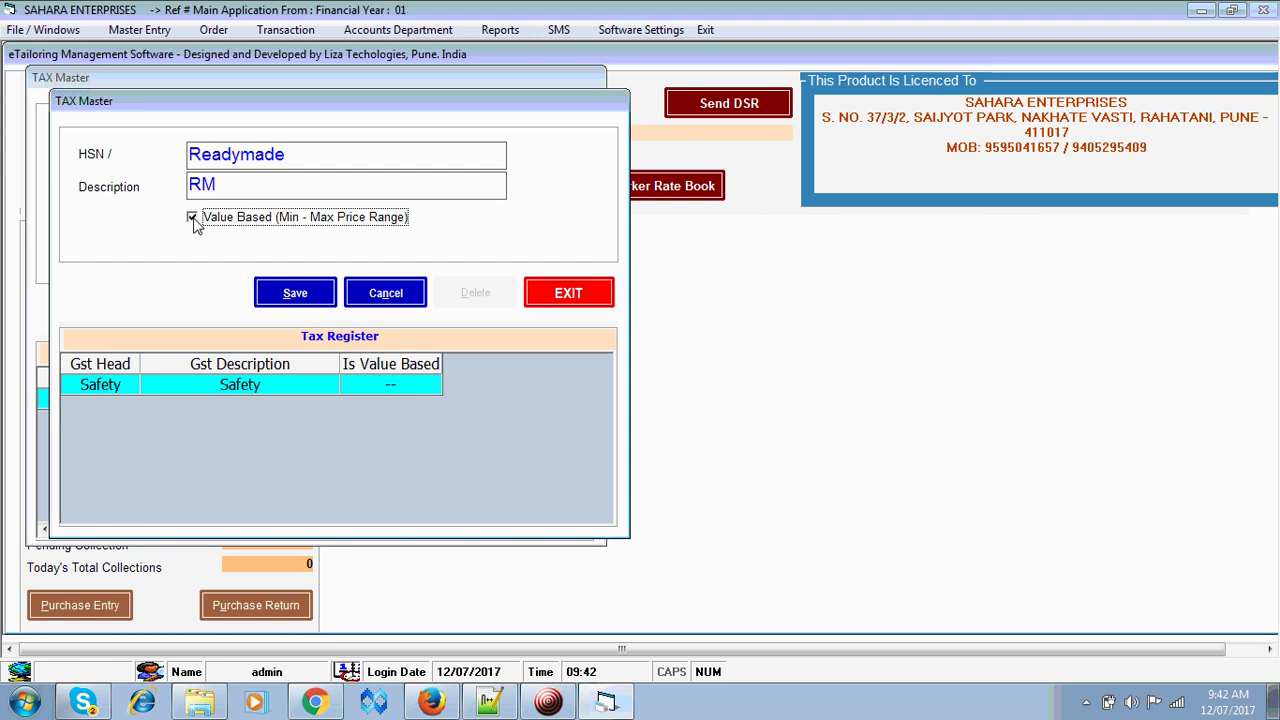
left_click(315, 305)
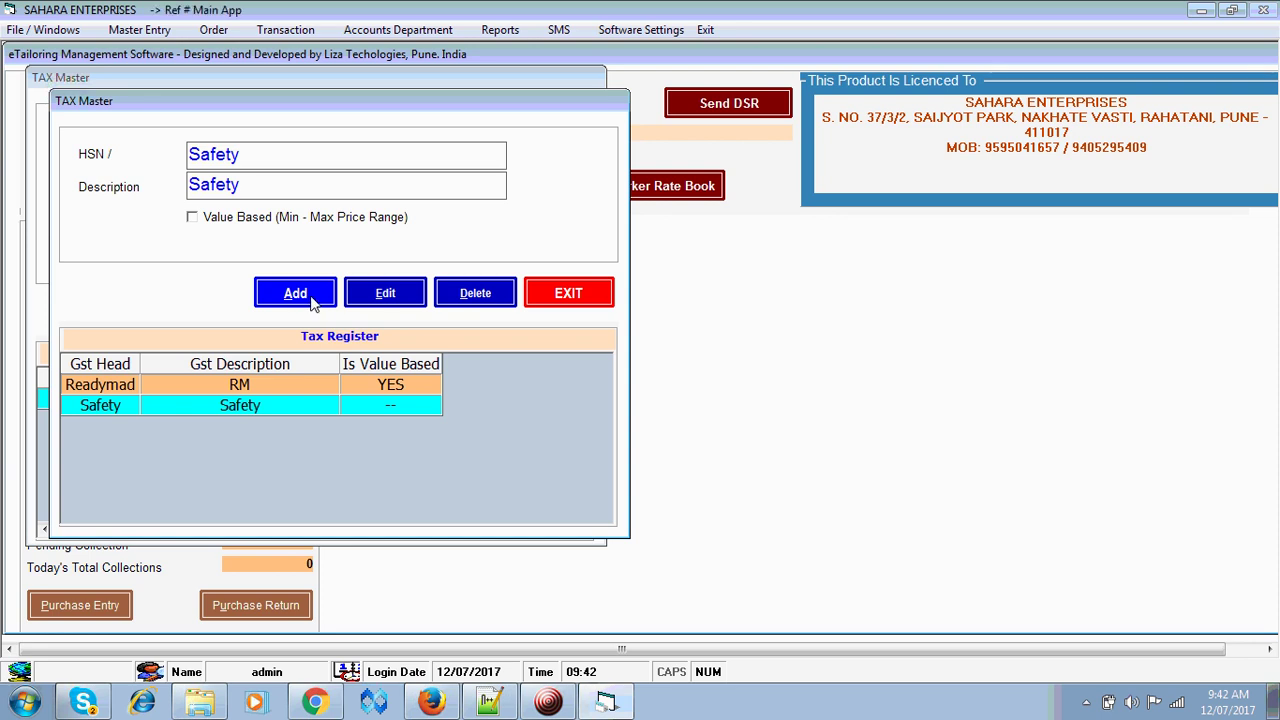
- Add the GST head Fabric with description Fabric, then close the head form
left_click(295, 293)
type("F")
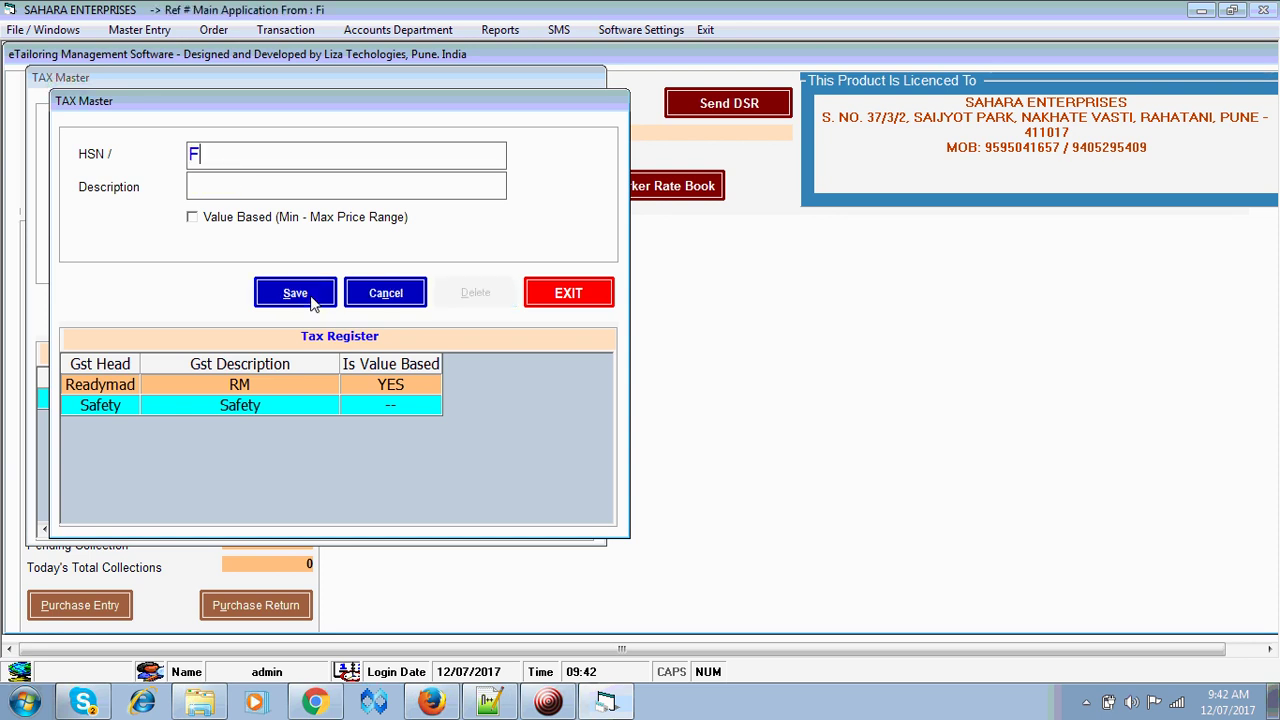
type("abric")
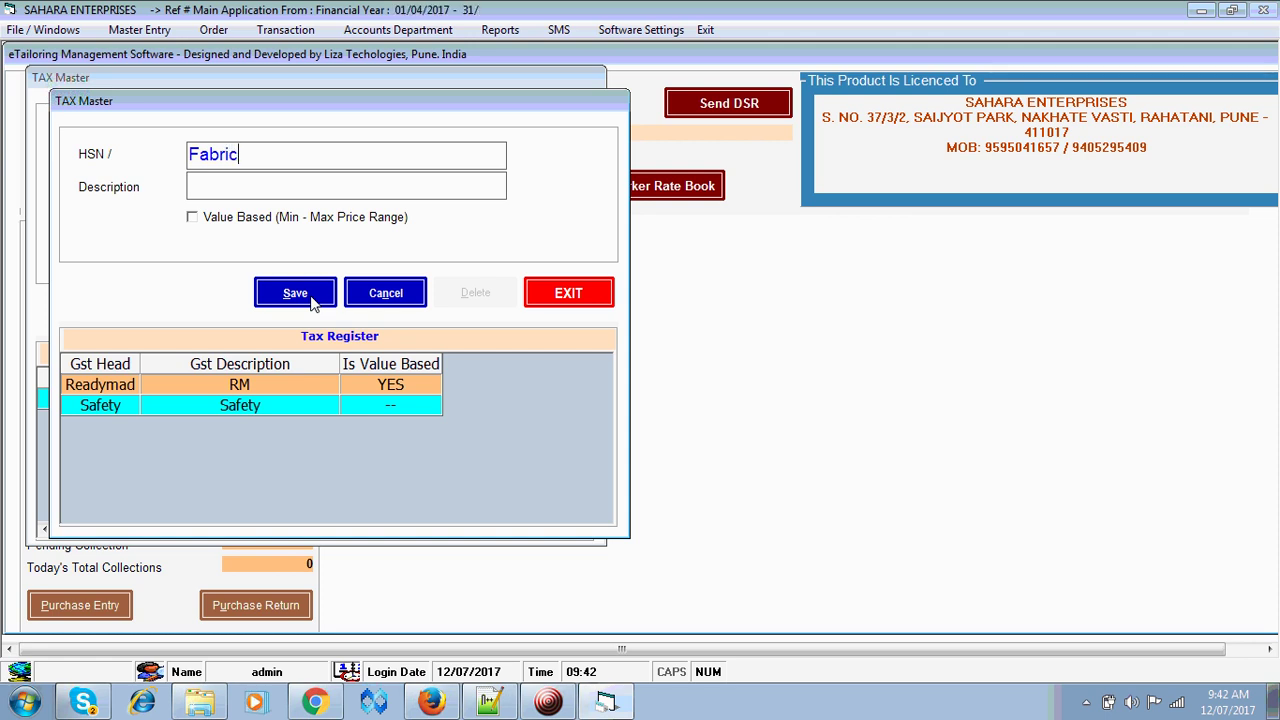
key("Tab")
type("Fab")
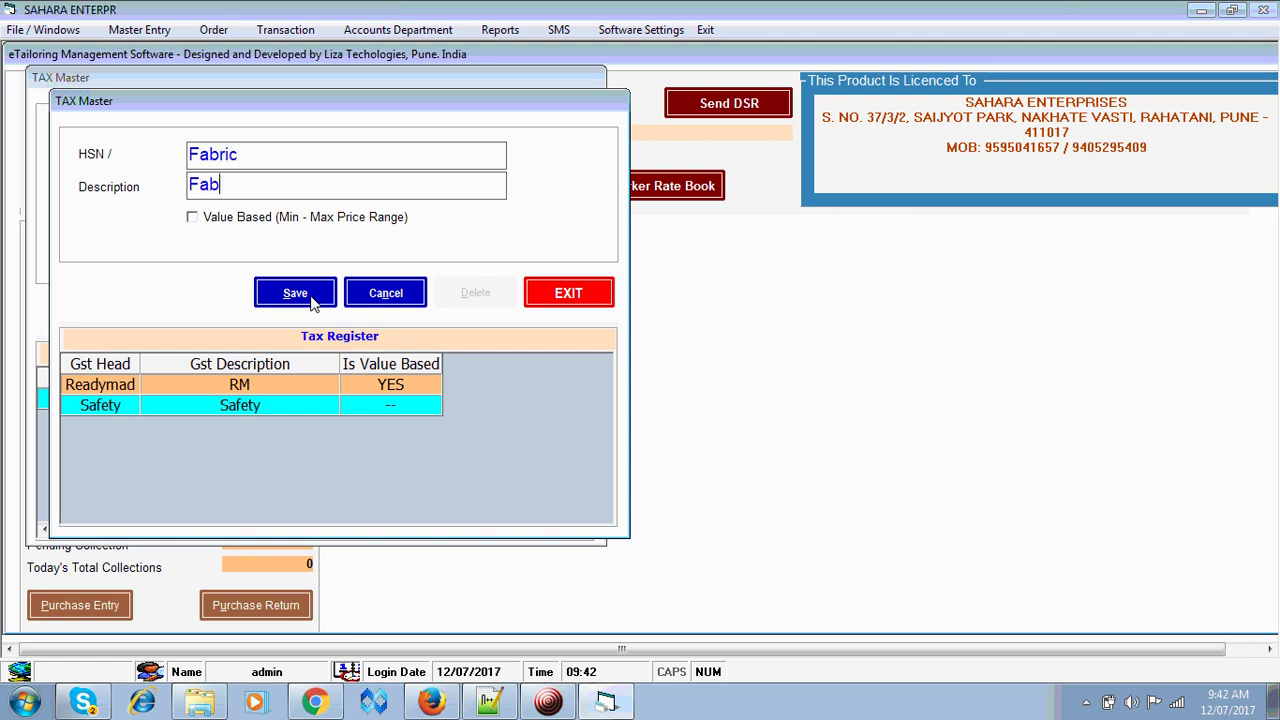
type("ric")
key("Tab")
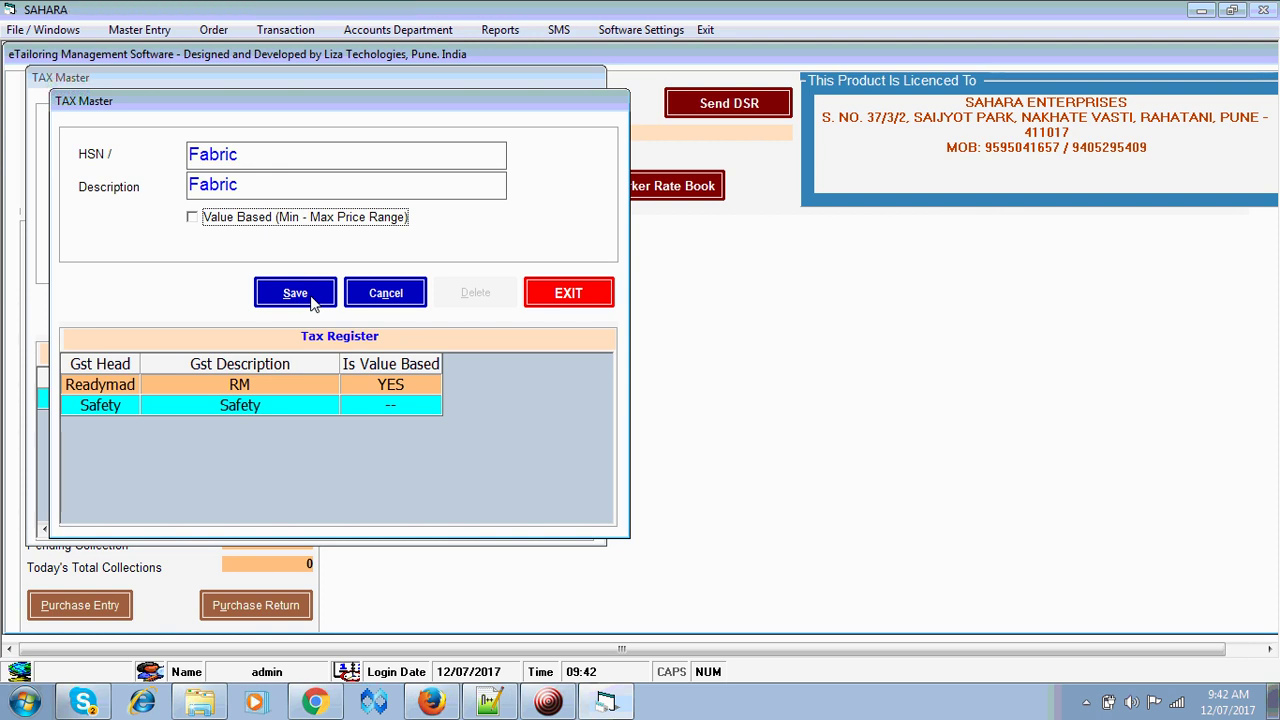
left_click(295, 293)
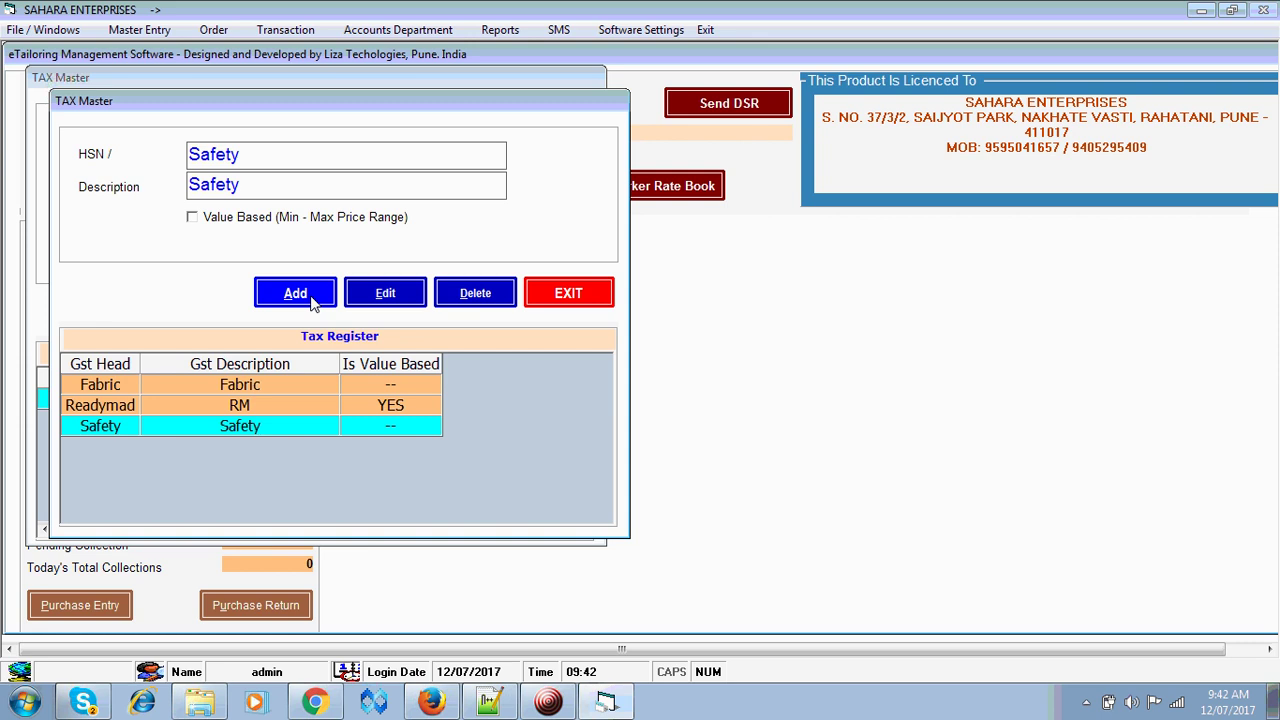
left_click(562, 299)
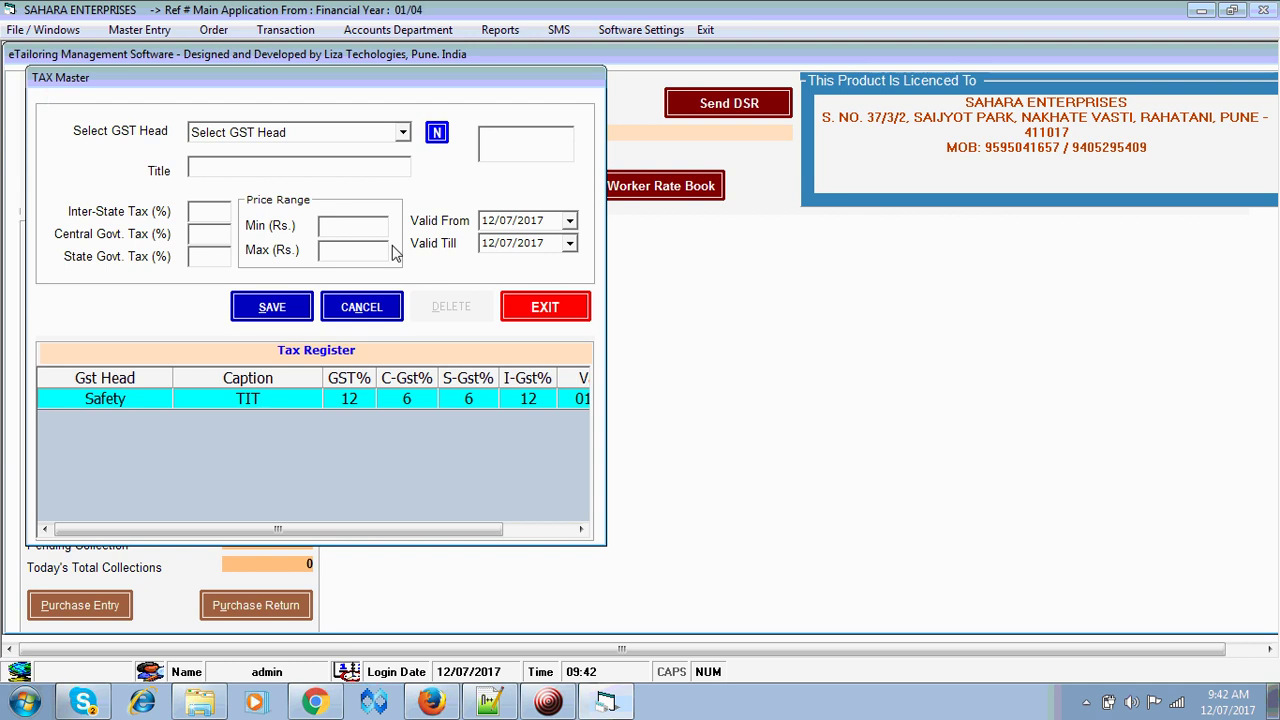
- Choose Fabric as the GST head and title the tax entry 'slab 1'
left_click(378, 136)
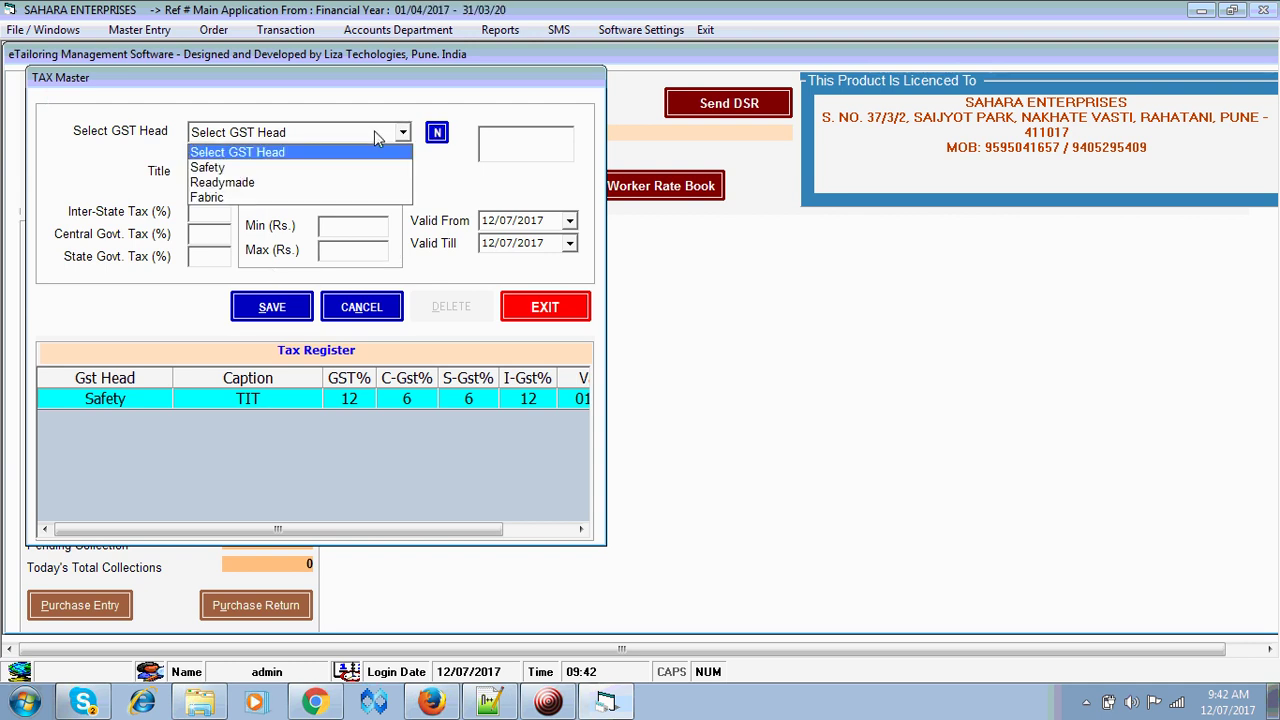
left_click(334, 199)
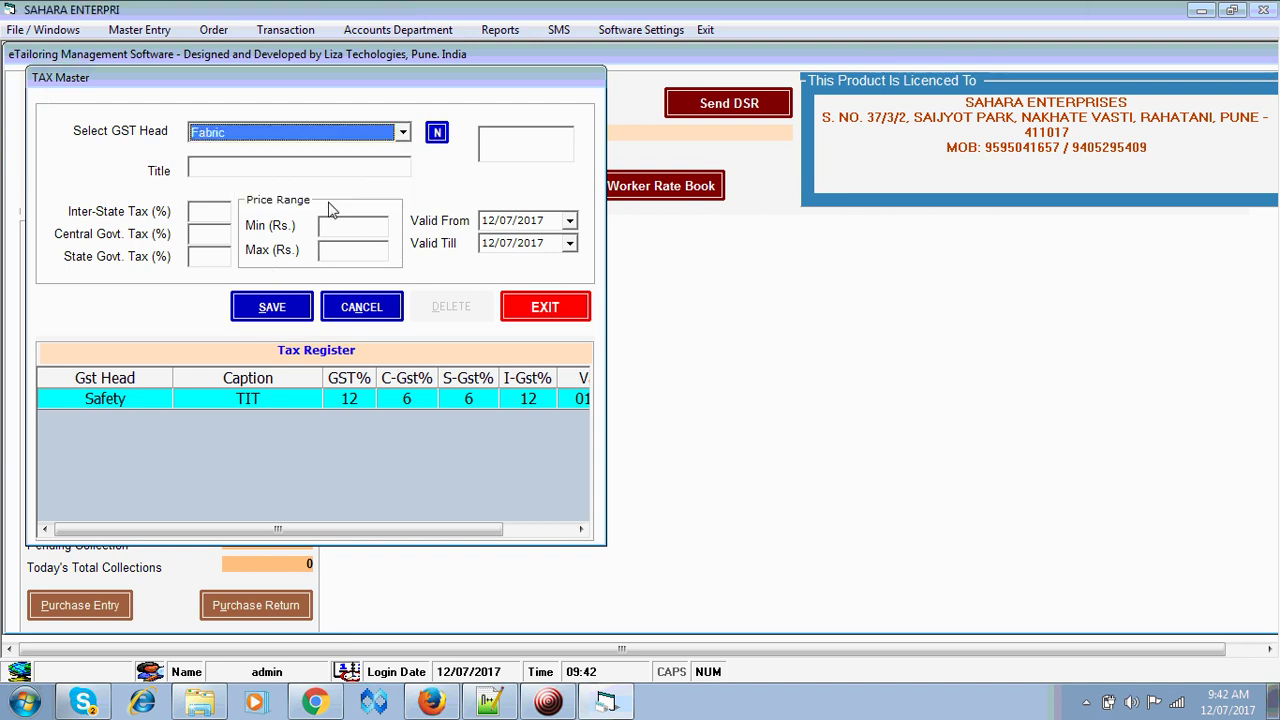
key("Return")
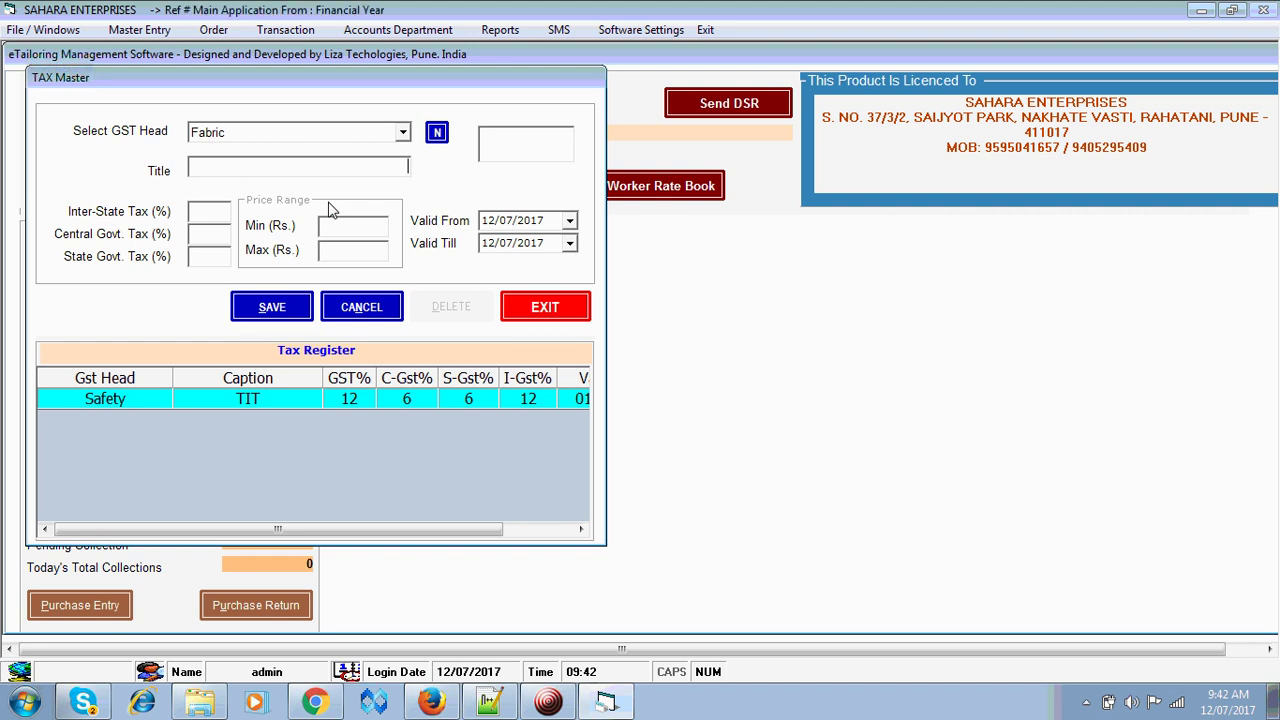
type("gee")
key("BackSpace")
key("BackSpace")
key("BackSpace")
type("Gee")
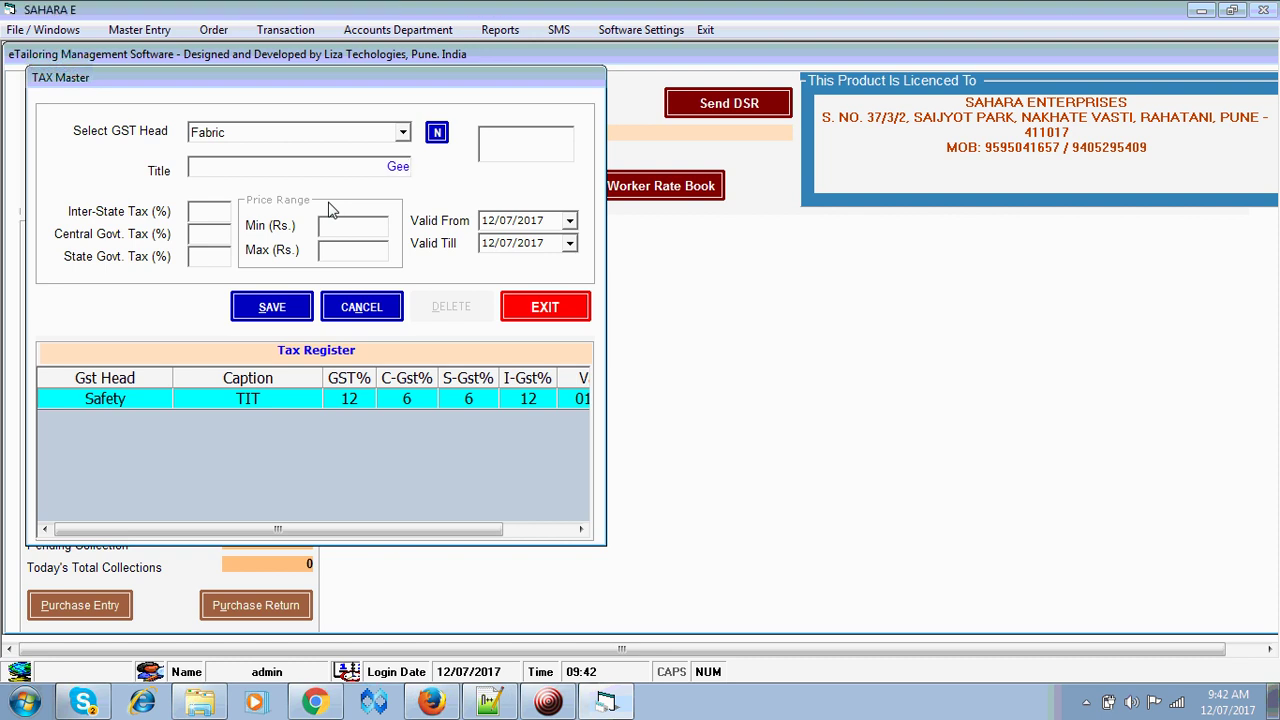
key("BackSpace")
type("neral")
key("shift+Home")
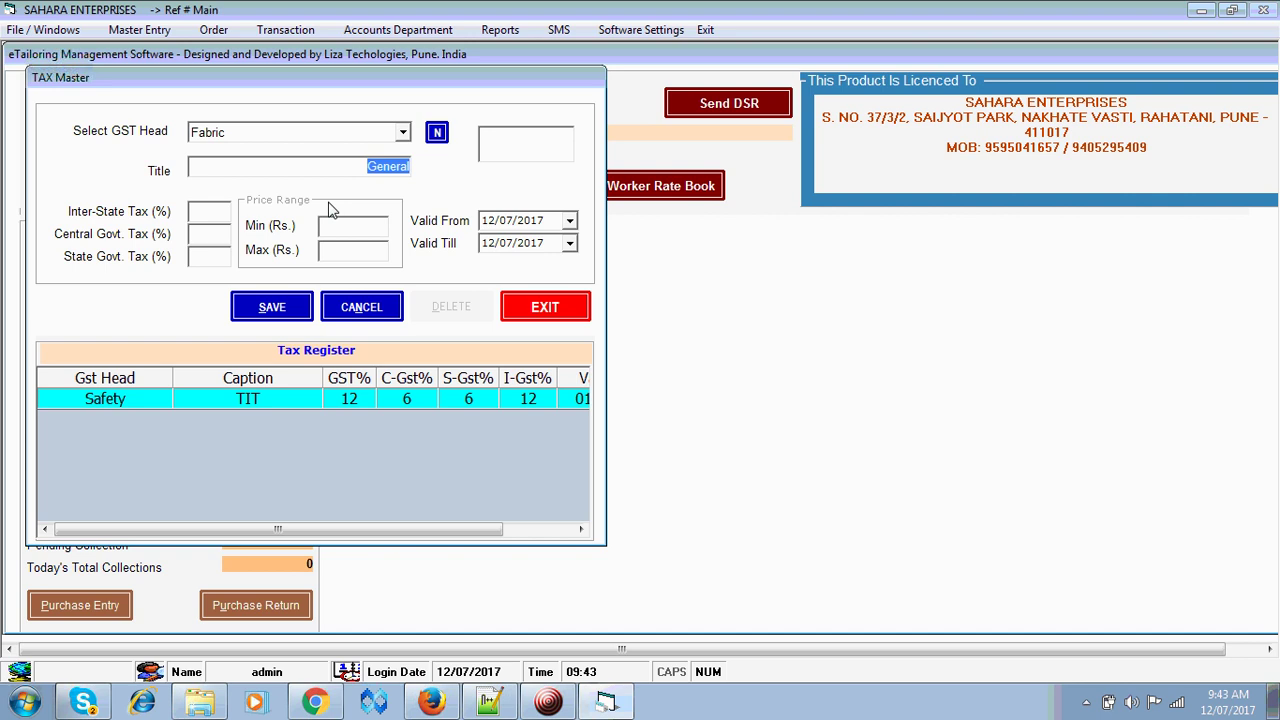
type("slab 1")
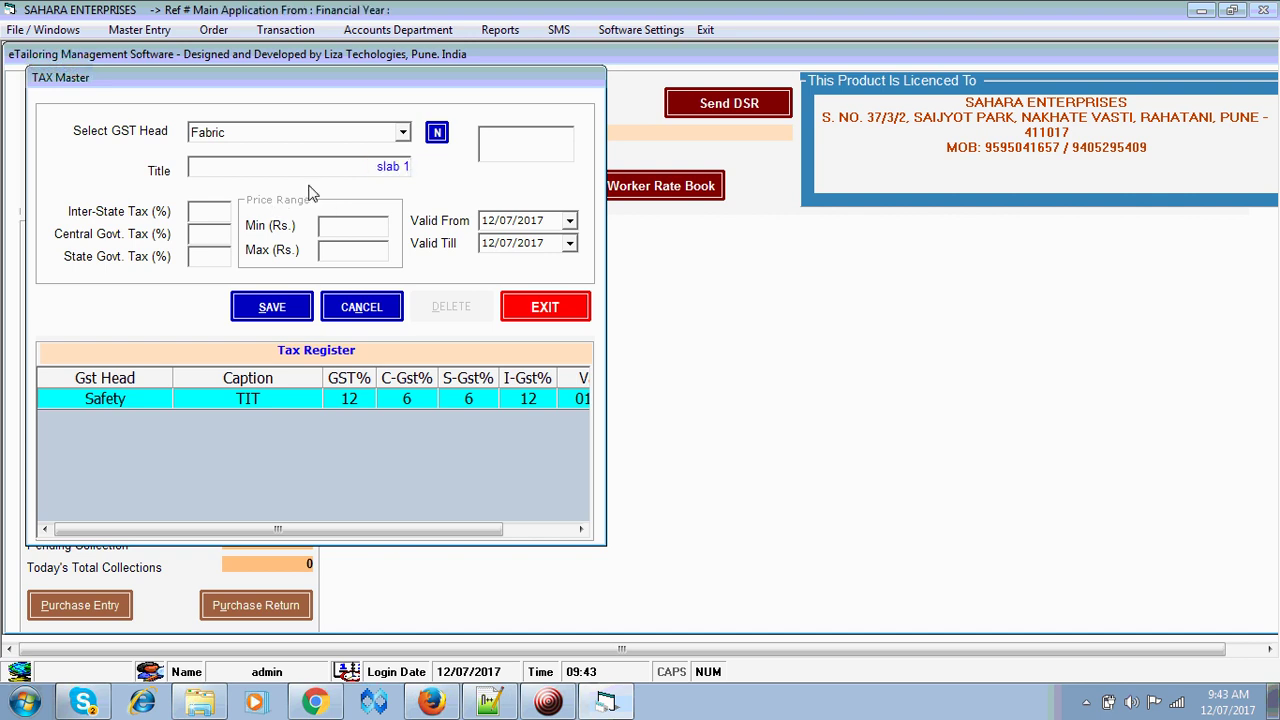
key("Tab")
key("Tab")
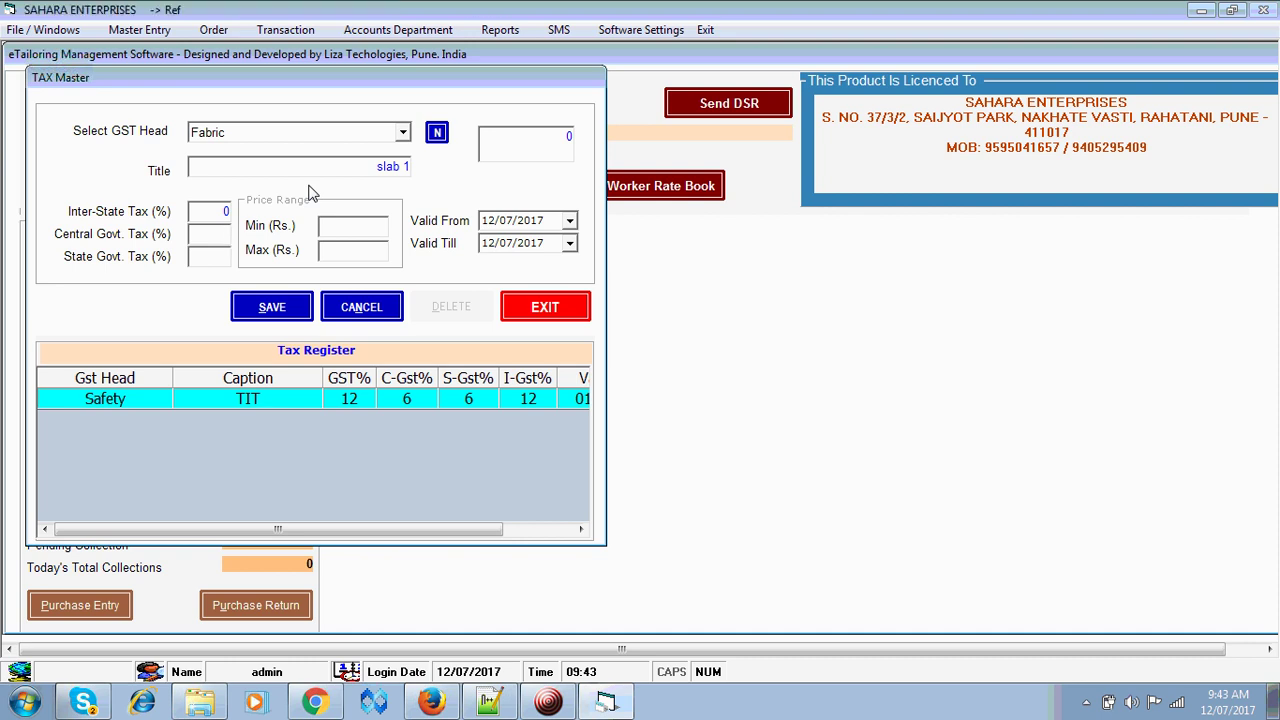
- Enter 2.5% central and state tax, valid 01/07/2017 to 31/03/2018, and save the slab
type("2.5")
key("Tab")
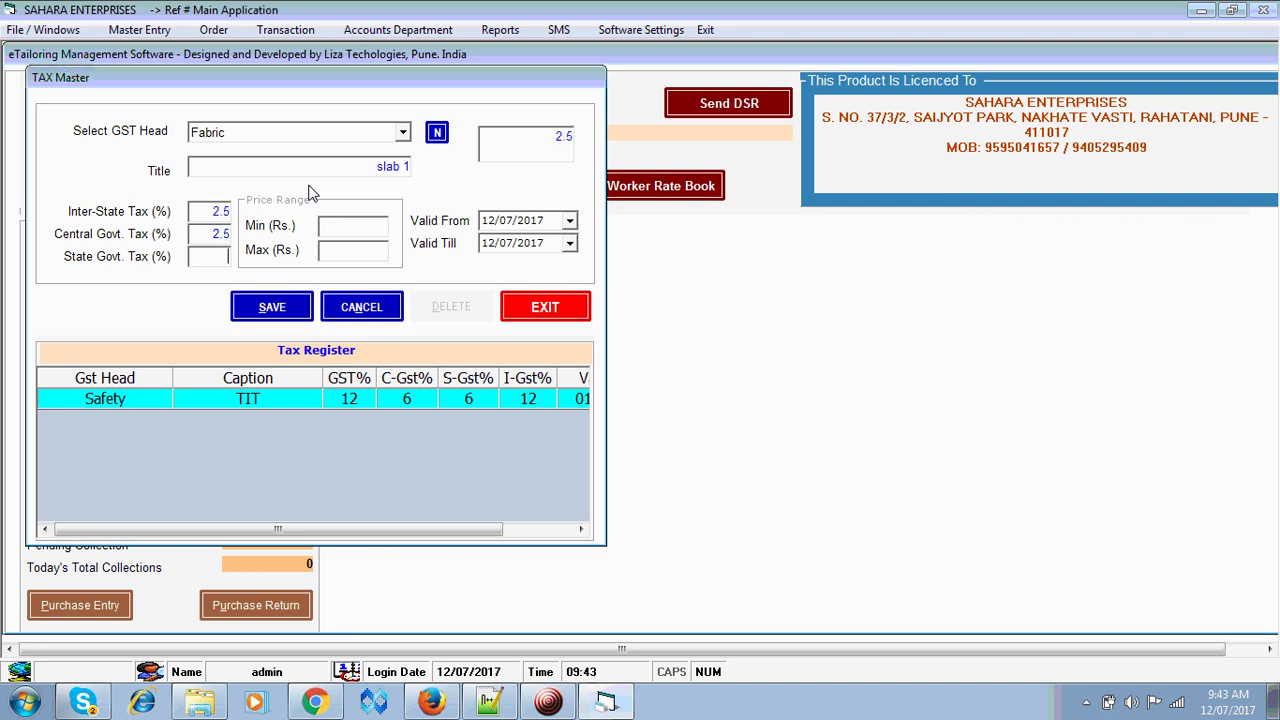
type("2.5")
key("Tab")
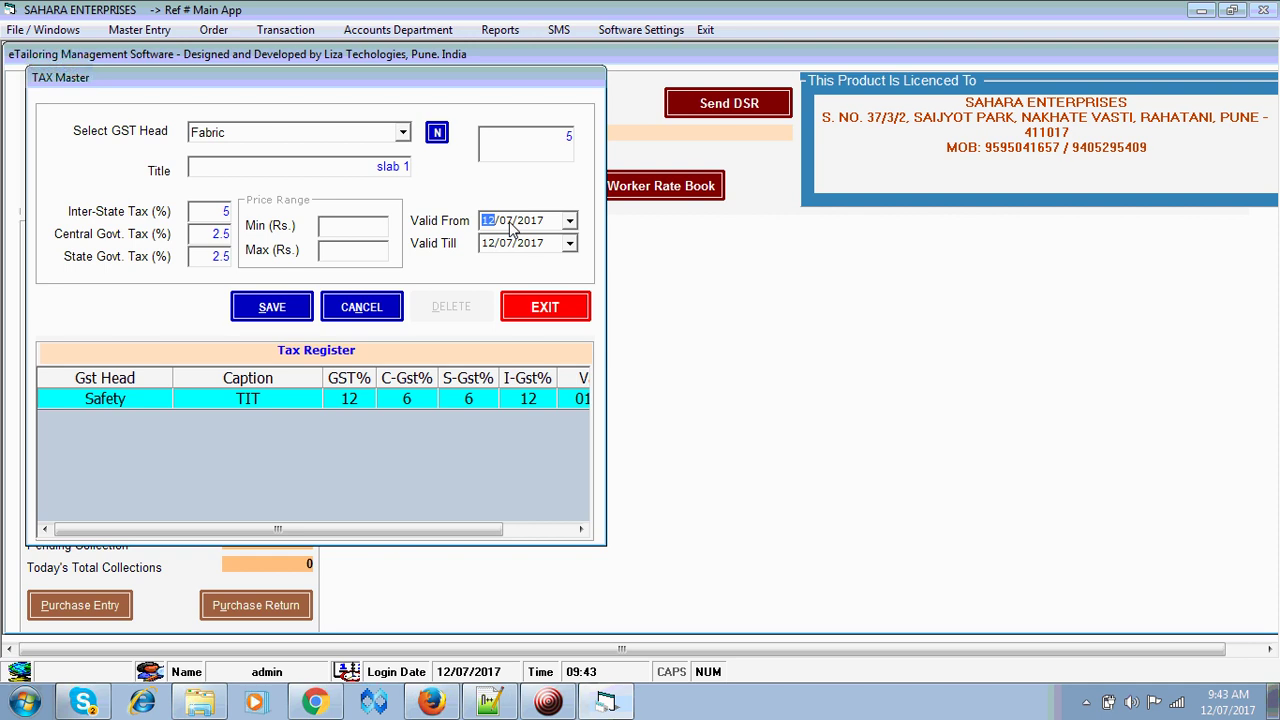
type("01")
left_click(508, 221)
key("Right")
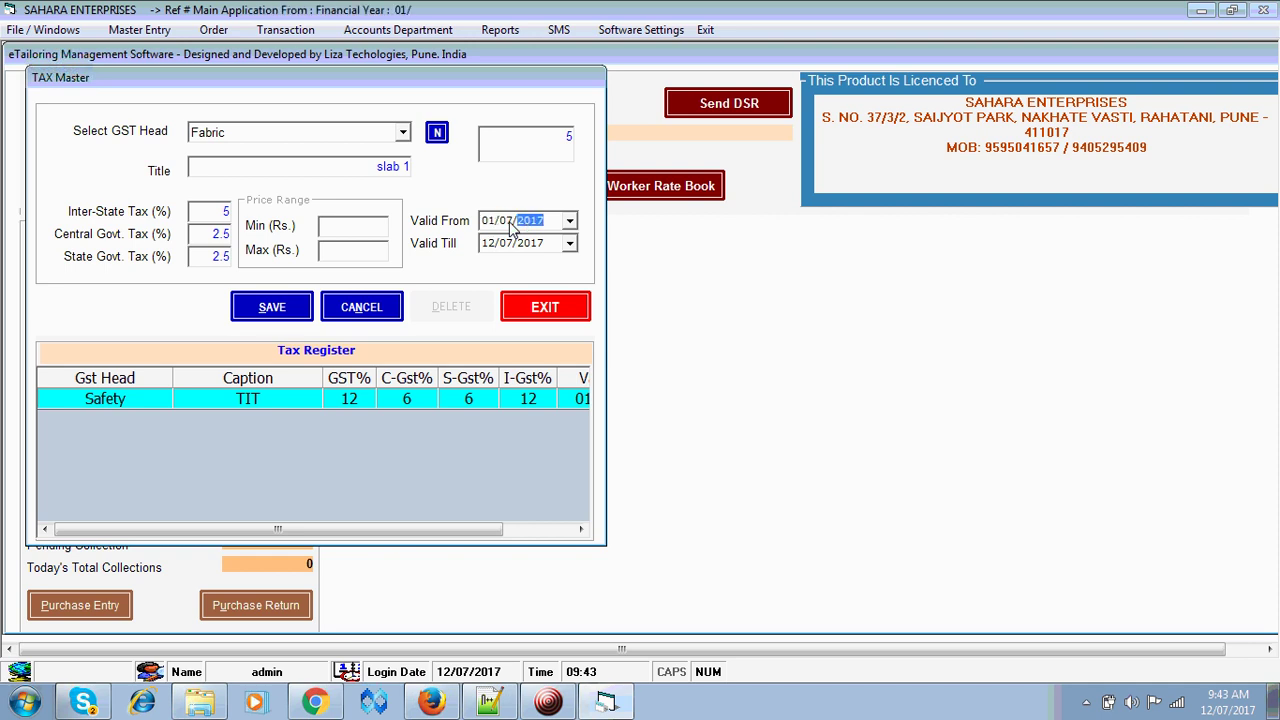
key("Tab")
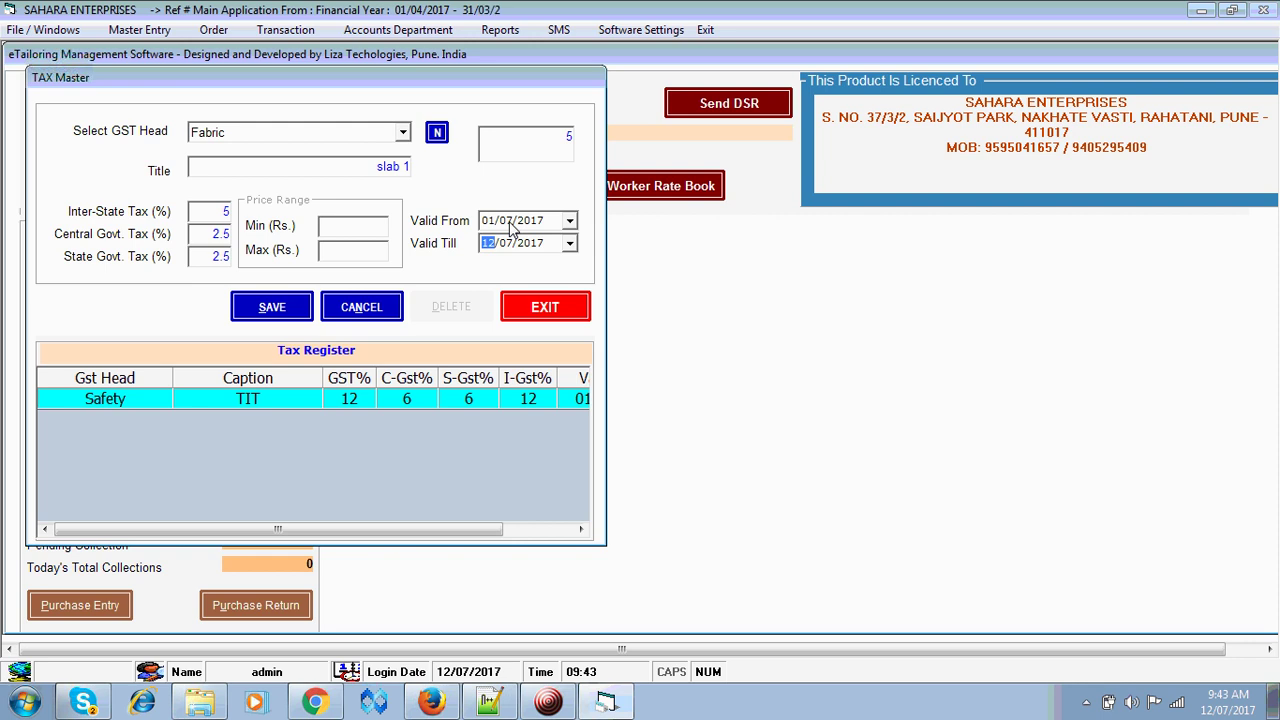
type("31/")
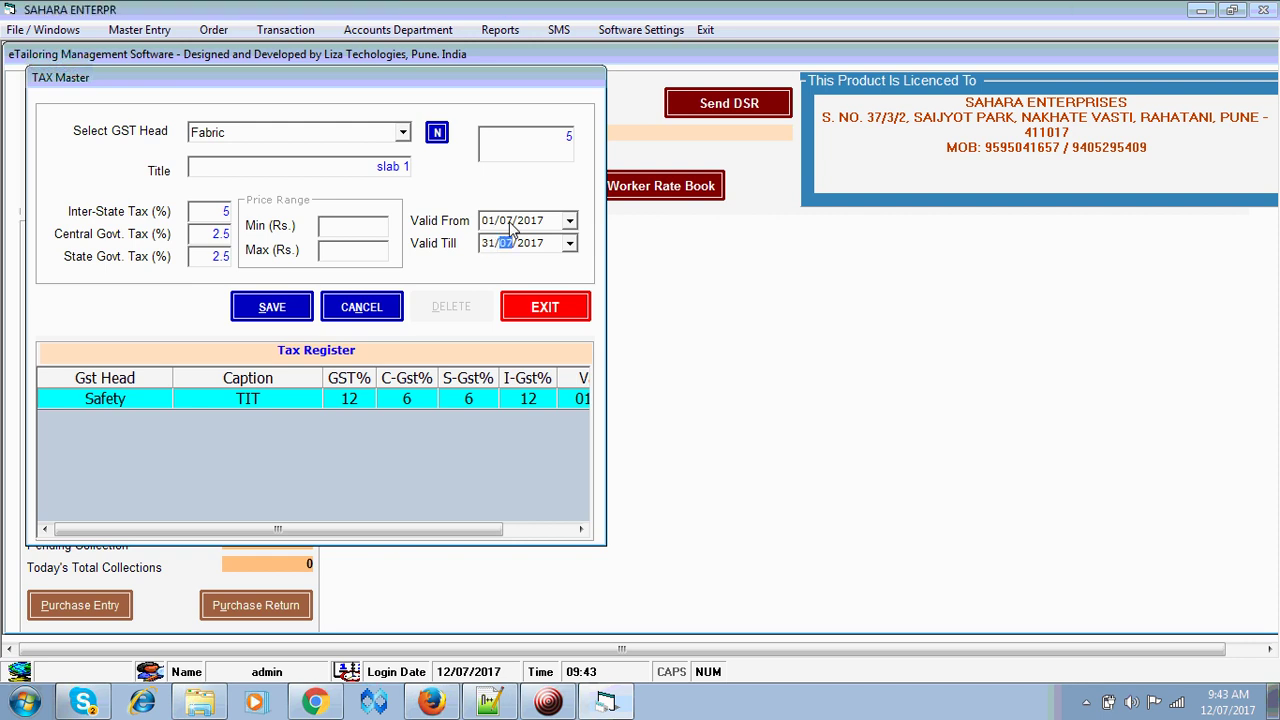
type("03/2018")
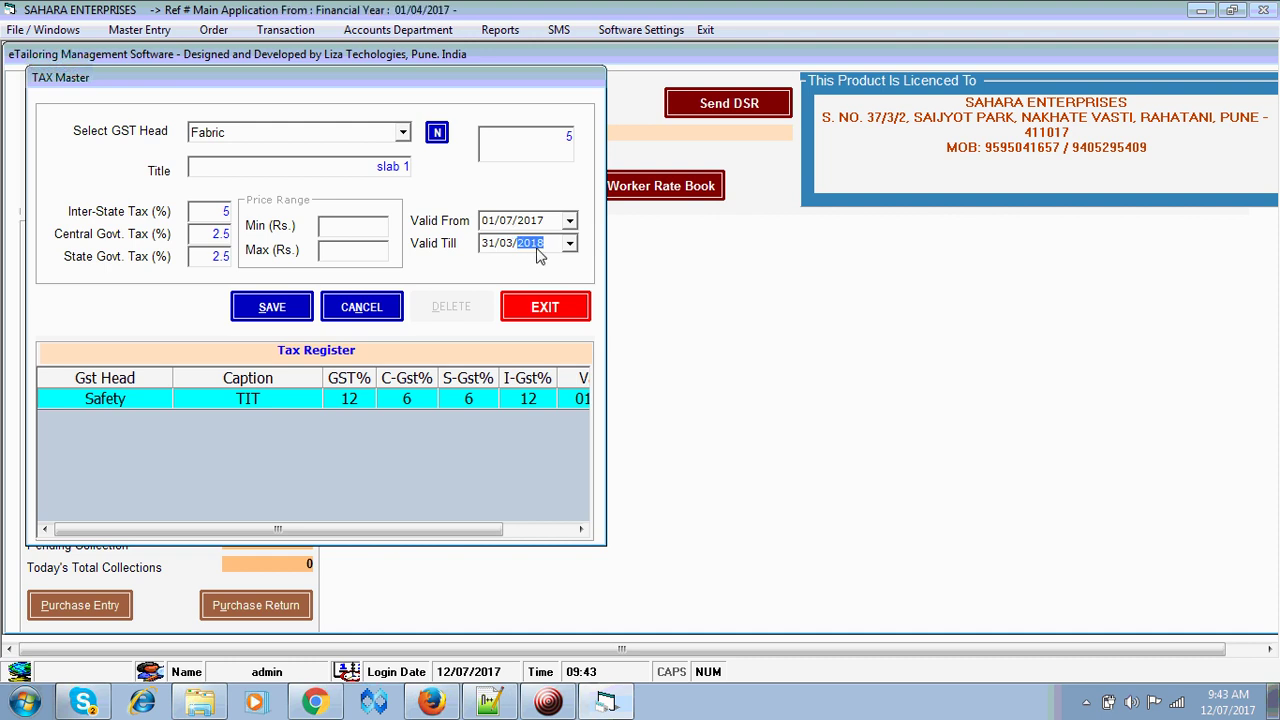
key("Up")
key("Up")
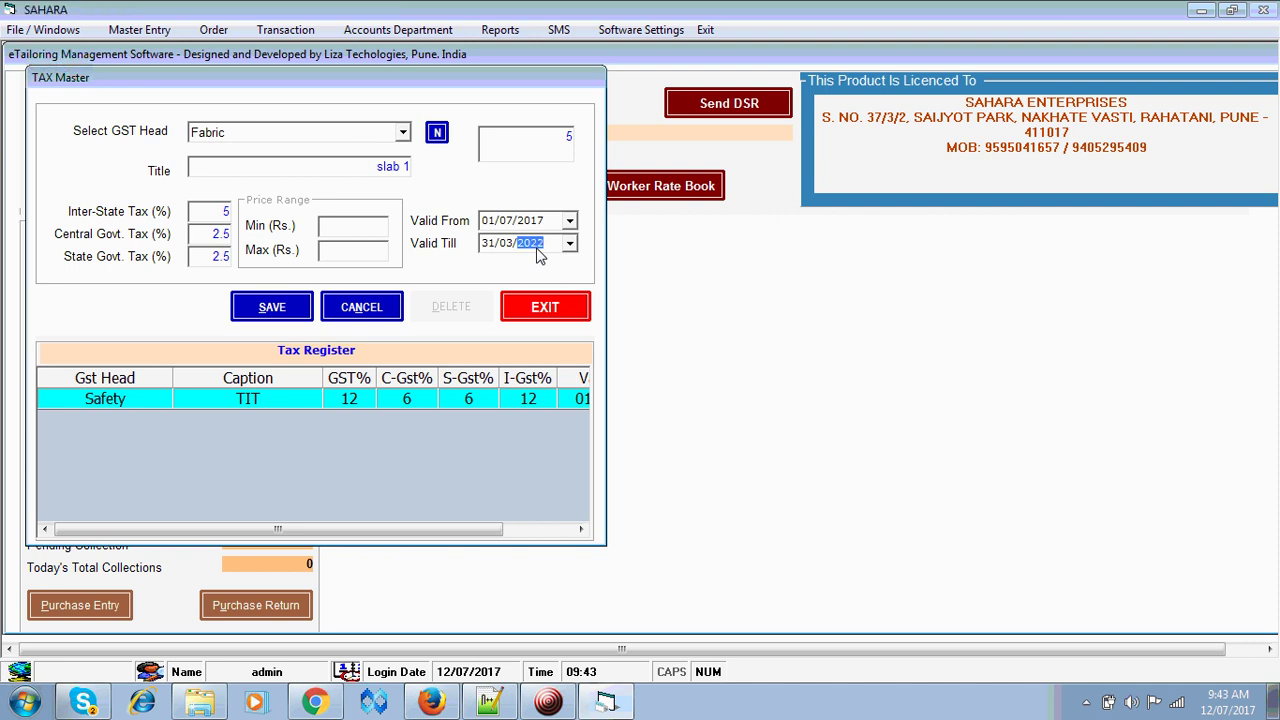
key("Down")
key("Down")
left_click(270, 307)
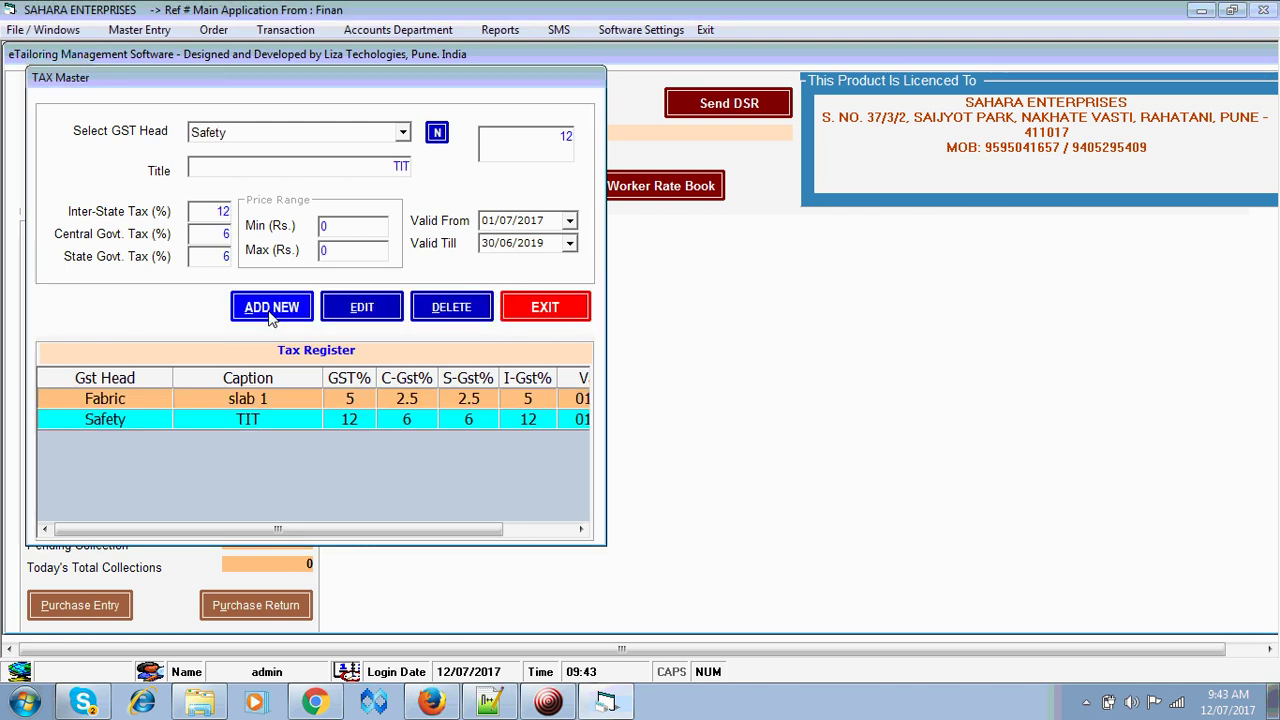
- Start a new Readymade entry titled 'Below 1000' with 2.5% central and state tax
left_click(270, 307)
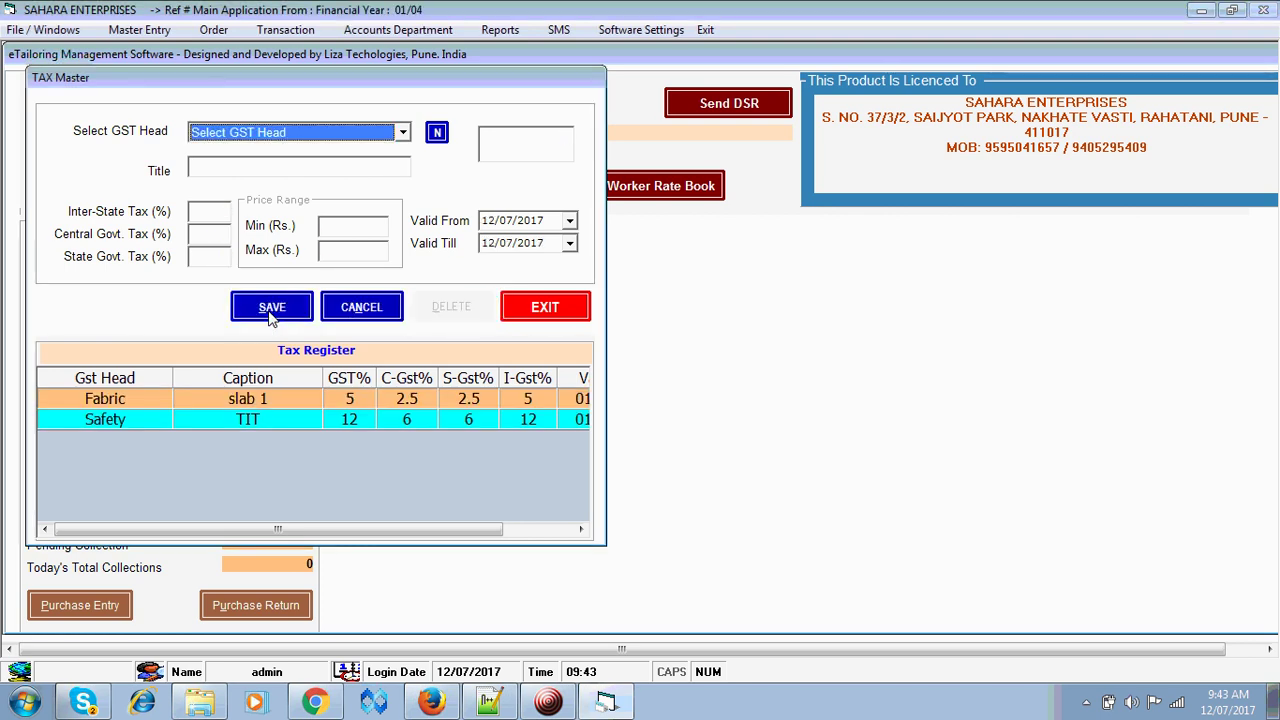
key("Down")
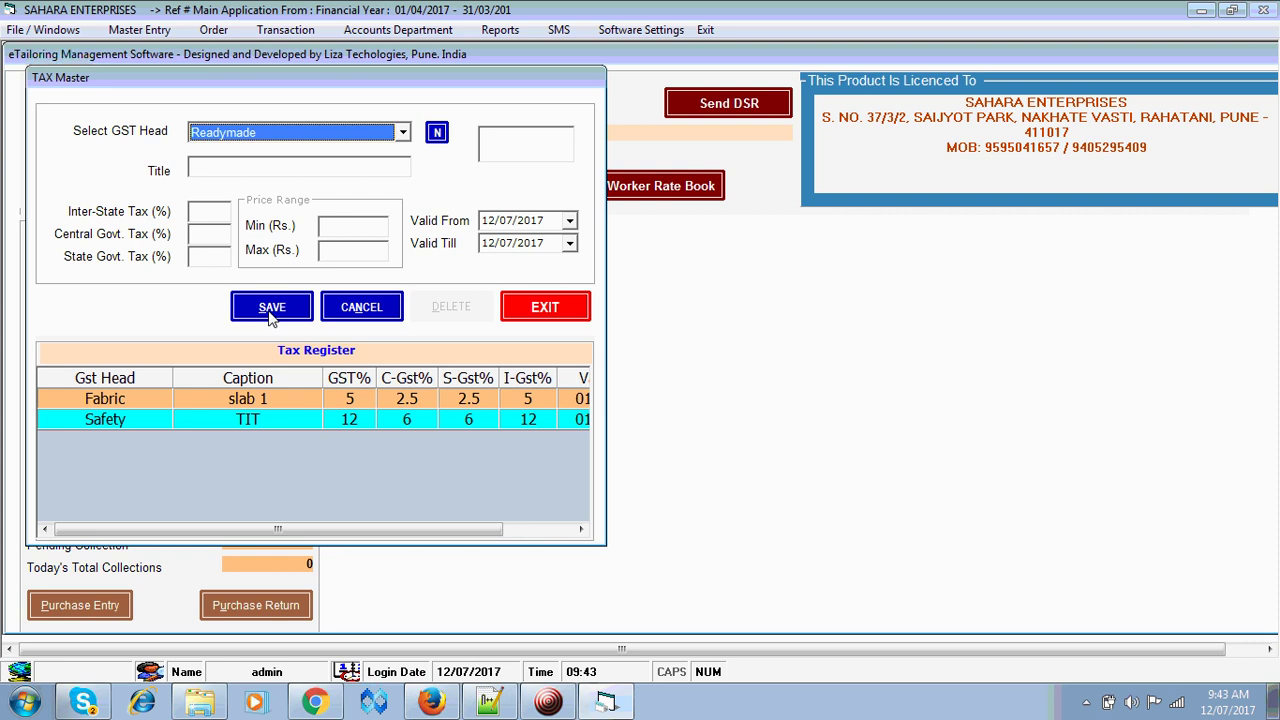
key("Tab")
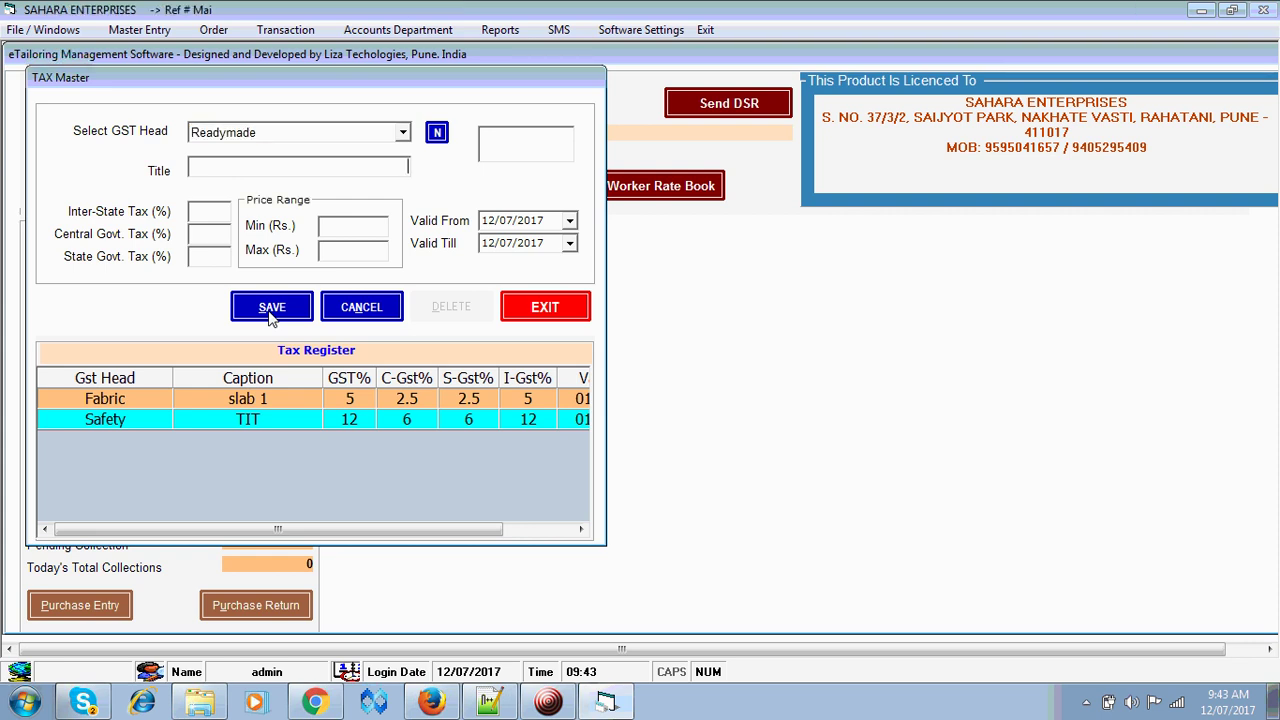
type("RM")
key("BackSpace")
key("BackSpace")
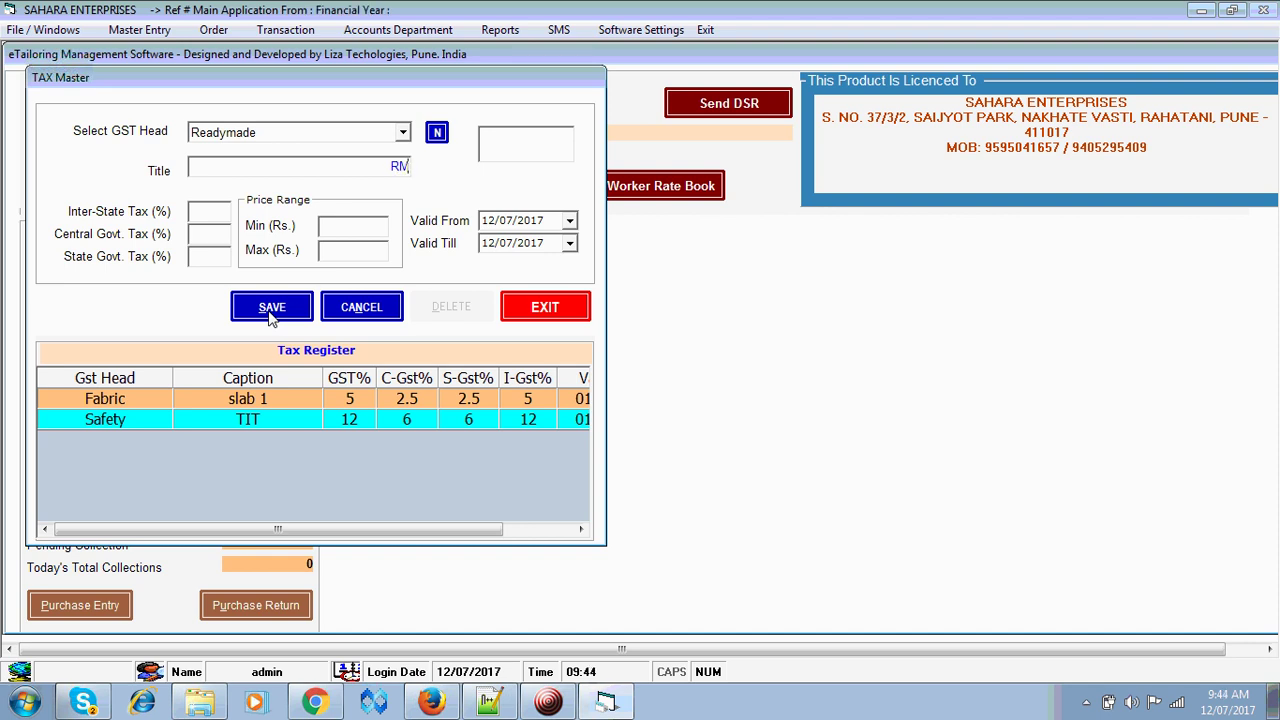
type("Below 1000")
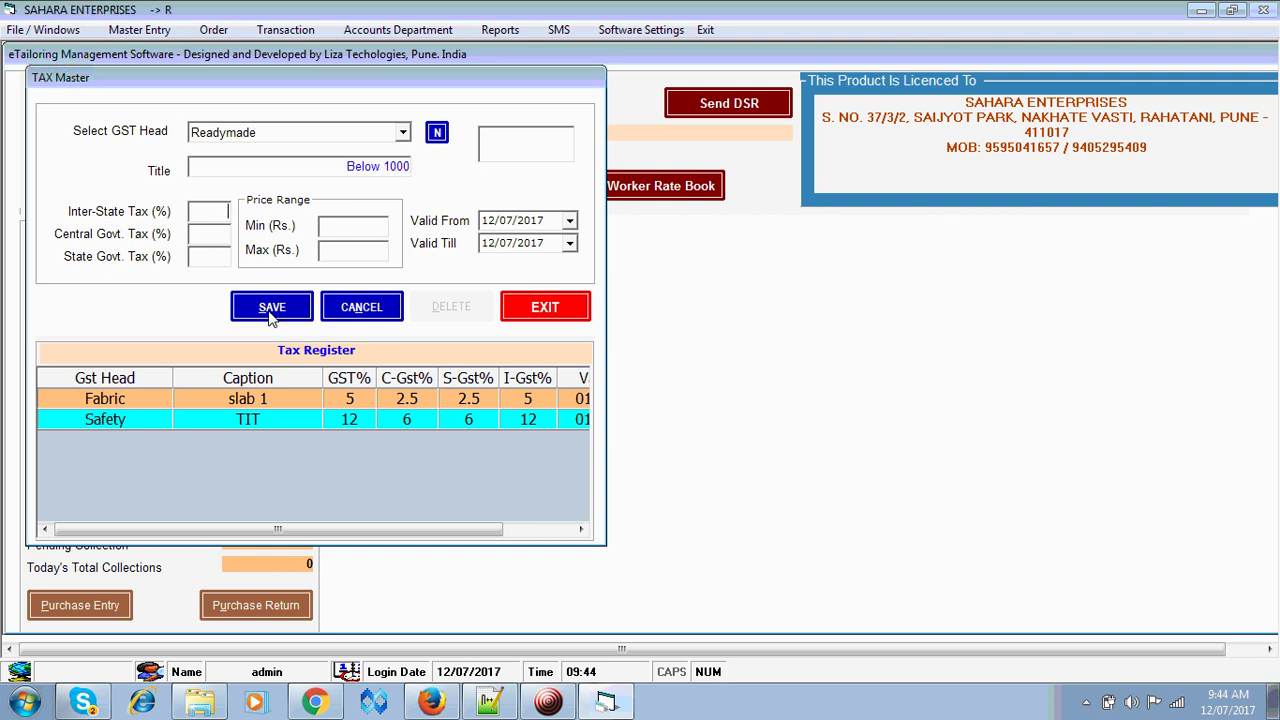
key("Return")
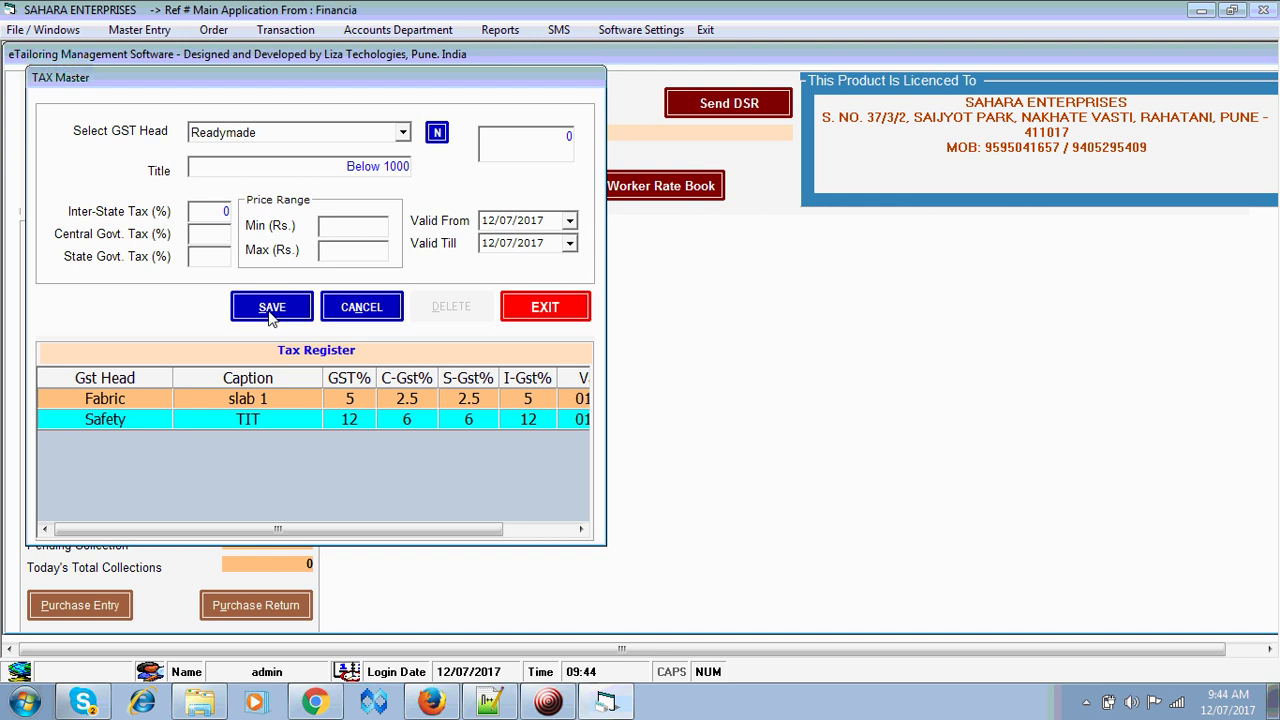
type("2.5")
key("Return")
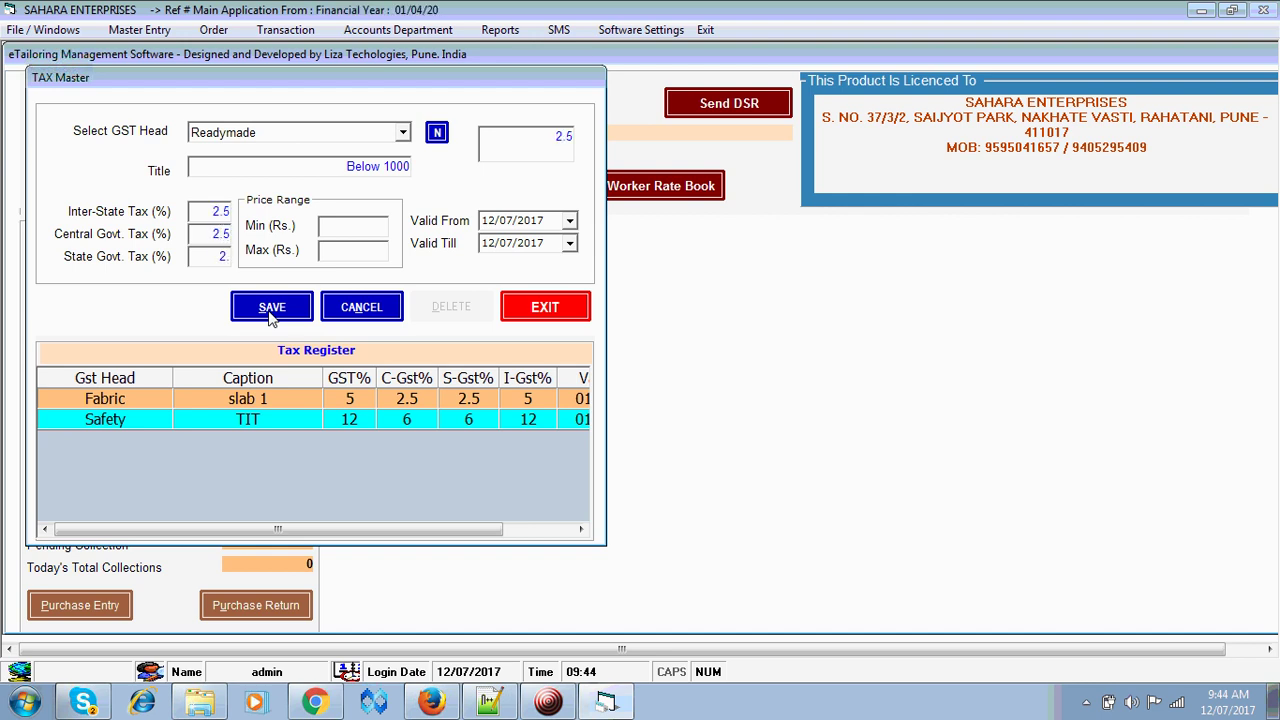
key("Return")
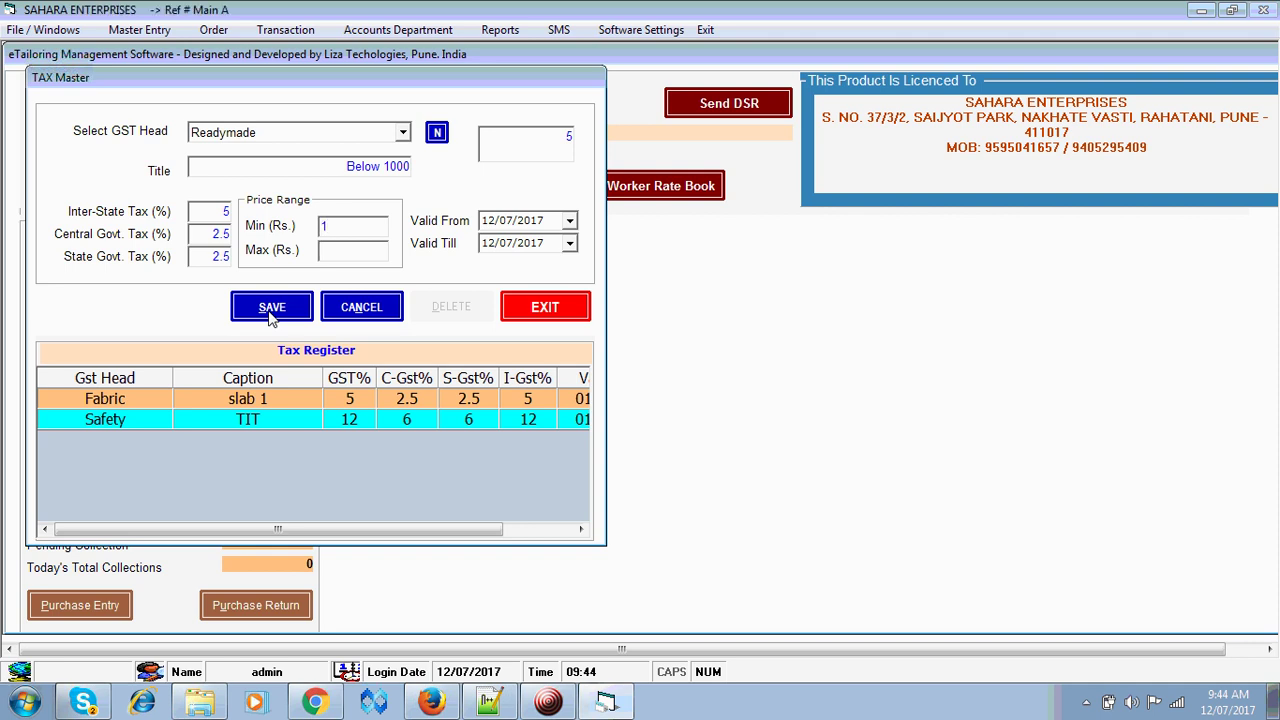
- Set the maximum price to 1000, validity 01/07/2017 to 31/03/2019, and save
type("1000")
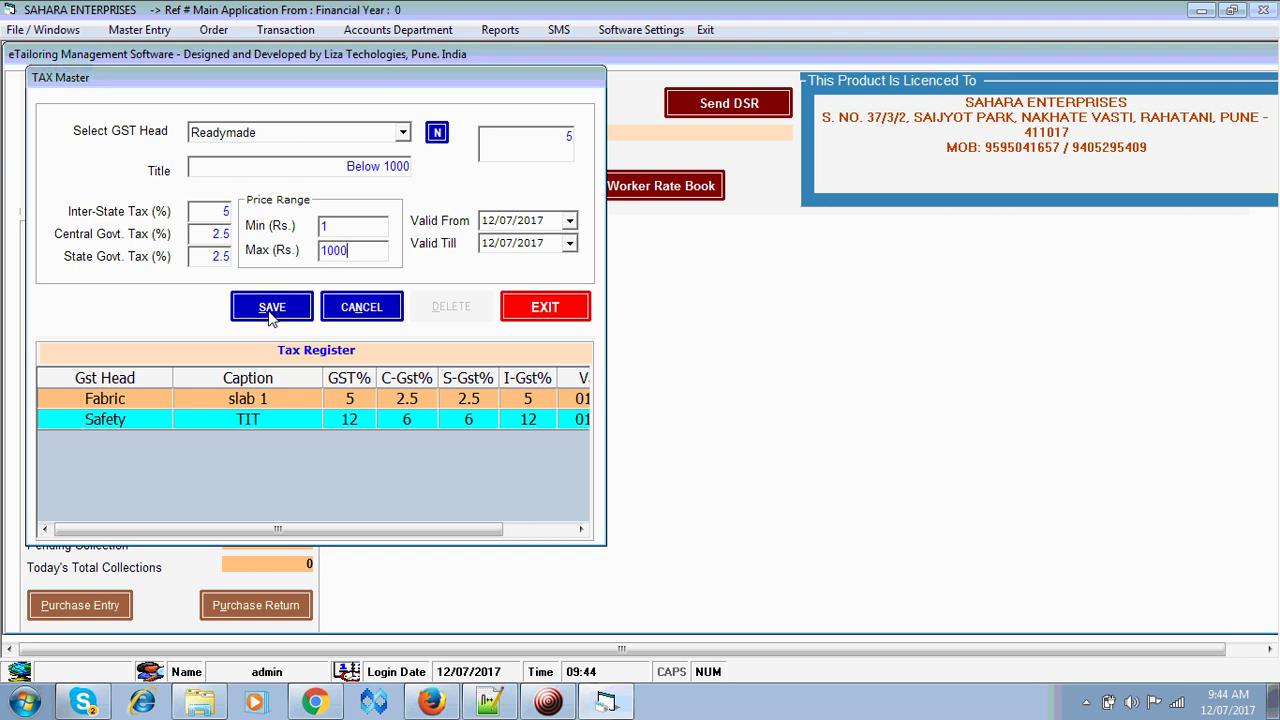
key("Tab")
key("Left")
key("Left")
type("01")
key("Tab")
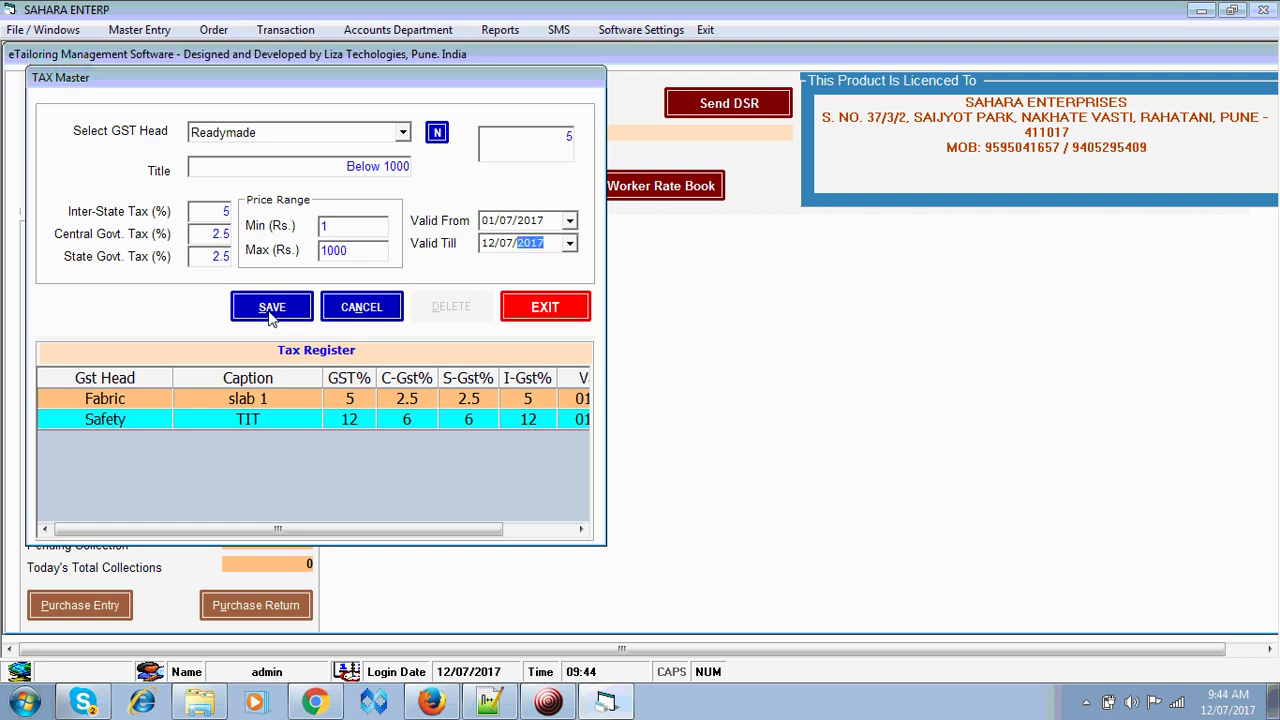
key("Left")
key("Left")
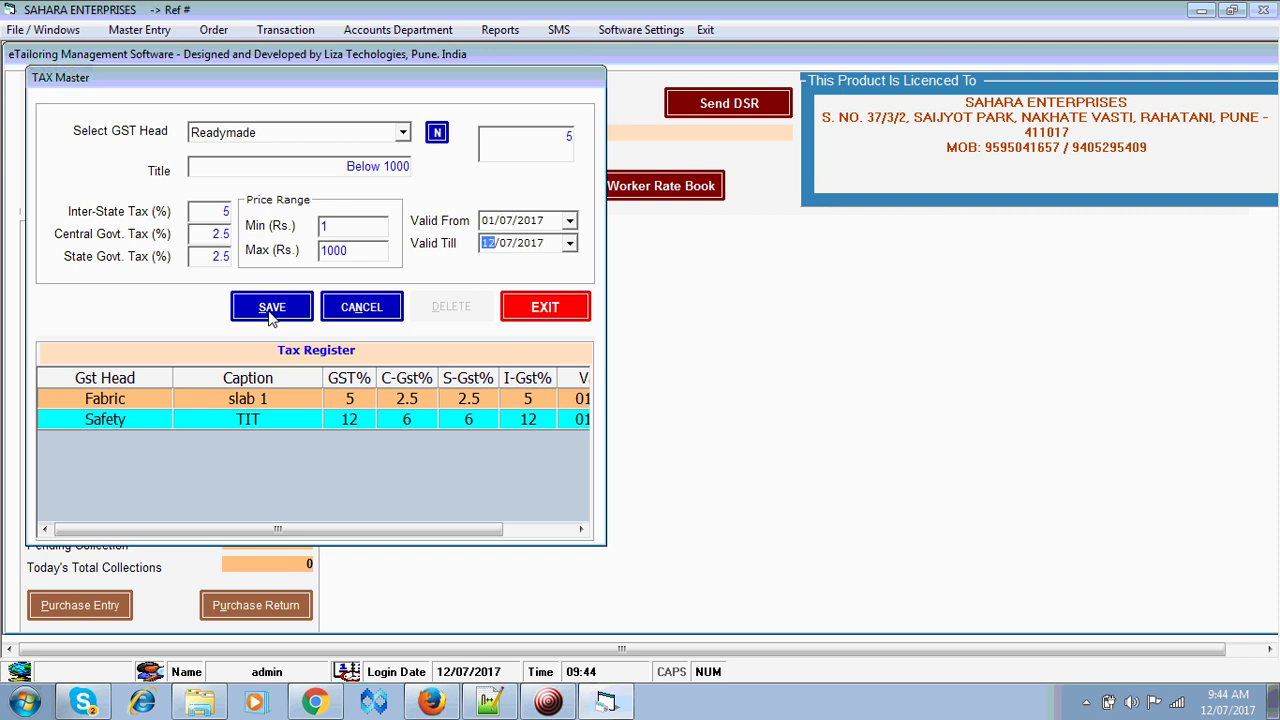
type("31")
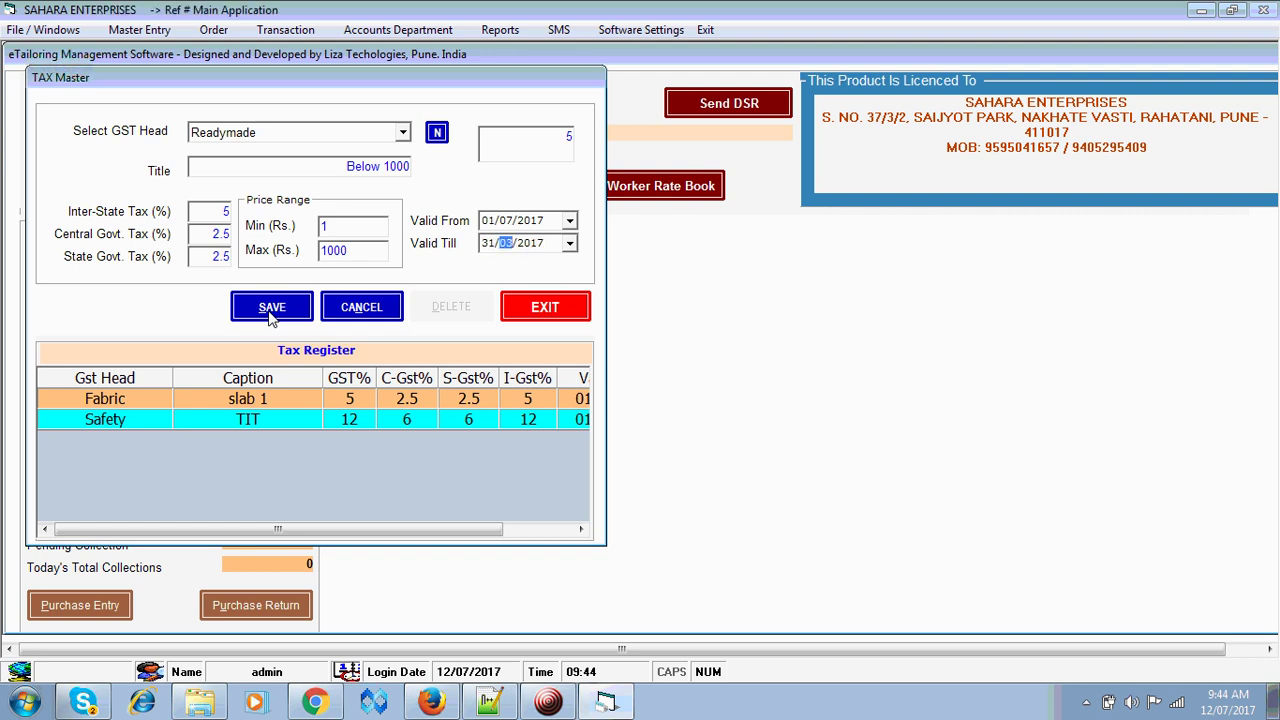
key("Right")
key("Tab")
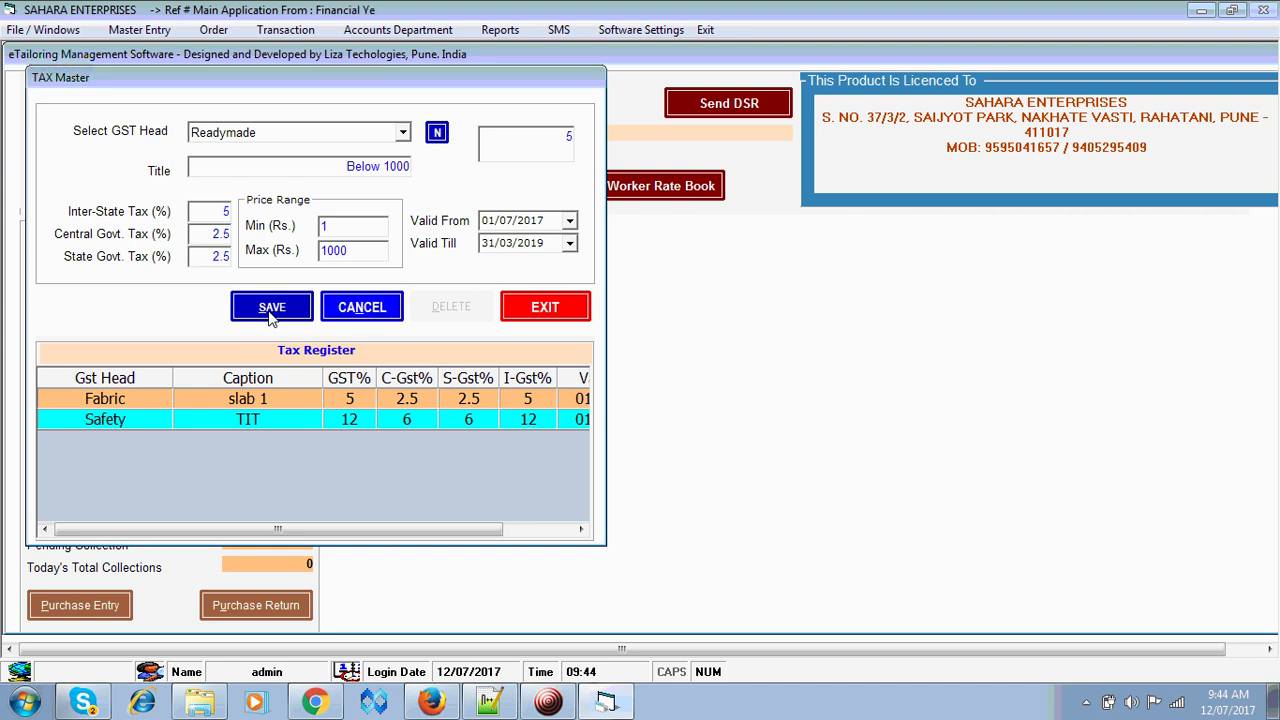
left_click(270, 312)
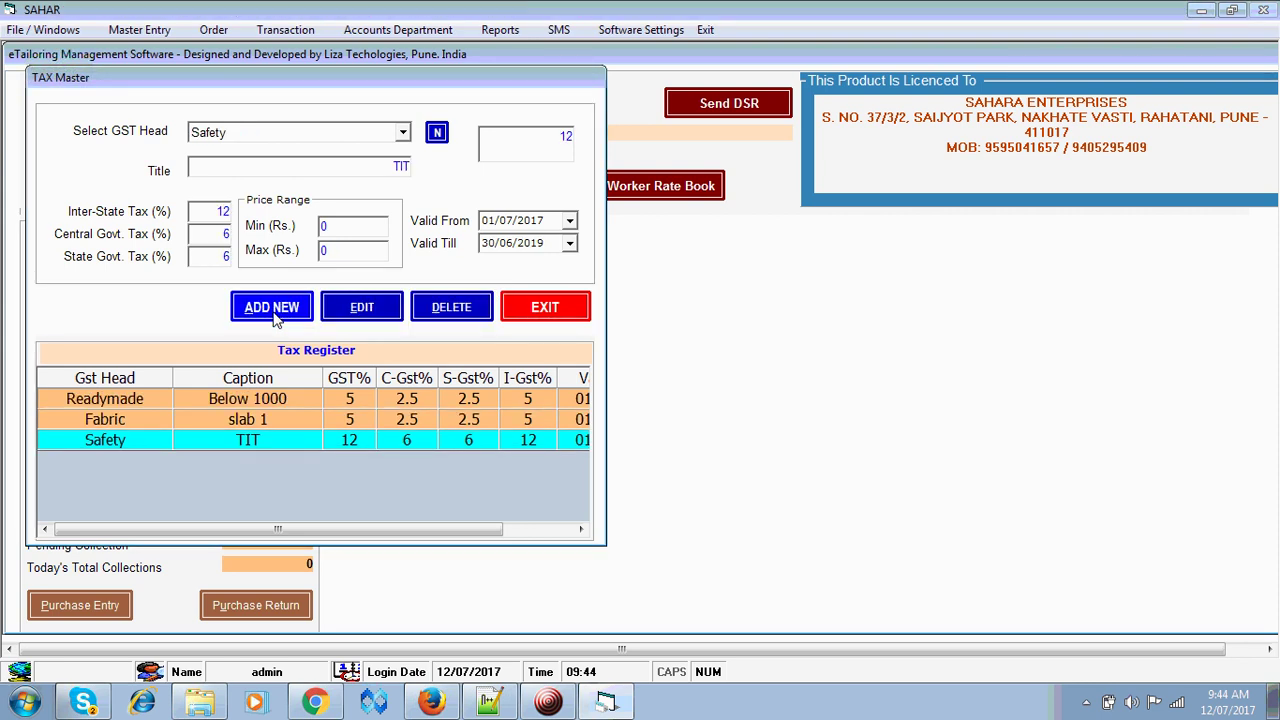
- Start a new Readymade entry titled 'Above 1000' with 6% central and 6% state tax
left_click(272, 308)
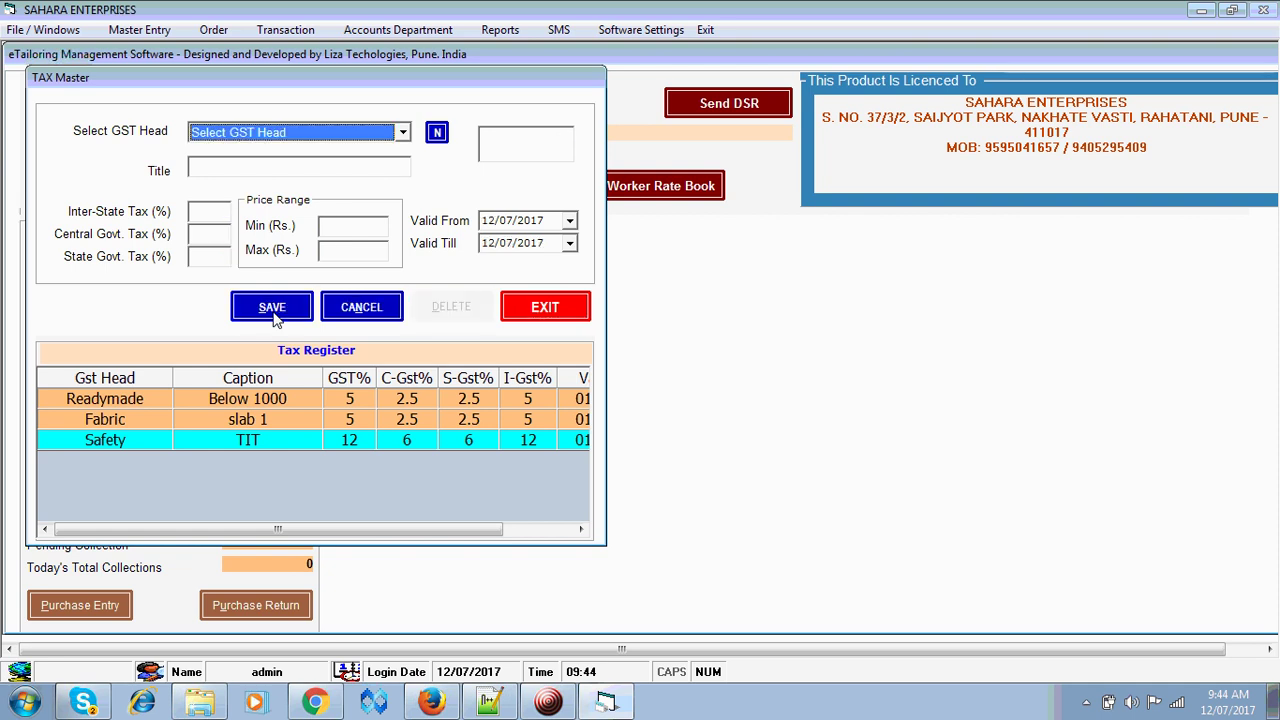
key("Up")
key("Up")
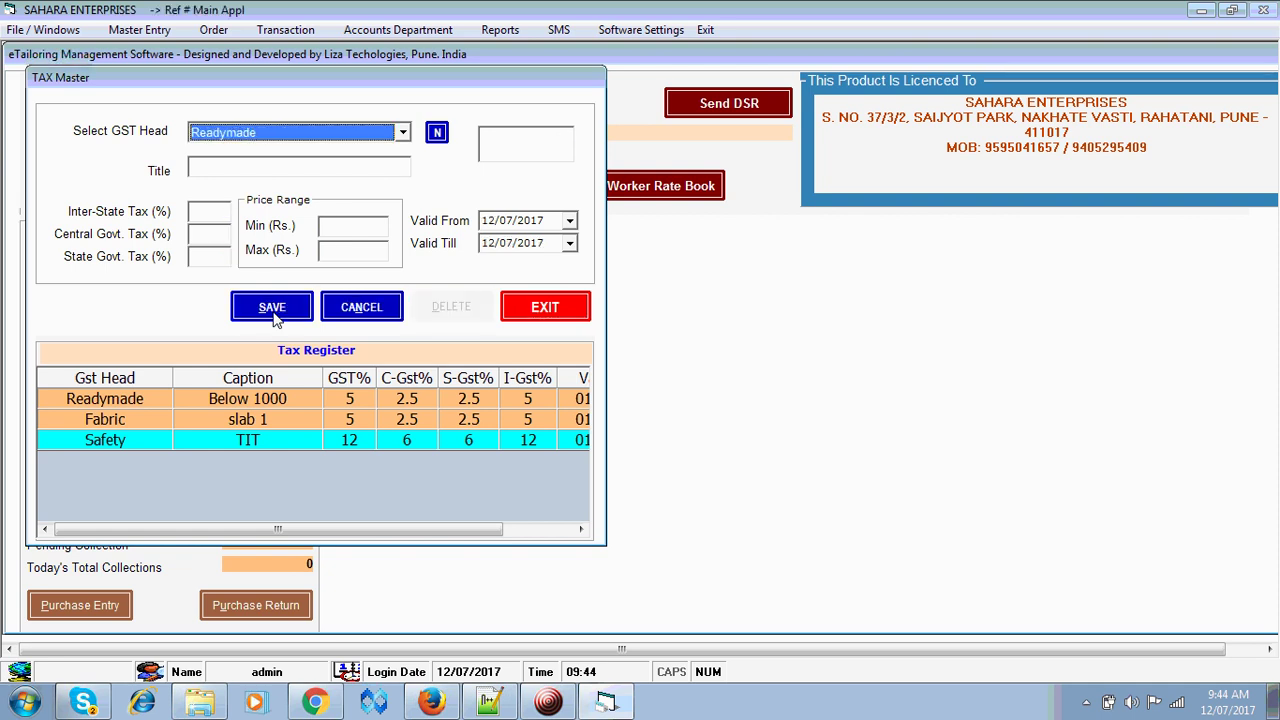
key("Tab")
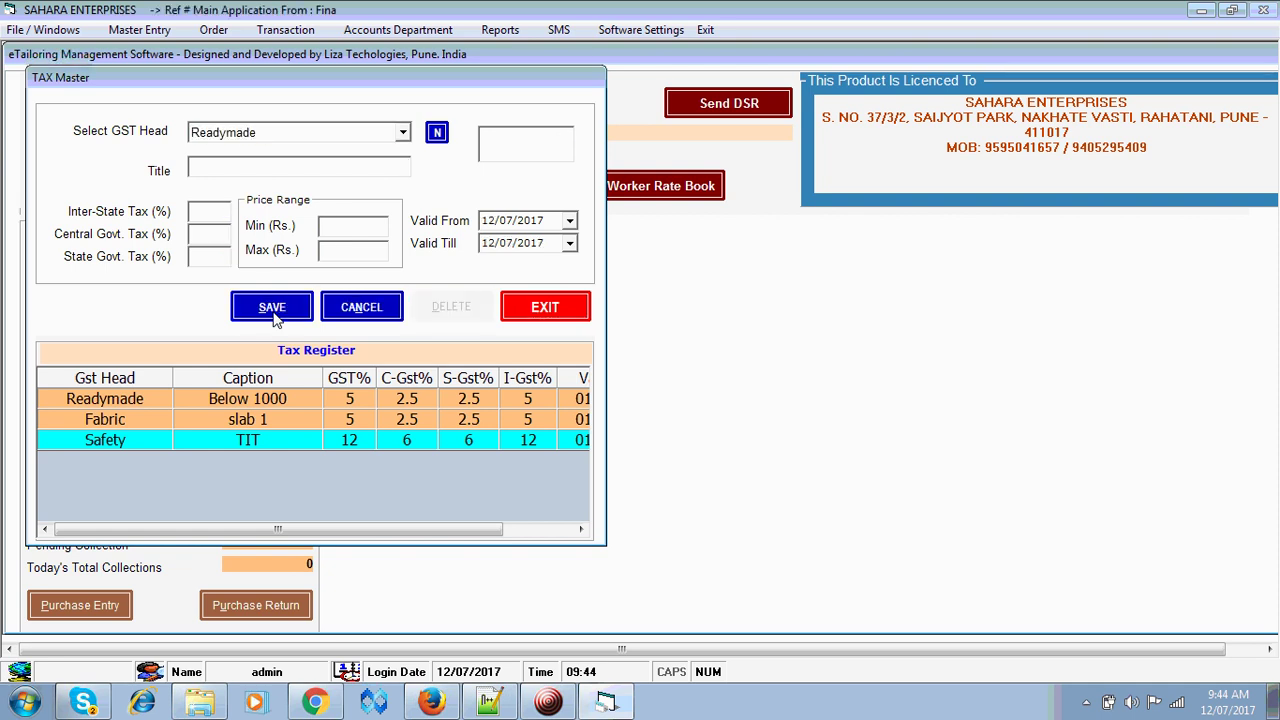
type("Above 10")
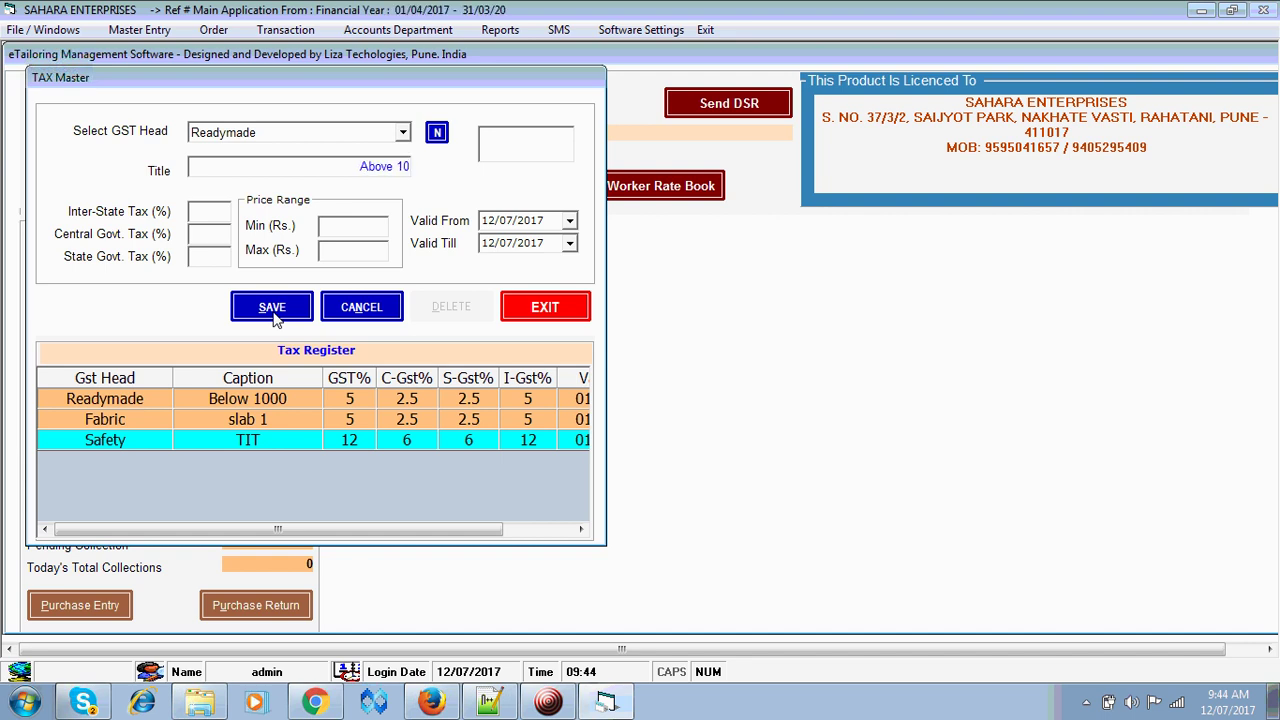
type("00")
key("Tab")
key("Tab")
key("Tab")
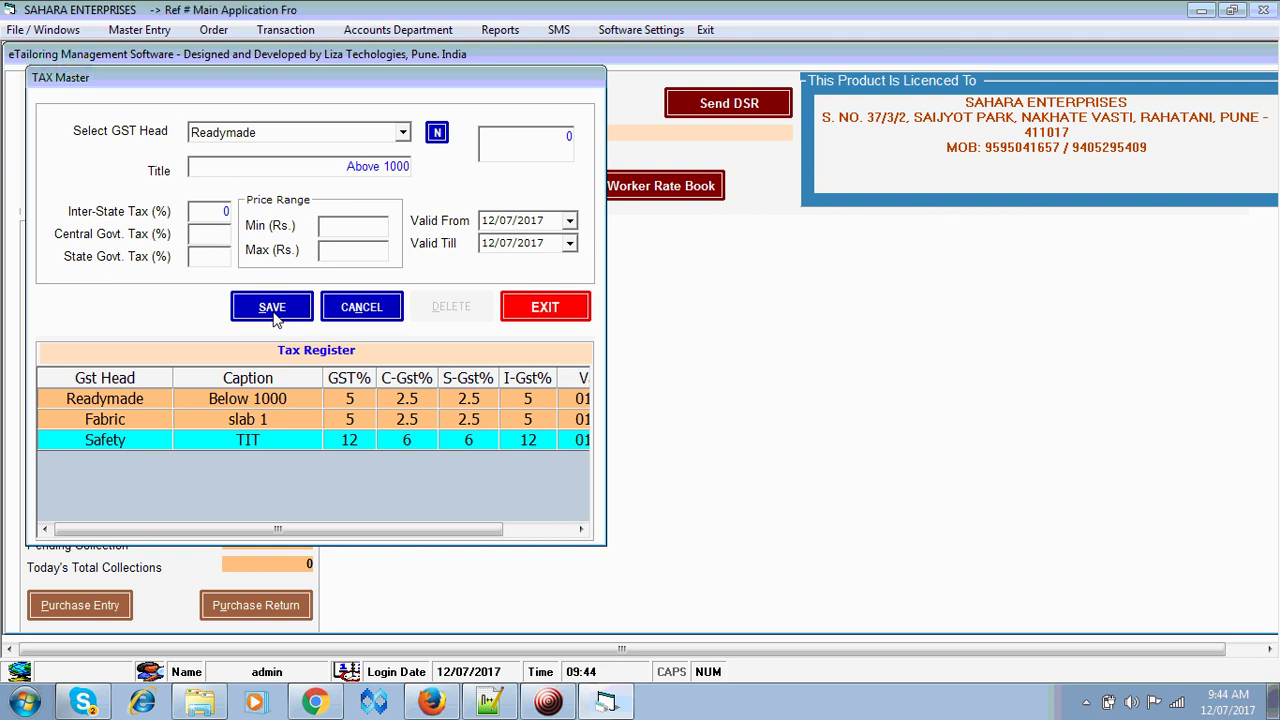
type("66")
key("Tab")
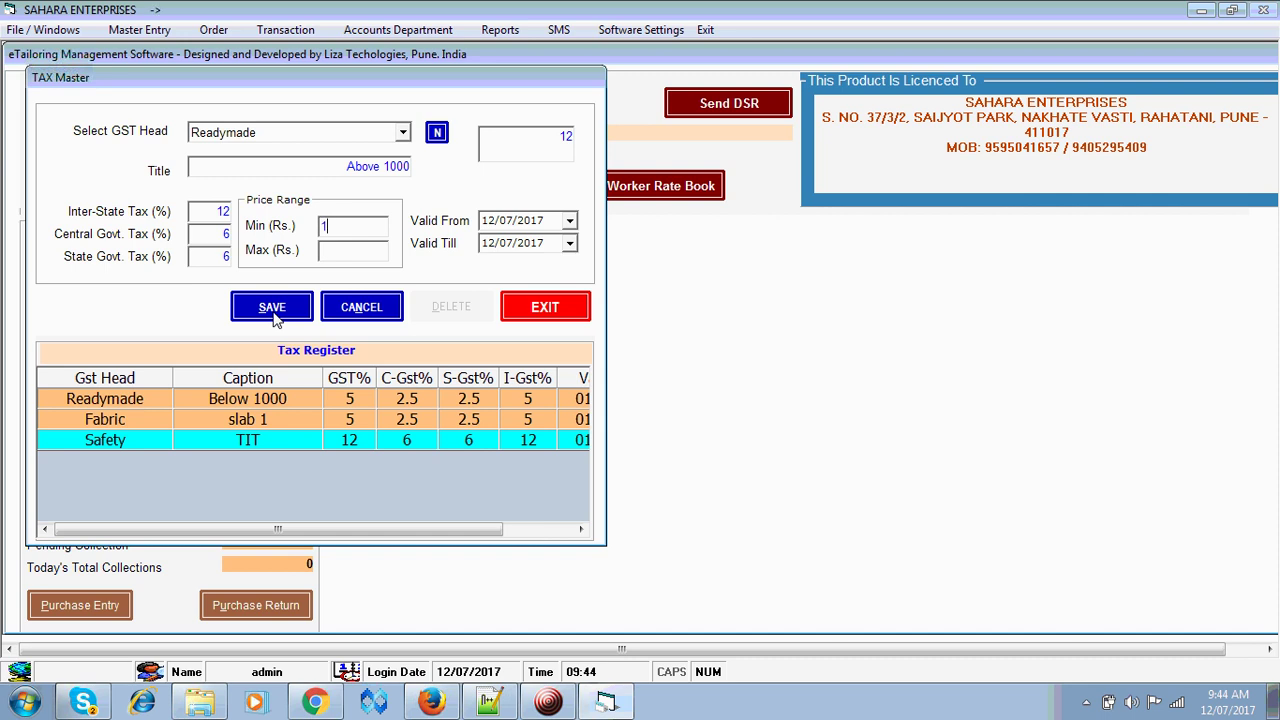
- Set the price range 1001–20000, validity 01/07/2017 to 31/03/2020, and save
type("001")
key("Tab")
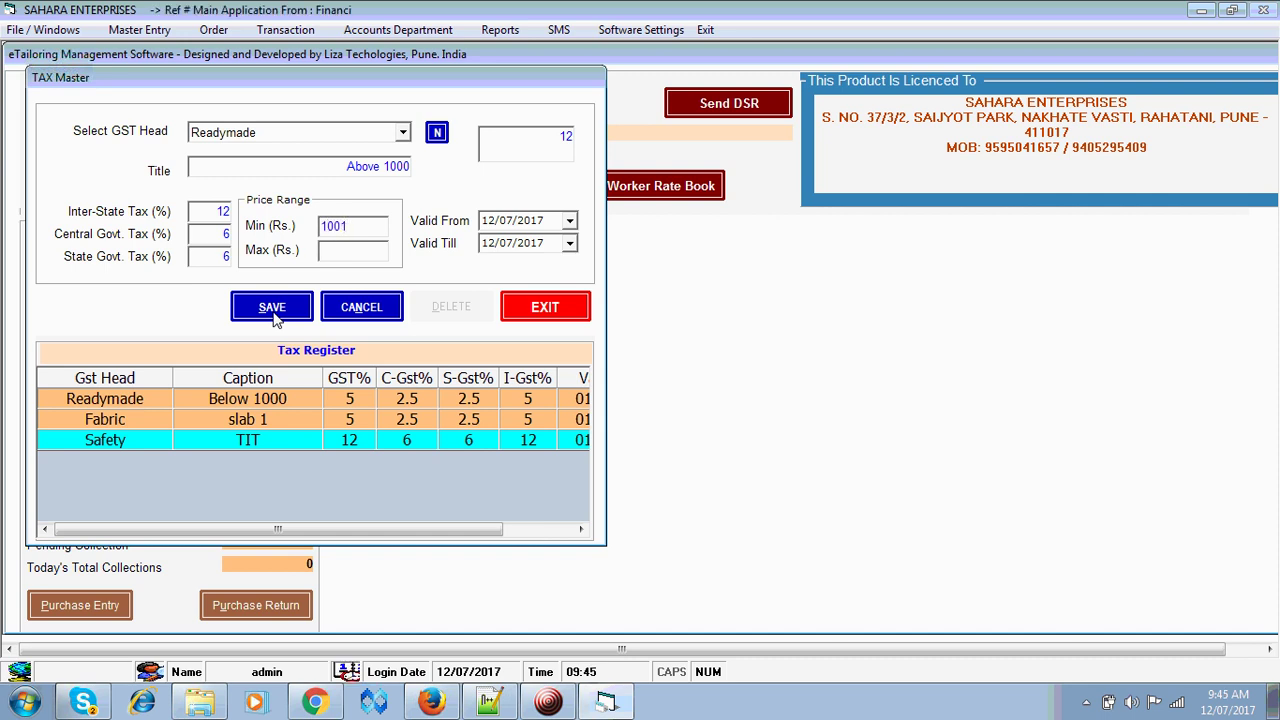
type("20000")
key("Tab")
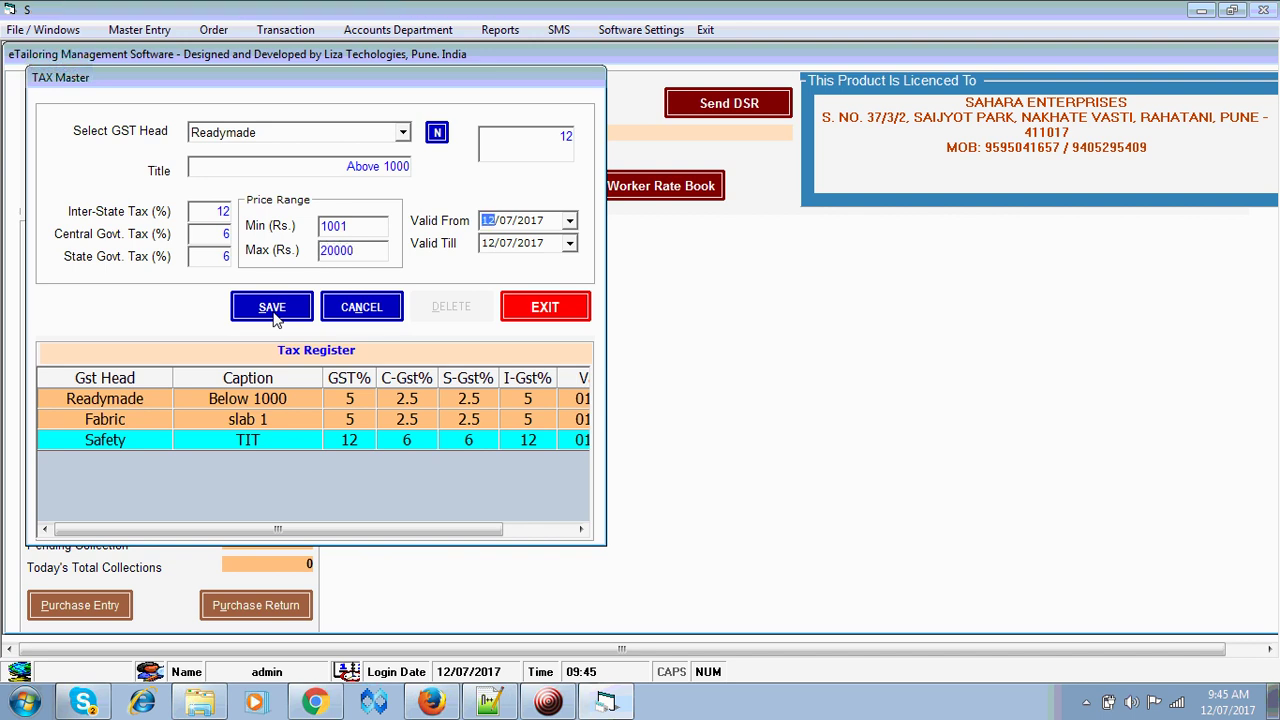
type("01")
key("Tab")
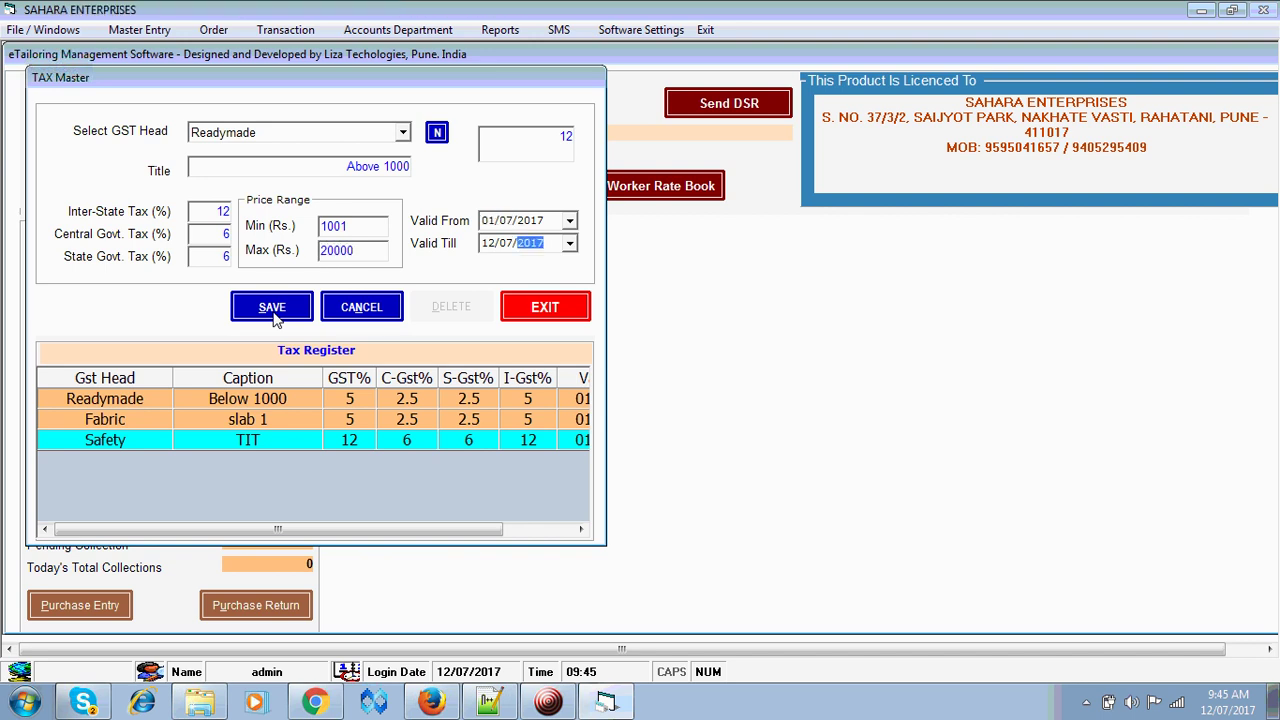
key("Left")
key("Left")
type("3")
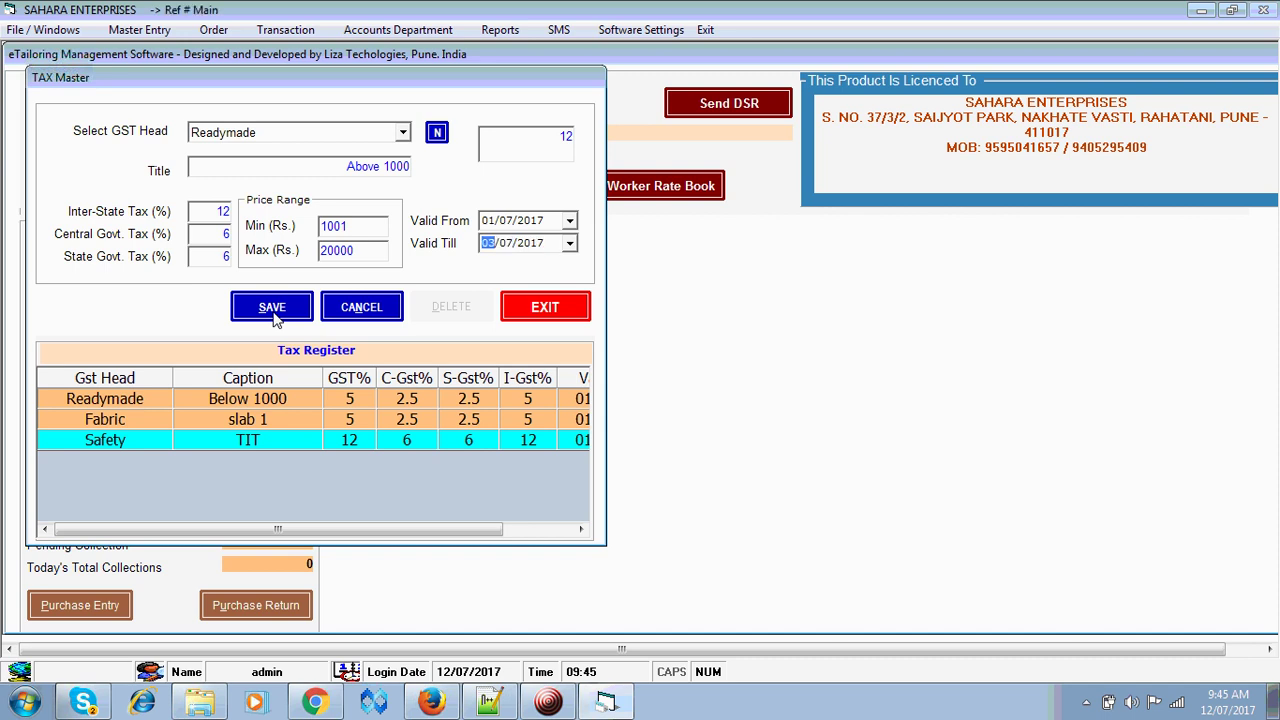
type("1/")
key("Right")
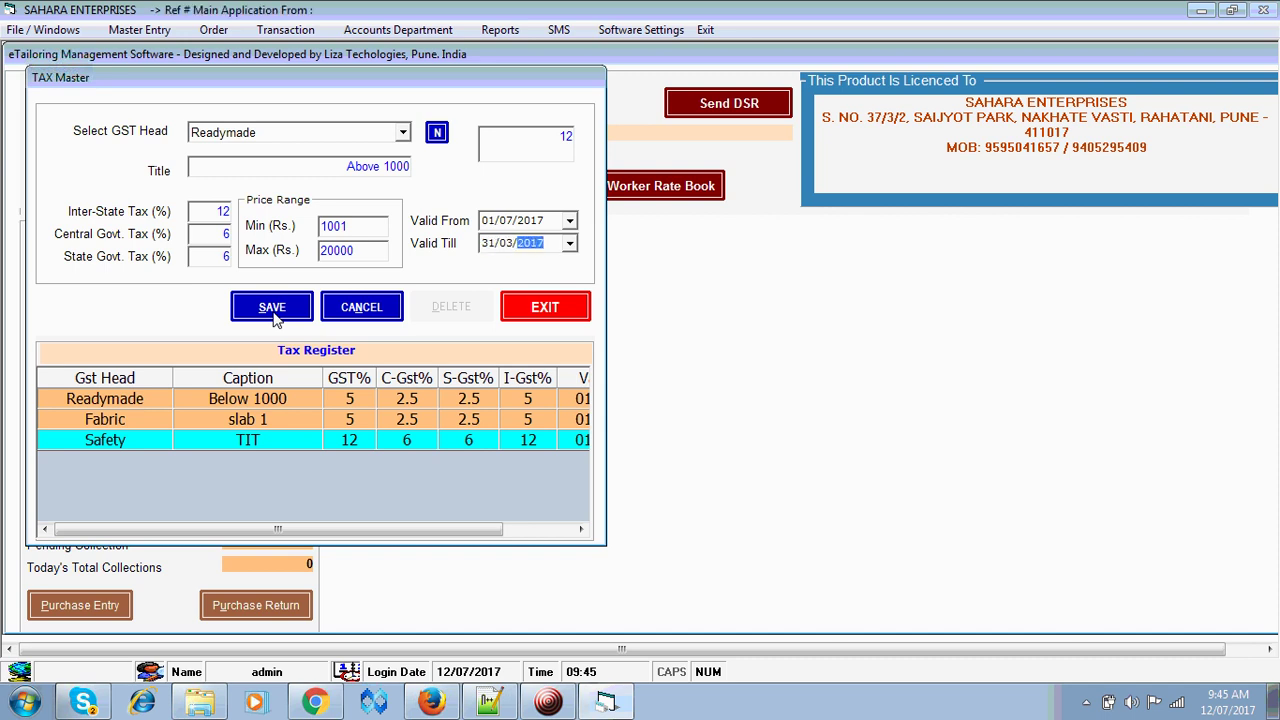
type("2020")
key("Tab")
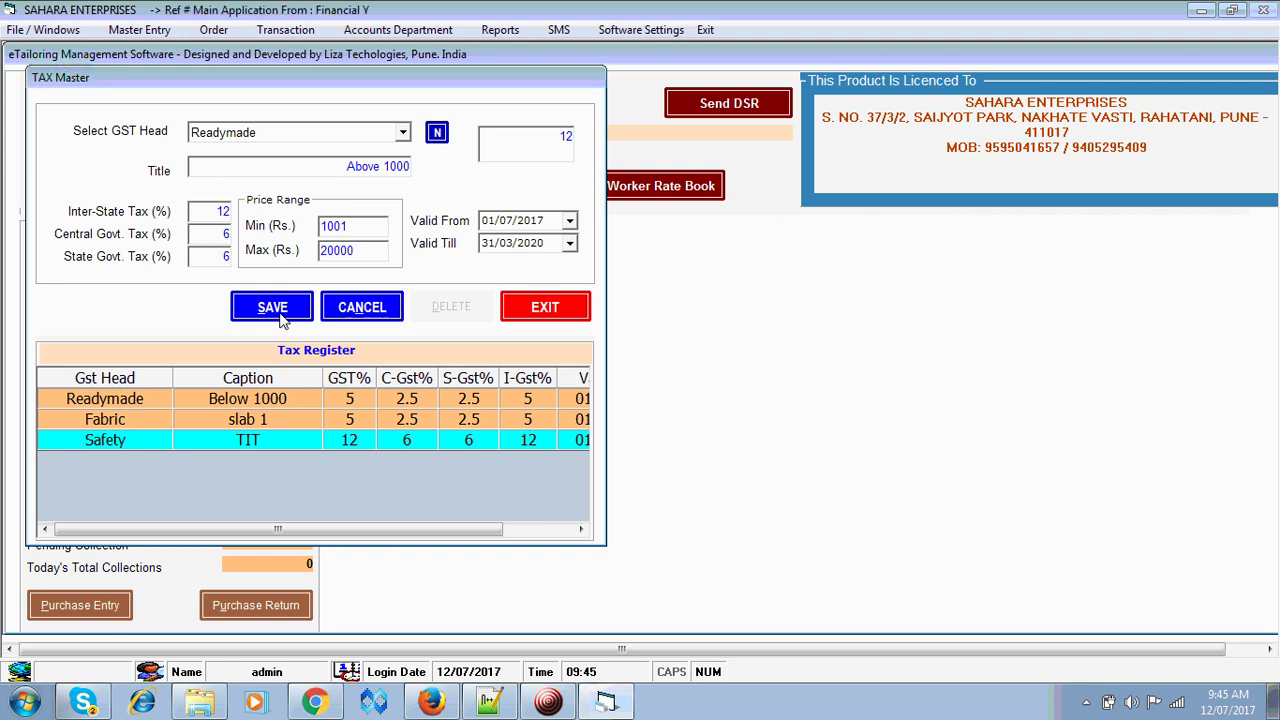
left_click(272, 308)
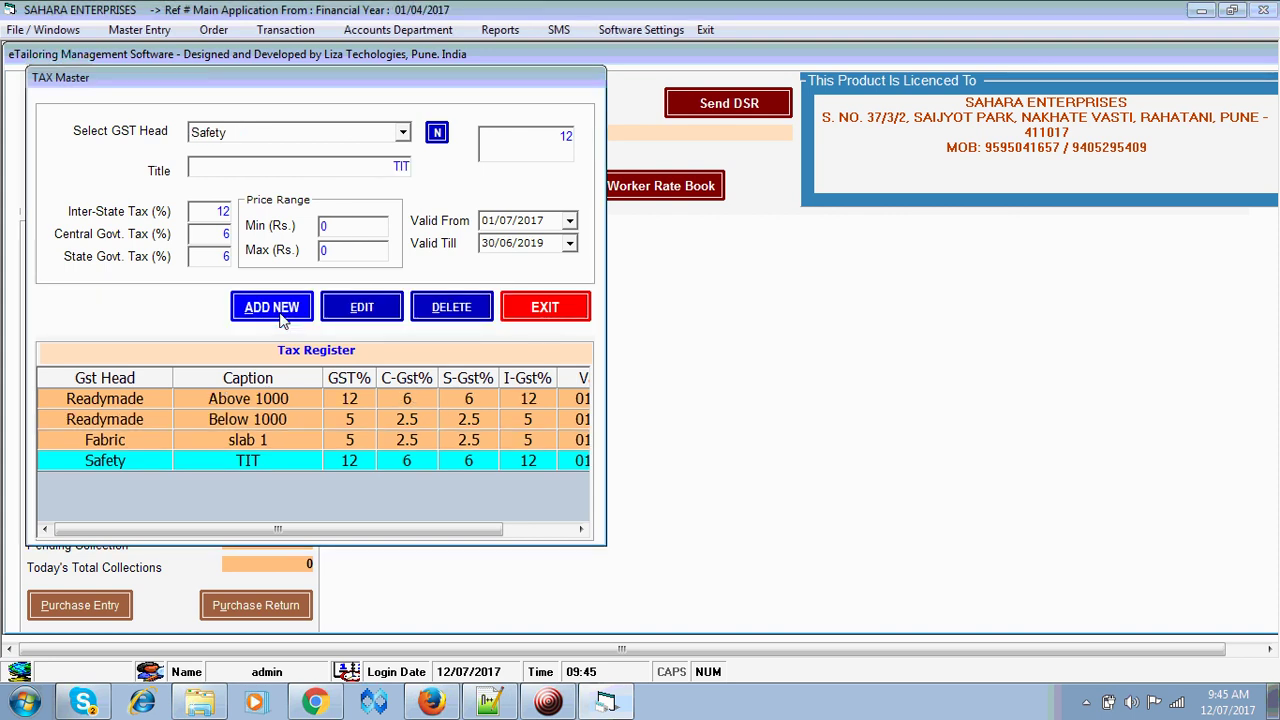
- Close the Tax Master and briefly open and close the Item Sub Category setup
left_click(538, 314)
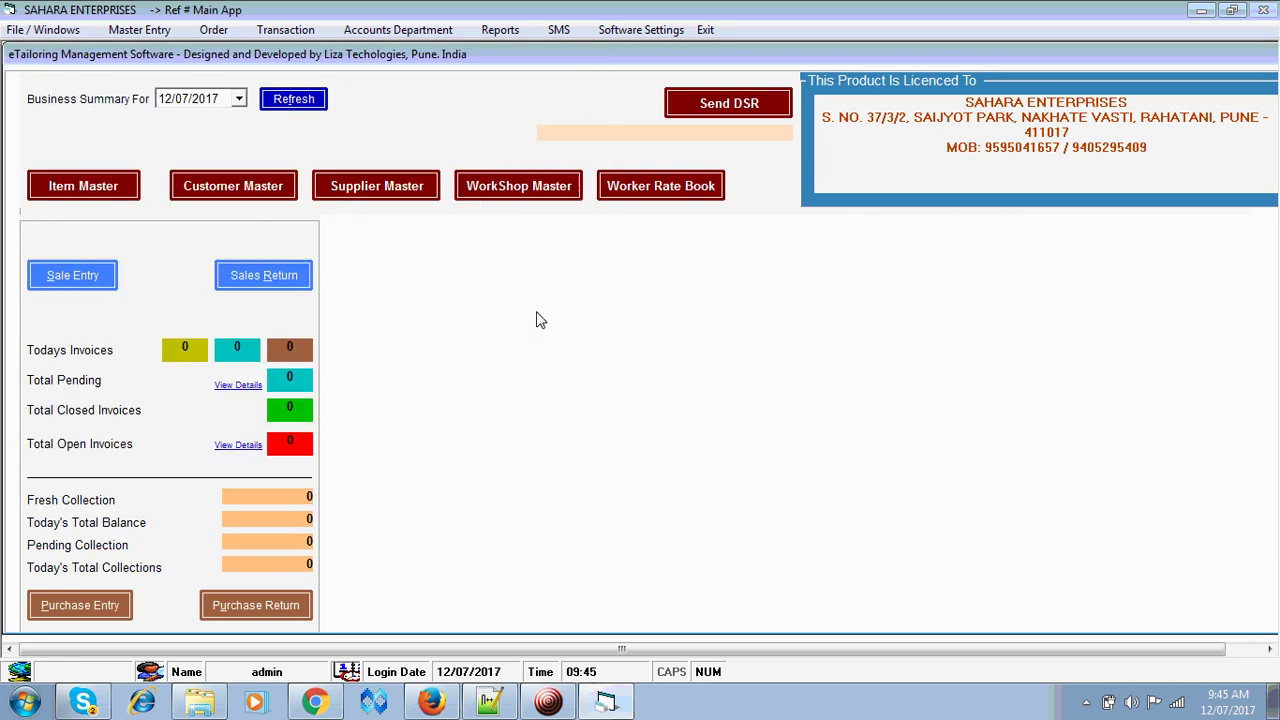
left_click(140, 30)
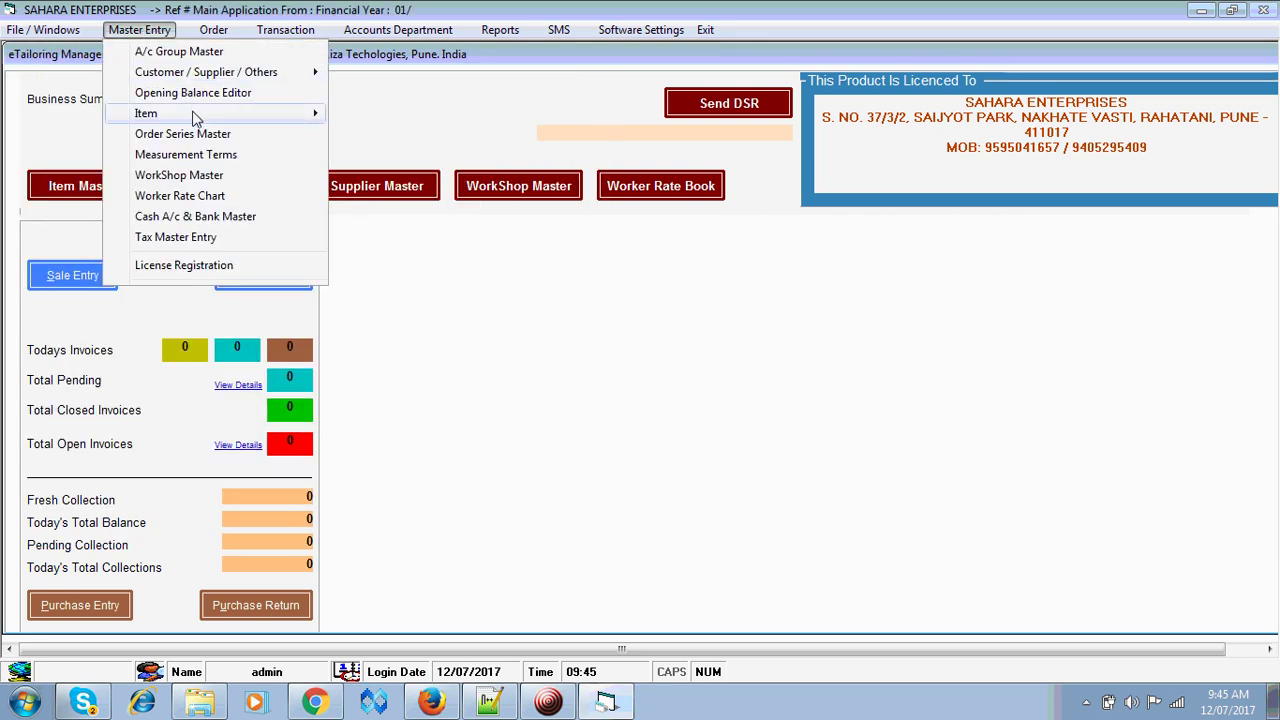
mouse_move(240, 121)
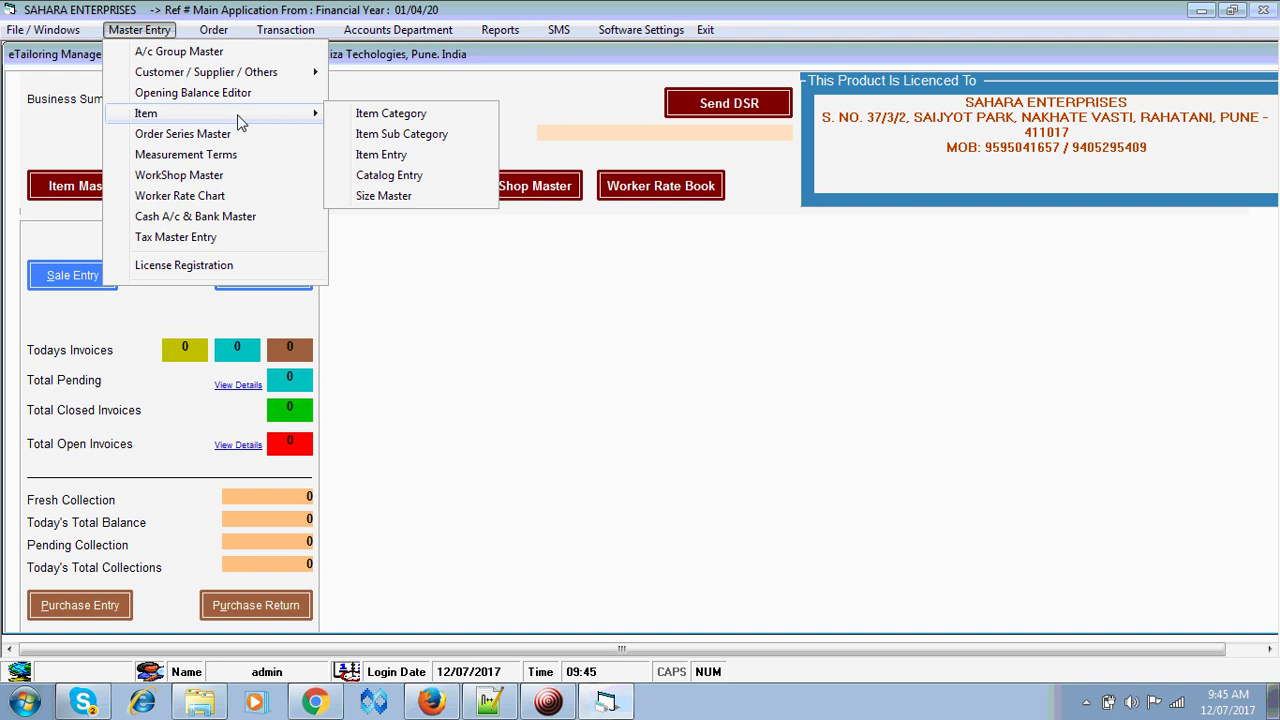
left_click(393, 137)
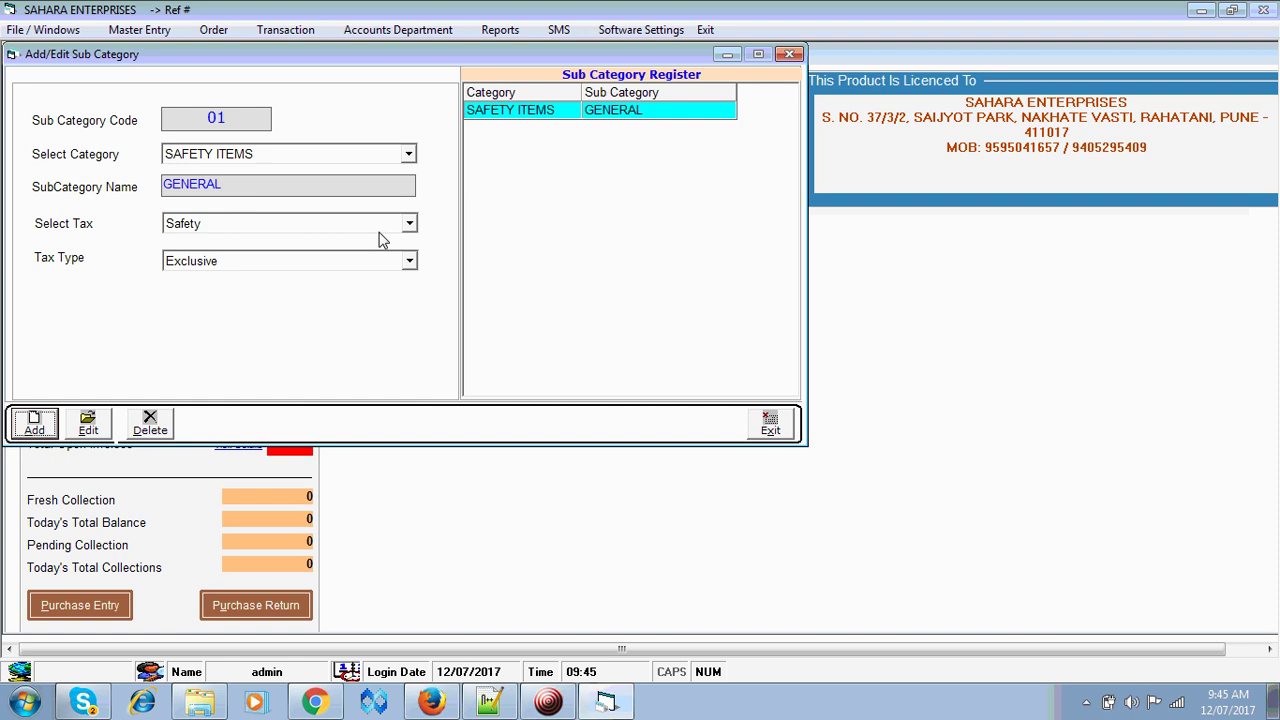
left_click(774, 425)
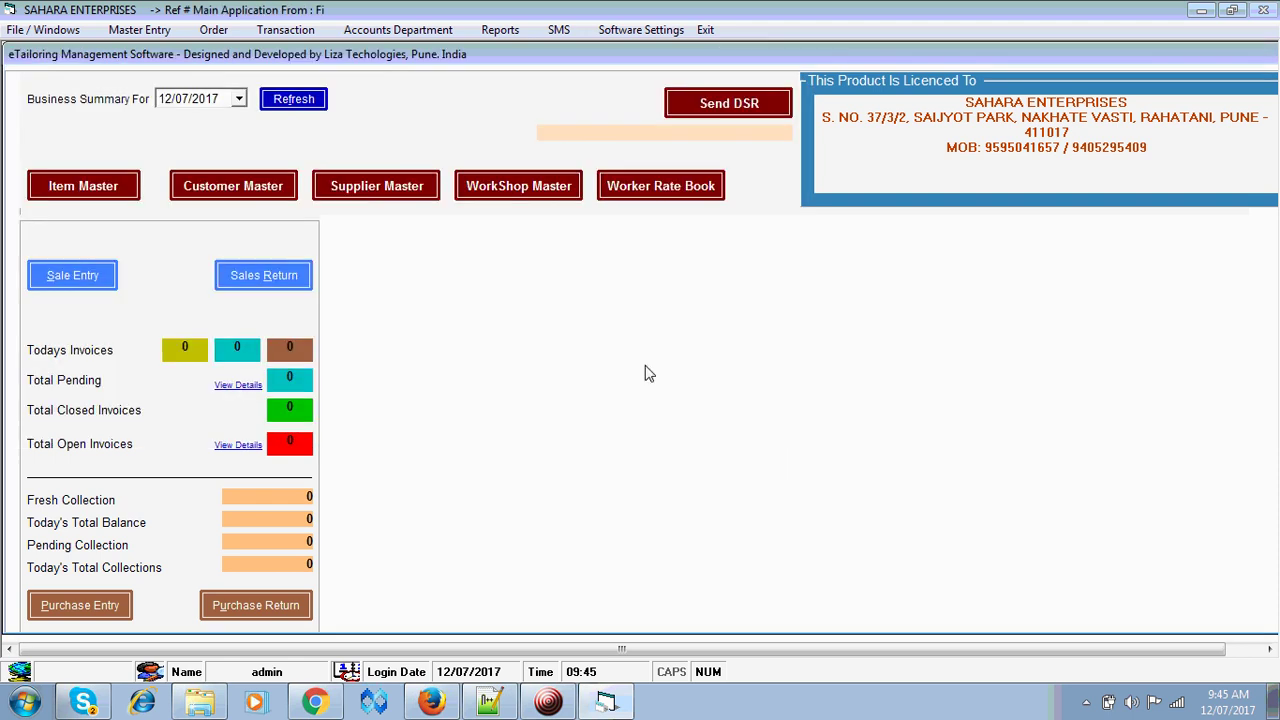
left_click(141, 31)
- Add the item category READYMADE with stock maintained and barcode enabled
mouse_move(263, 113)
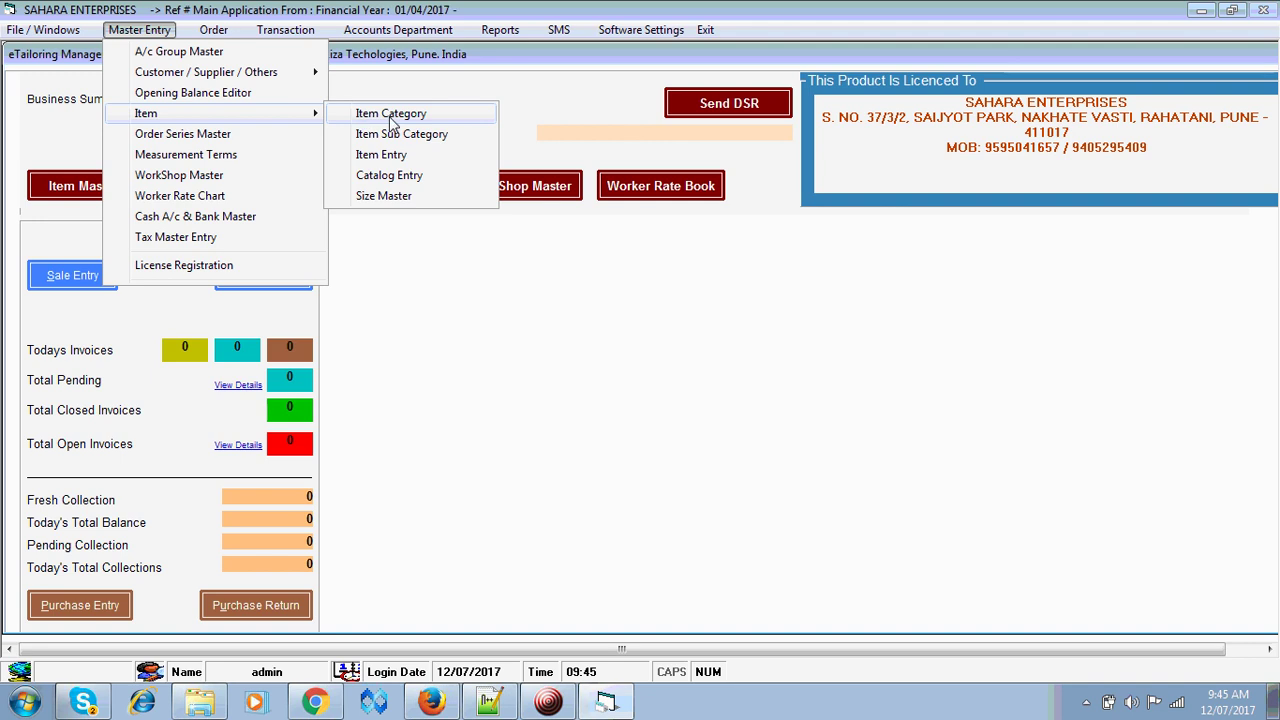
left_click(389, 117)
key("Return")
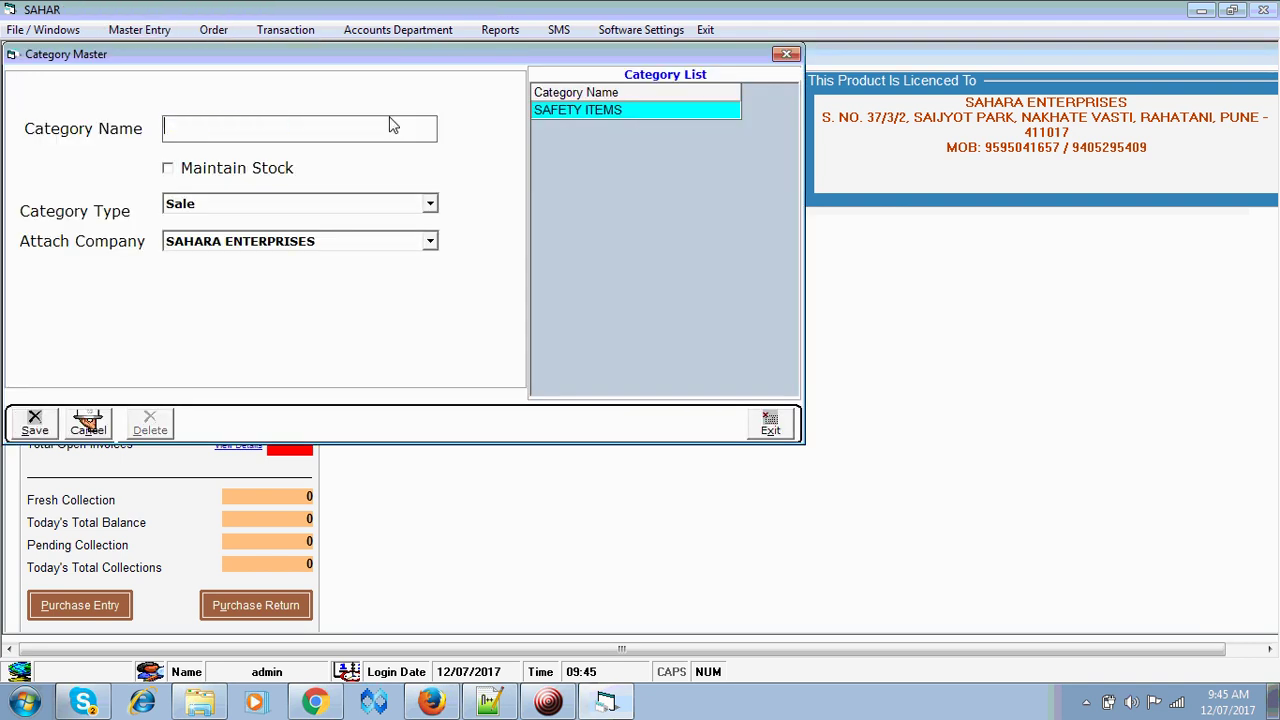
type("RE")
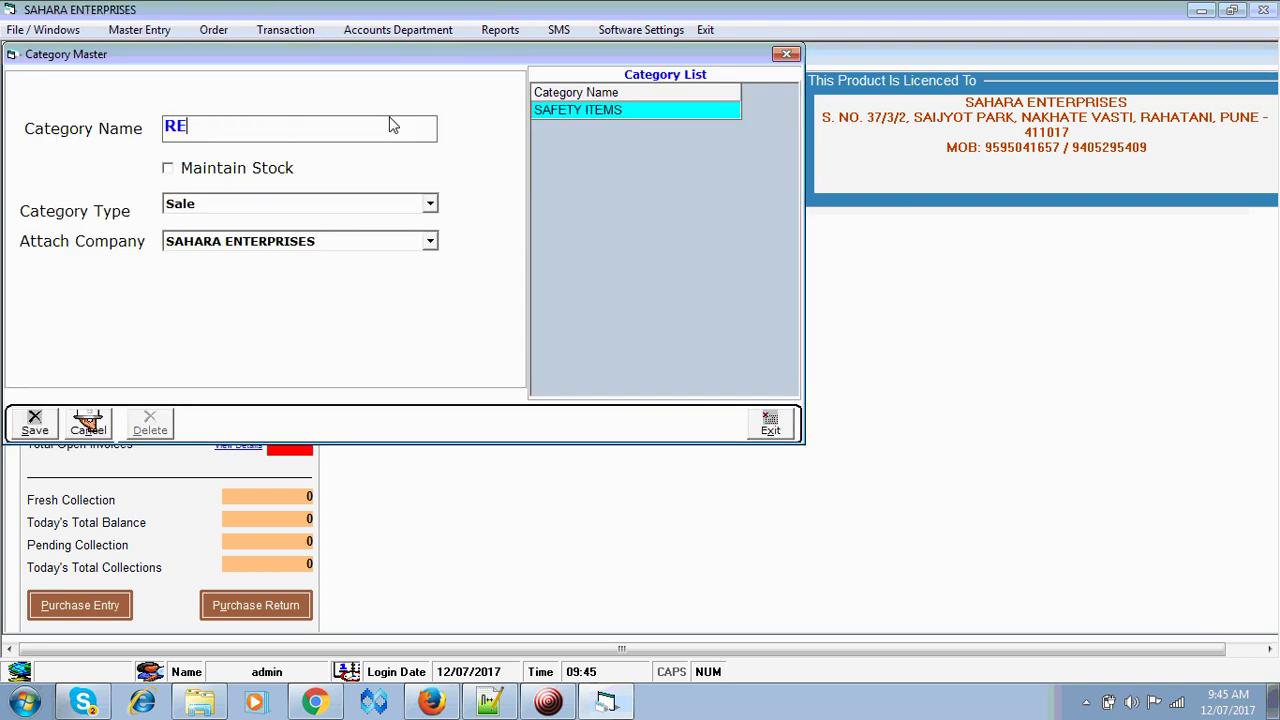
type("ADYMADE")
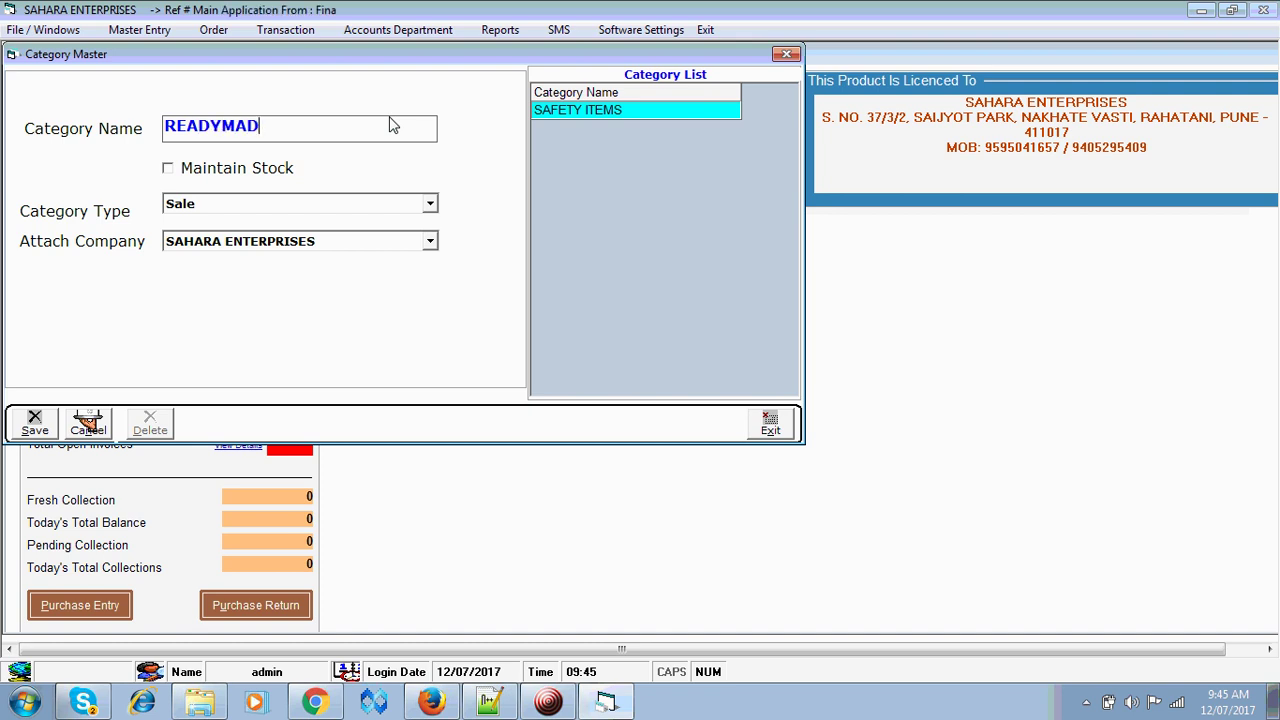
key("Tab")
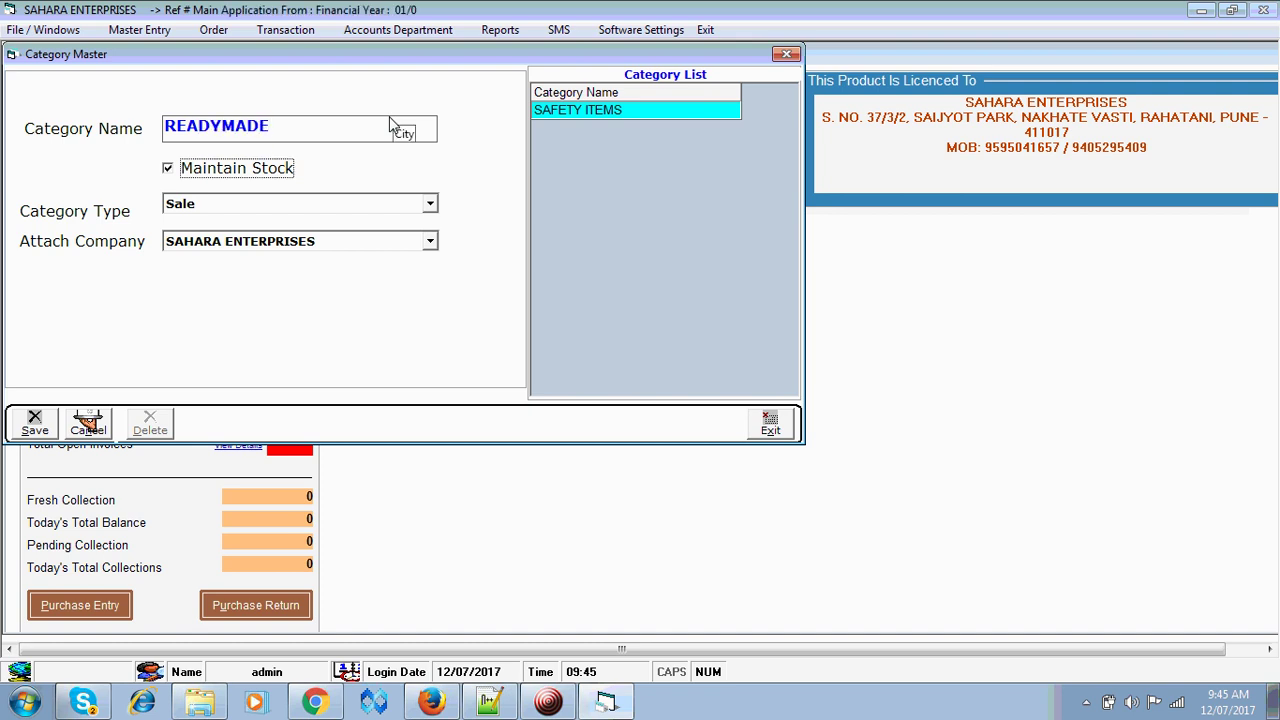
key("Tab")
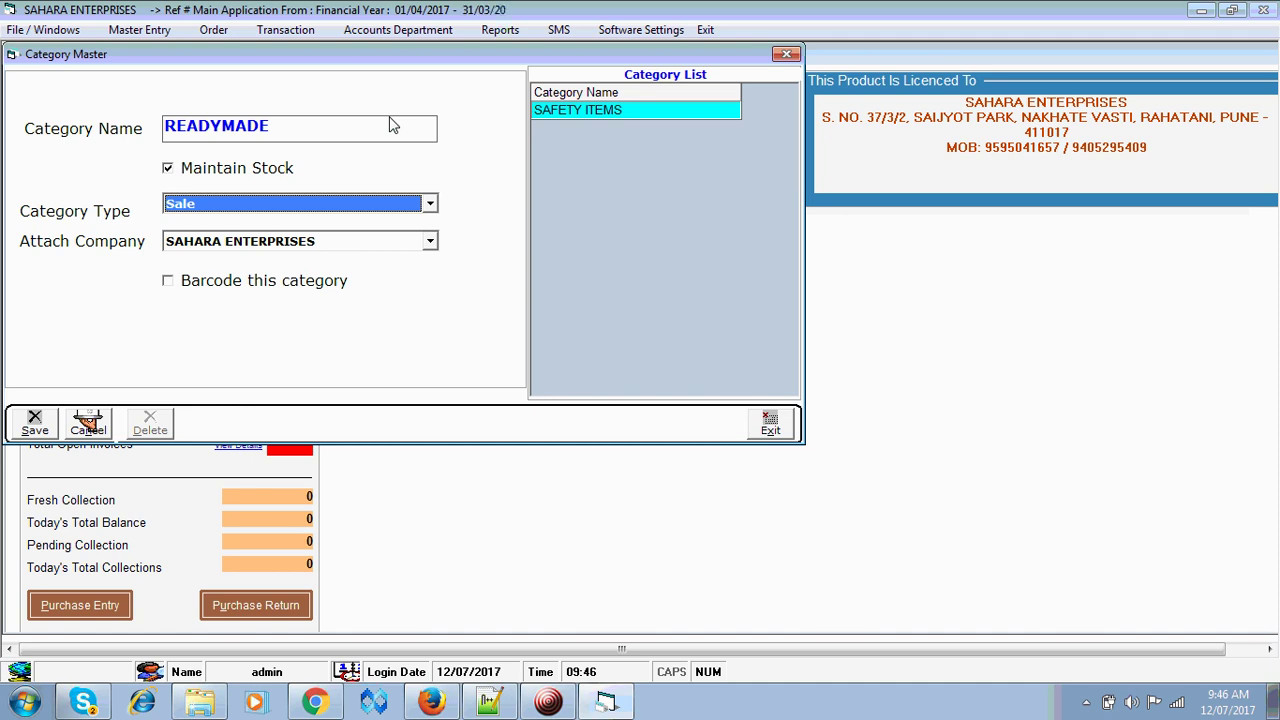
key("Tab")
key("Tab")
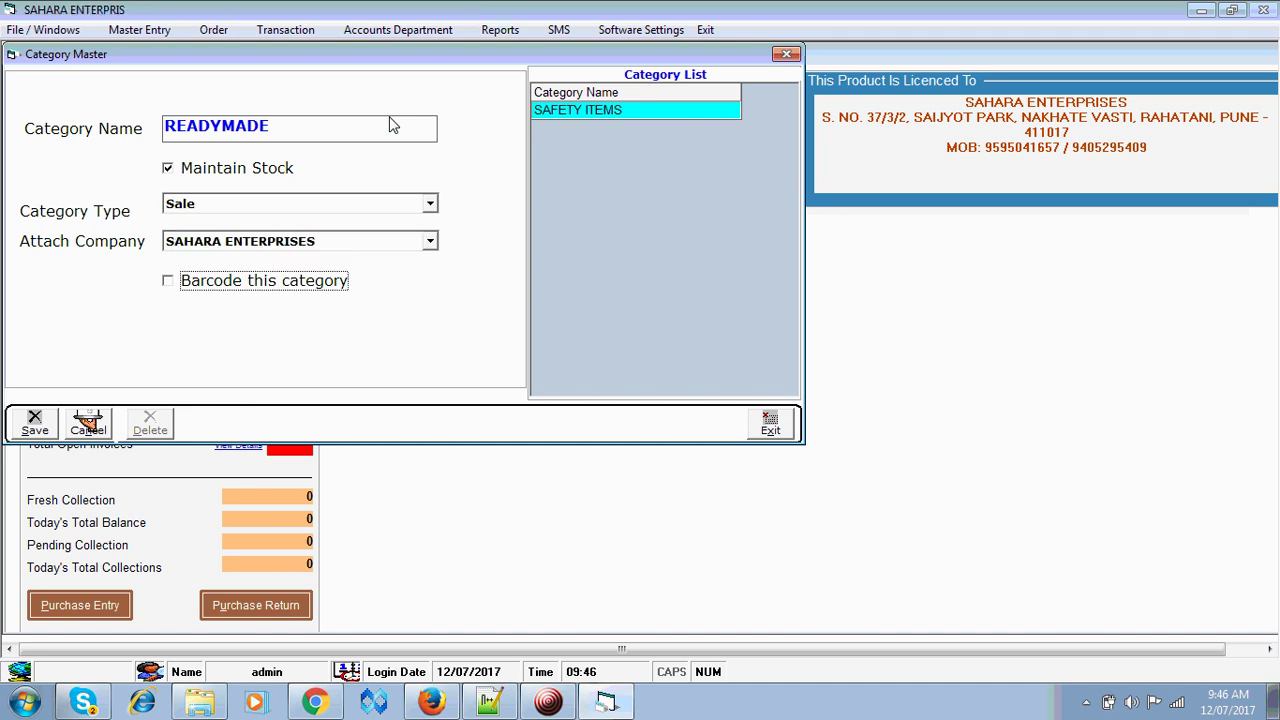
key("Tab")
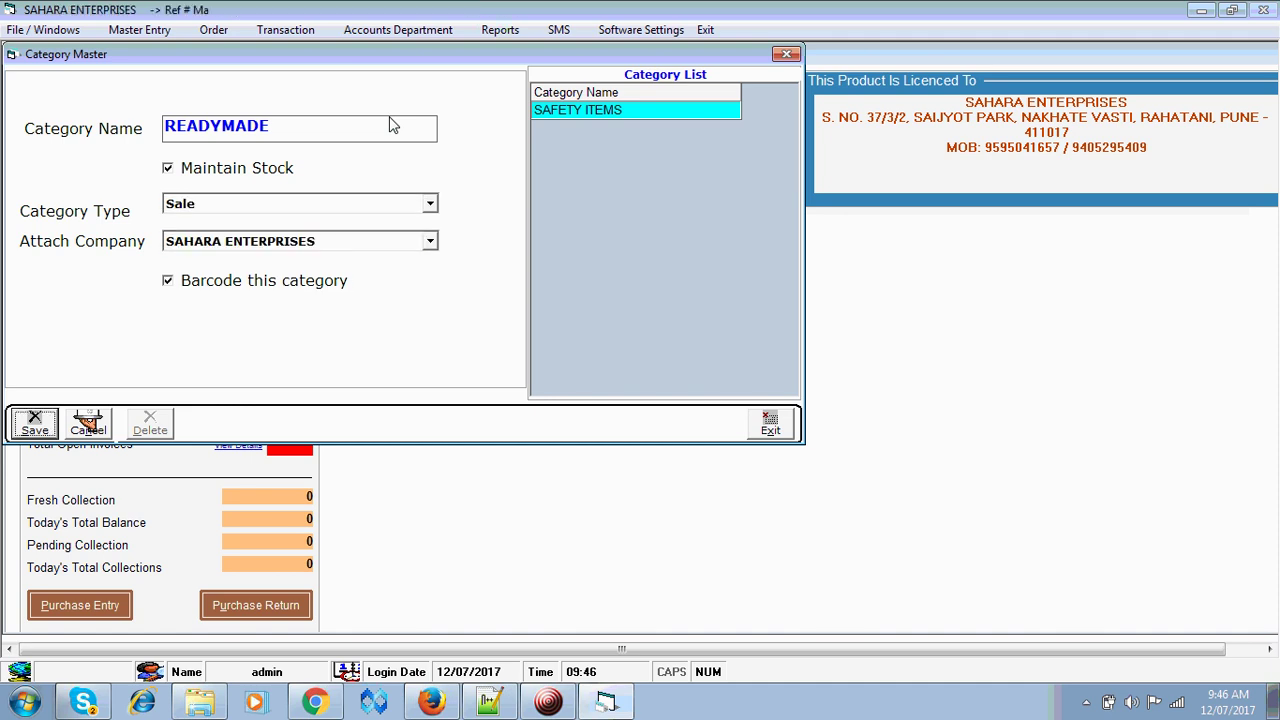
key("Return")
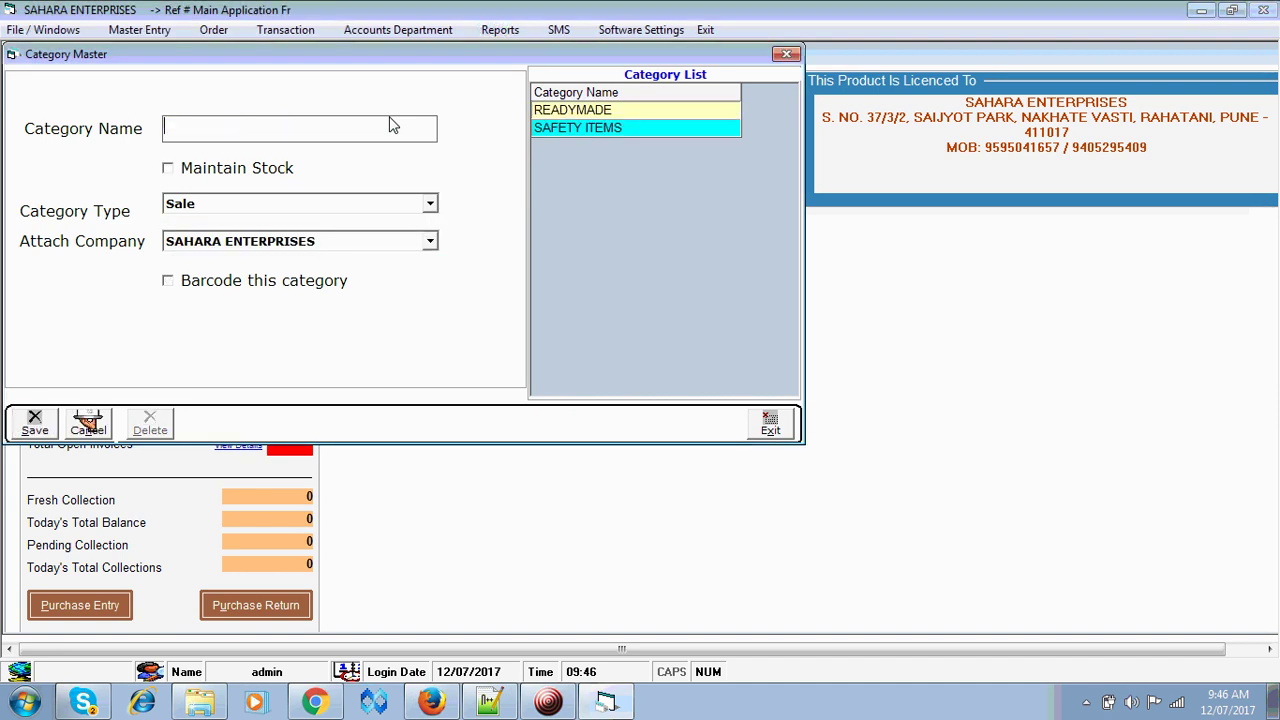
- Add the FABRIC category with stock maintained, then close the category setup
type("FABRIC")
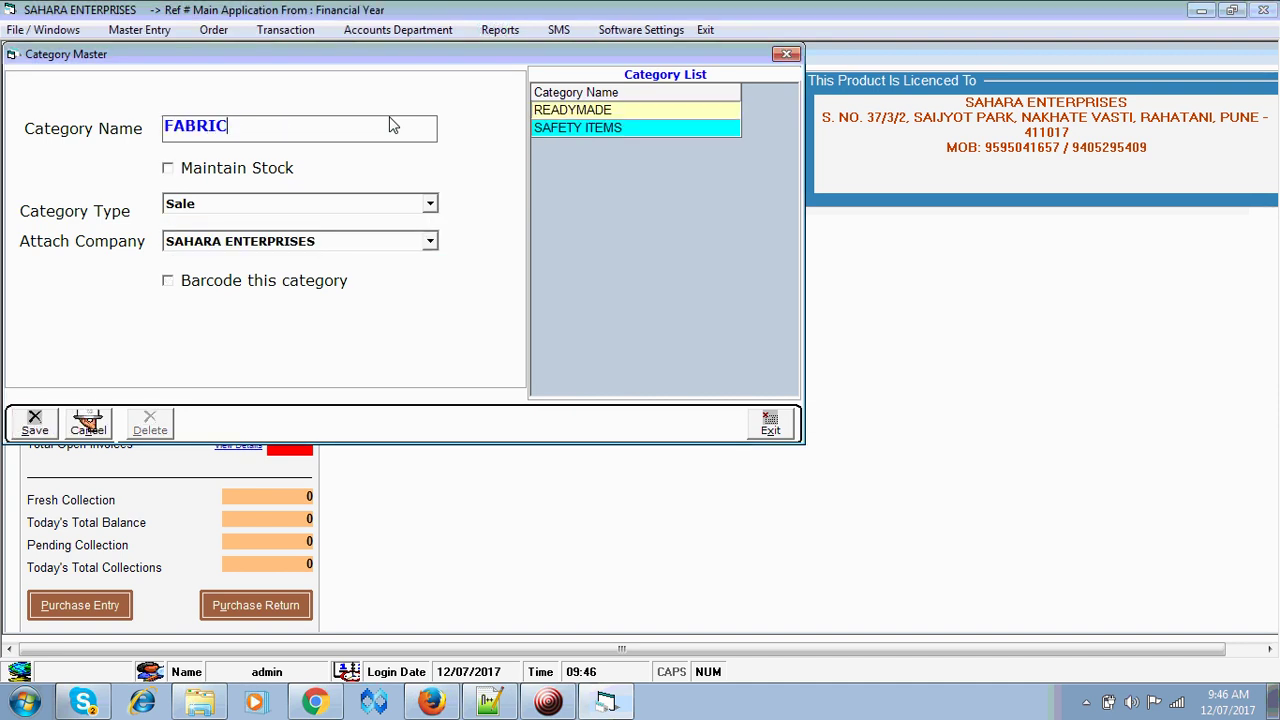
key("Tab")
key("space")
key("Tab")
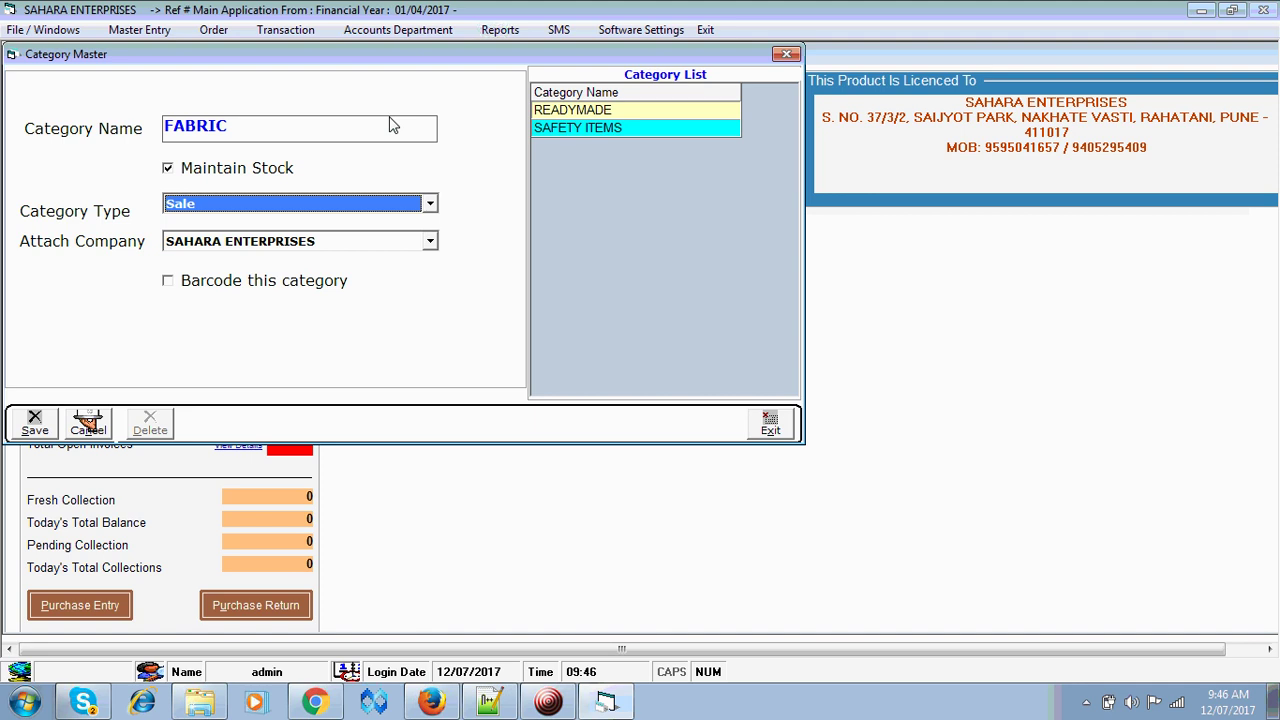
key("Tab")
key("Tab")
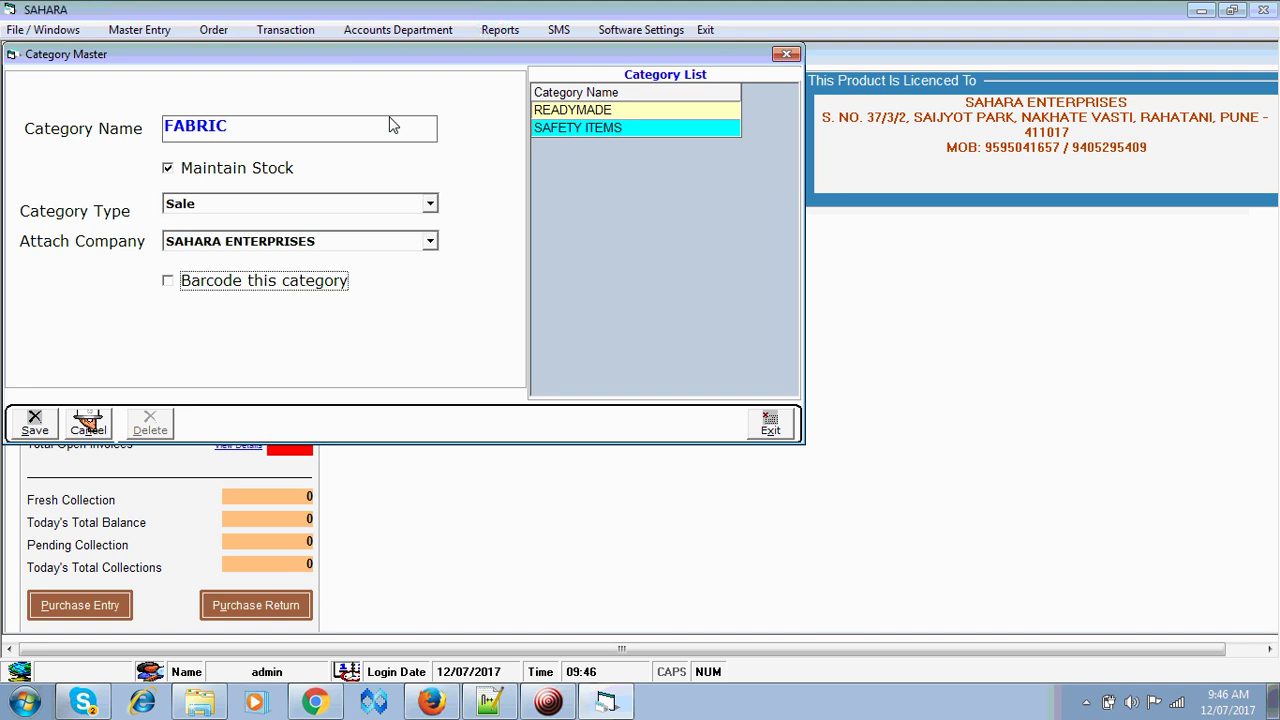
key("Tab")
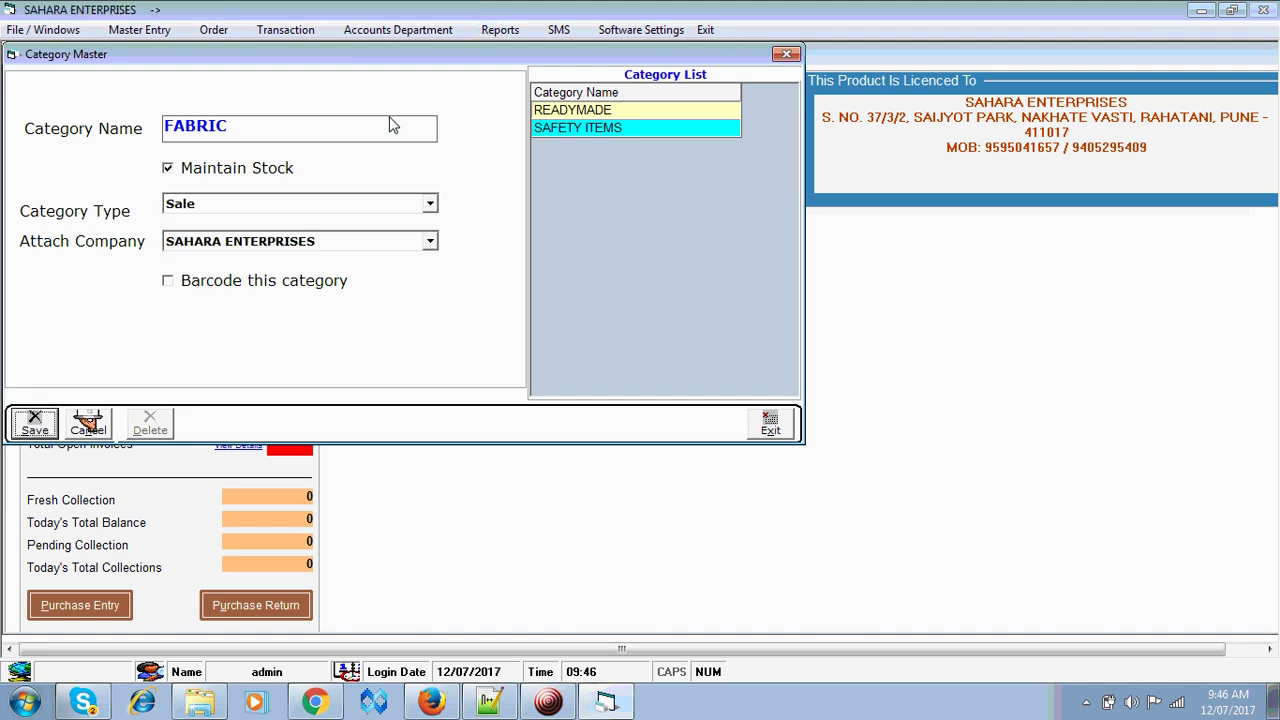
key("Return")
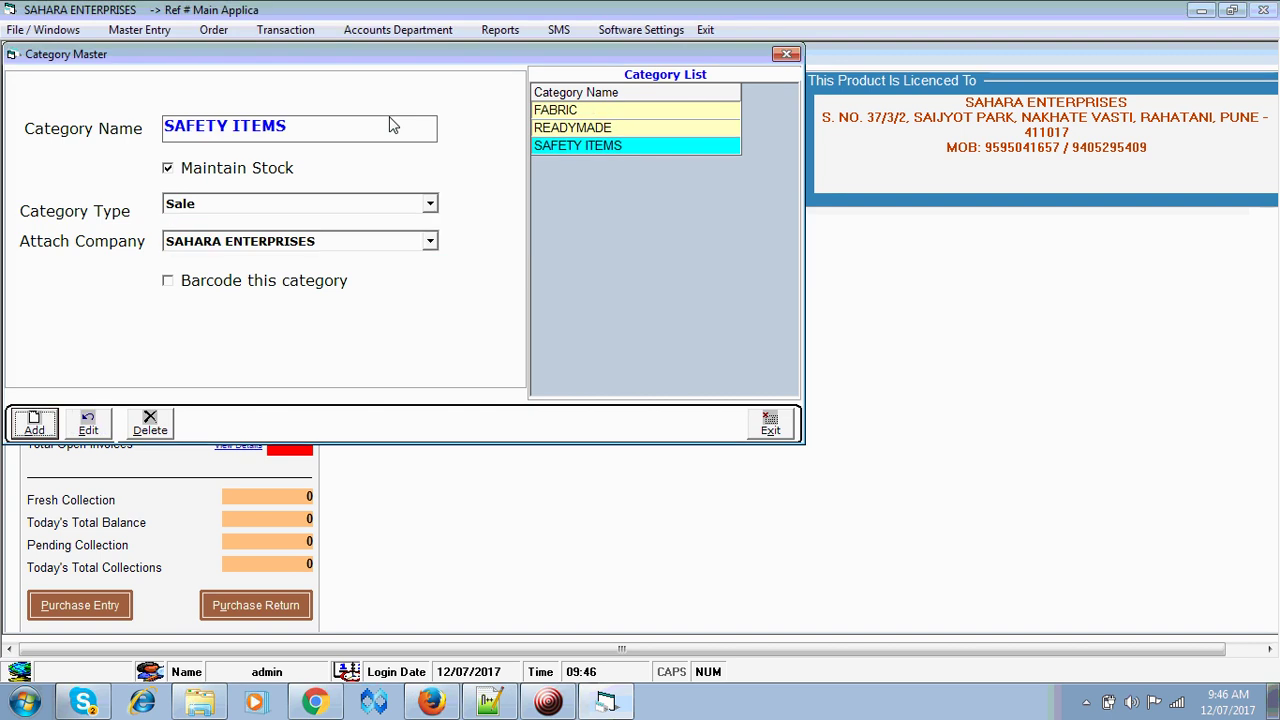
left_click(765, 425)
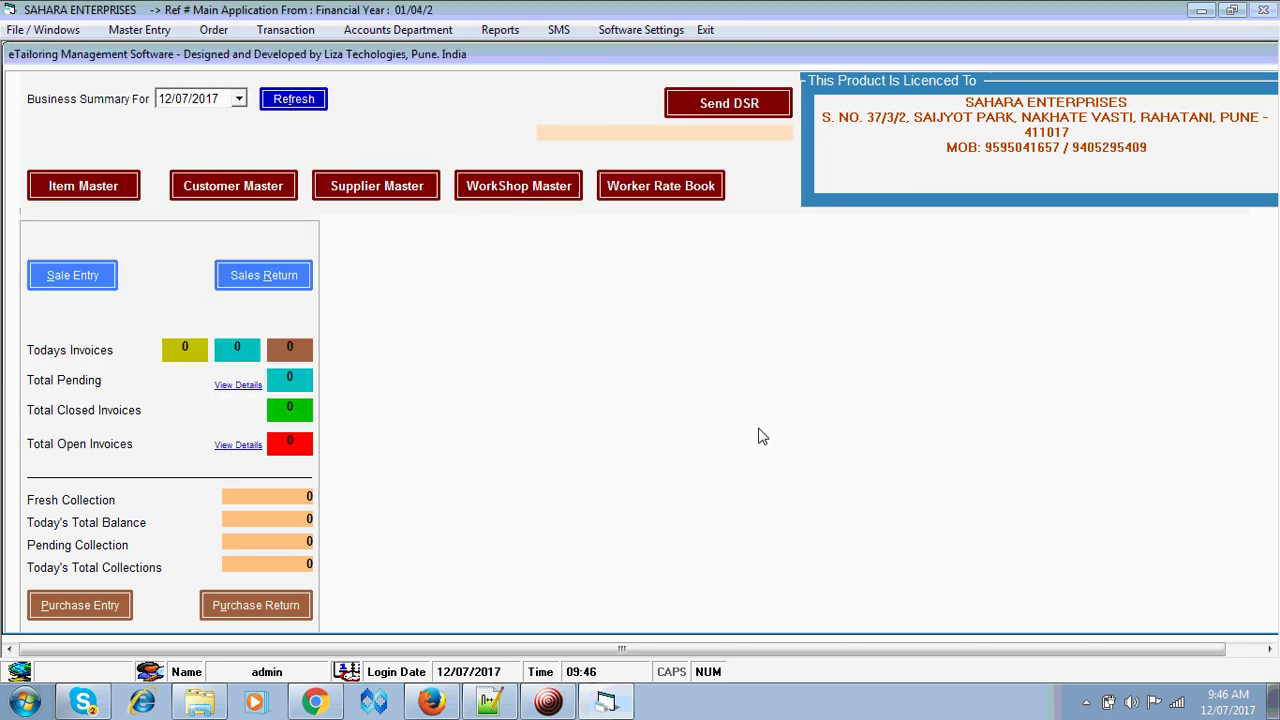
left_click(148, 30)
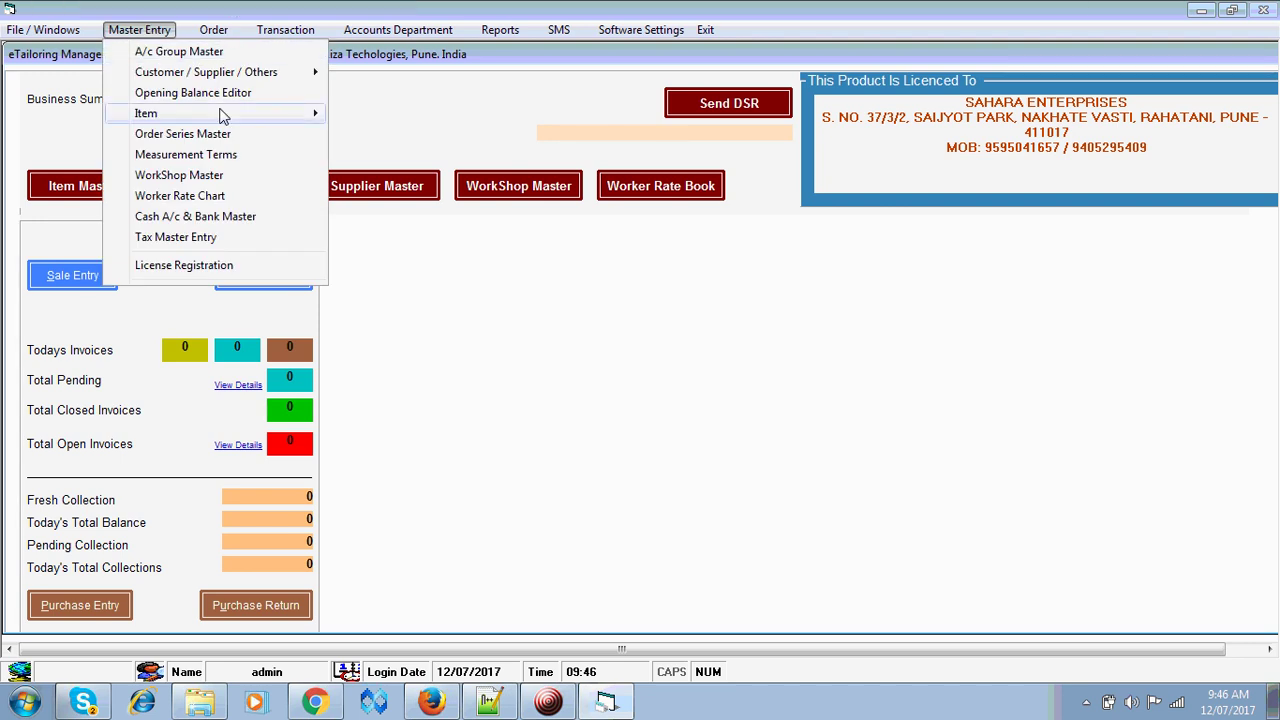
- Save sub category READYMADE / REGULAR with Readymade tax, charged inclusive
mouse_move(250, 120)
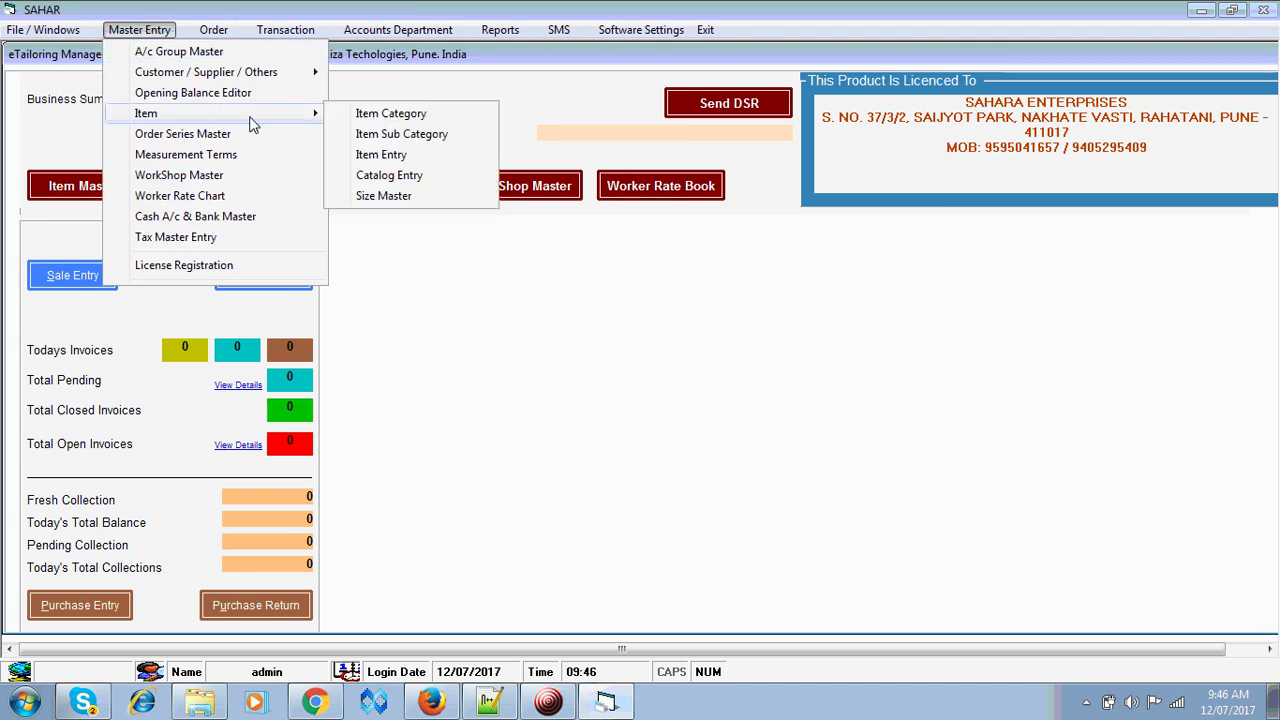
left_click(414, 142)
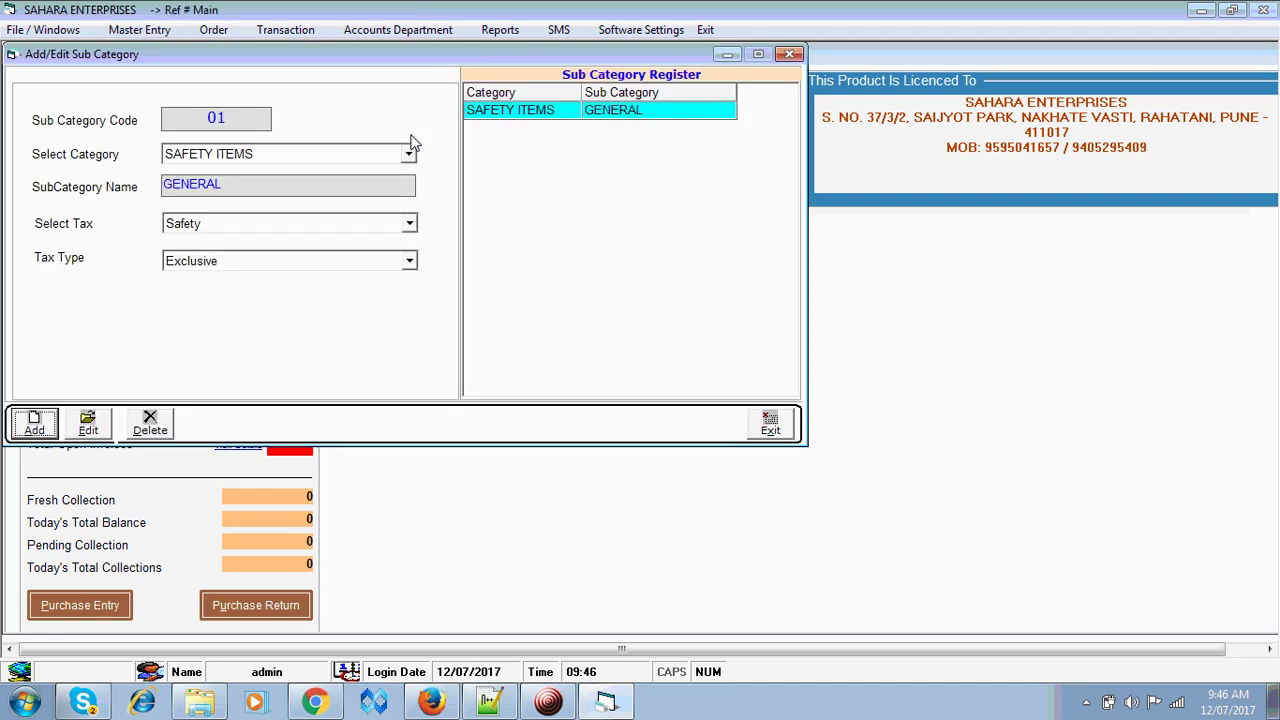
key("alt+a")
key("Down")
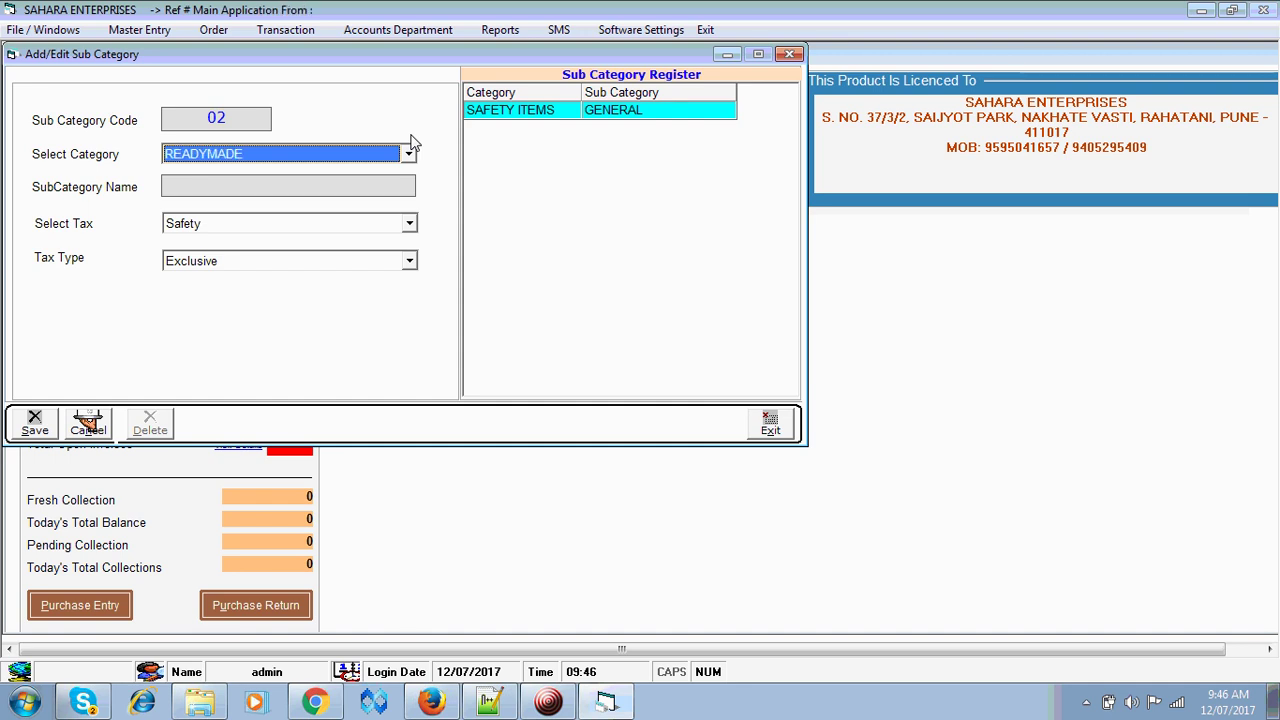
key("Tab")
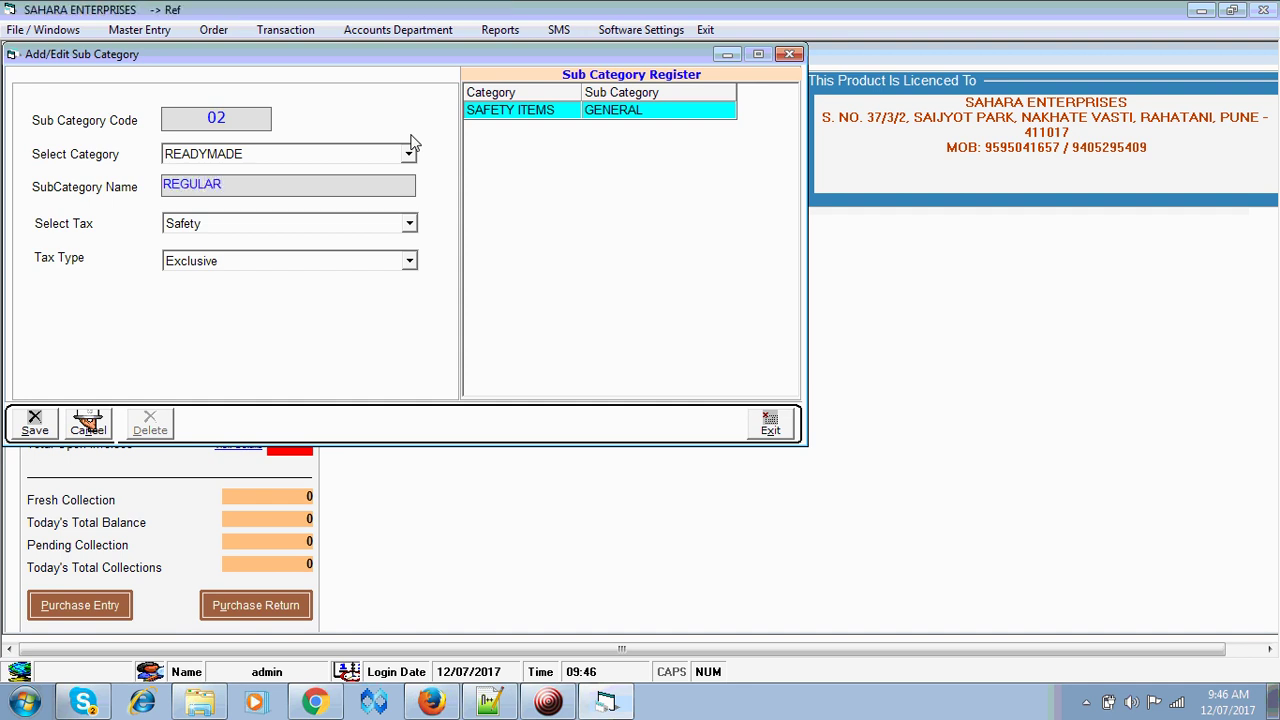
key("Tab")
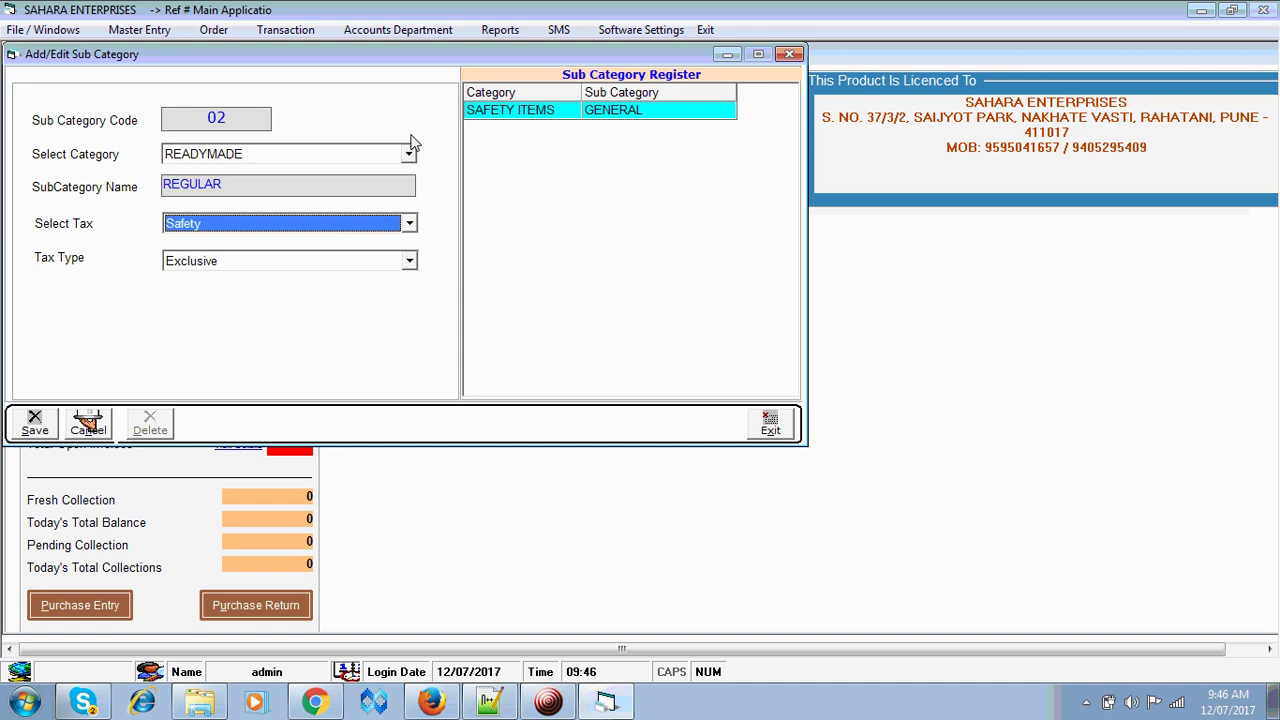
key("Up")
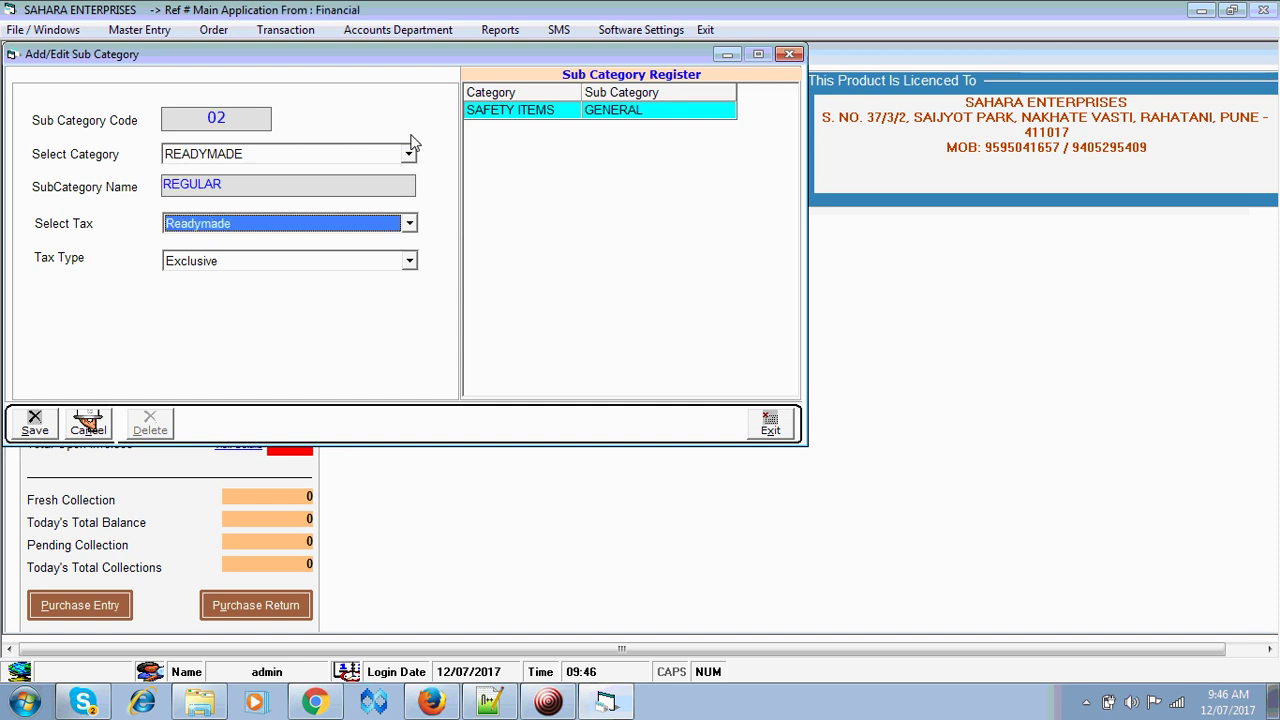
key("Tab")
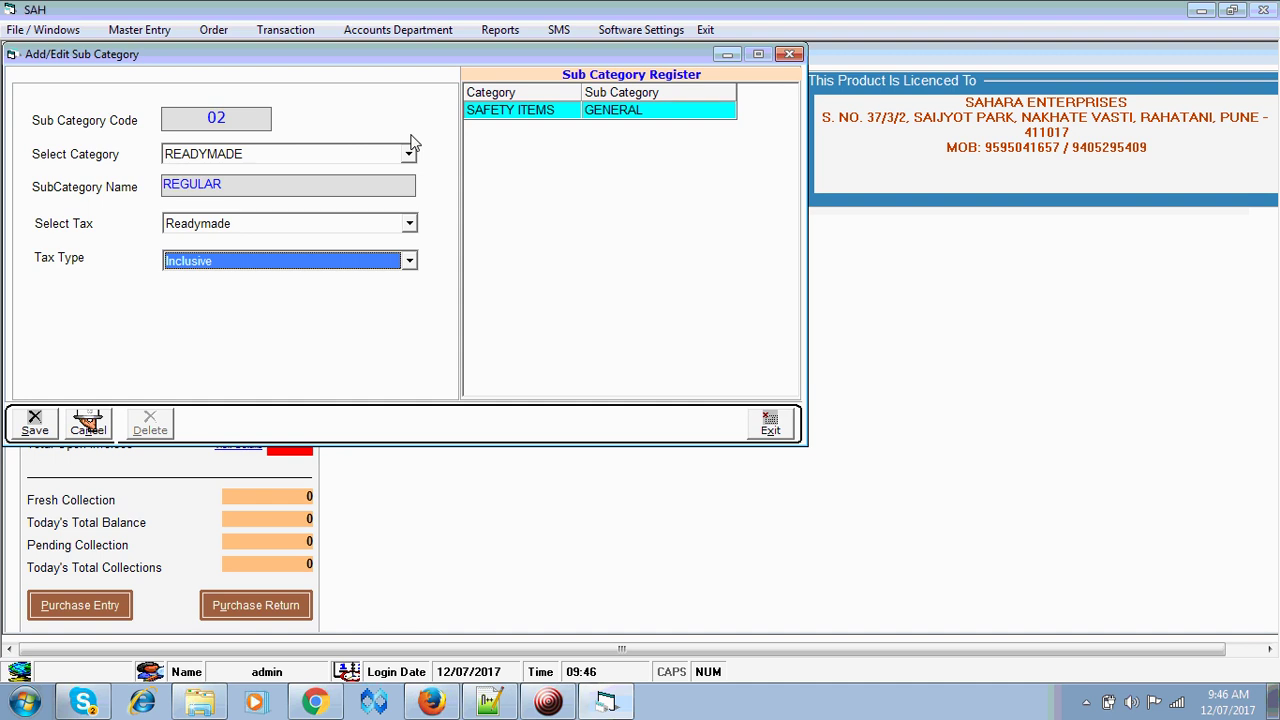
key("Down")
key("Return")
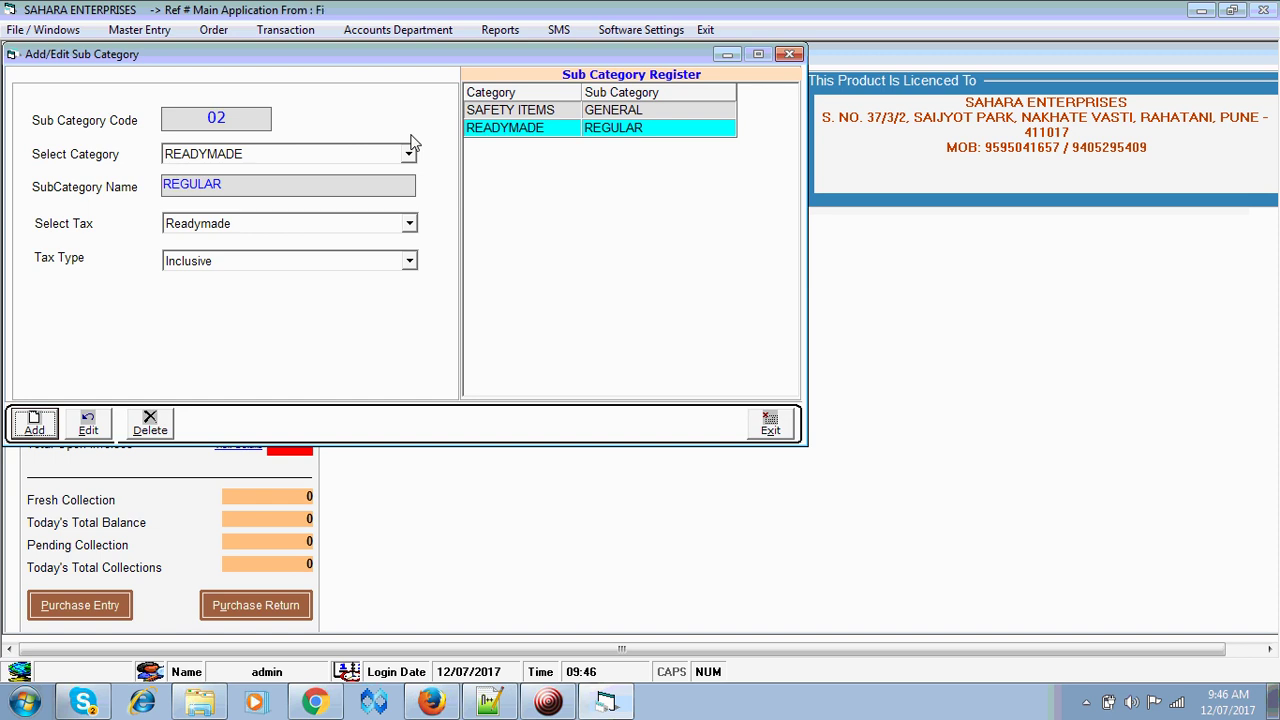
- Fill in a second READYMADE sub category named PREMIUM with Readymade tax, inclusive
key("Return")
key("Return")
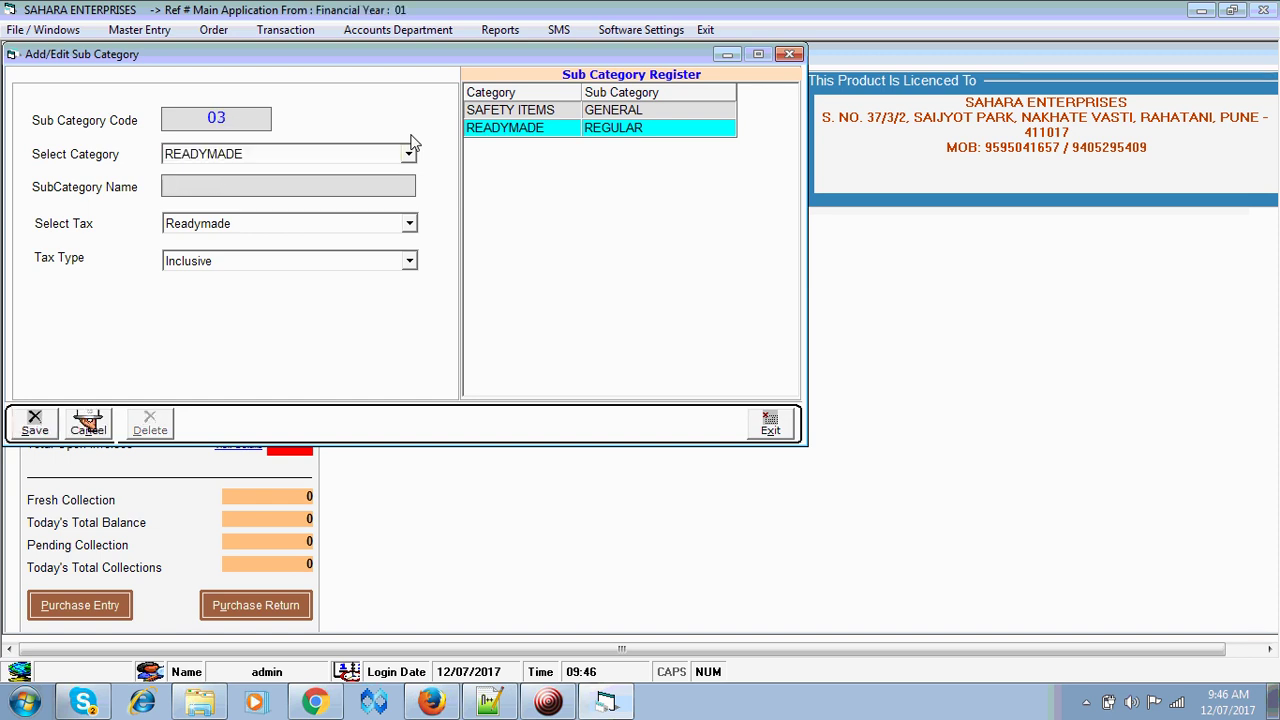
type("PREMIUM")
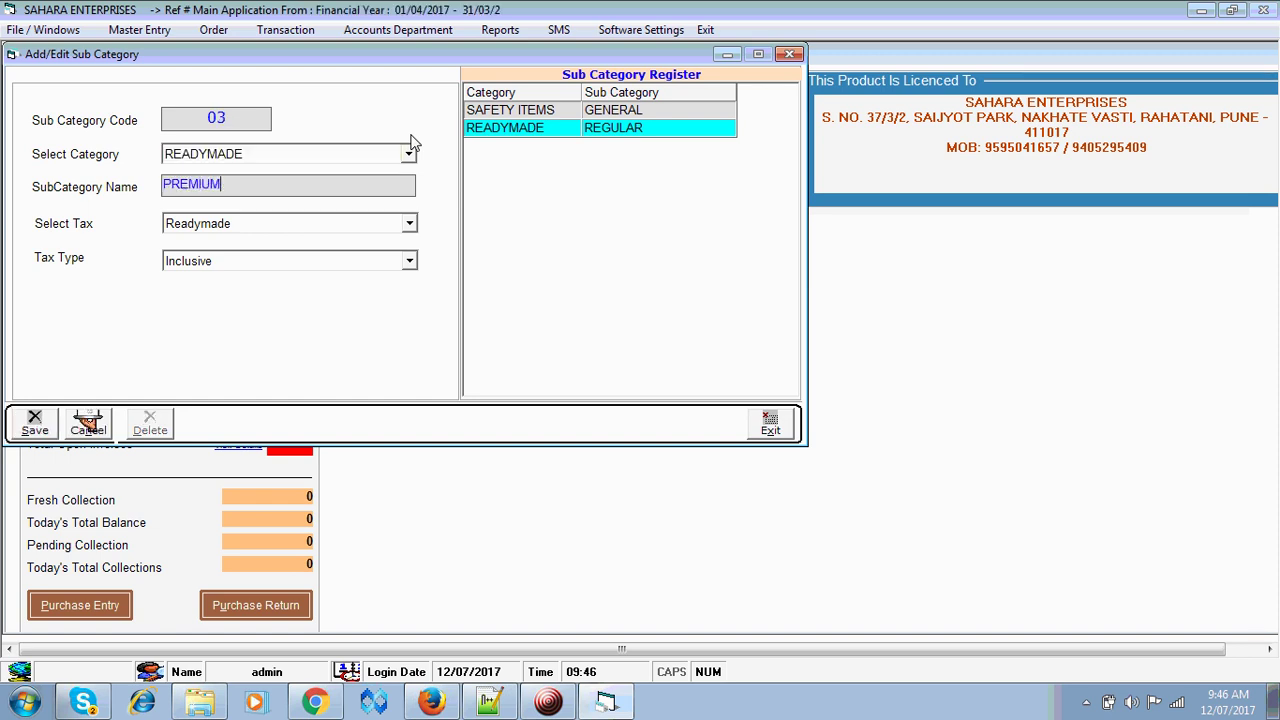
key("Return")
key("Return")
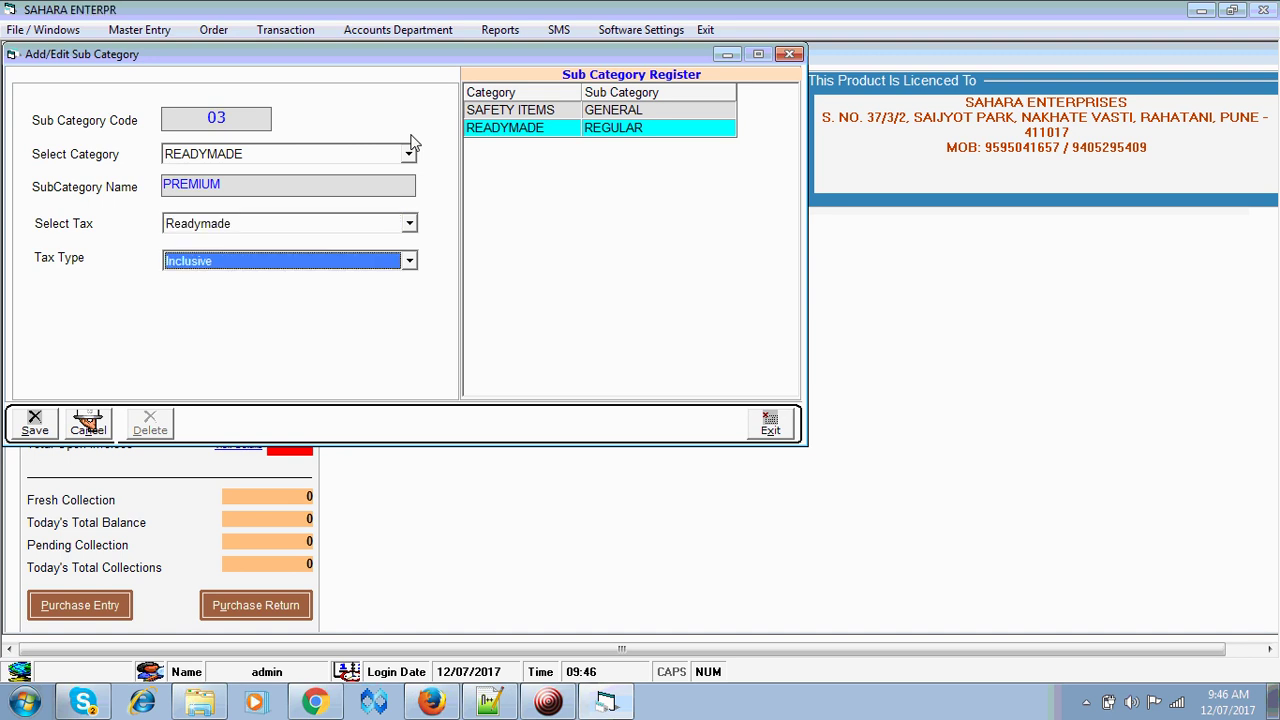
key("Return")
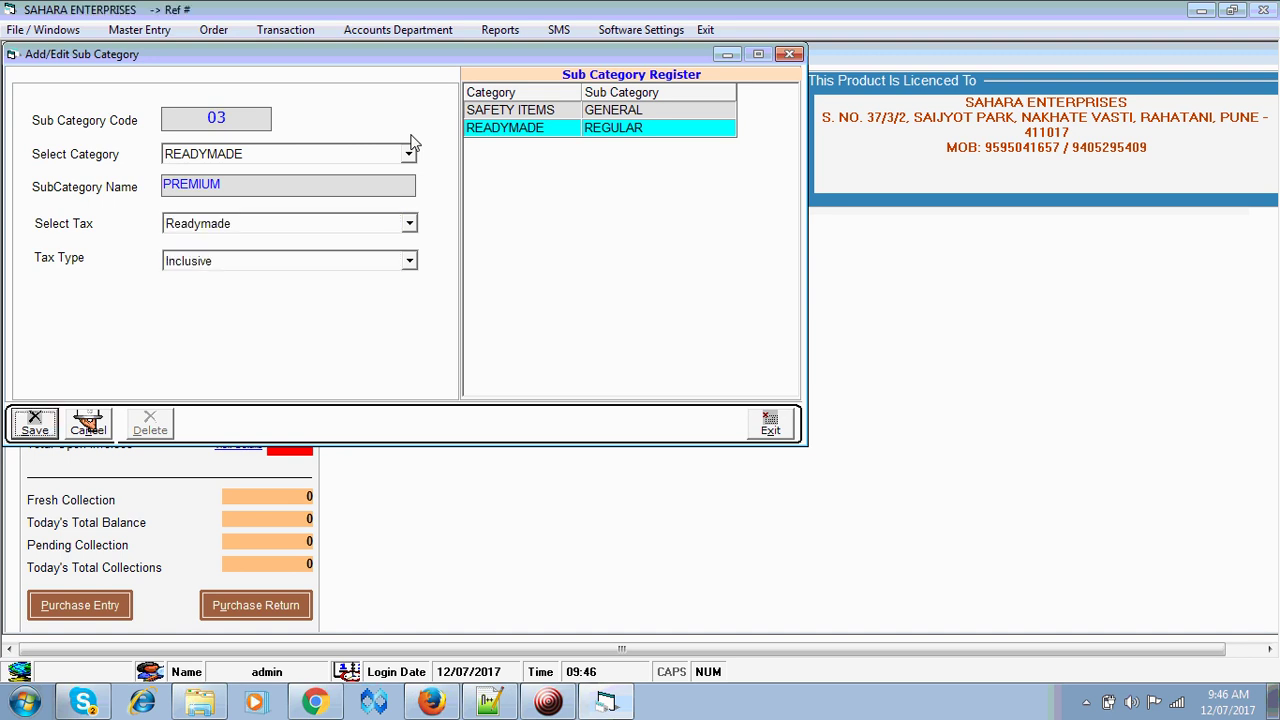
key("Return")
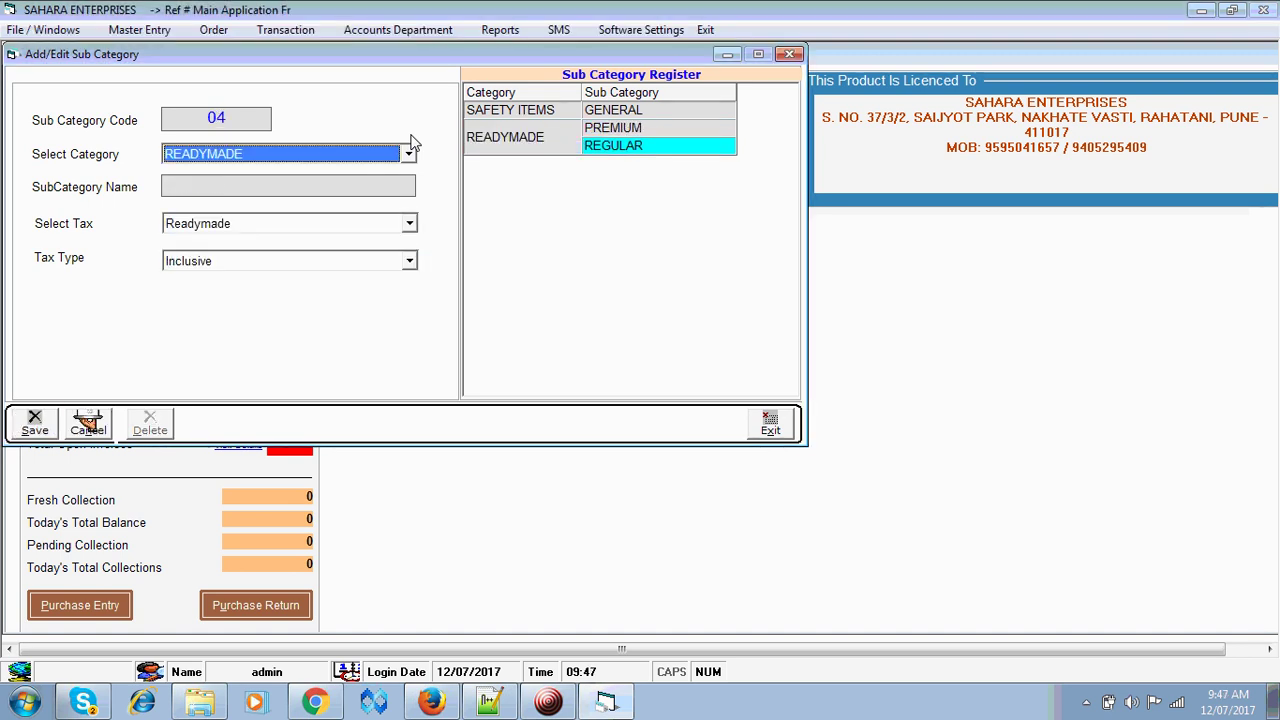
- Save a STANDARD sub category under FABRIC with the Fabric tax, inclusive
key("Up")
key("Return")
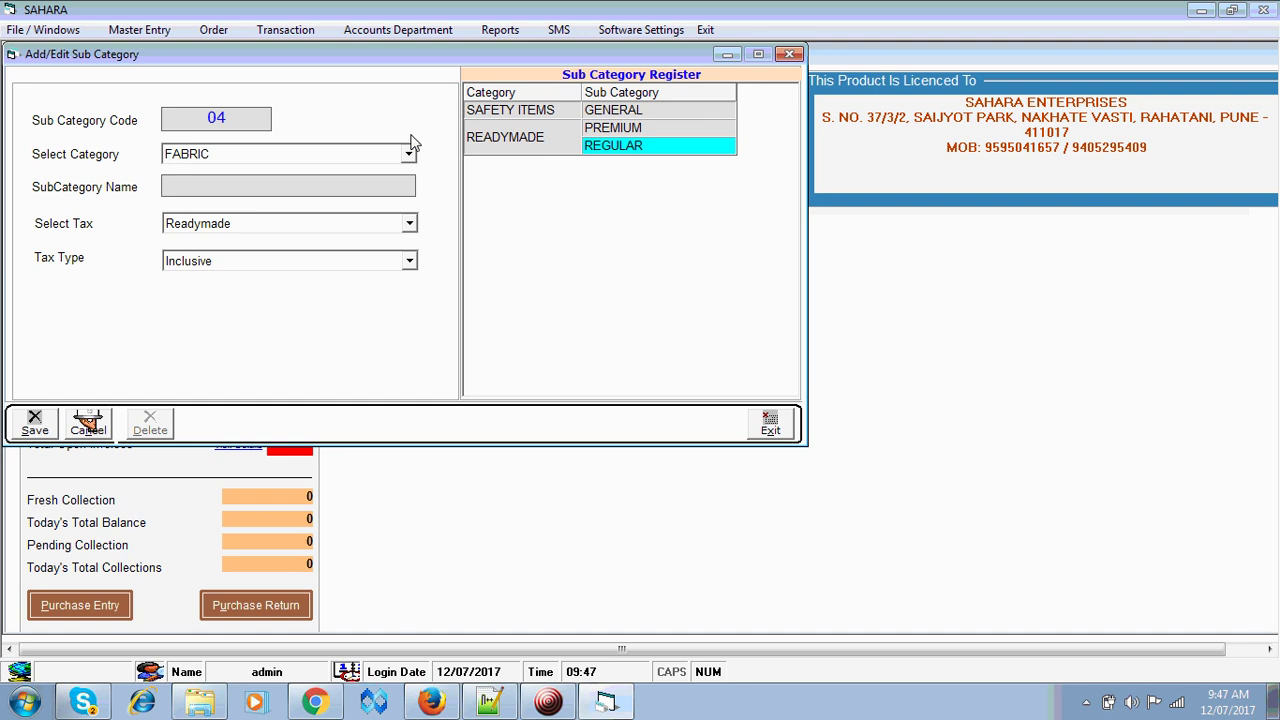
type("STANDARD")
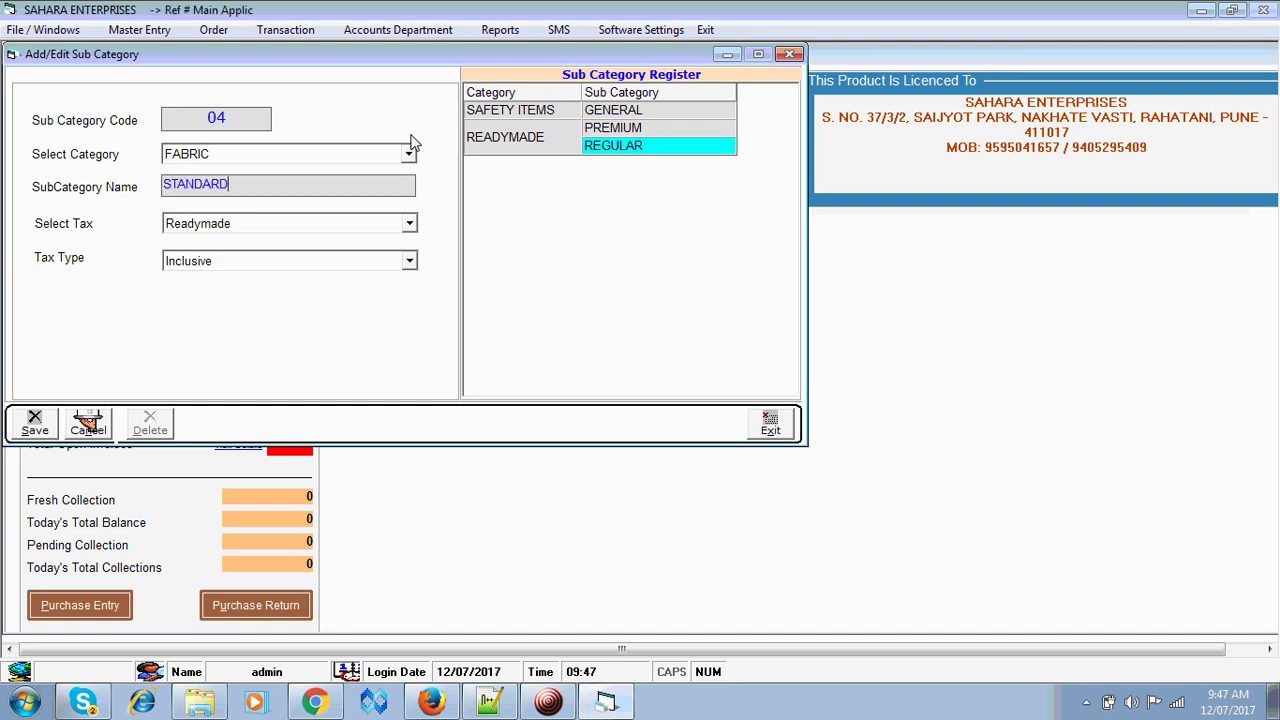
key("Return")
key("Up")
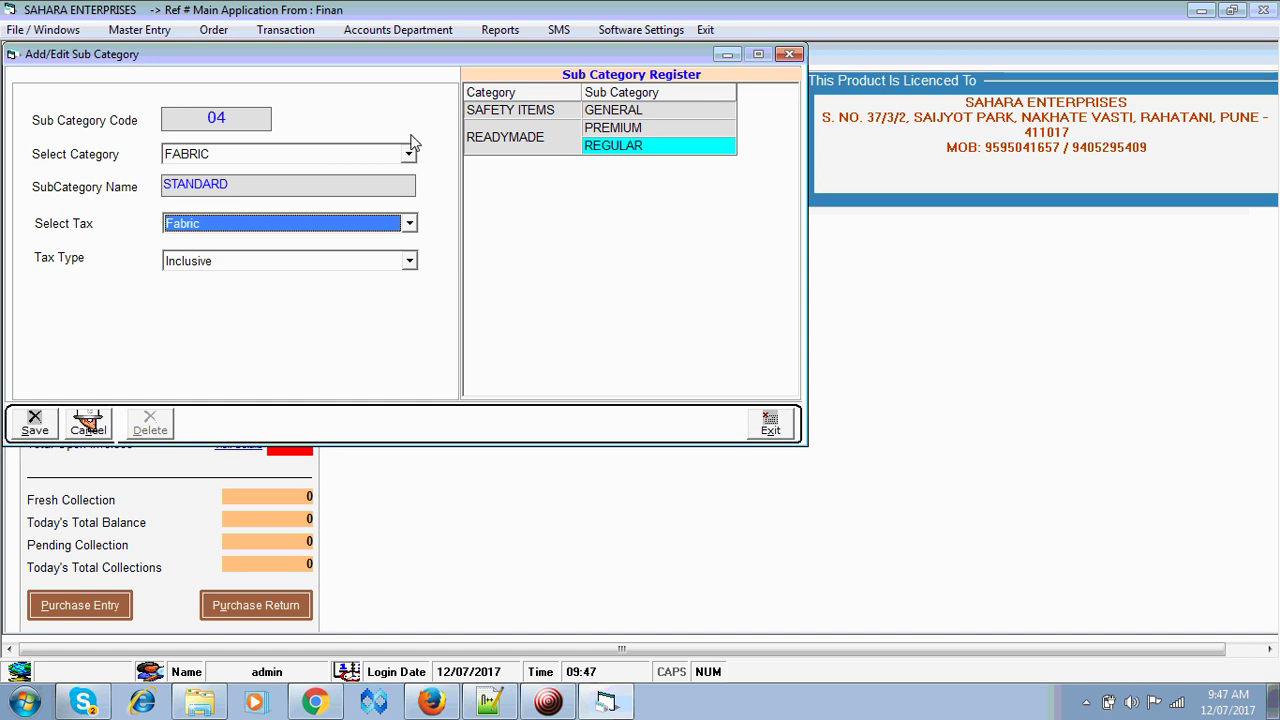
key("Return")
key("Return")
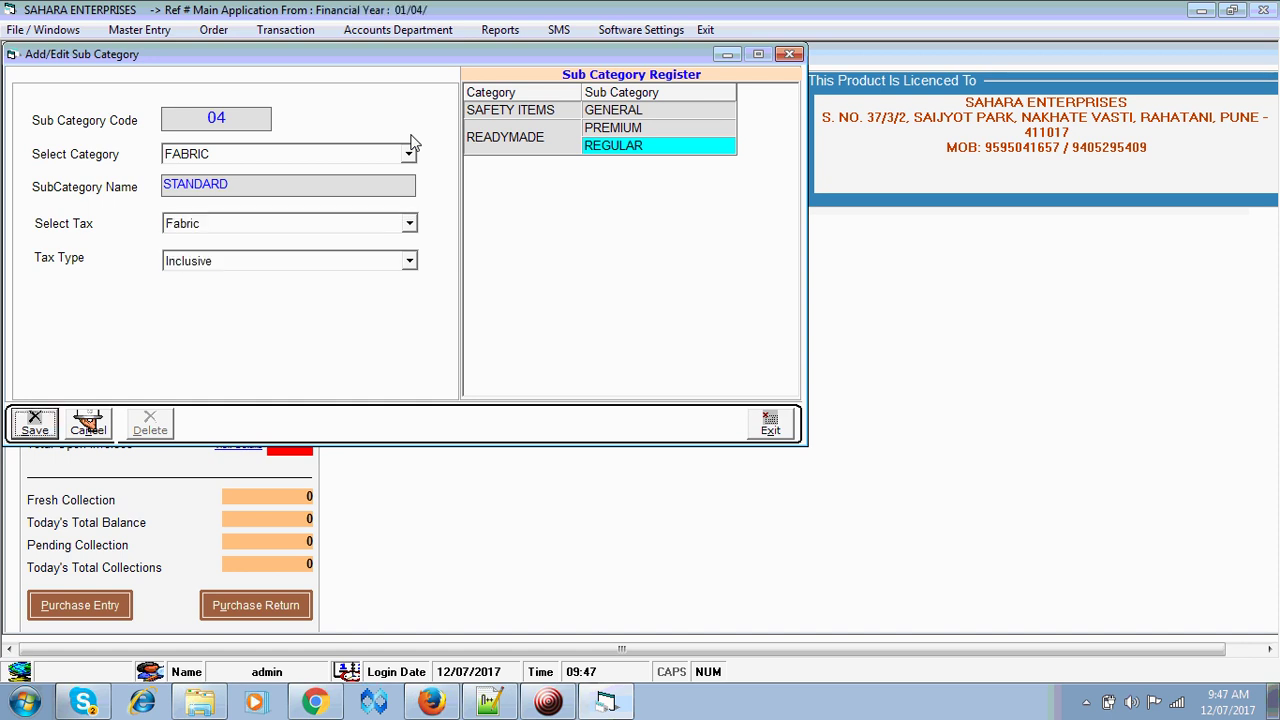
key("Return")
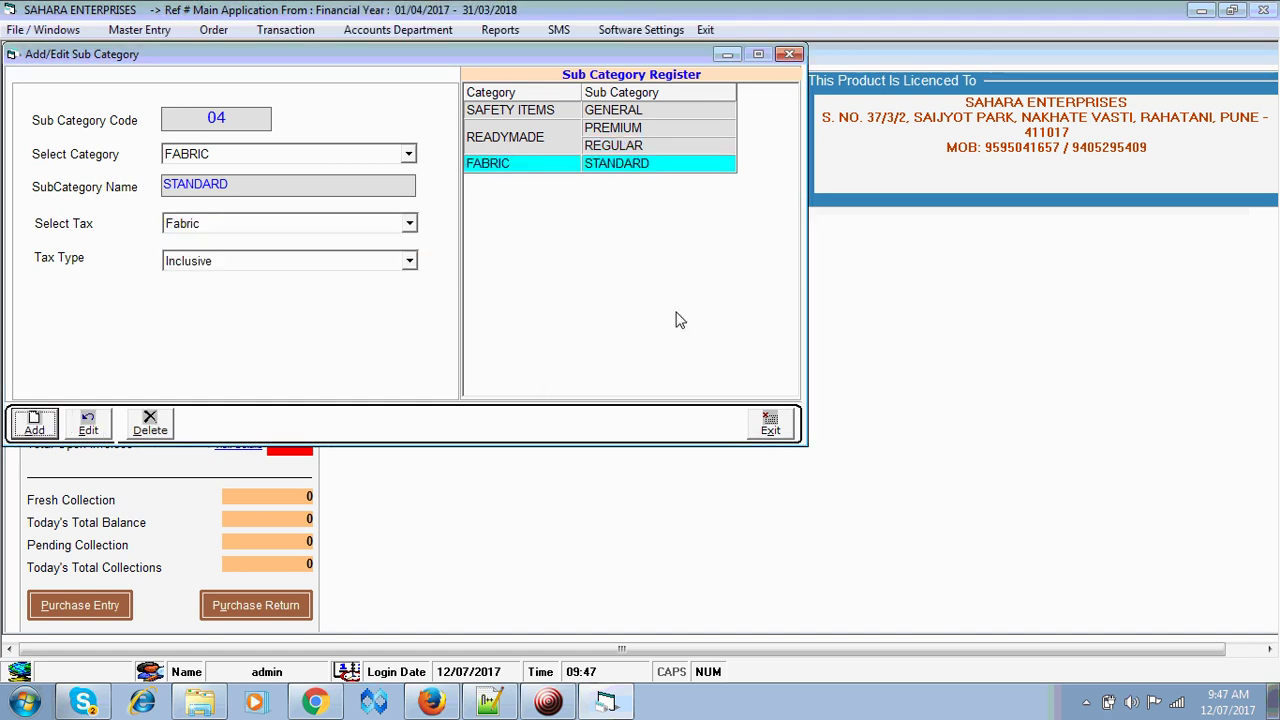
- Review the registered sub categories, including FABRIC STANDARD, then close the window
left_click(610, 150)
left_click(609, 129)
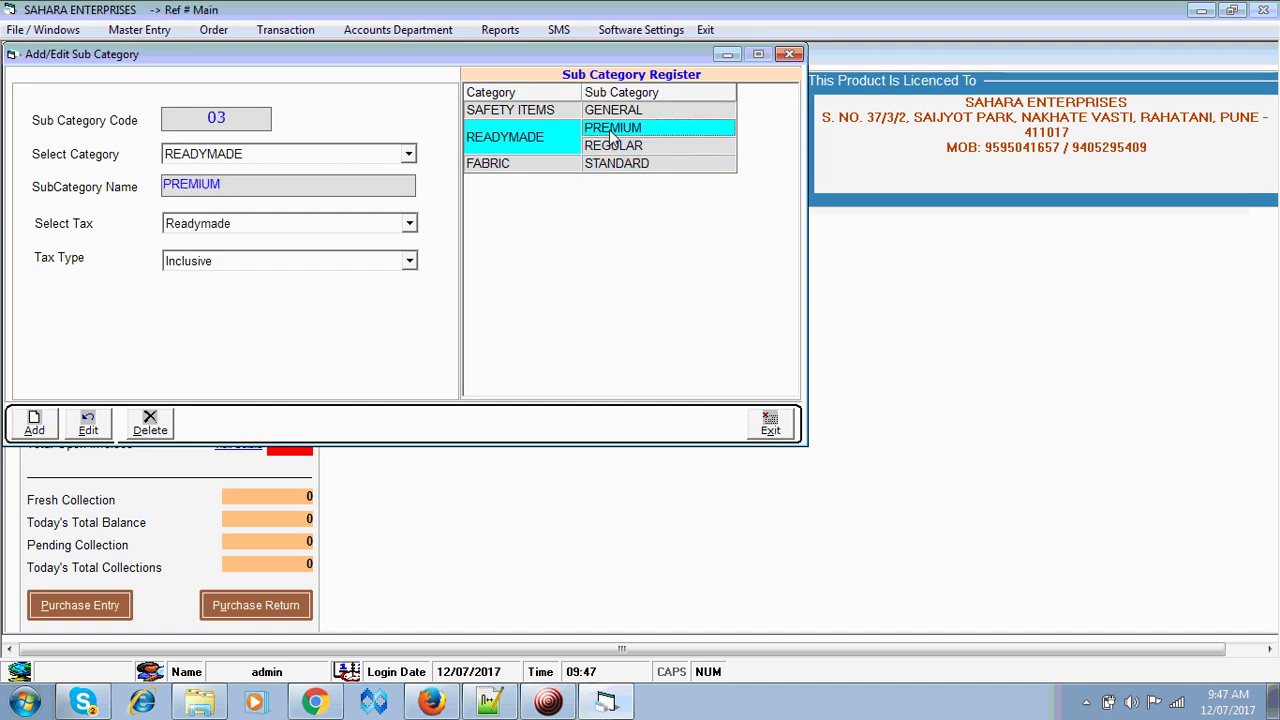
left_click(609, 111)
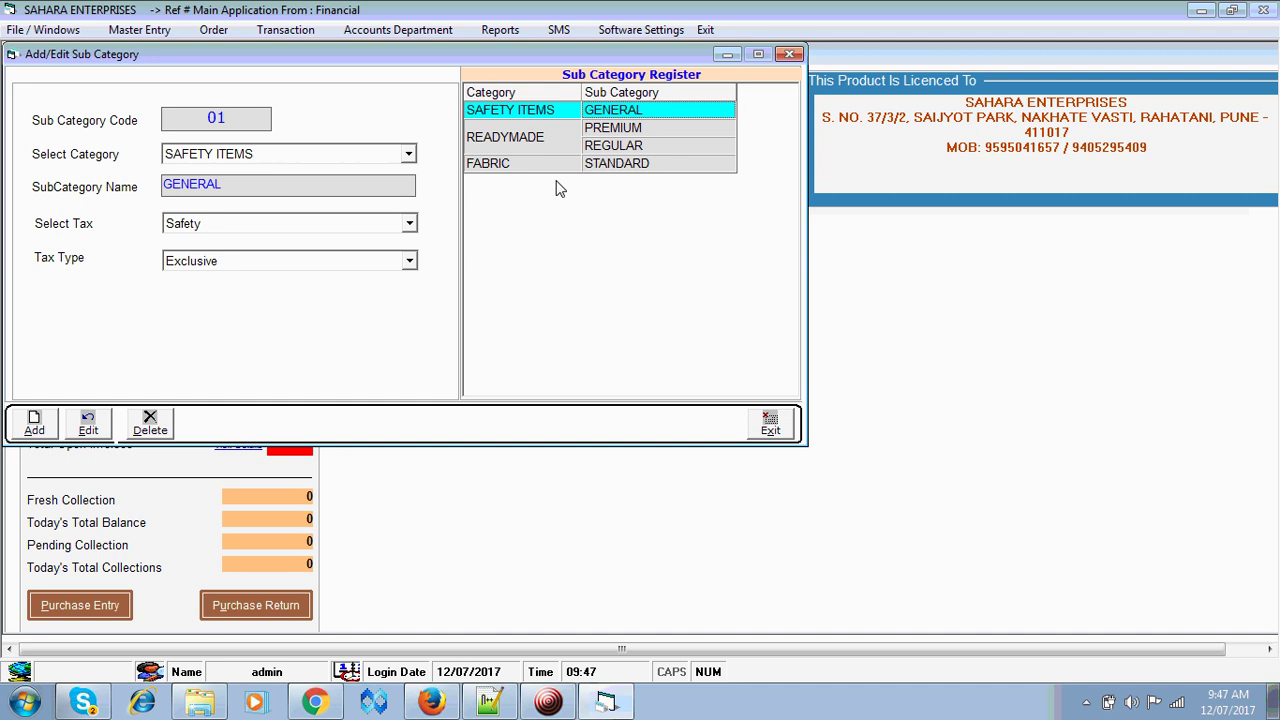
left_click(631, 132)
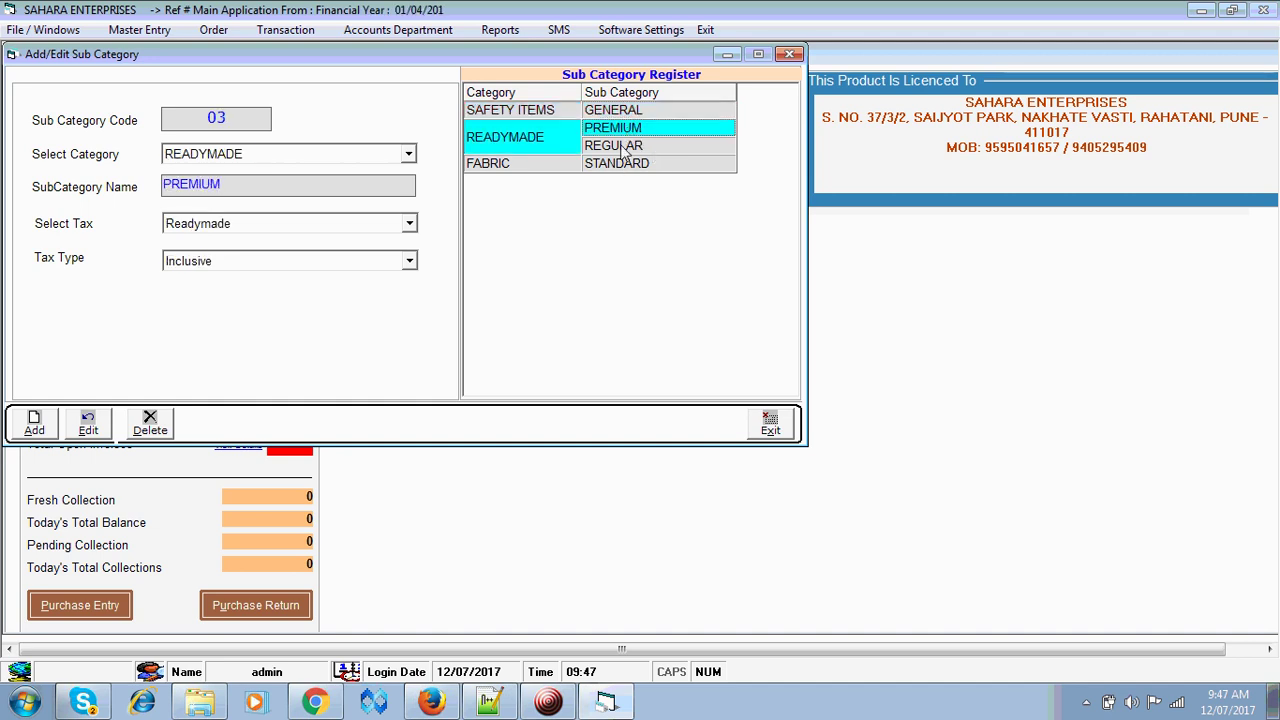
left_click(624, 149)
left_click(620, 164)
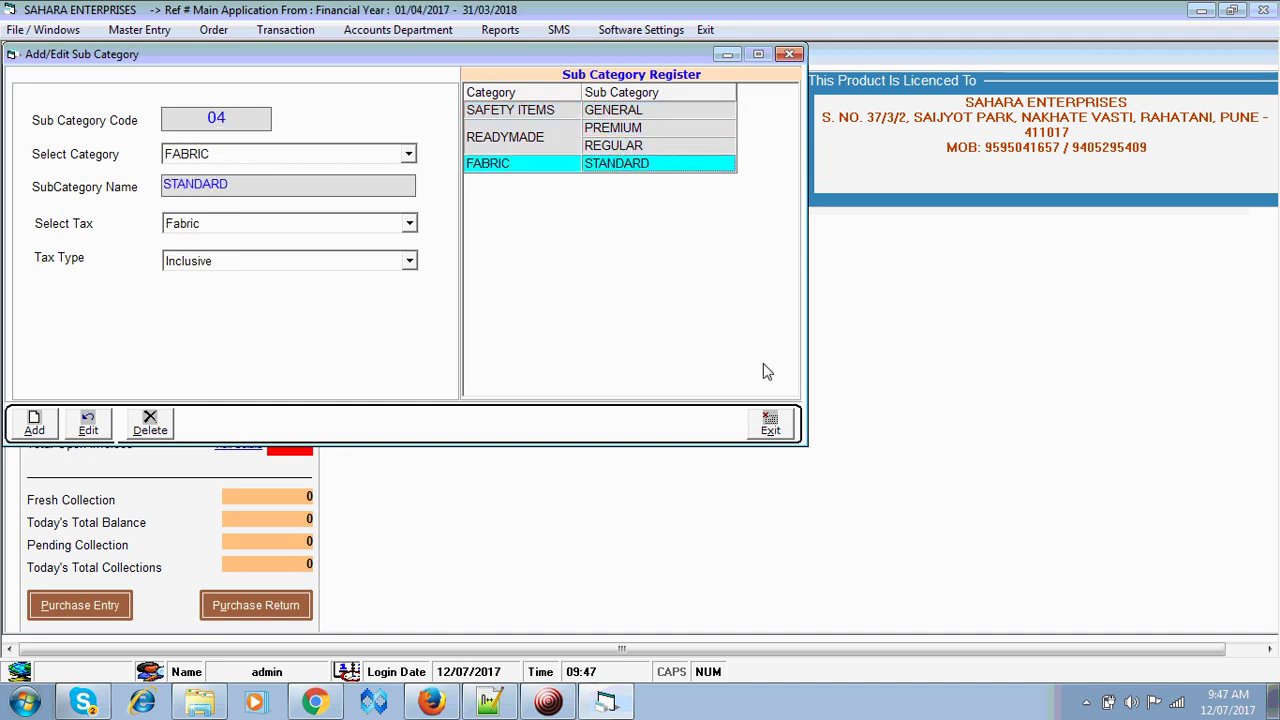
left_click(768, 424)
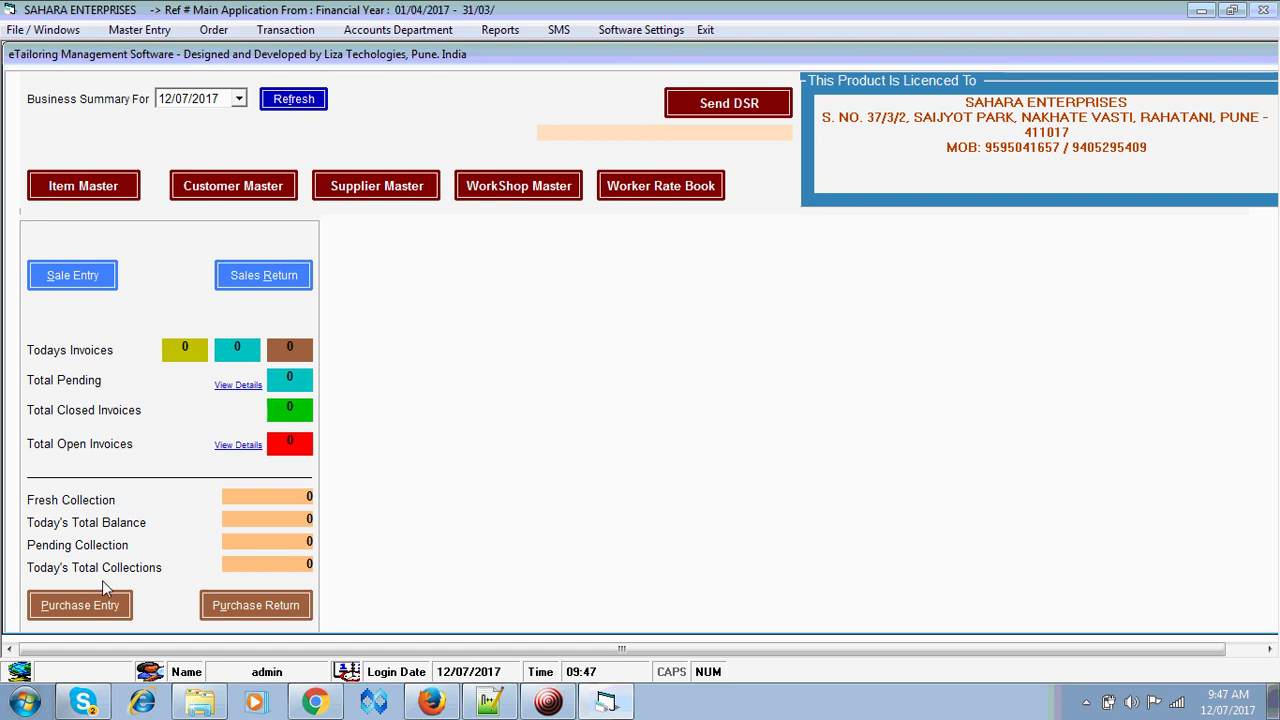
- Start a new purchase bill with supplier invoice number 32651
left_click(80, 606)
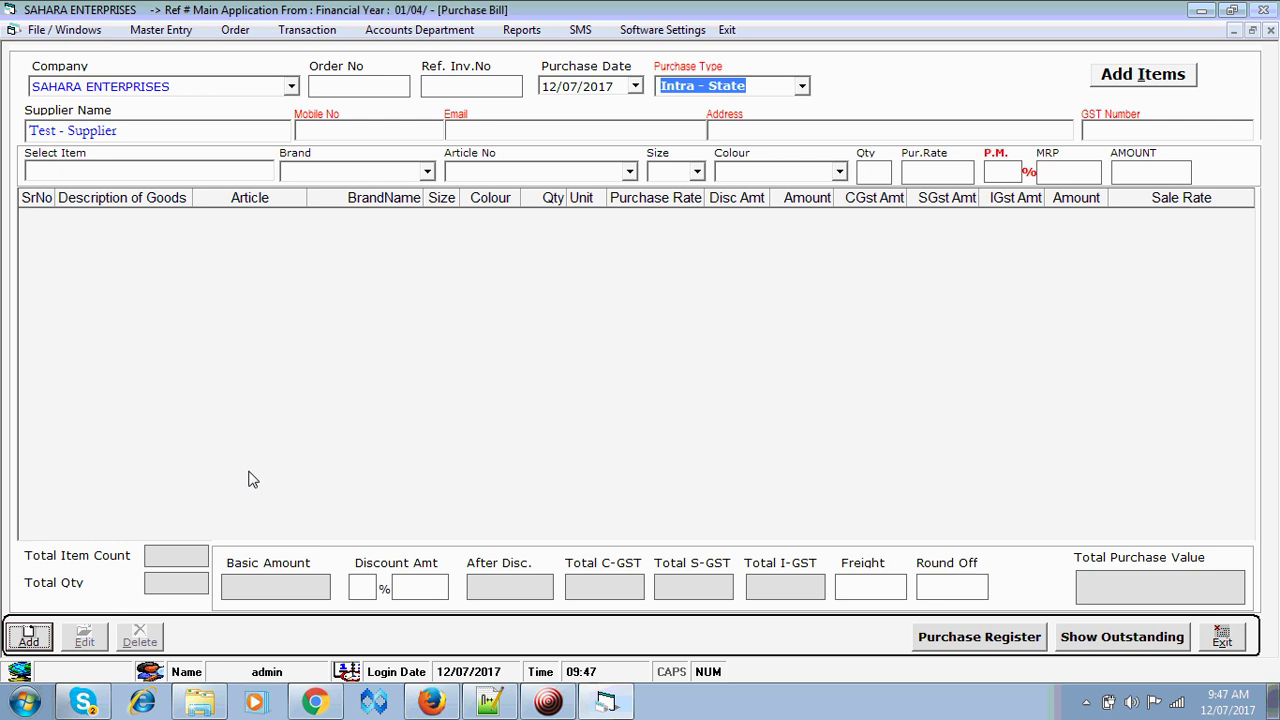
key("Return")
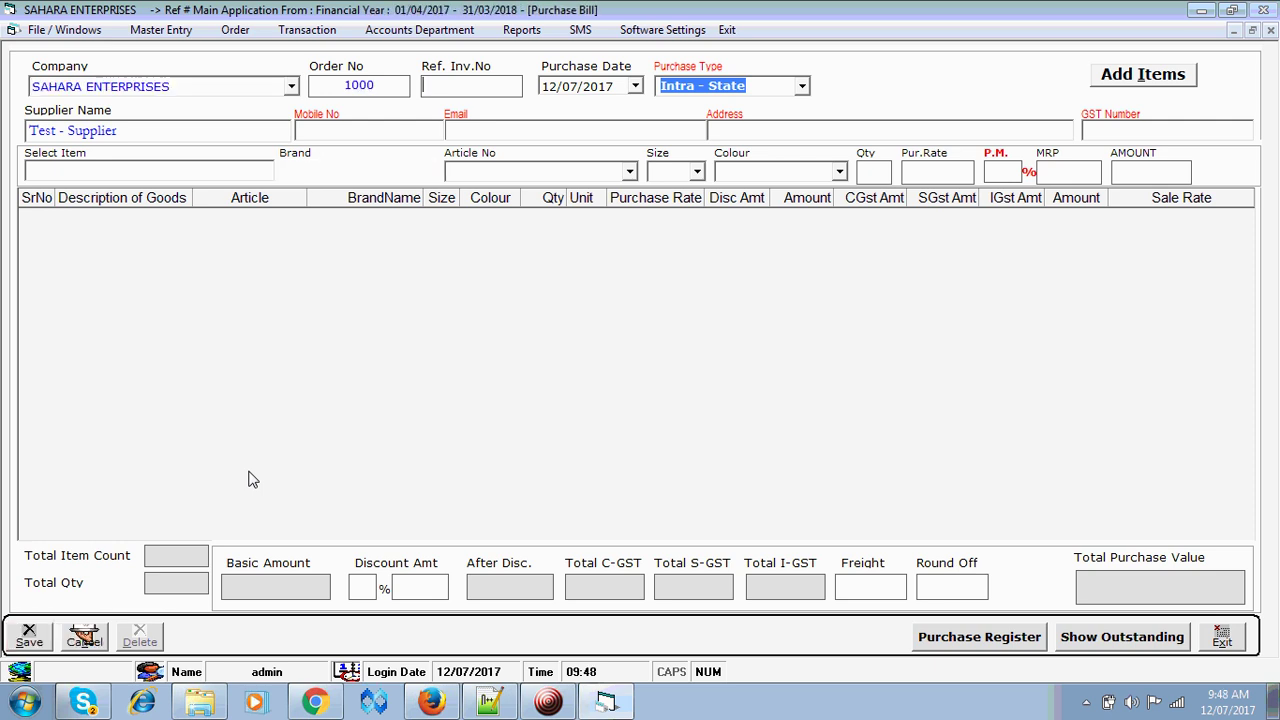
key("Return")
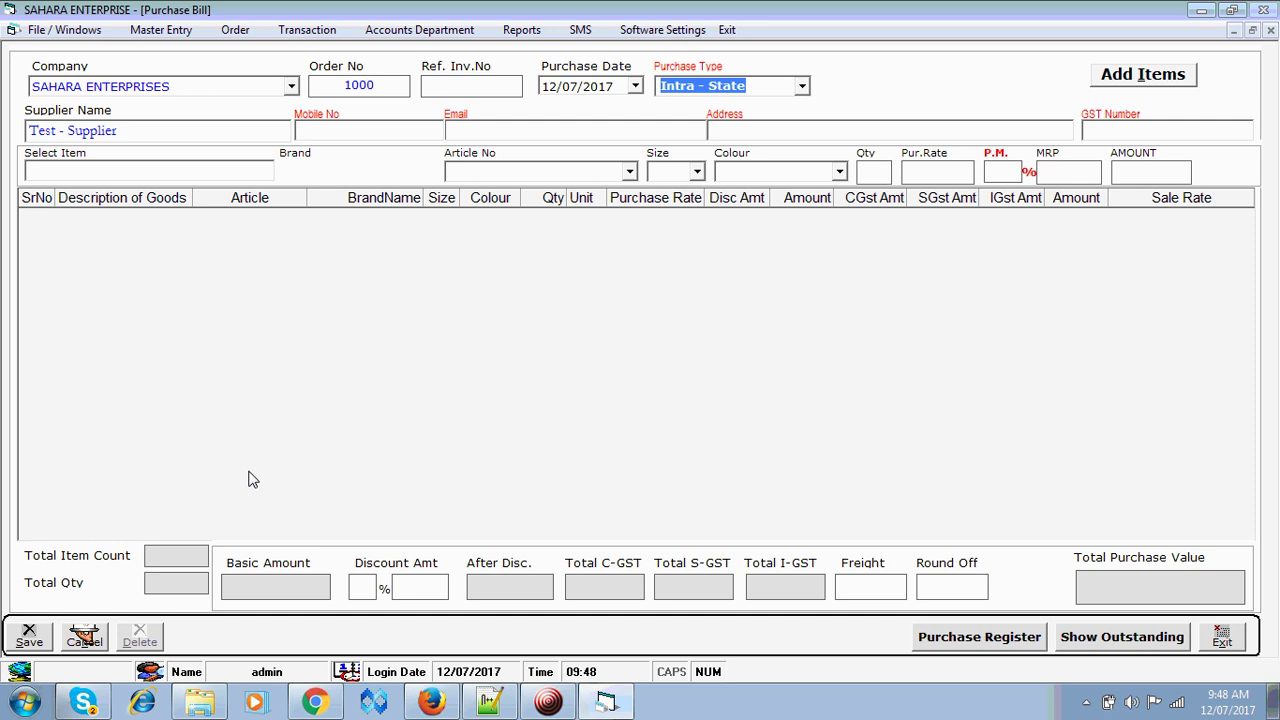
type("32651")
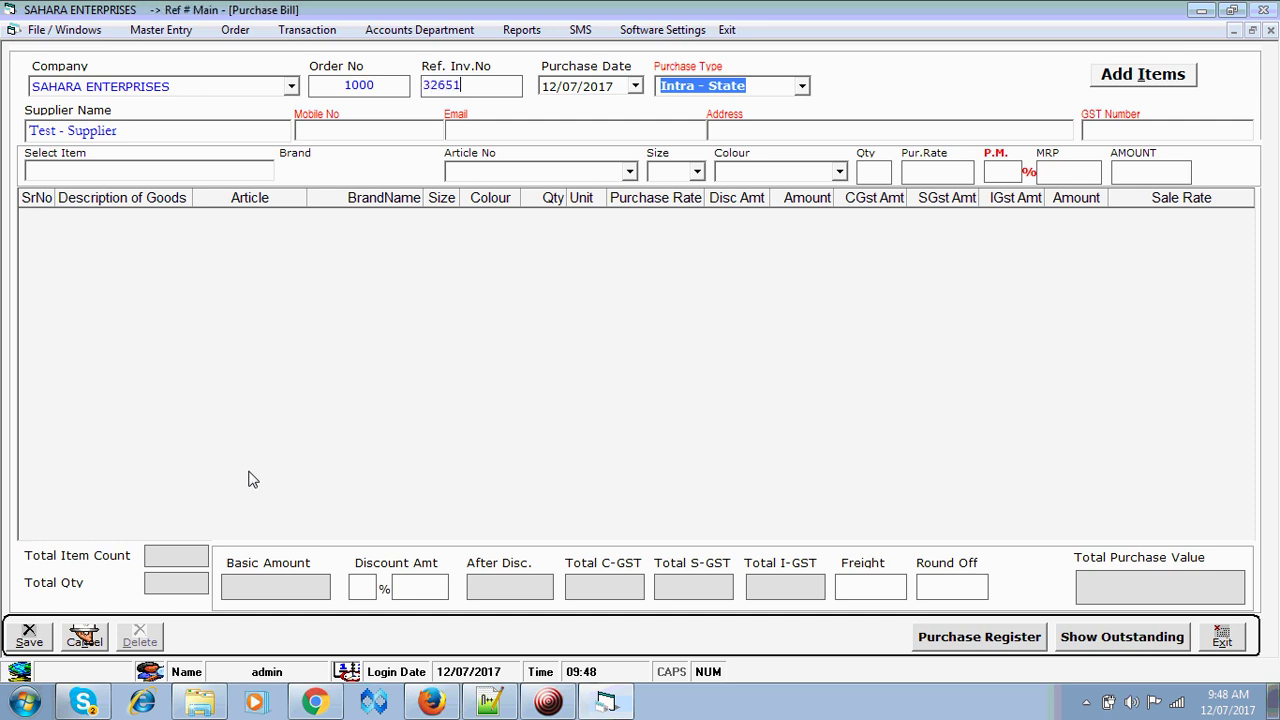
- Set the purchase date to 05/07/2017 and the purchase type to Intra - State
key("Return")
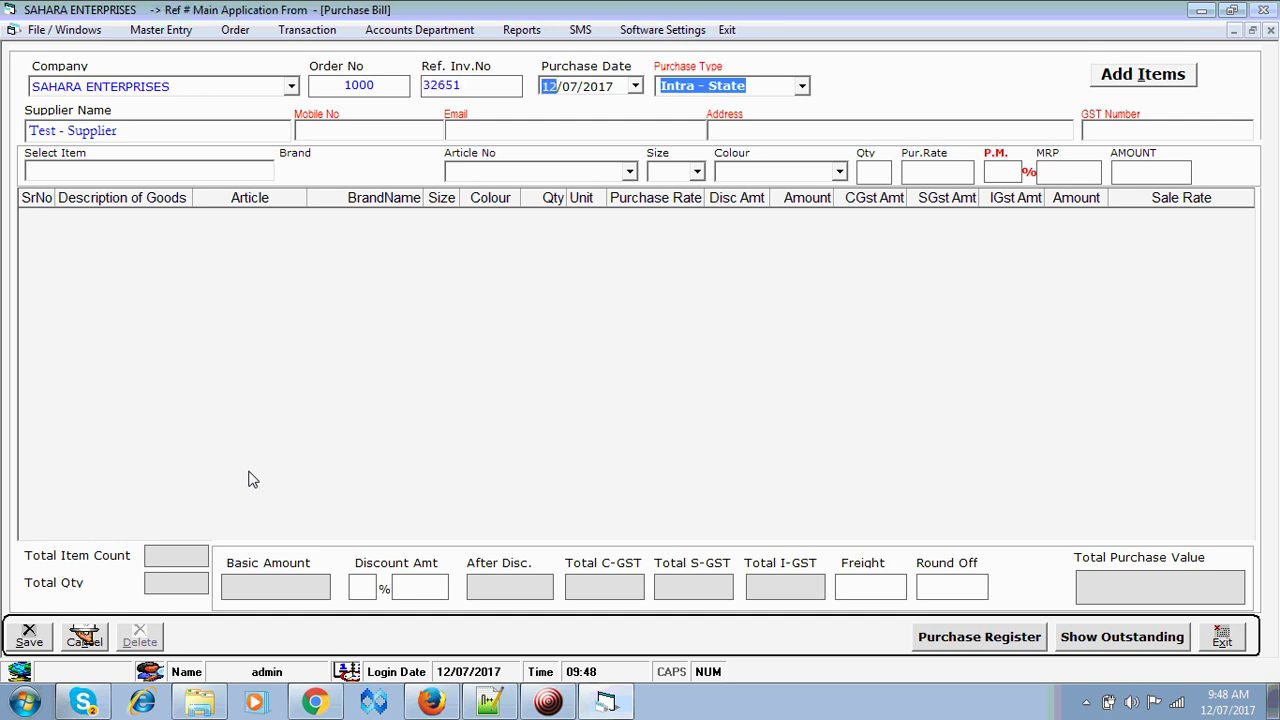
type("05")
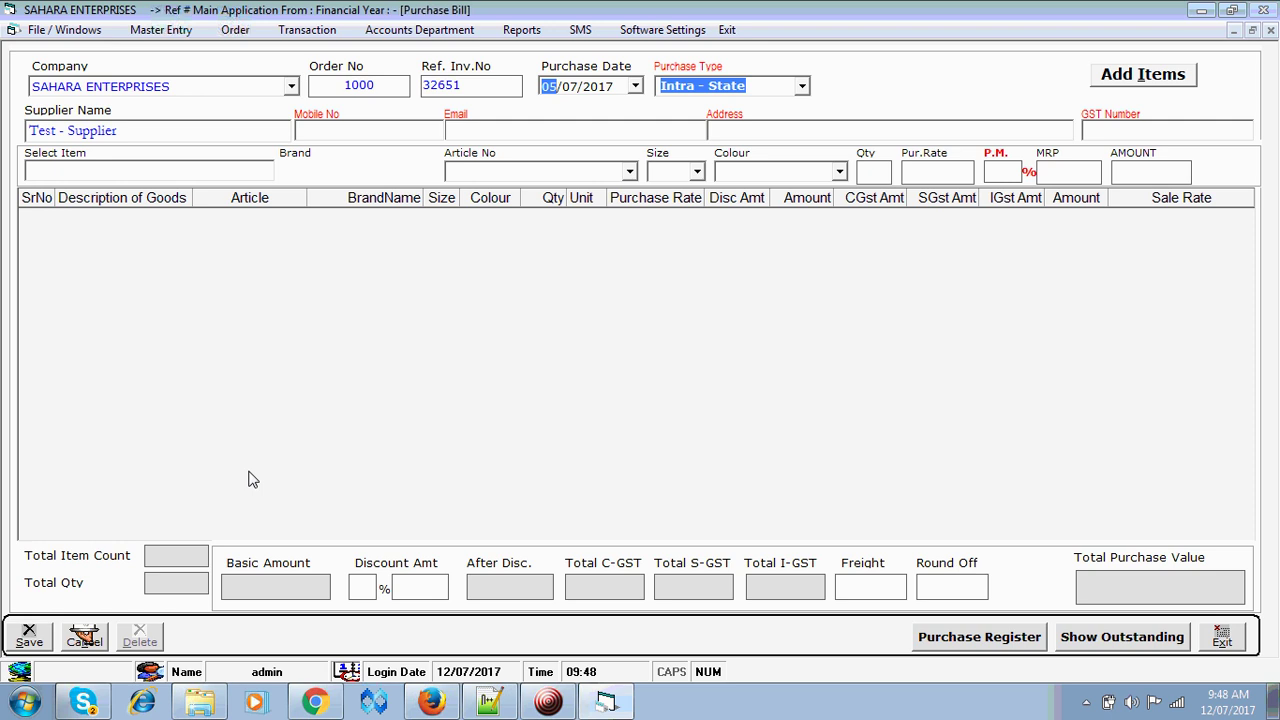
key("Return")
key("Down")
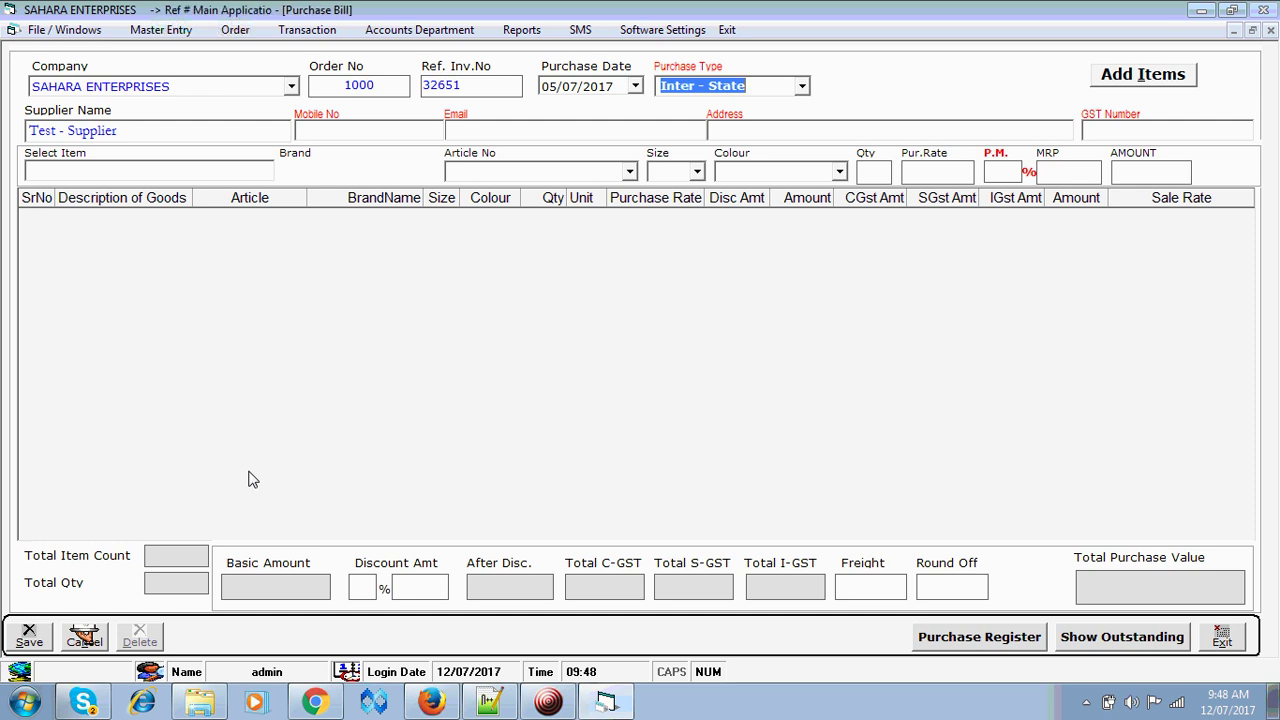
key("Up")
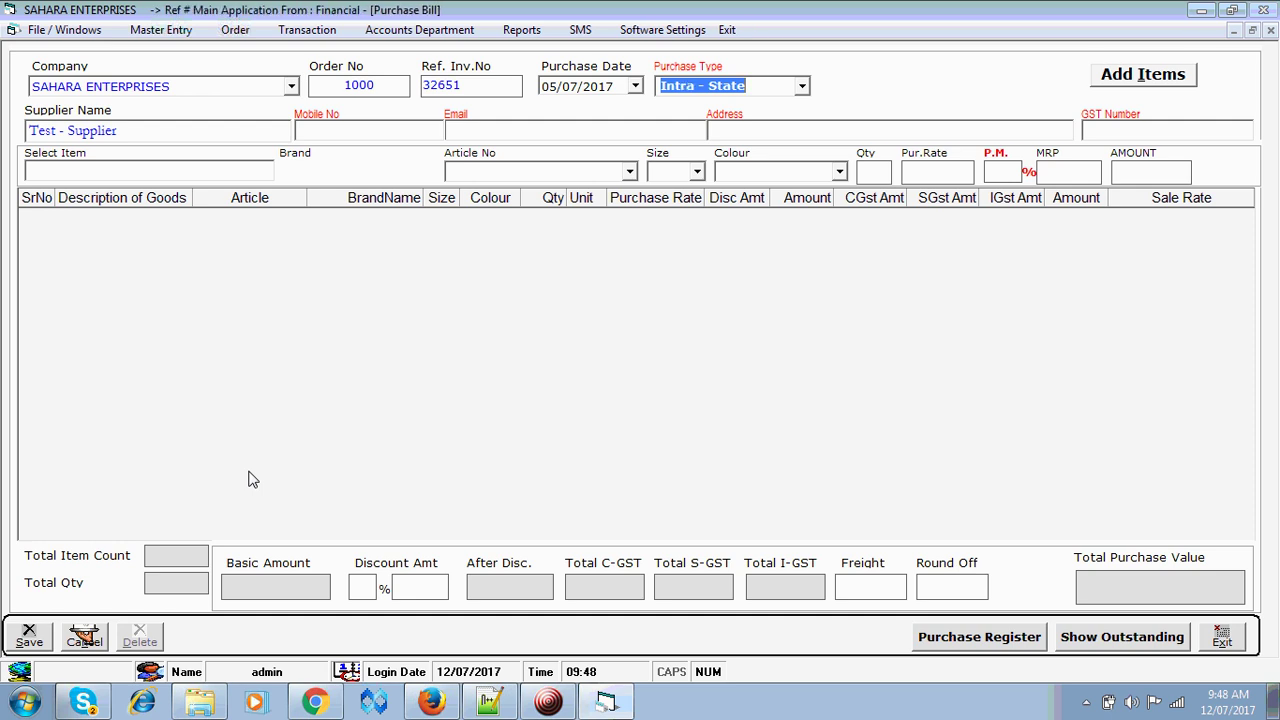
- Enter supplier name Alpha Fashions and the supplier's mobile number
key("Return")
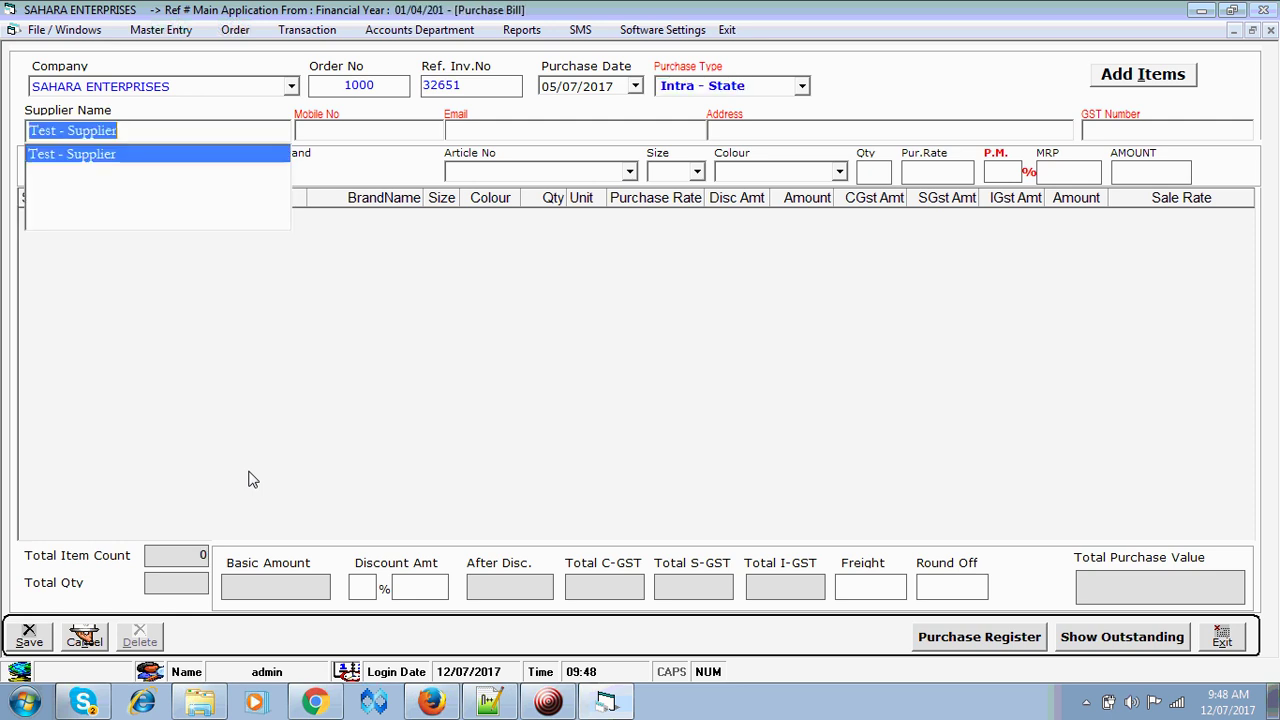
type("A")
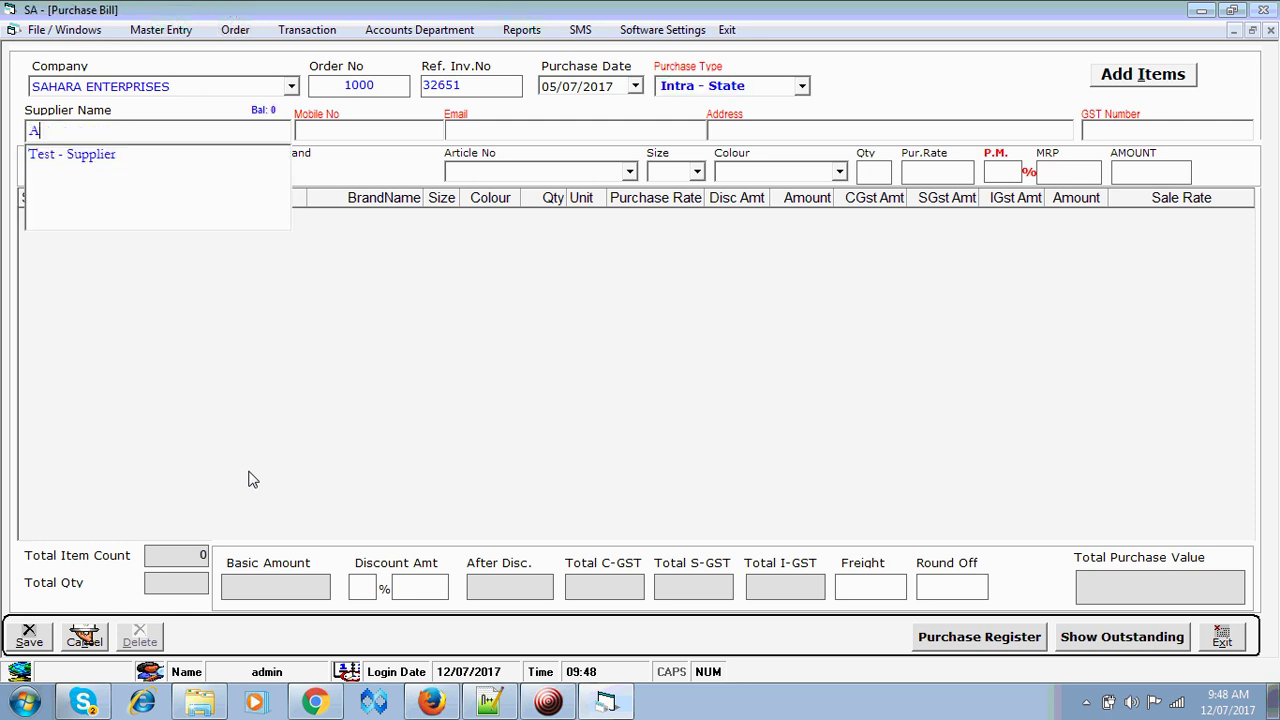
type("lpha F")
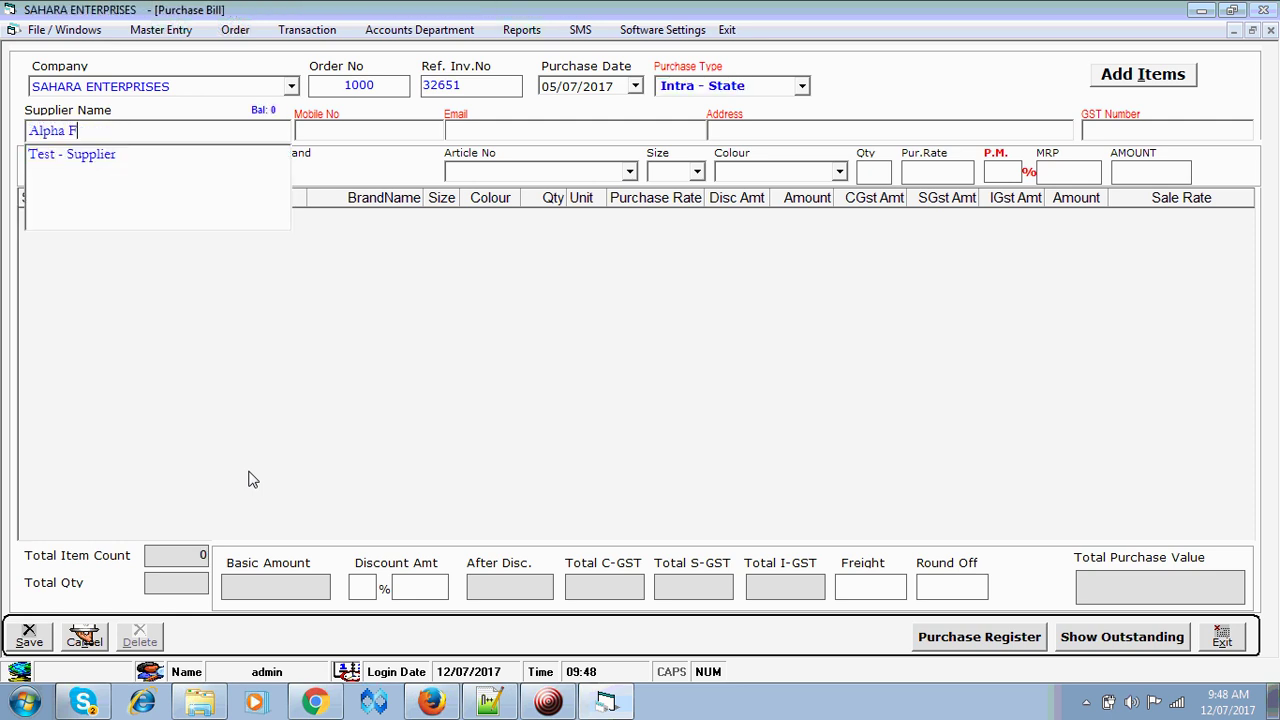
type("ashions")
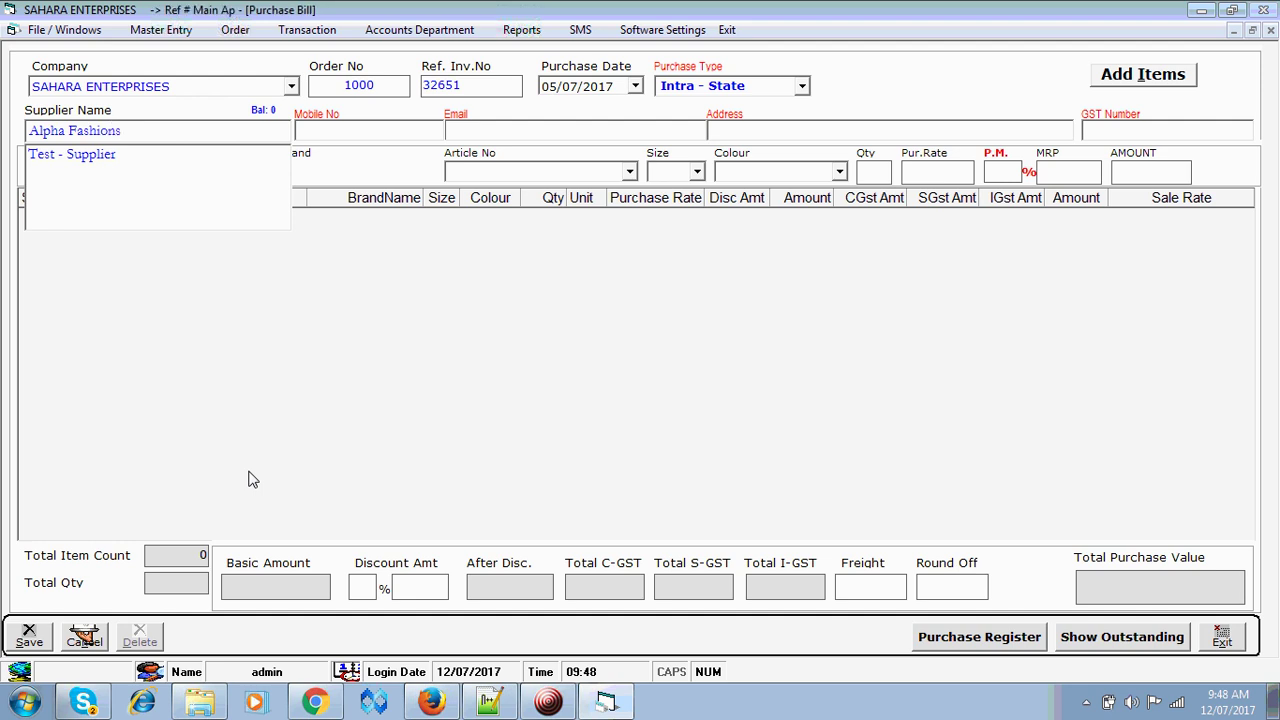
key("Return")
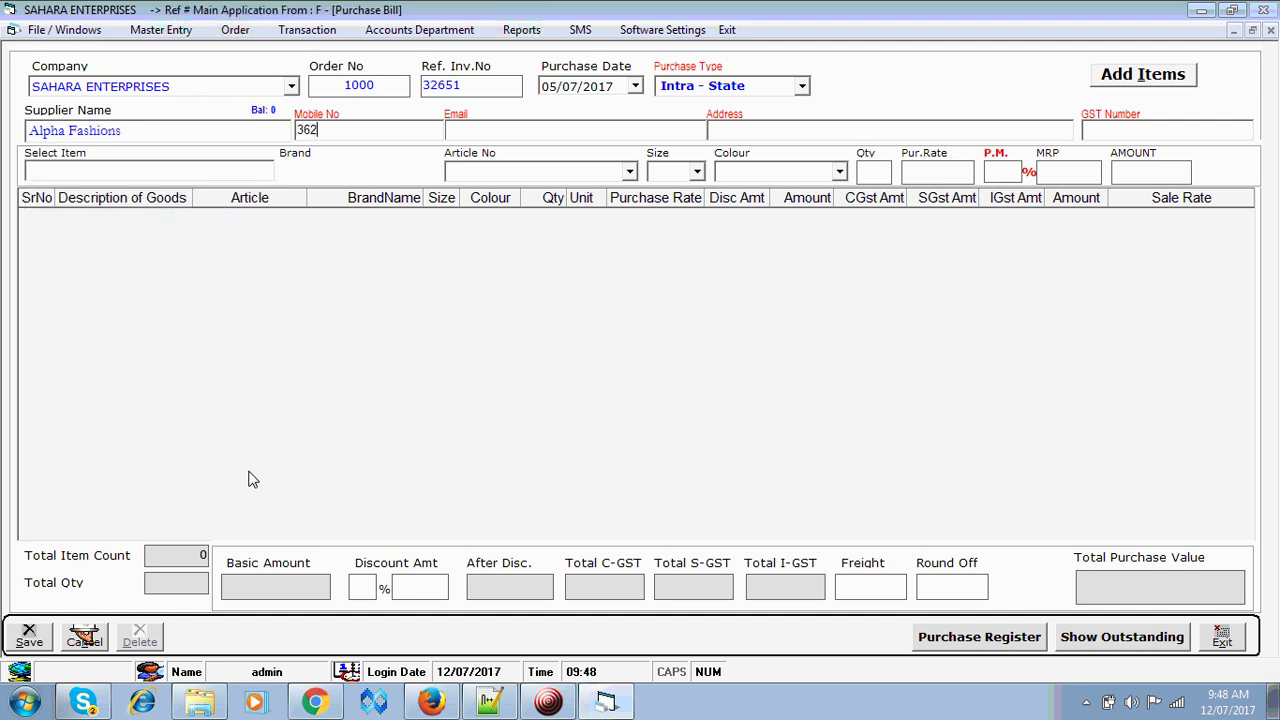
key("Return")
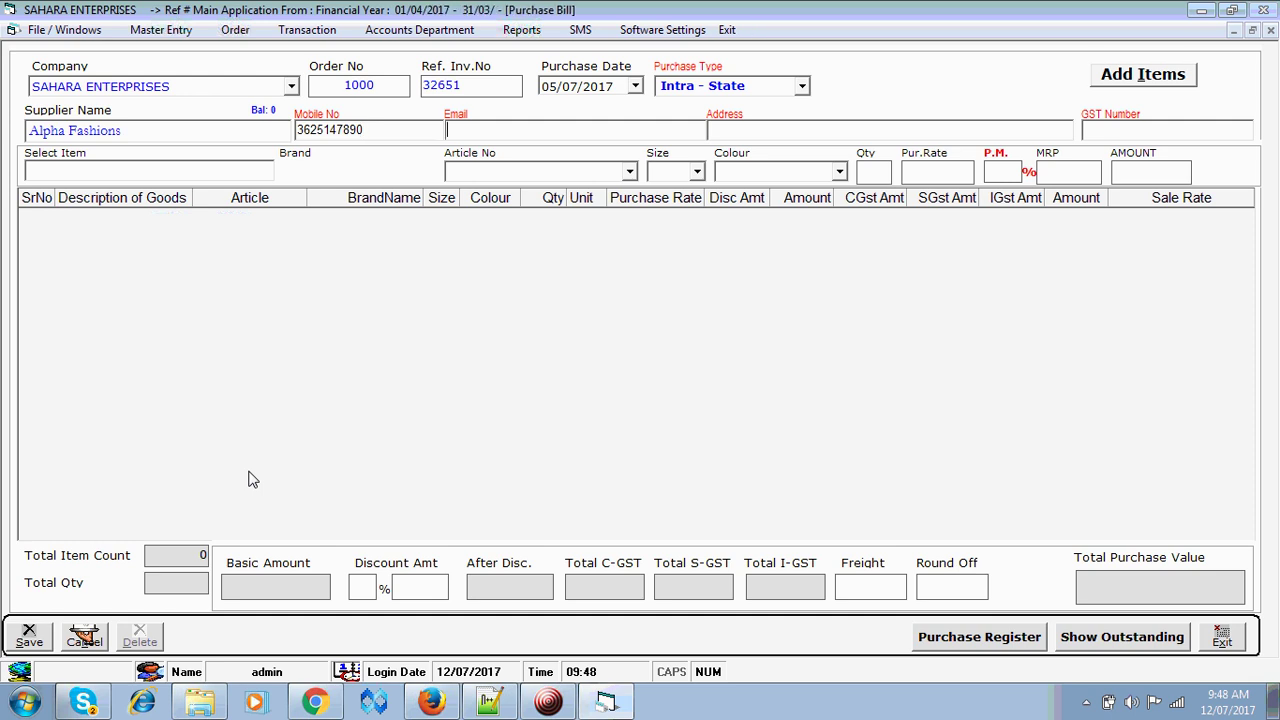
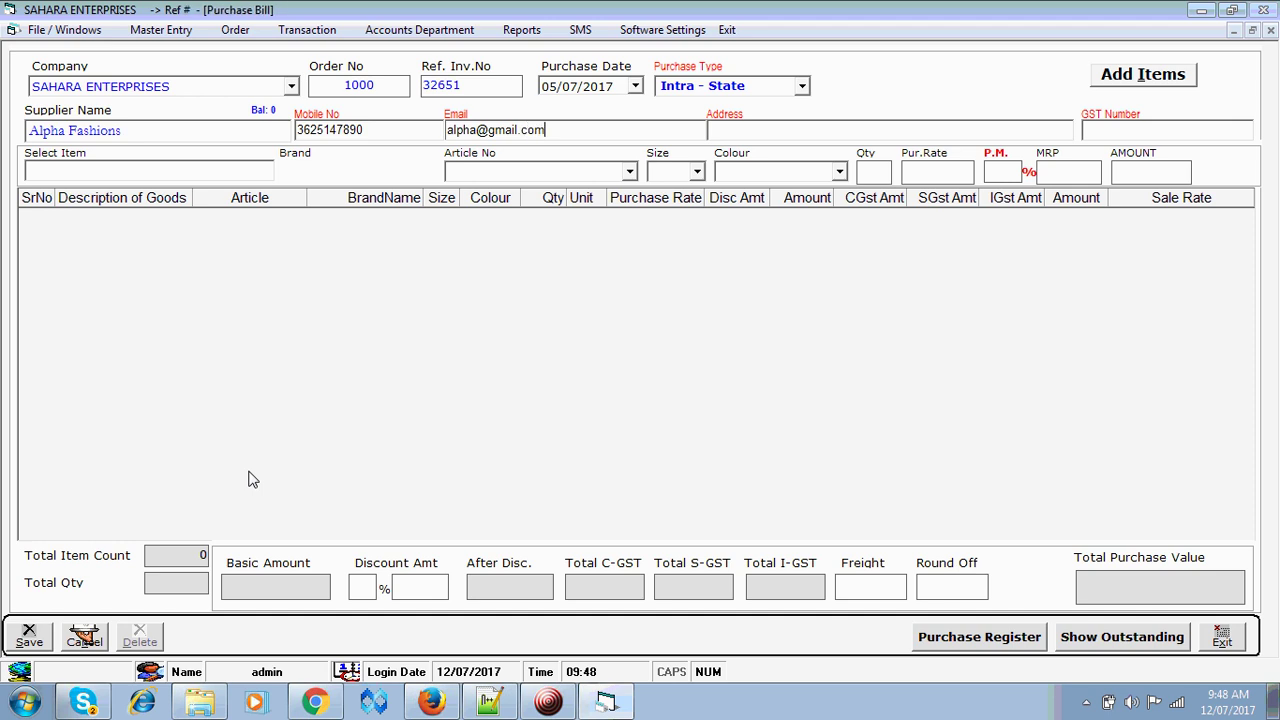
- Add the supplier's e-mail, address and GST number, then cancel the whole entry
key("Return")
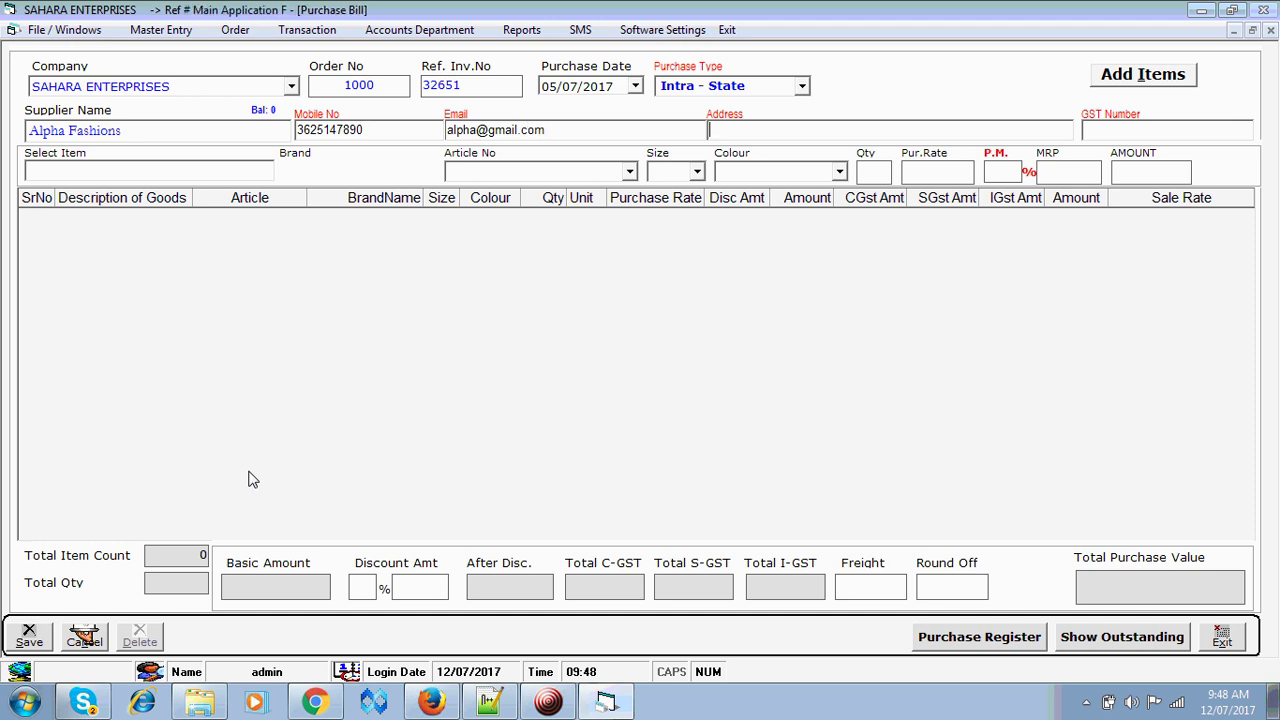
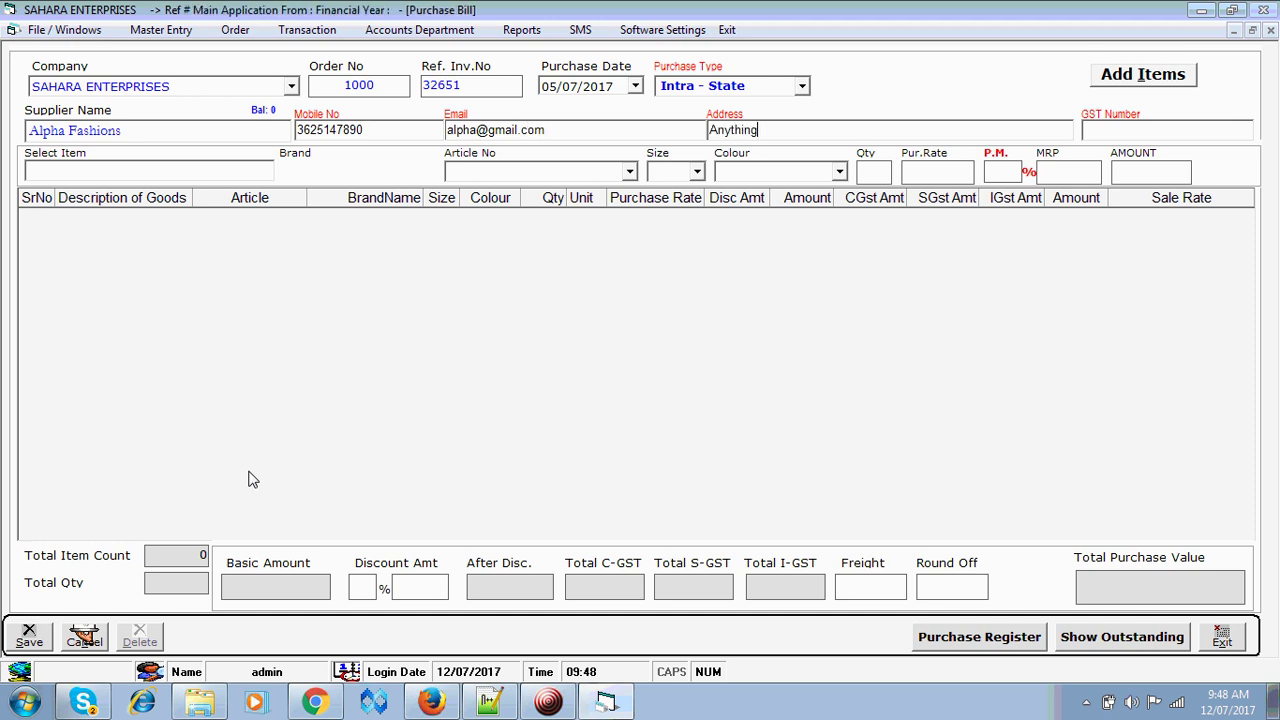
key("Return")
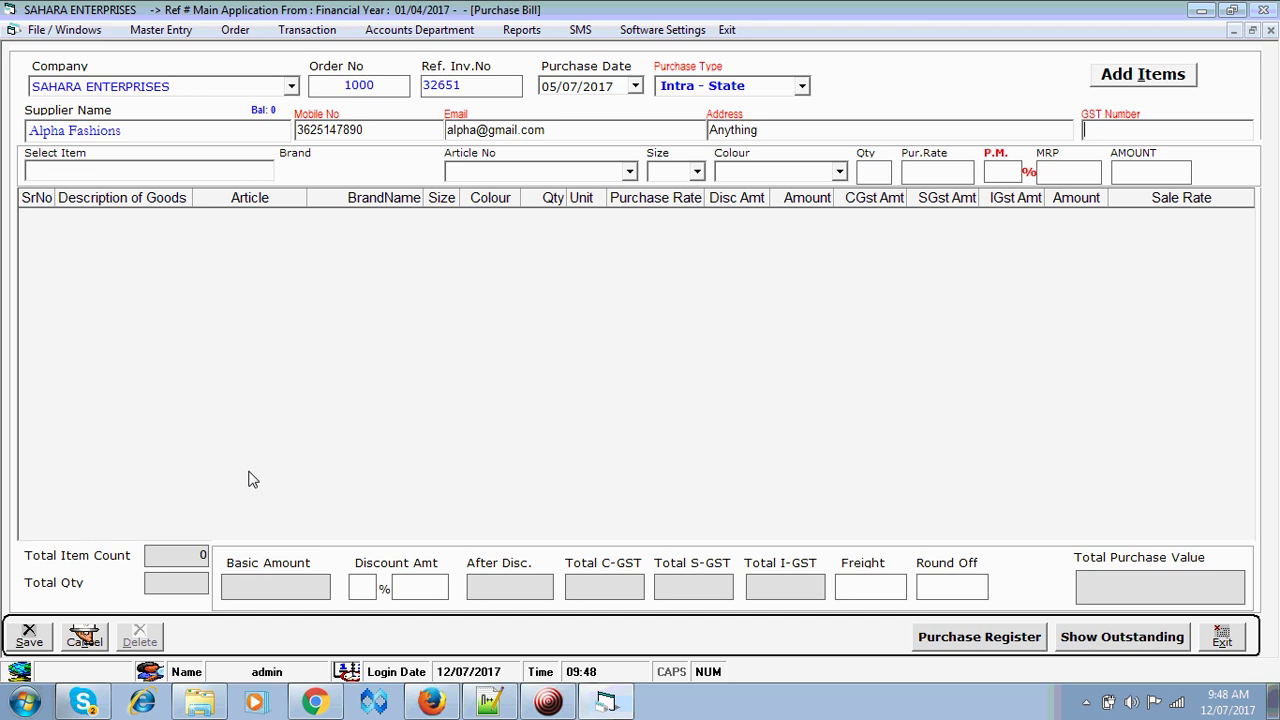
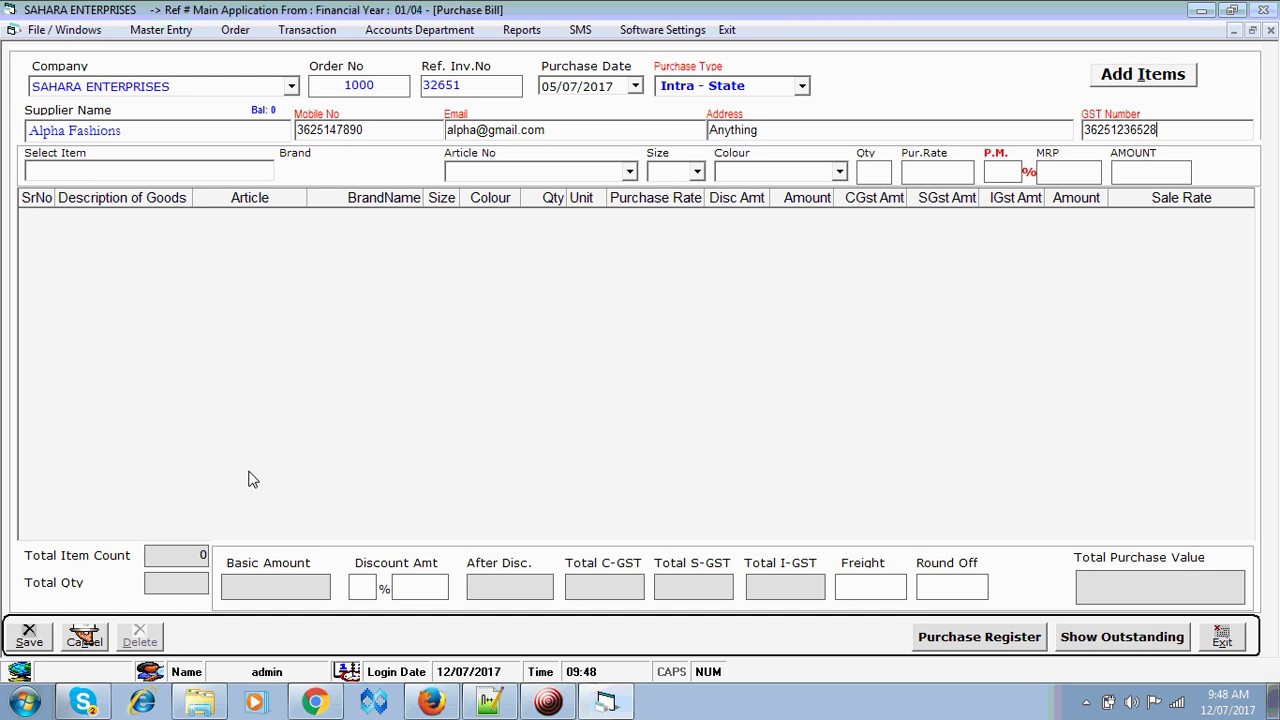
key("Return")
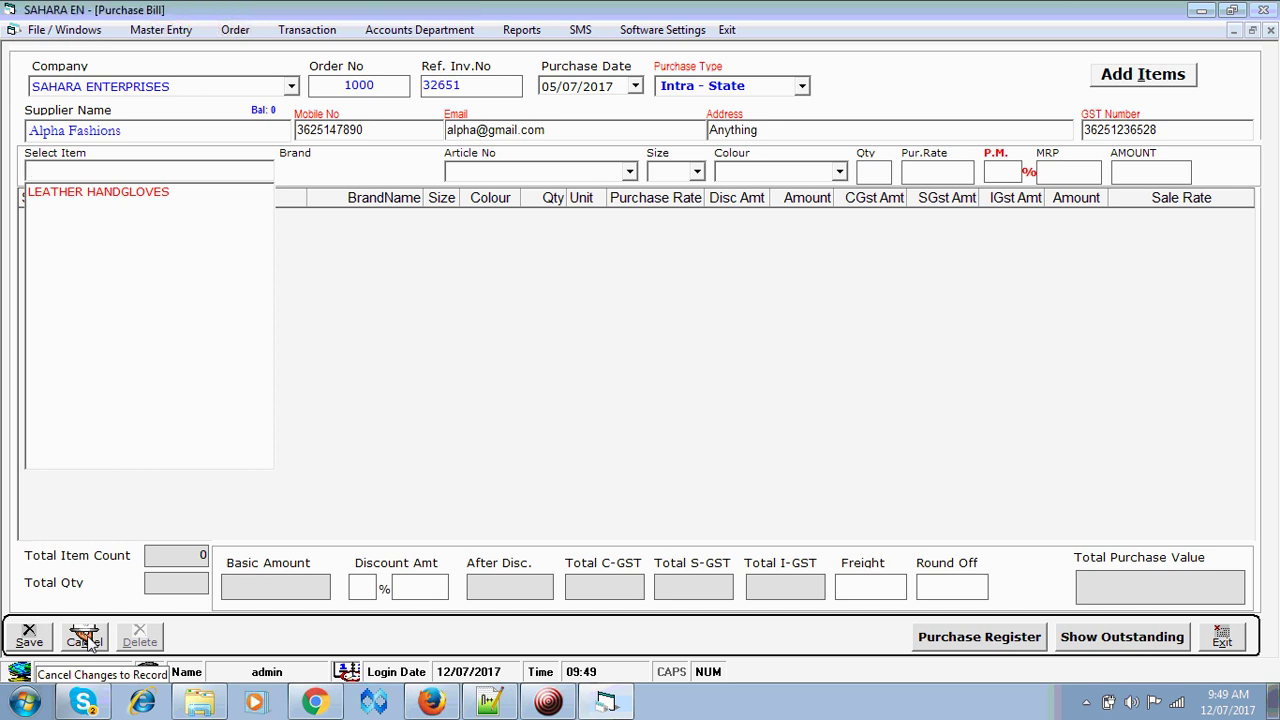
left_click(87, 641)
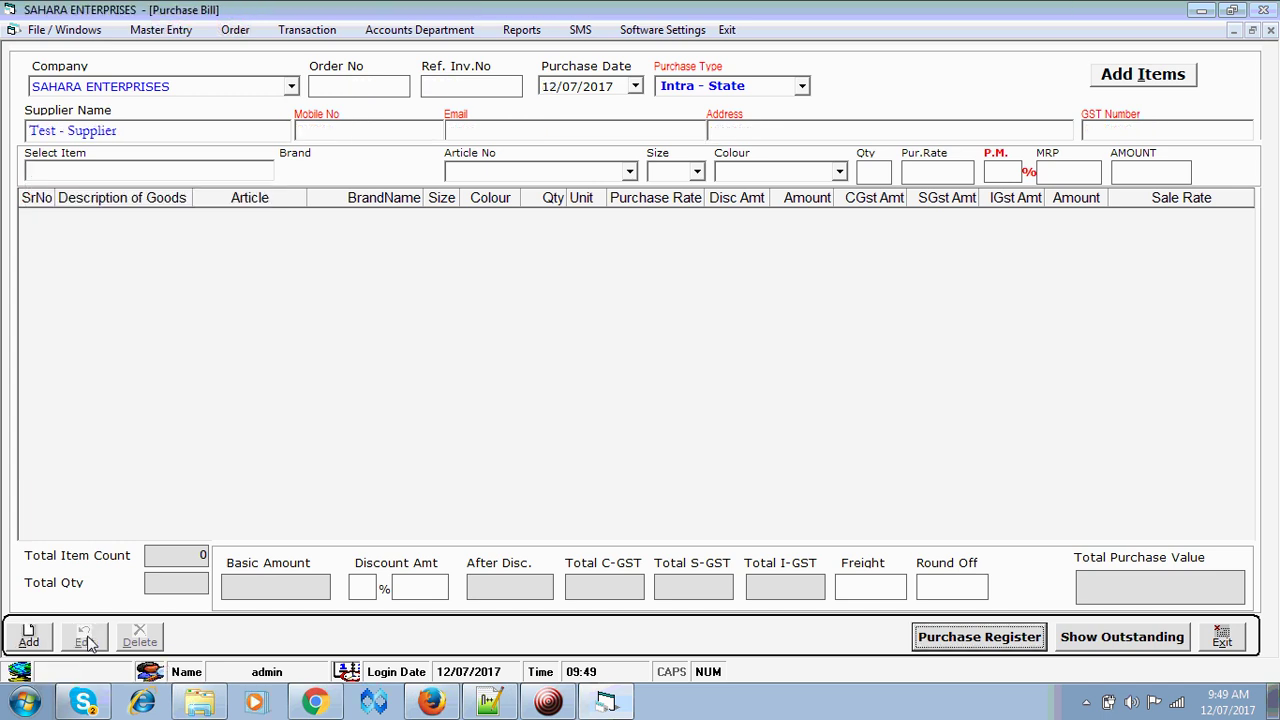
- Close the purchase bill and set a new Item Master record to READYMADE / REGULAR
left_click(1222, 638)
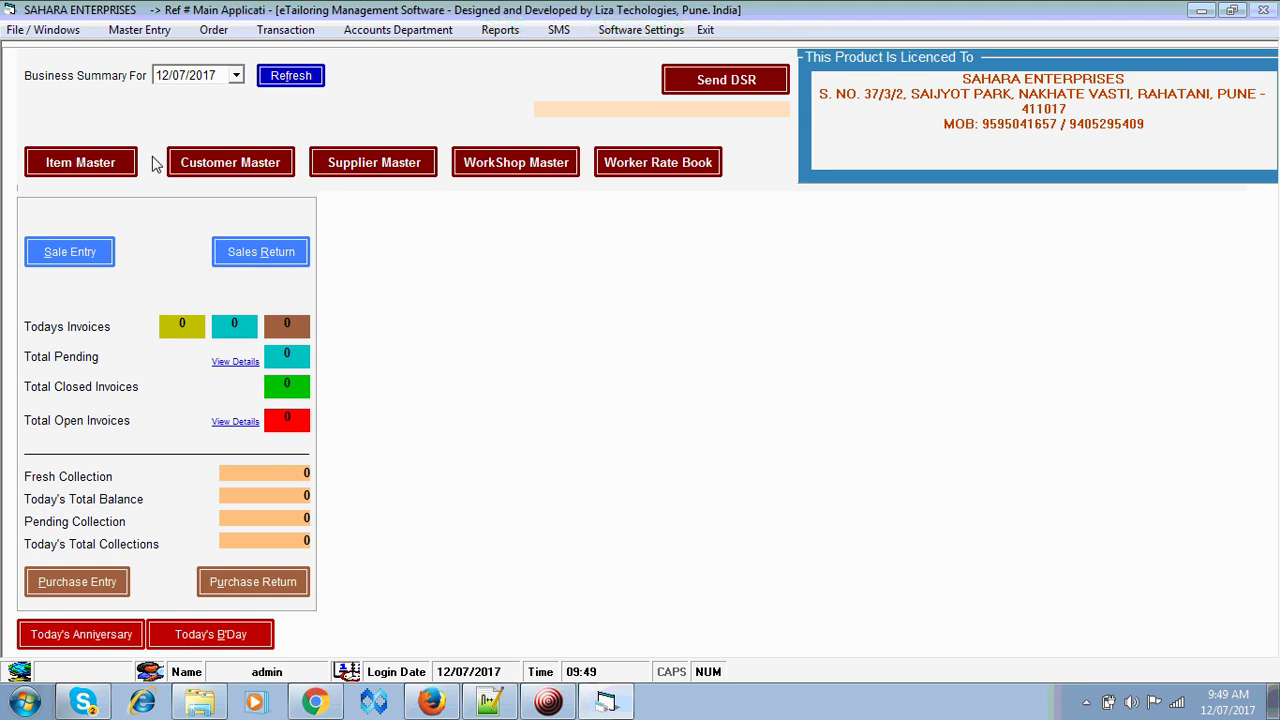
left_click(94, 163)
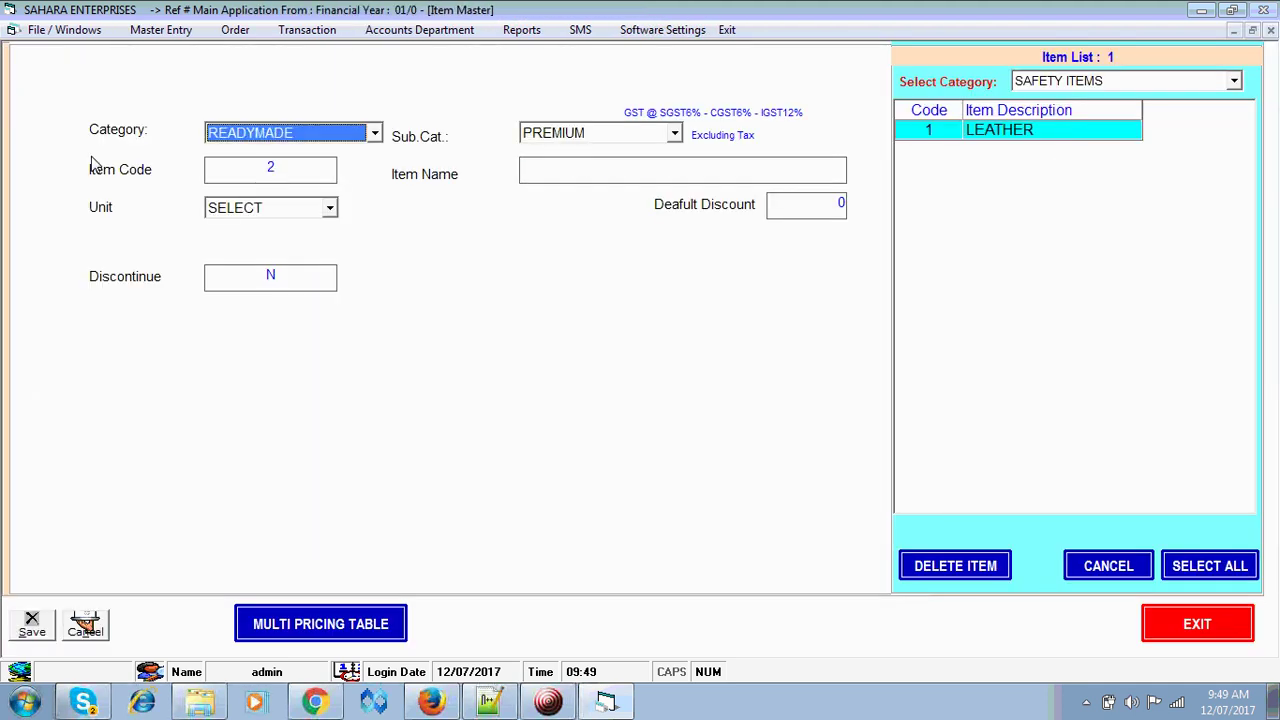
key("Return")
key("Down")
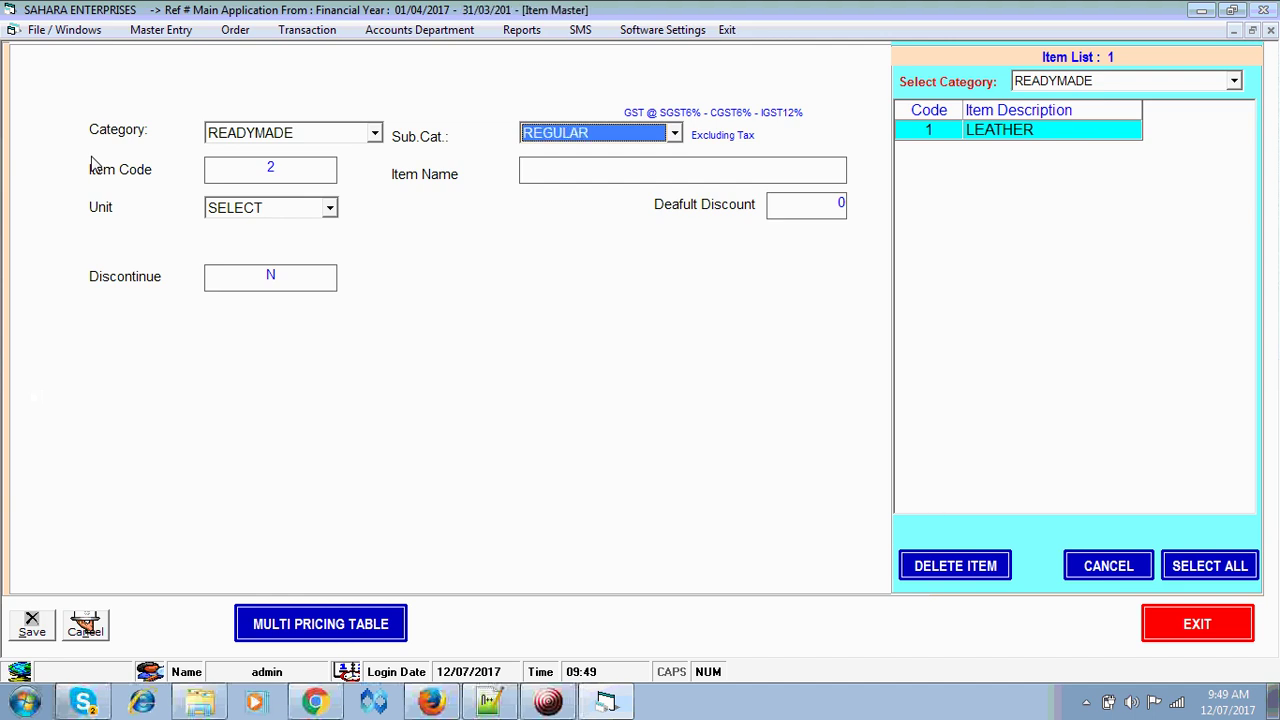
key("Up")
key("Down")
key("Return")
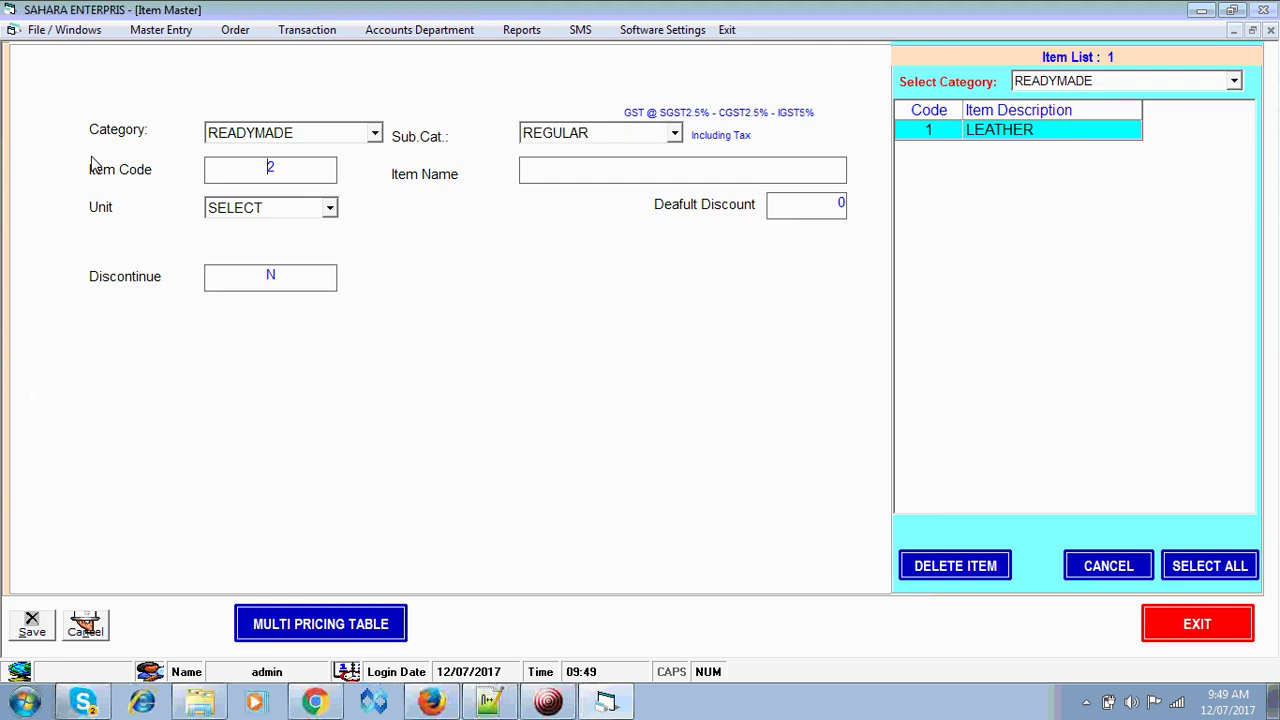
- Name the item SHIRTS, set its unit to NOS, and save it
type("SHIRTS")
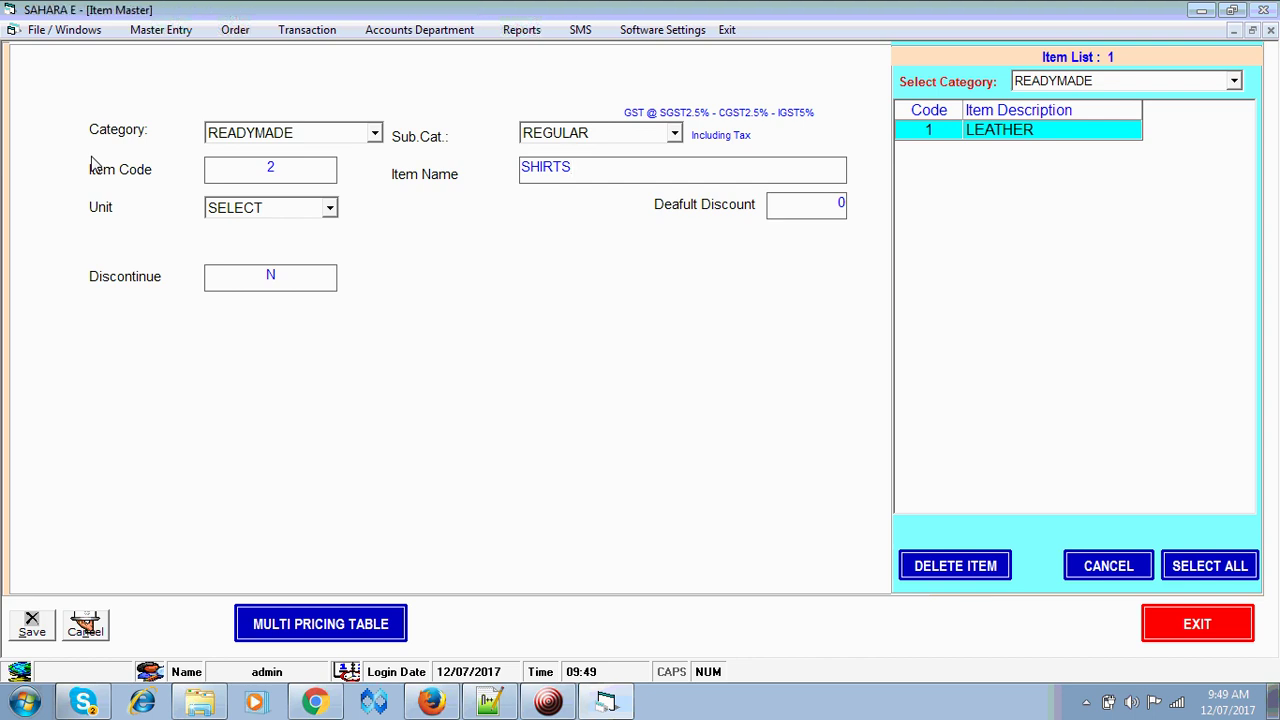
key("Return")
key("Down")
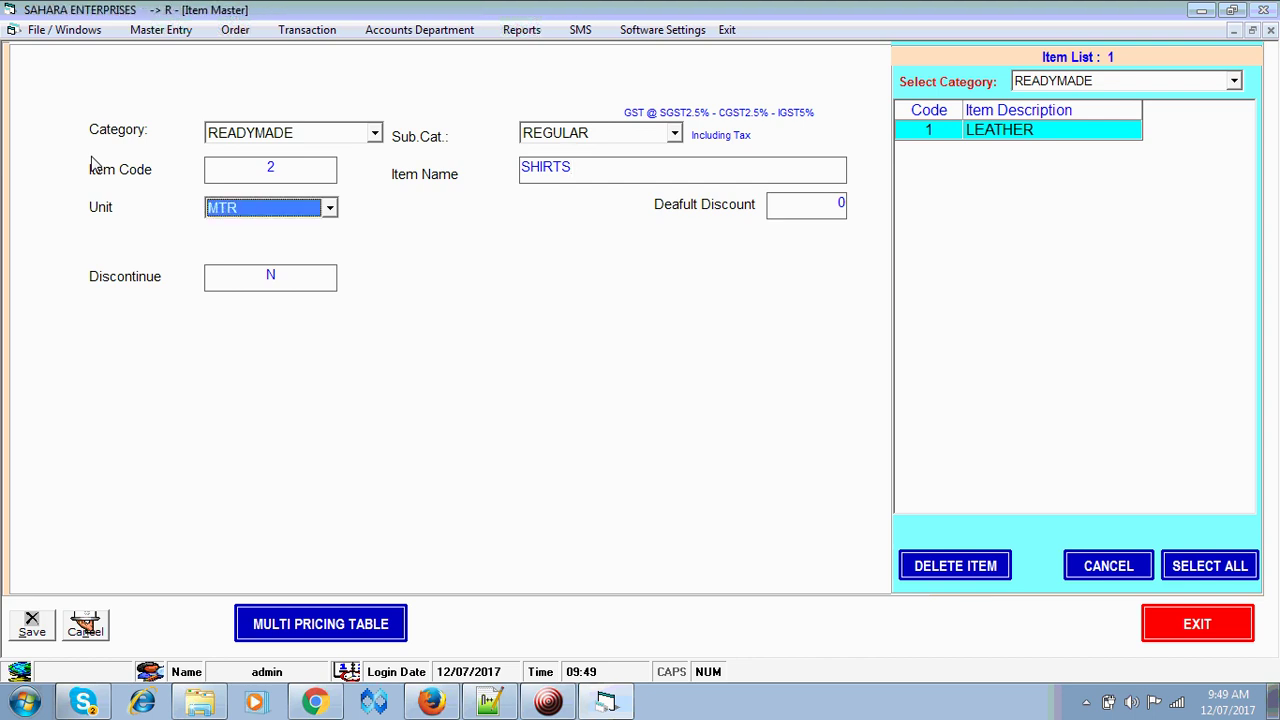
key("Down")
key("Down")
key("Return")
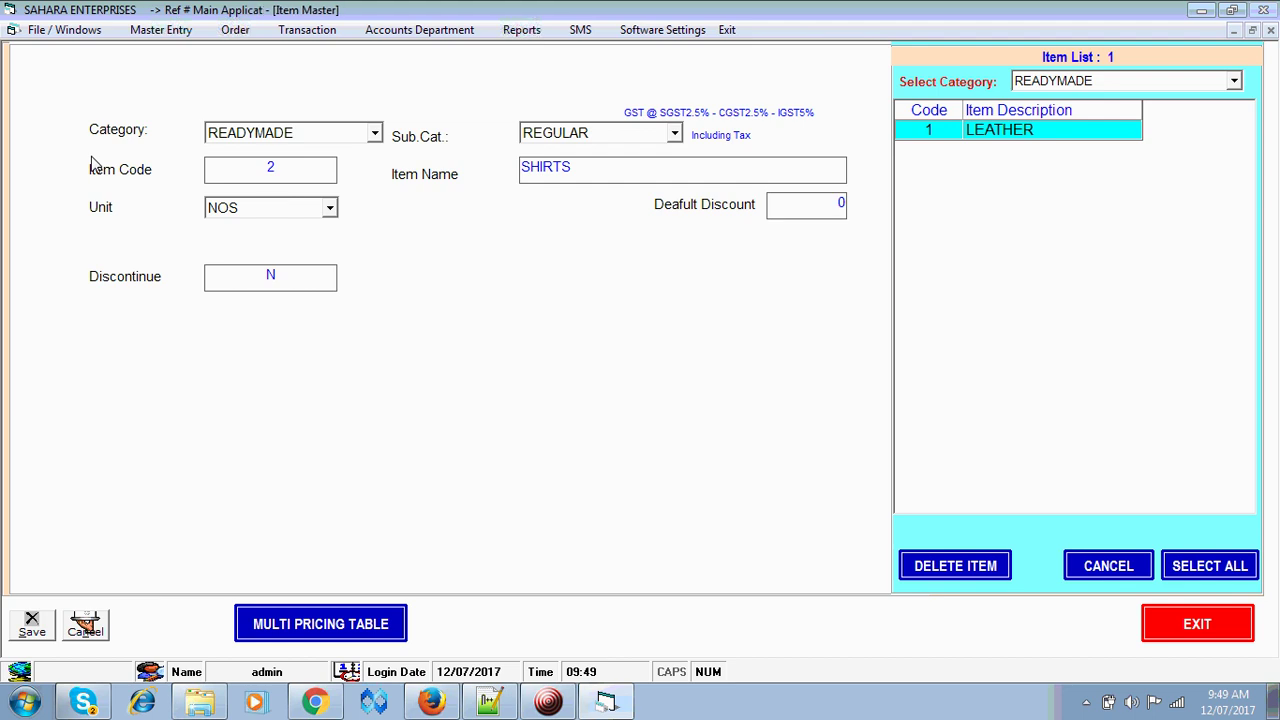
key("Return")
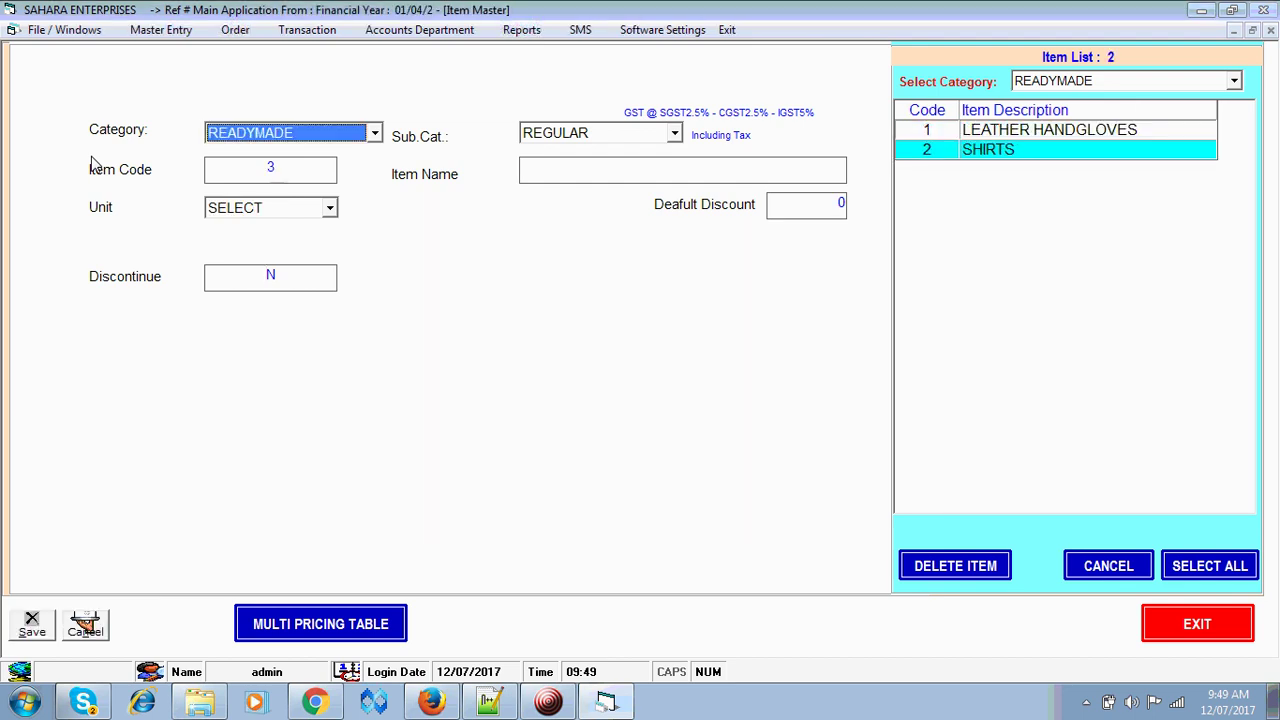
key("Return")
key("Down")
- Save TROUSERS under READYMADE / REGULAR with unit NOS
key("Up")
key("Return")
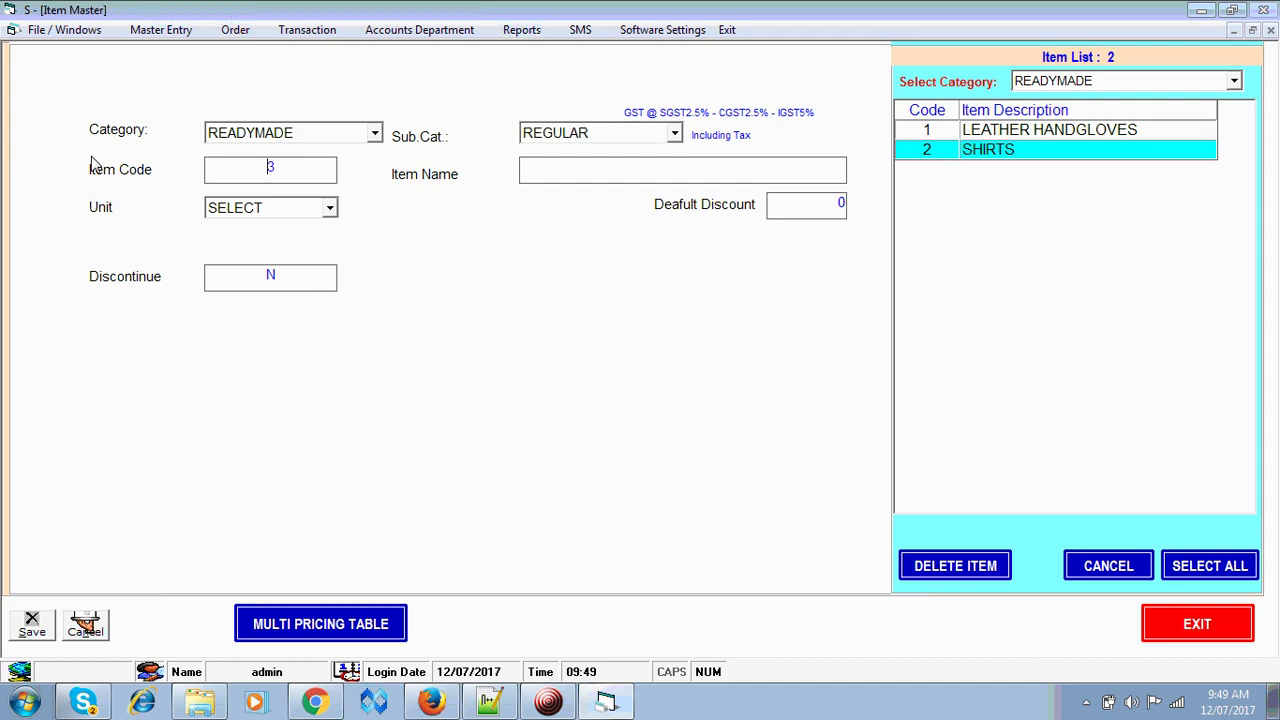
type("TROSERS")
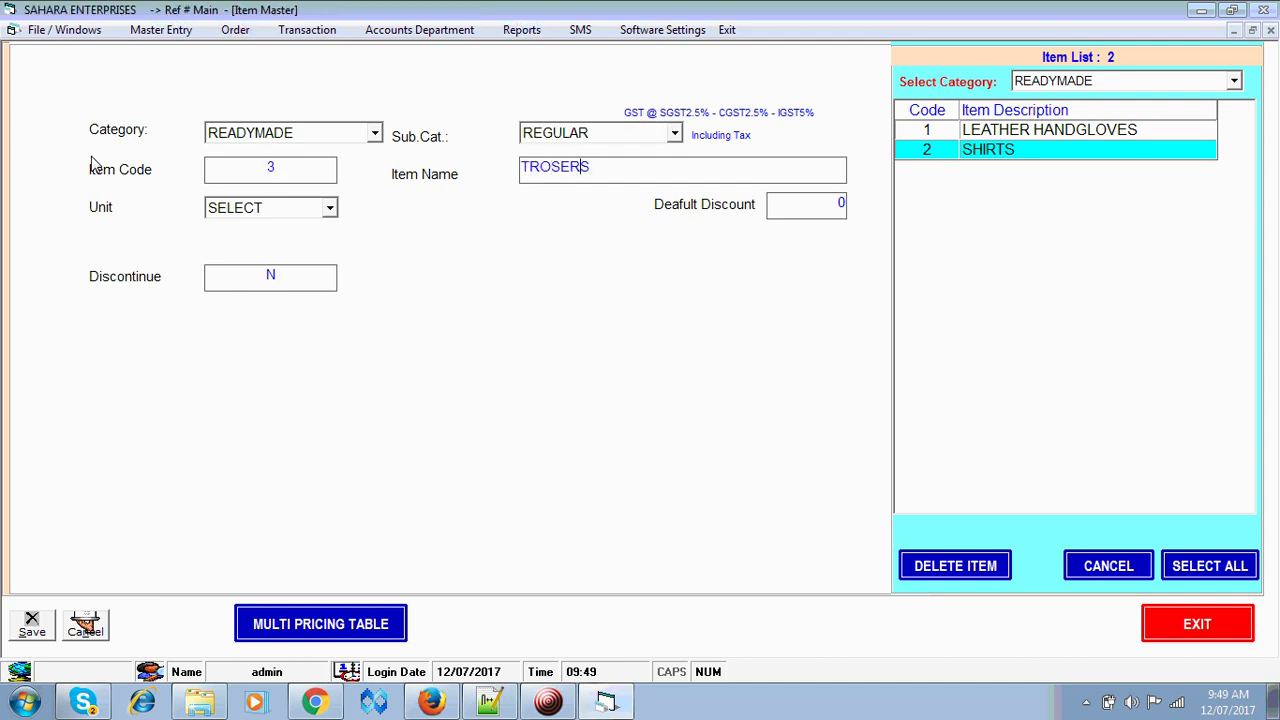
key("Left")
key("Left")
key("Left")
type("U")
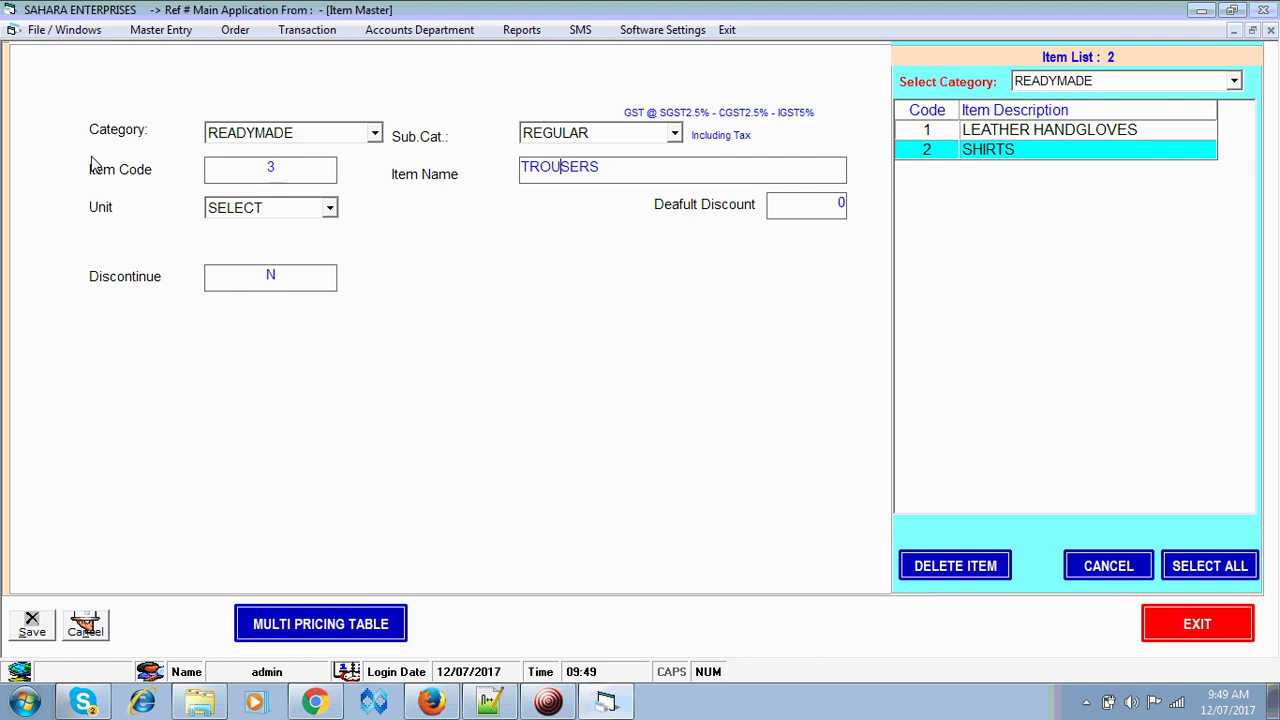
key("Tab")
key("Down")
key("Down")
key("Down")
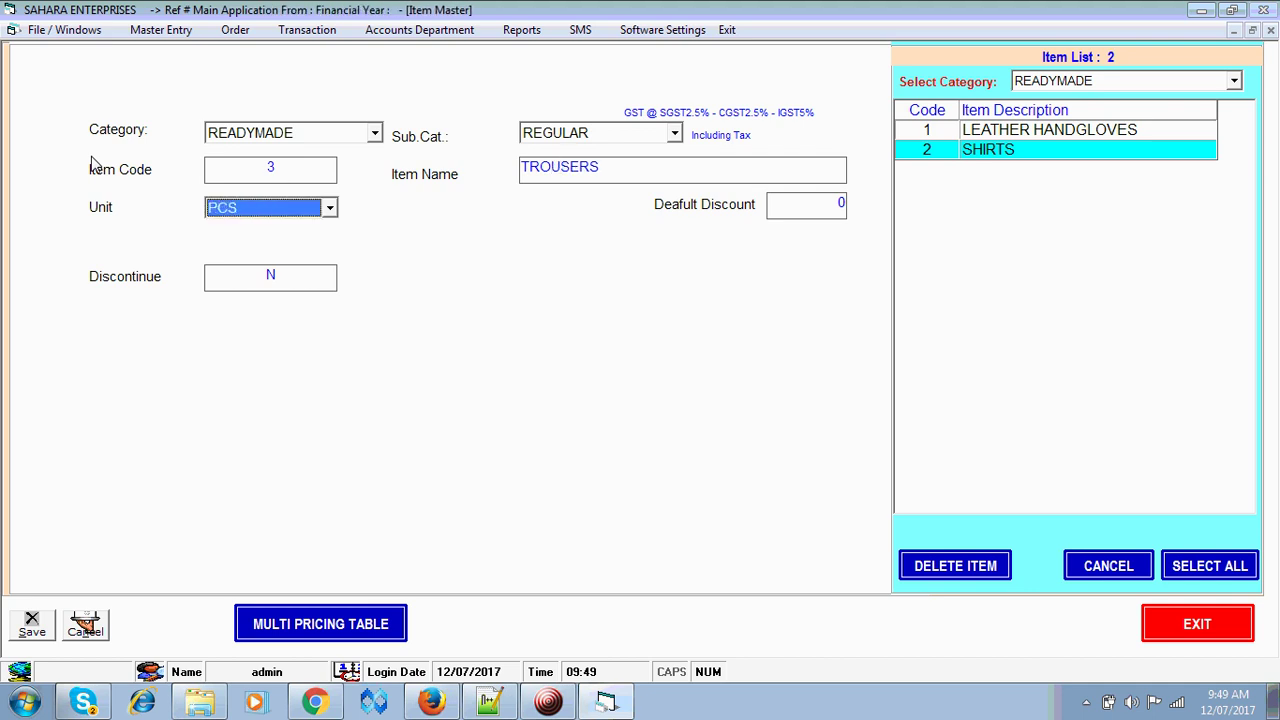
key("Return")
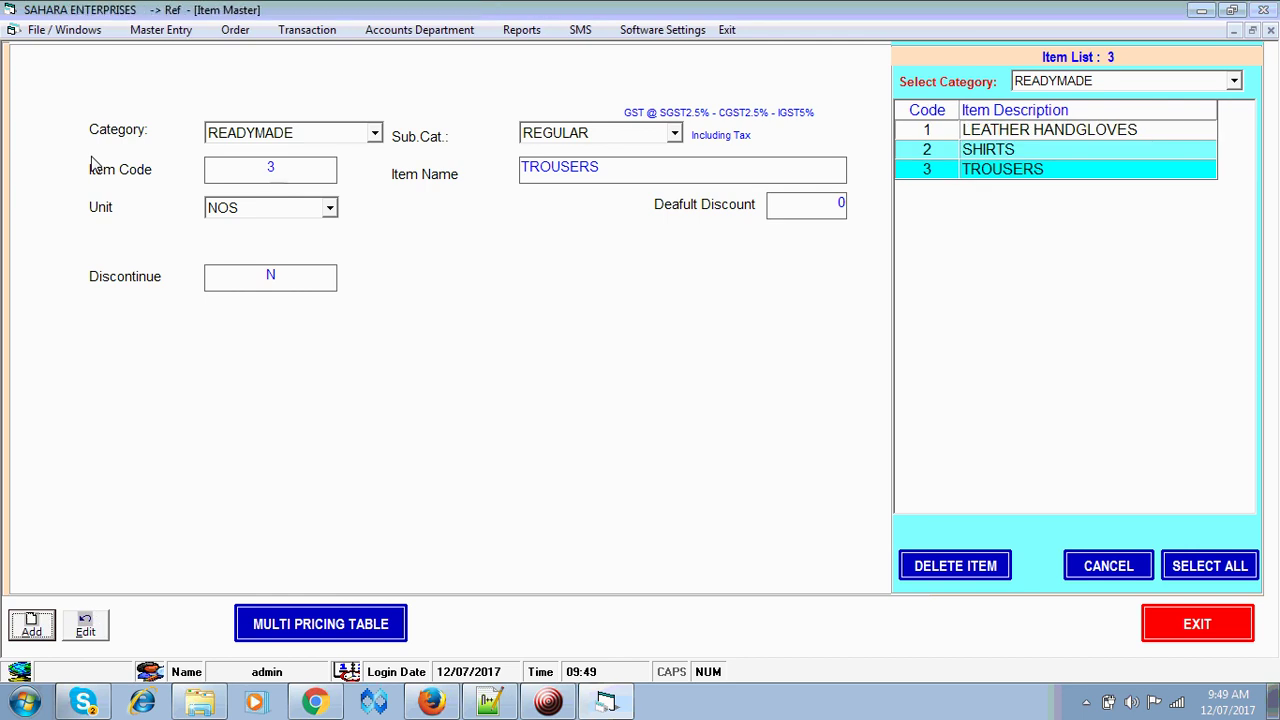
- Filter the item list to SAFETY ITEMS, READYMADE and FABRIC, then start item code 4
left_click(1157, 90)
key("Down")
key("Up")
key("Up")
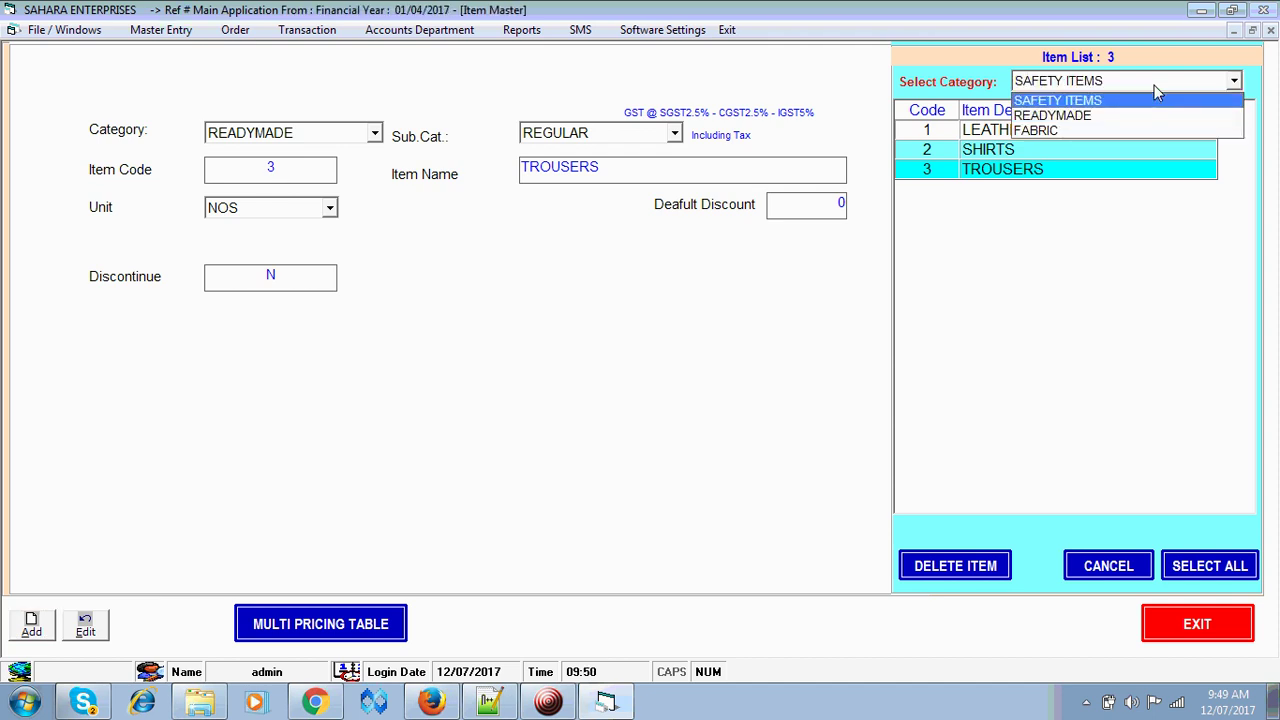
key("Return")
left_click(1157, 90)
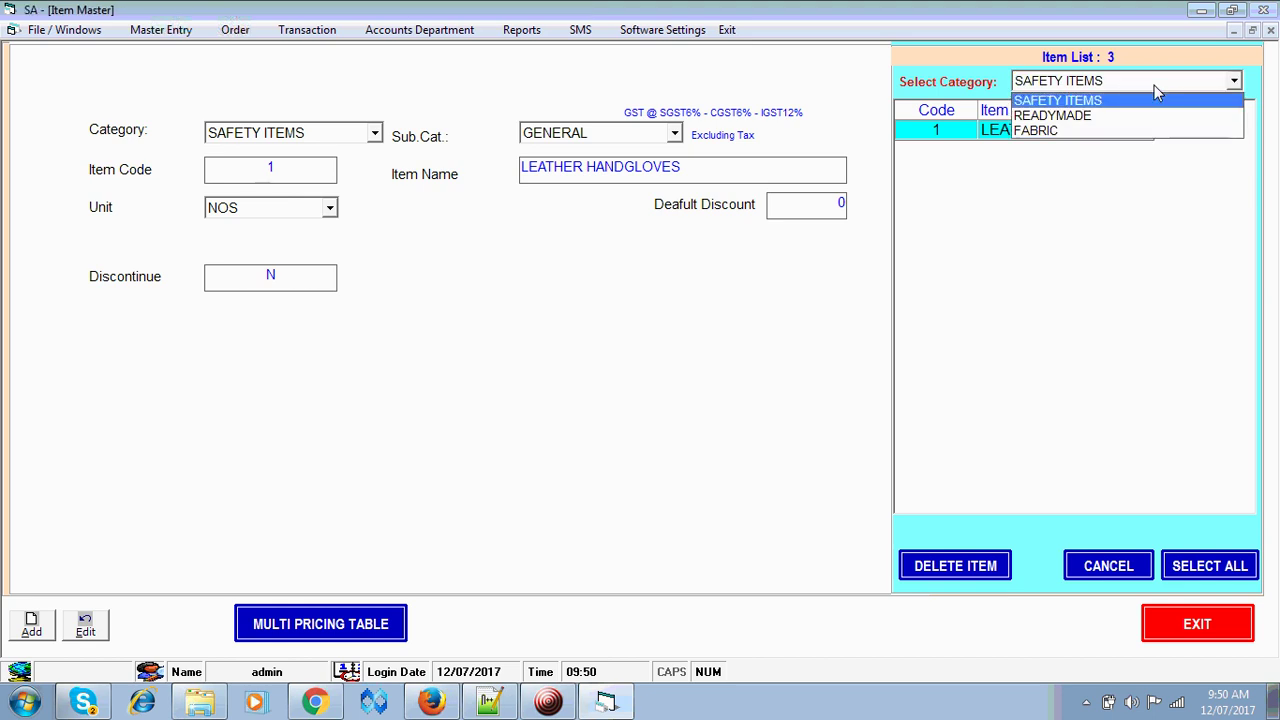
key("Down")
key("Return")
left_click(1157, 90)
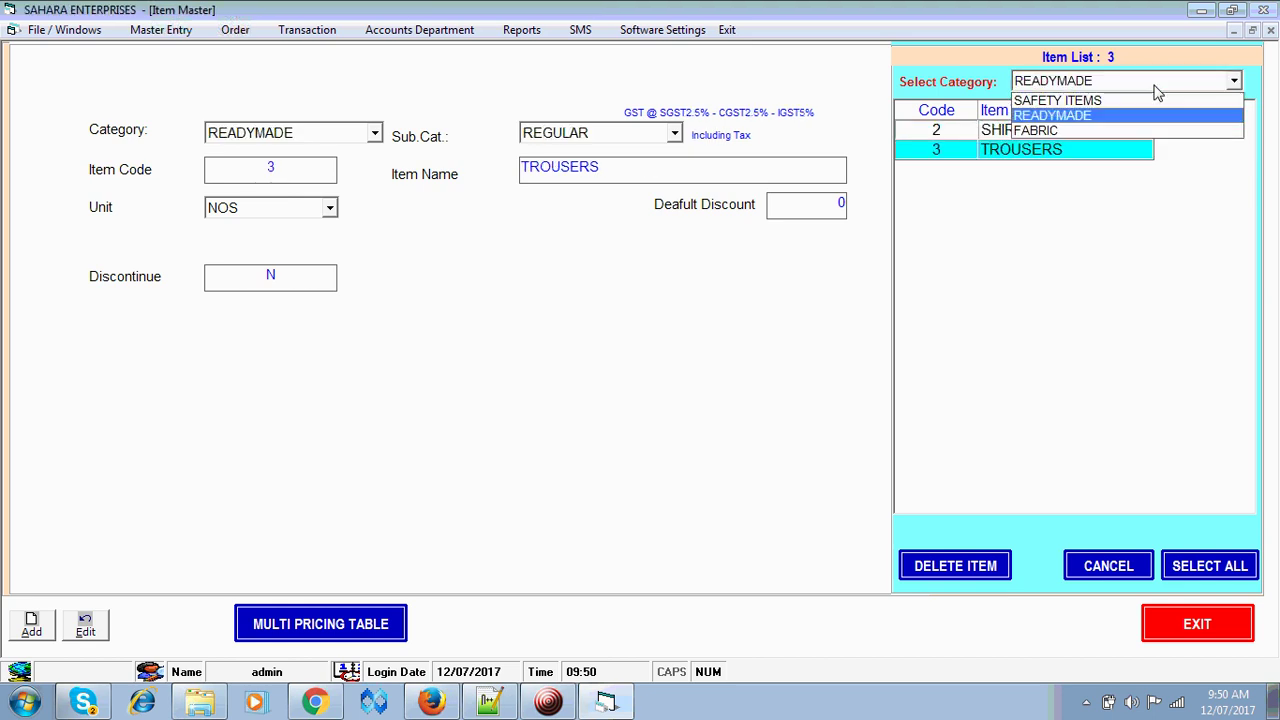
key("Down")
key("Return")
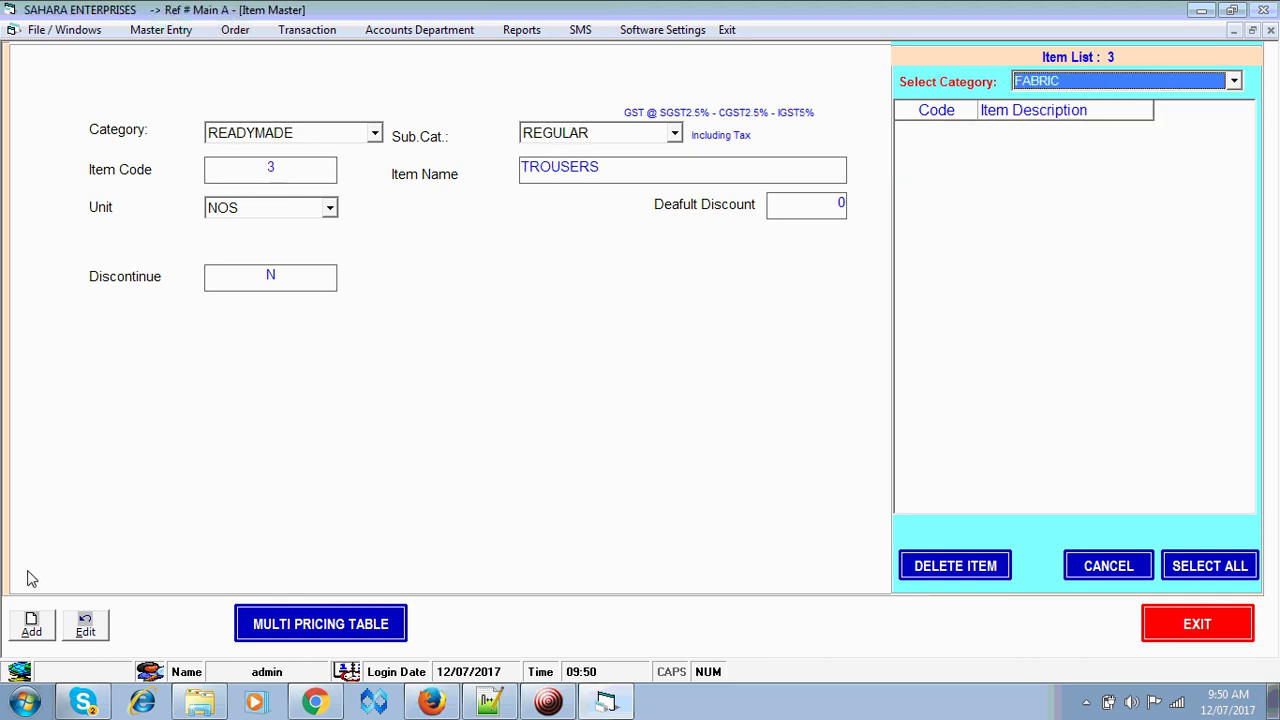
left_click(31, 625)
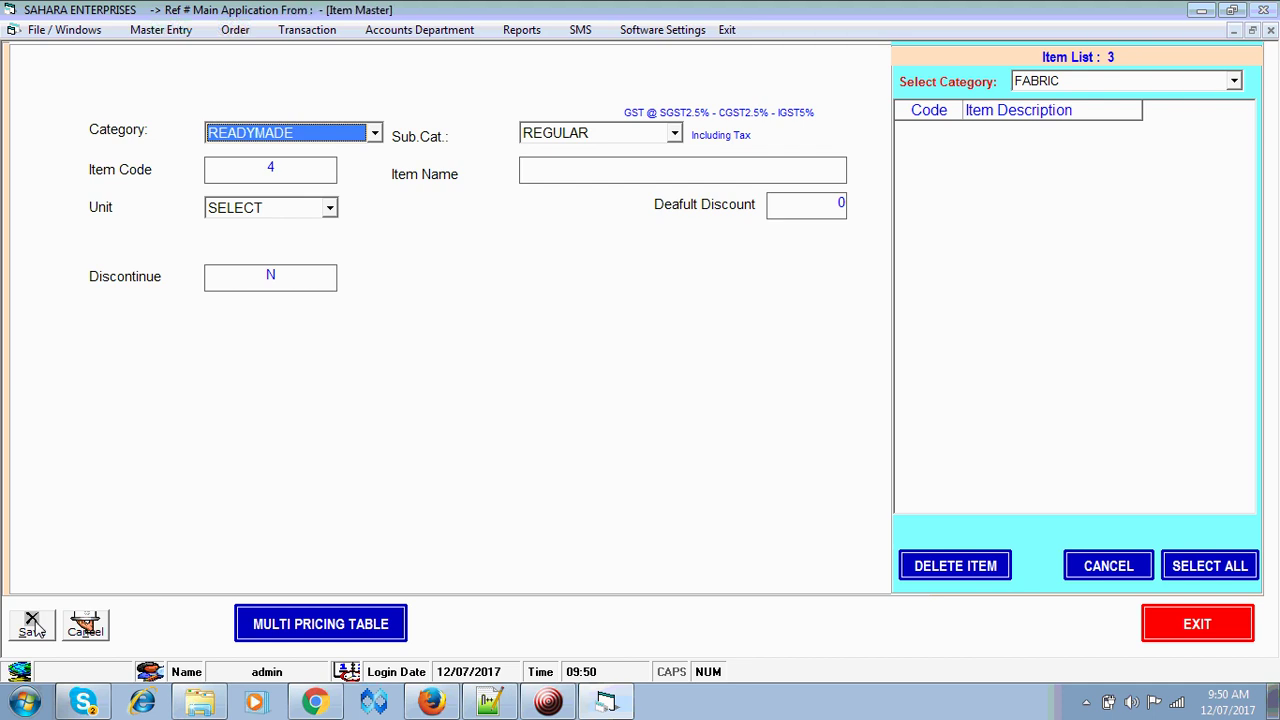
- Save SUITING as a FABRIC item measured in MTR and close the Item Master
key("Down")
key("Return")
key("Return")
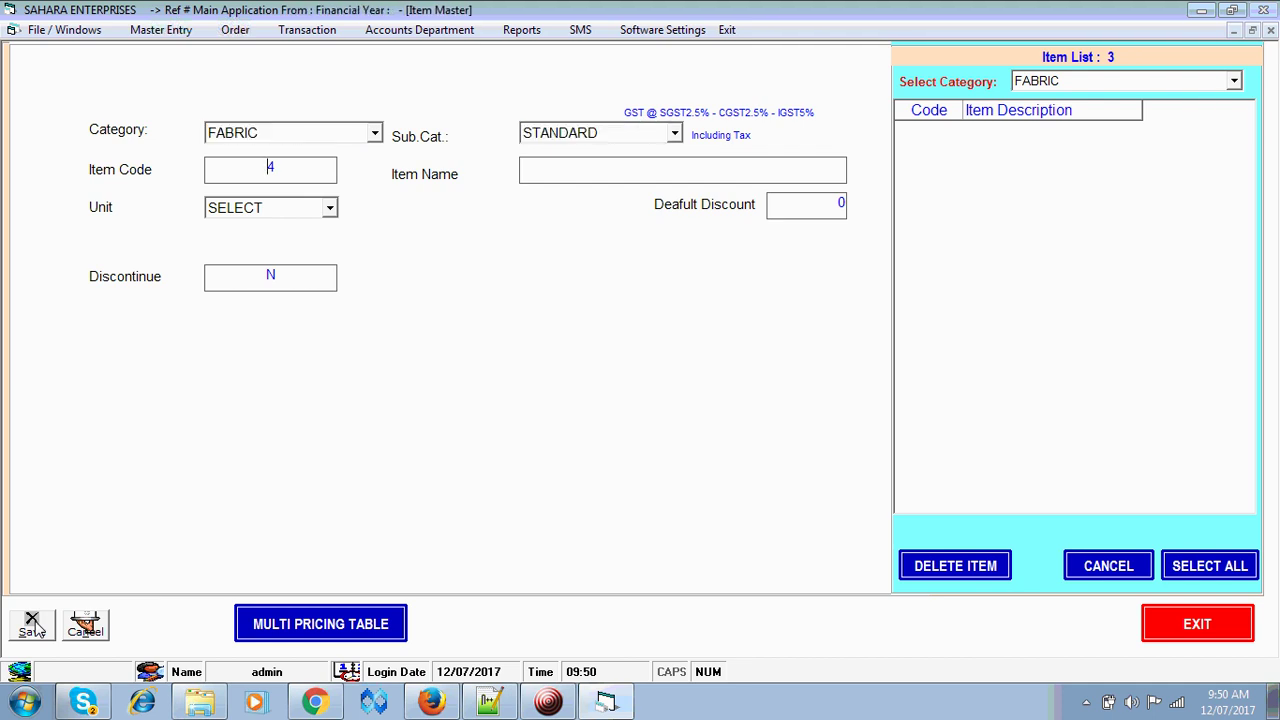
type("SITI")
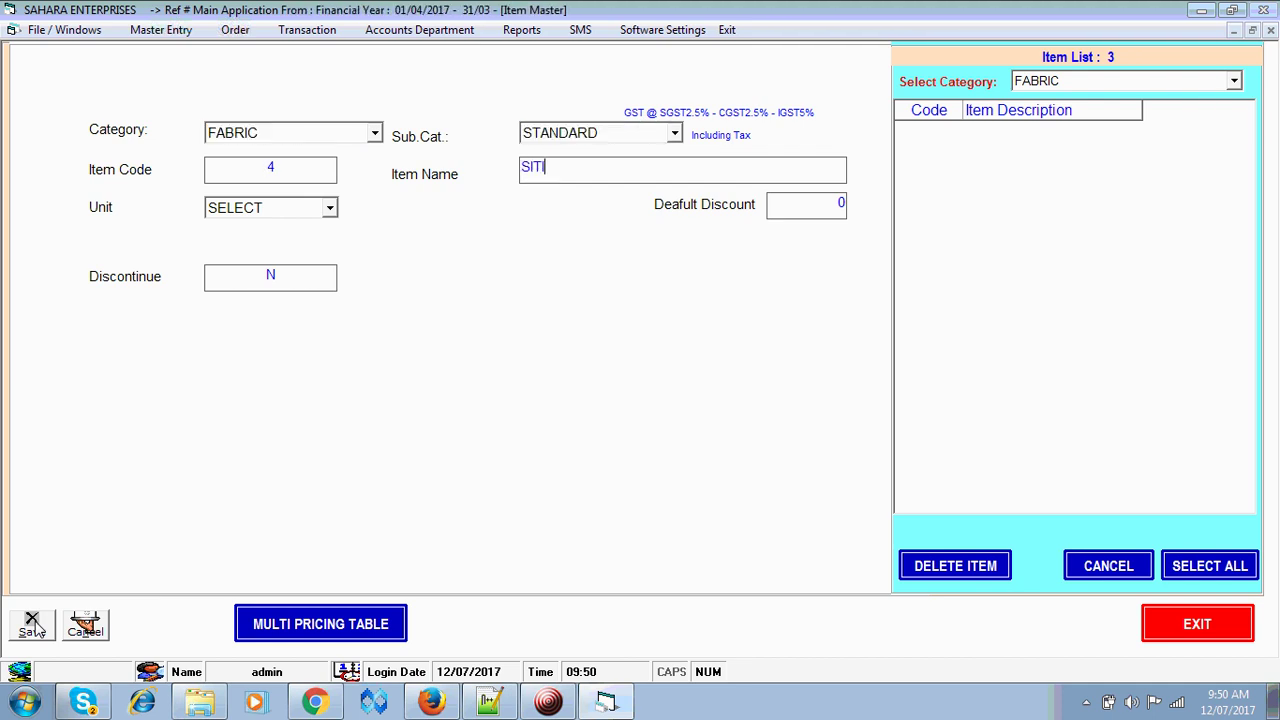
key("BackSpace")
key("BackSpace")
type("U")
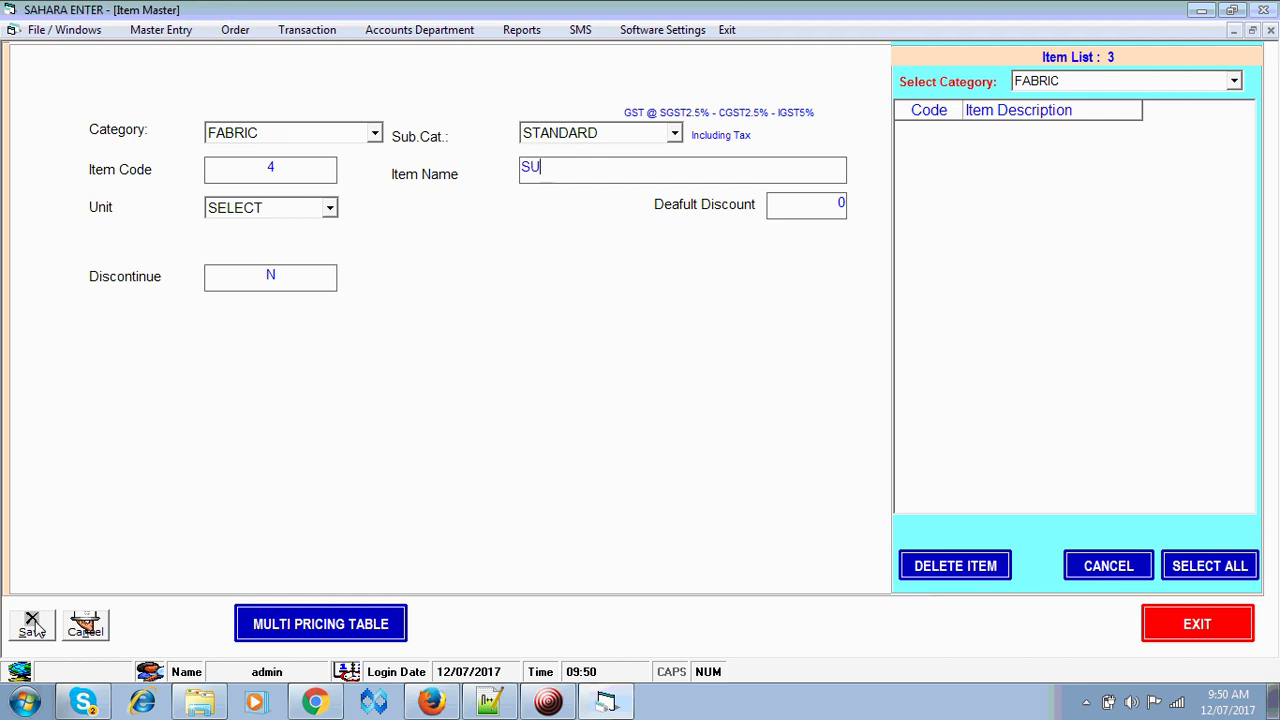
type("ITG")
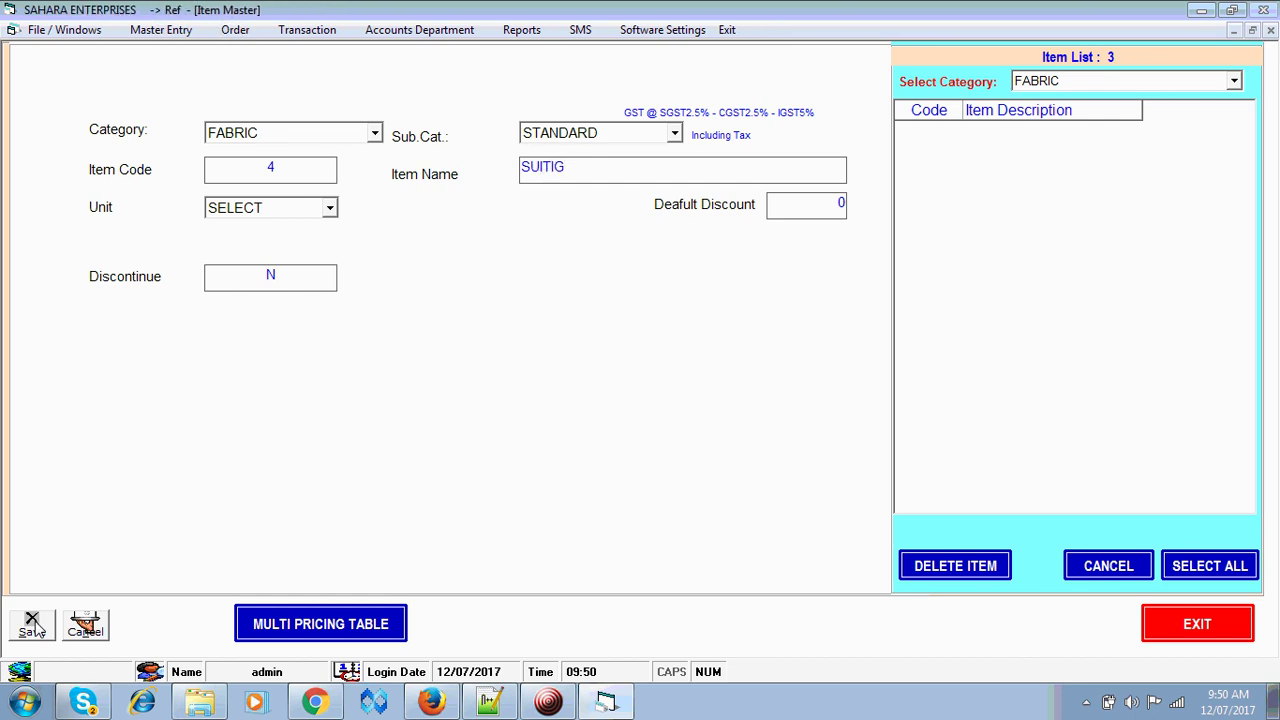
type("N")
key("Tab")
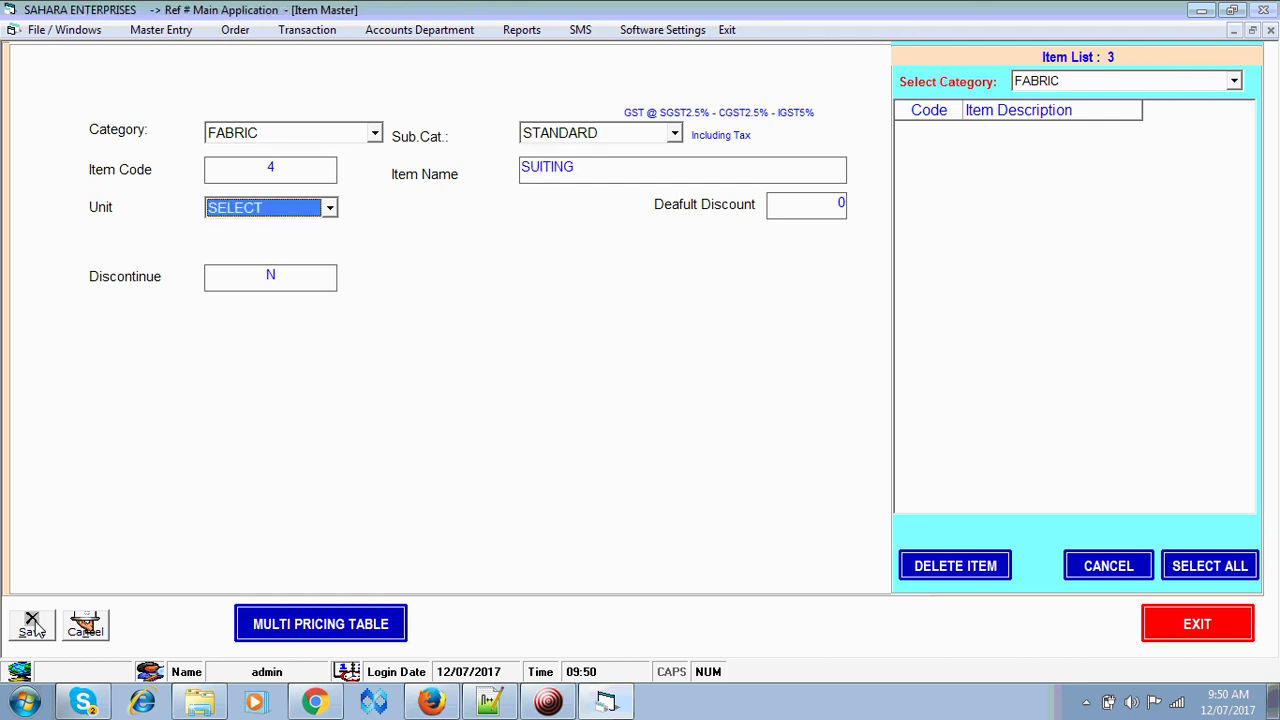
key("Down")
key("Tab")
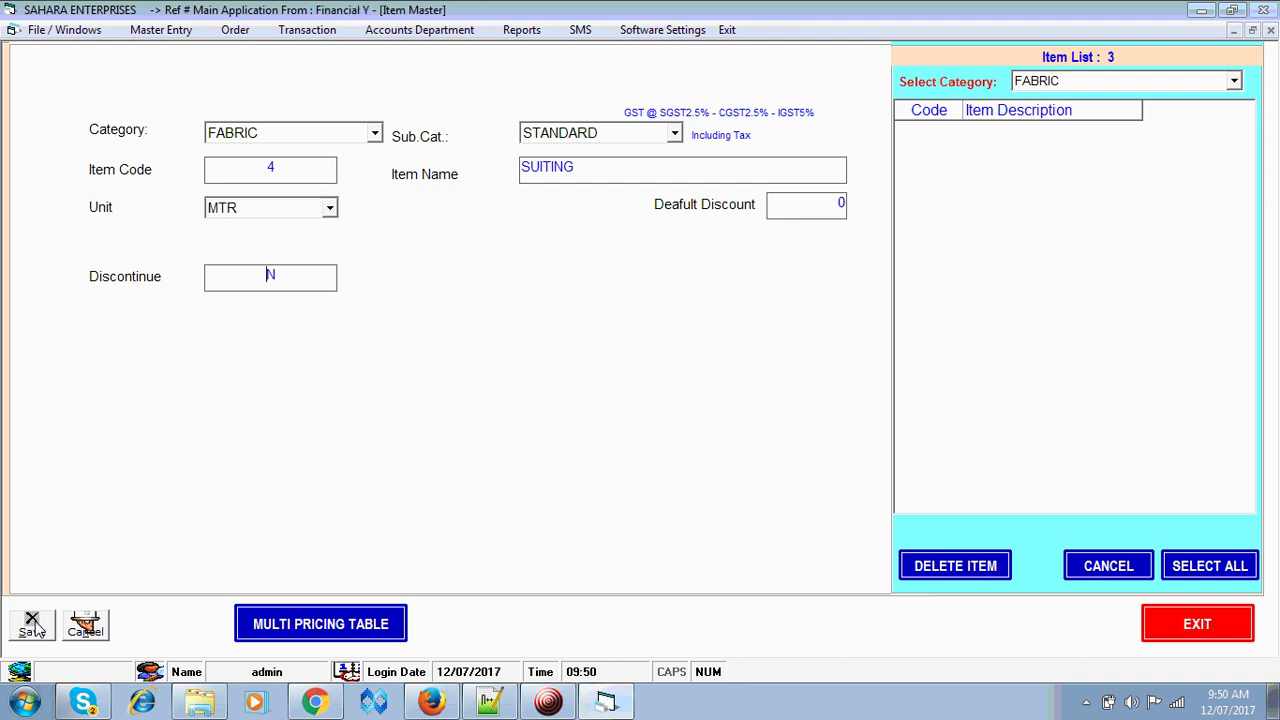
left_click(32, 625)
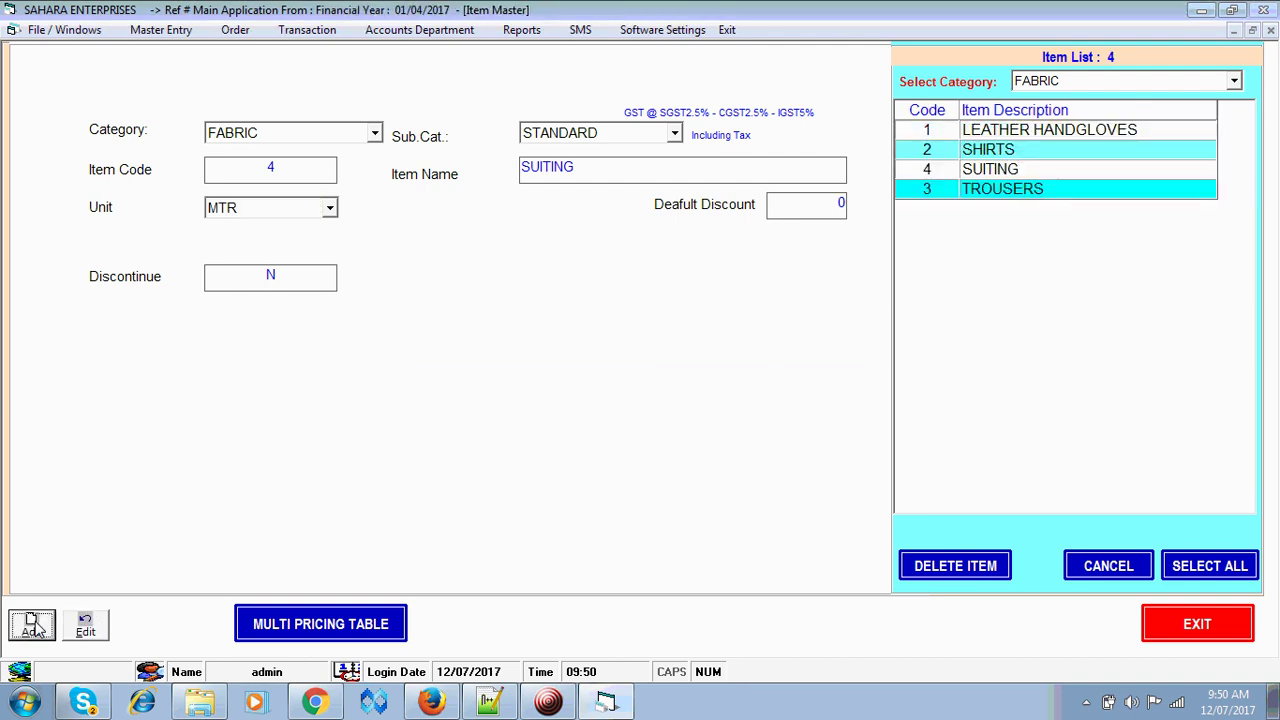
left_click(1196, 624)
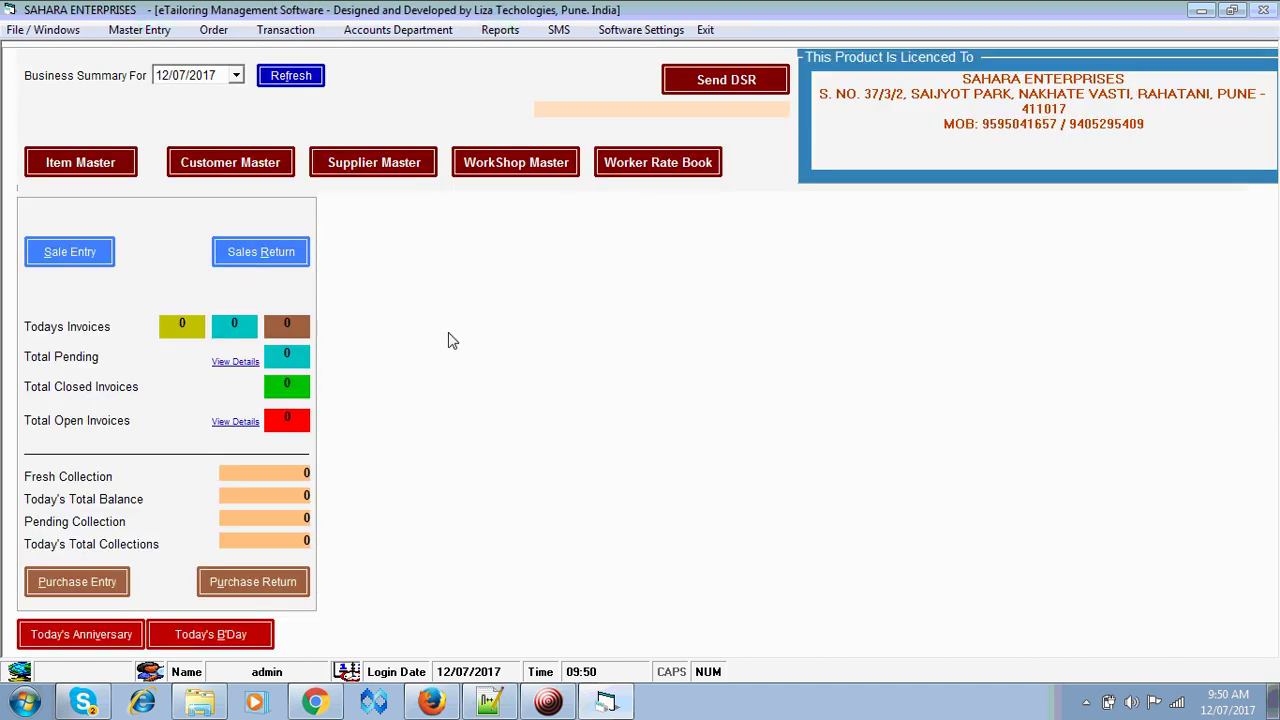
- Start a new purchase bill with reference invoice number 123652
left_click(80, 586)
key("Return")
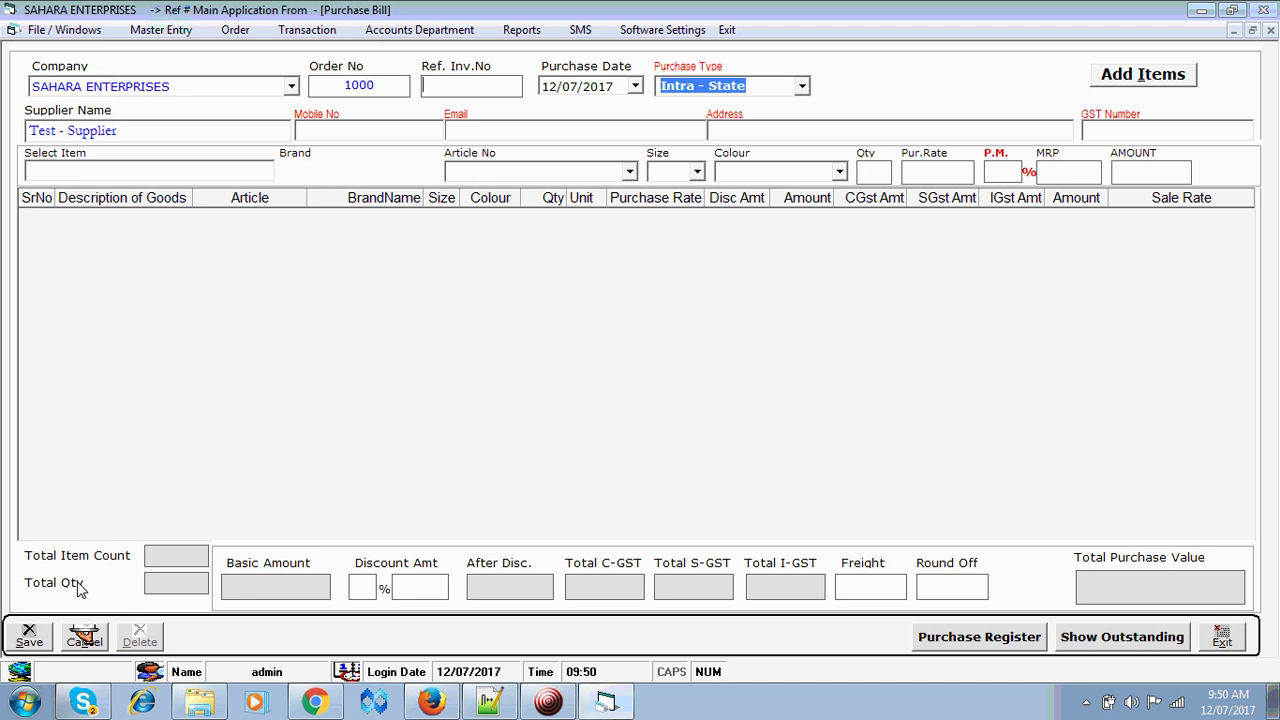
type("123652")
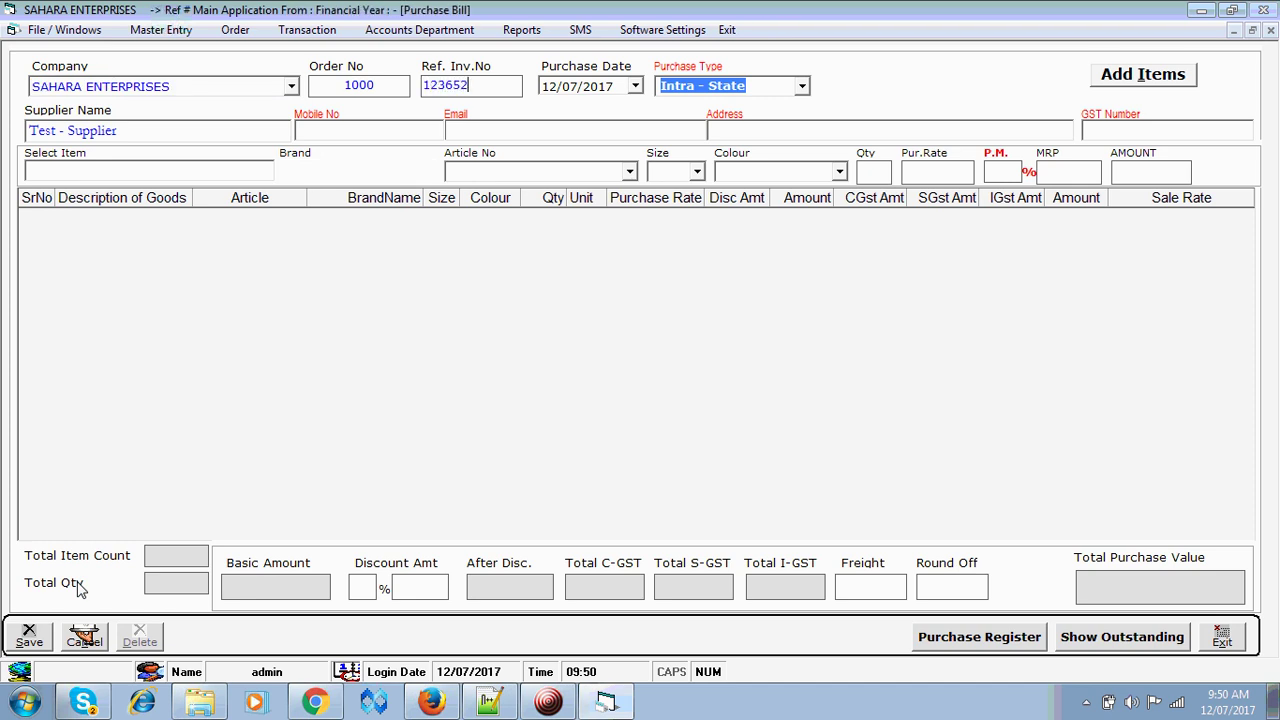
key("Return")
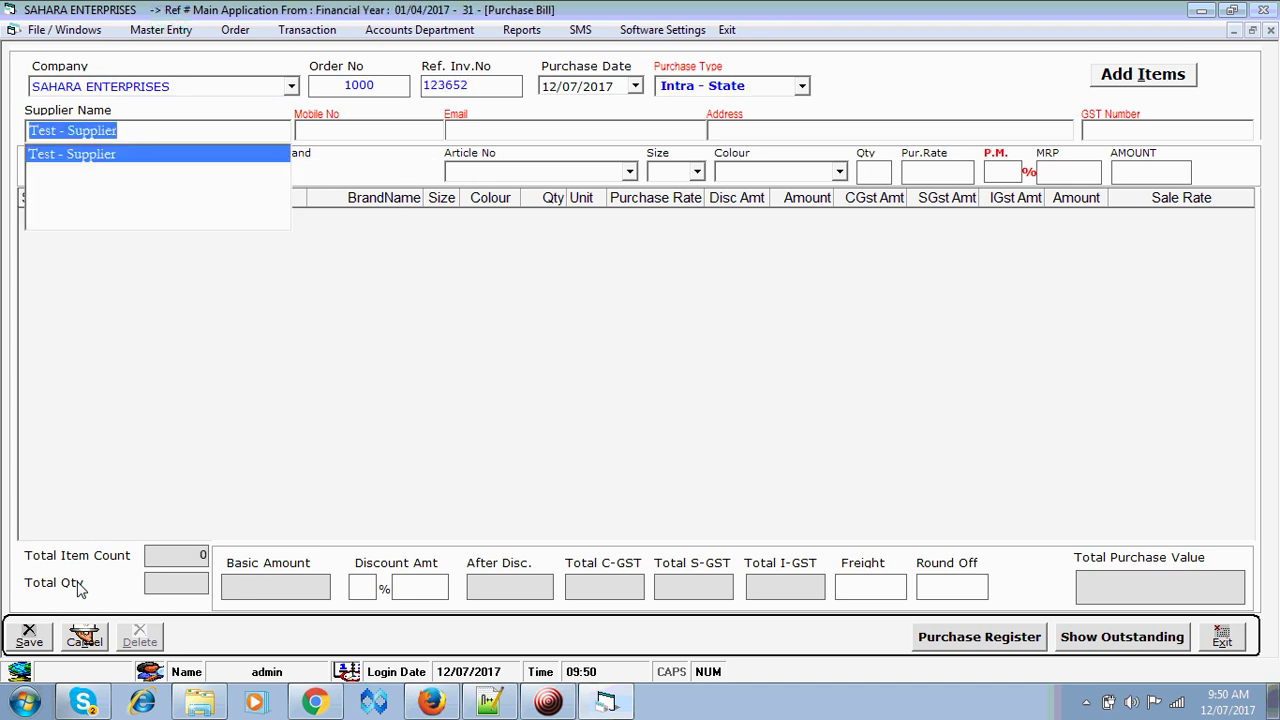
- Enter supplier Alpha Fashions with the supplier's mobile and GST numbers
type("Alpa")
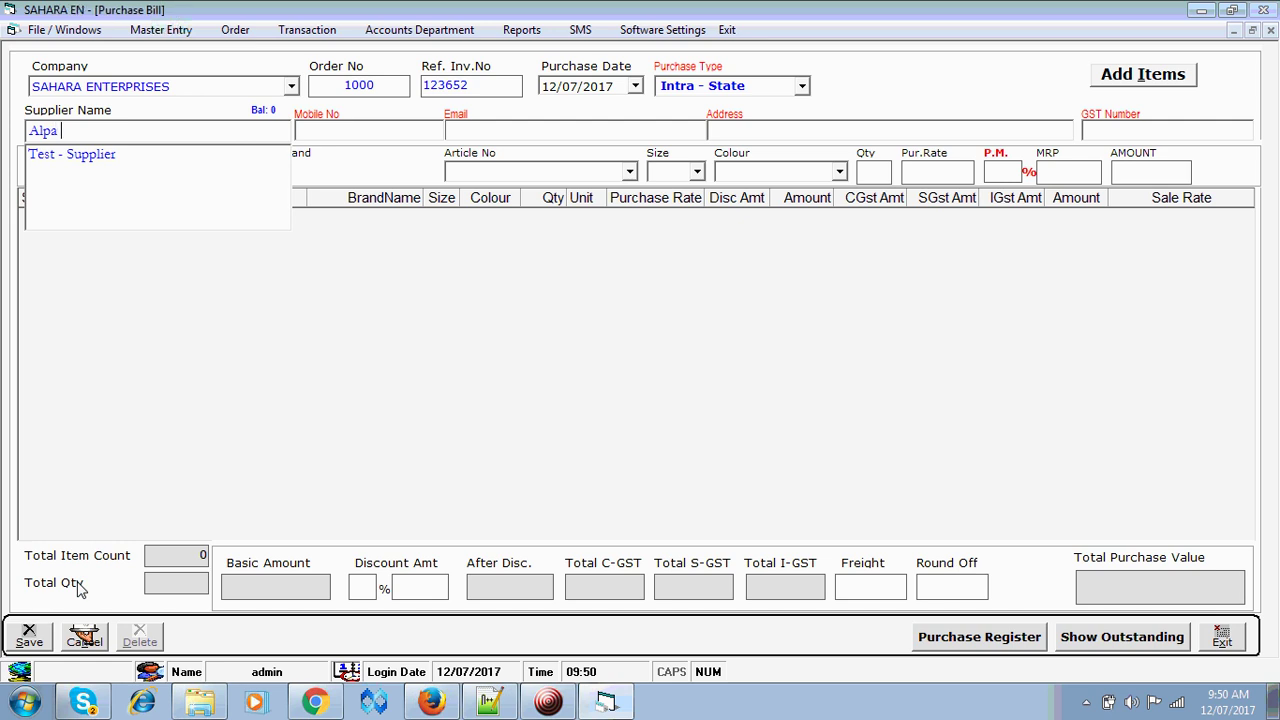
key("BackSpace")
key("BackSpace")
type("ha")
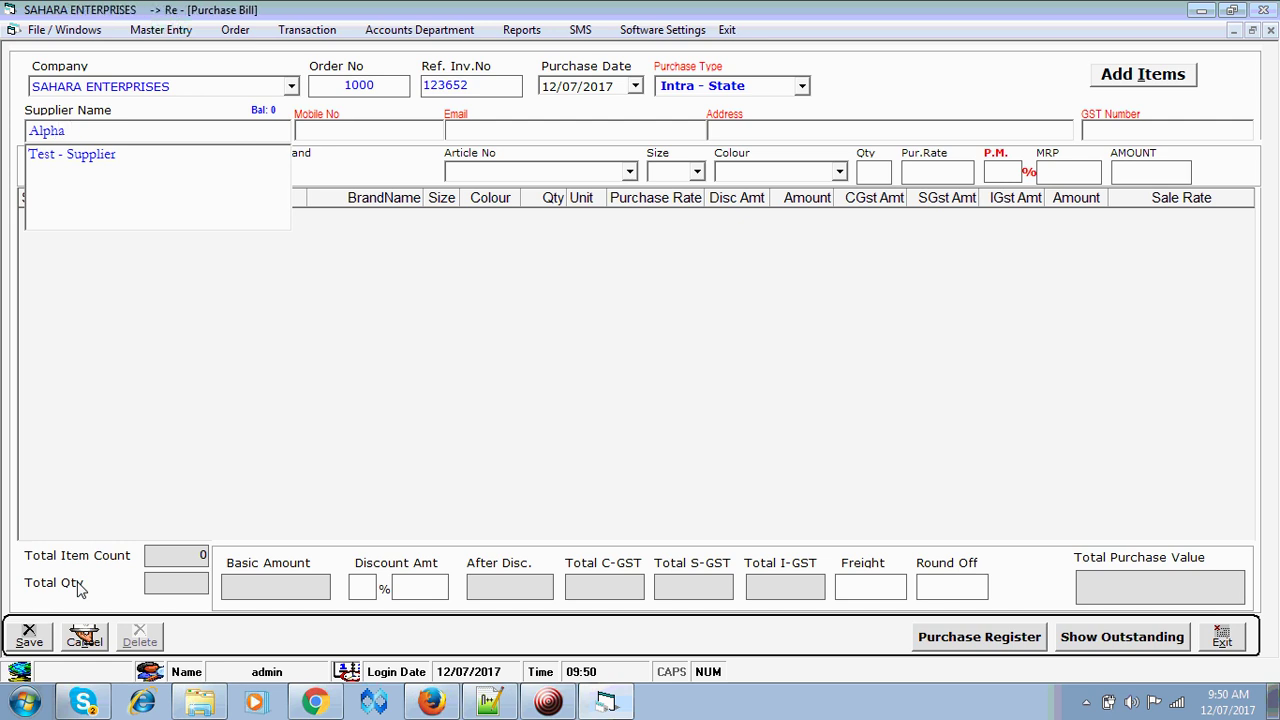
type(" Fashion")
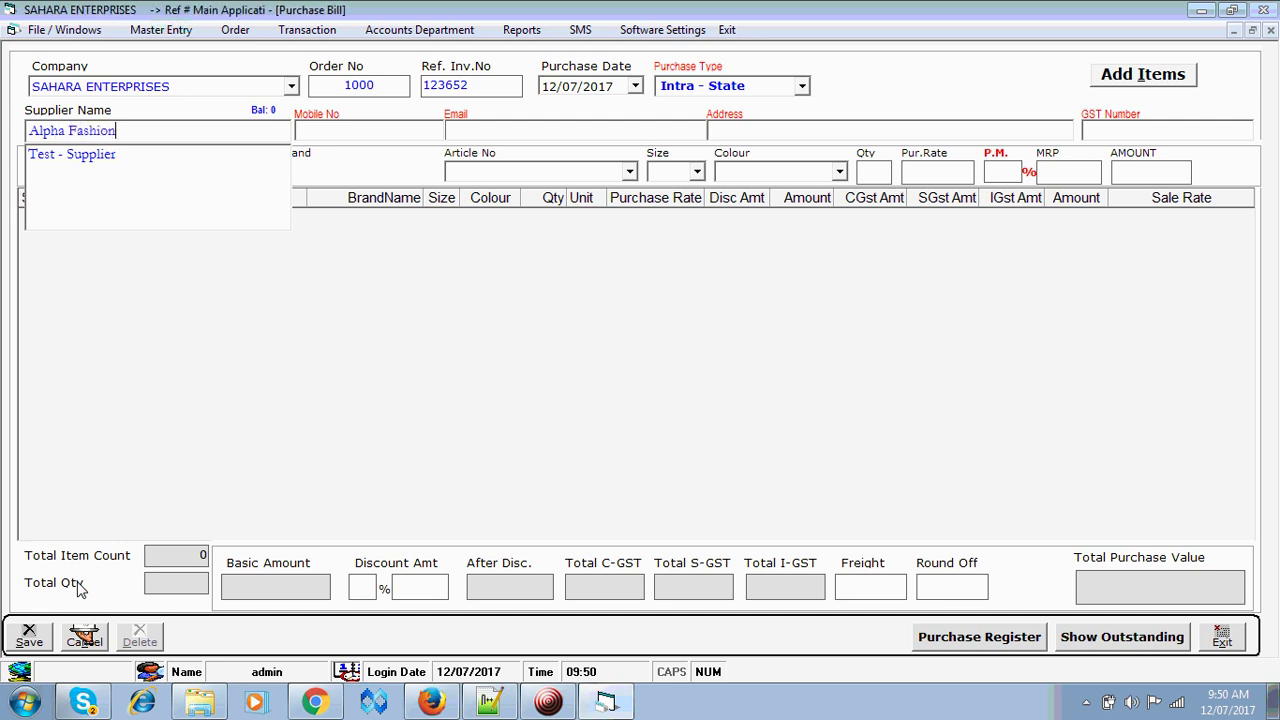
type("s")
key("Return")
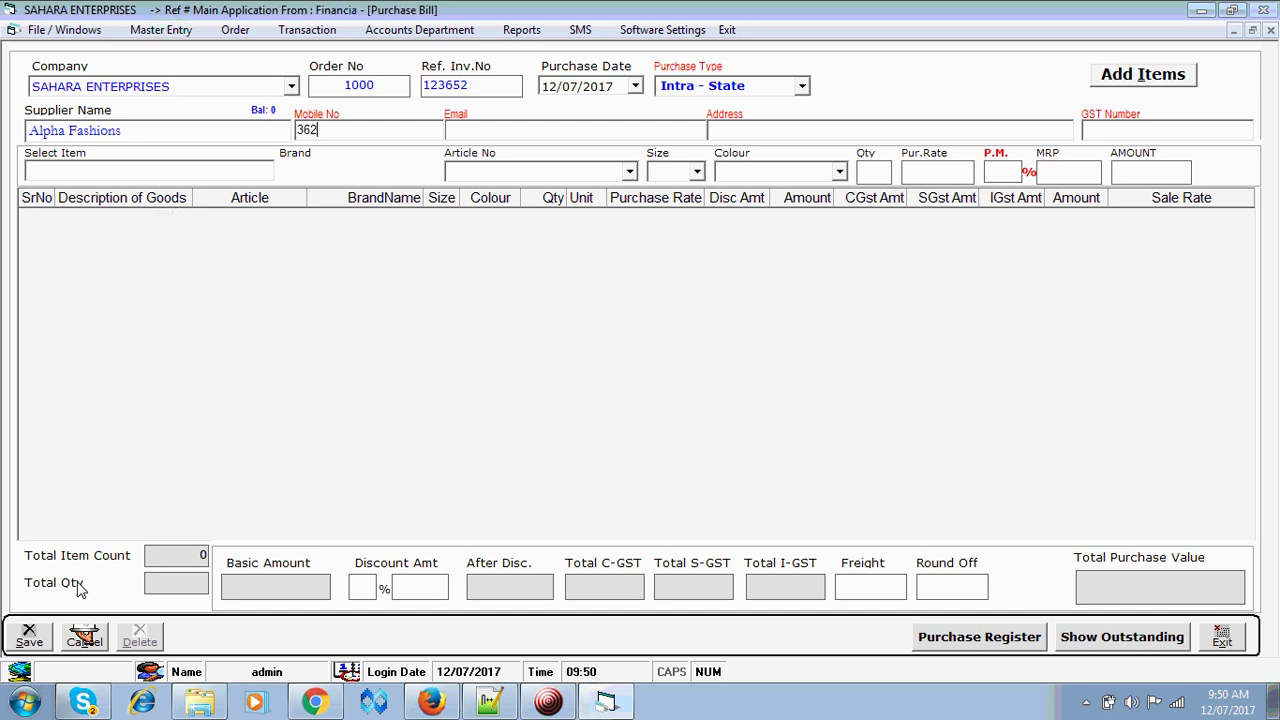
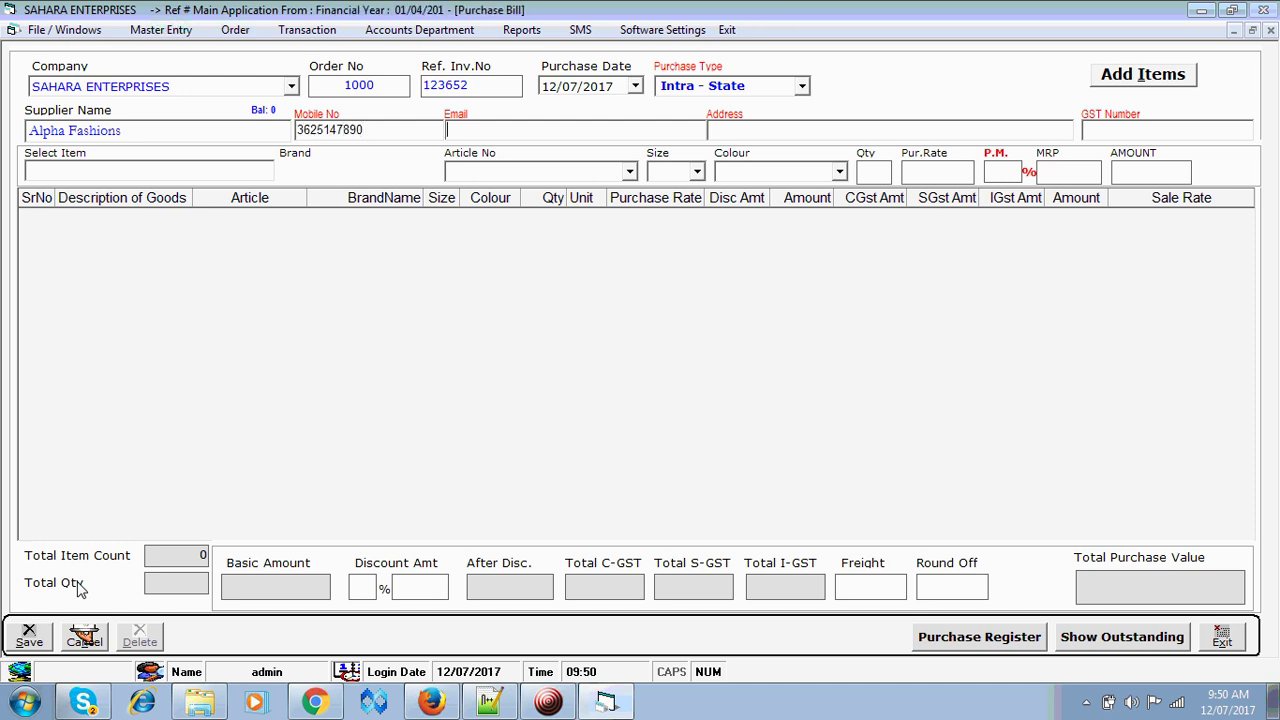
key("Return")
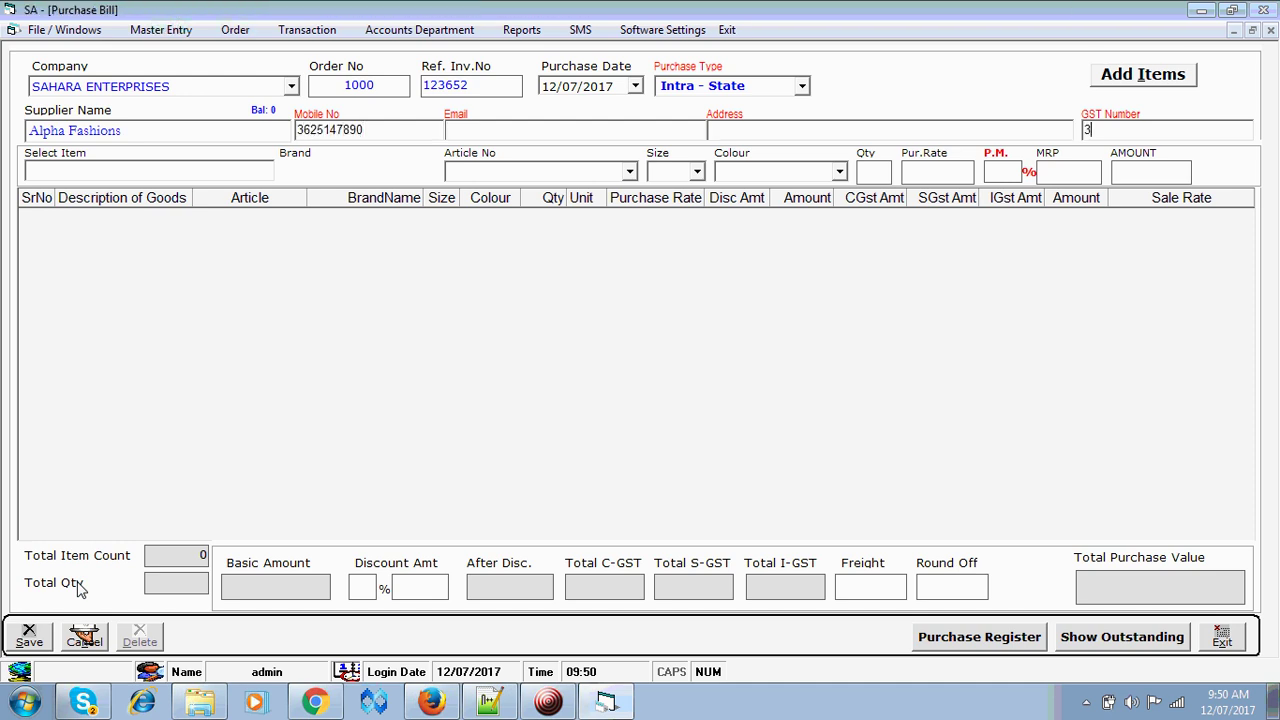
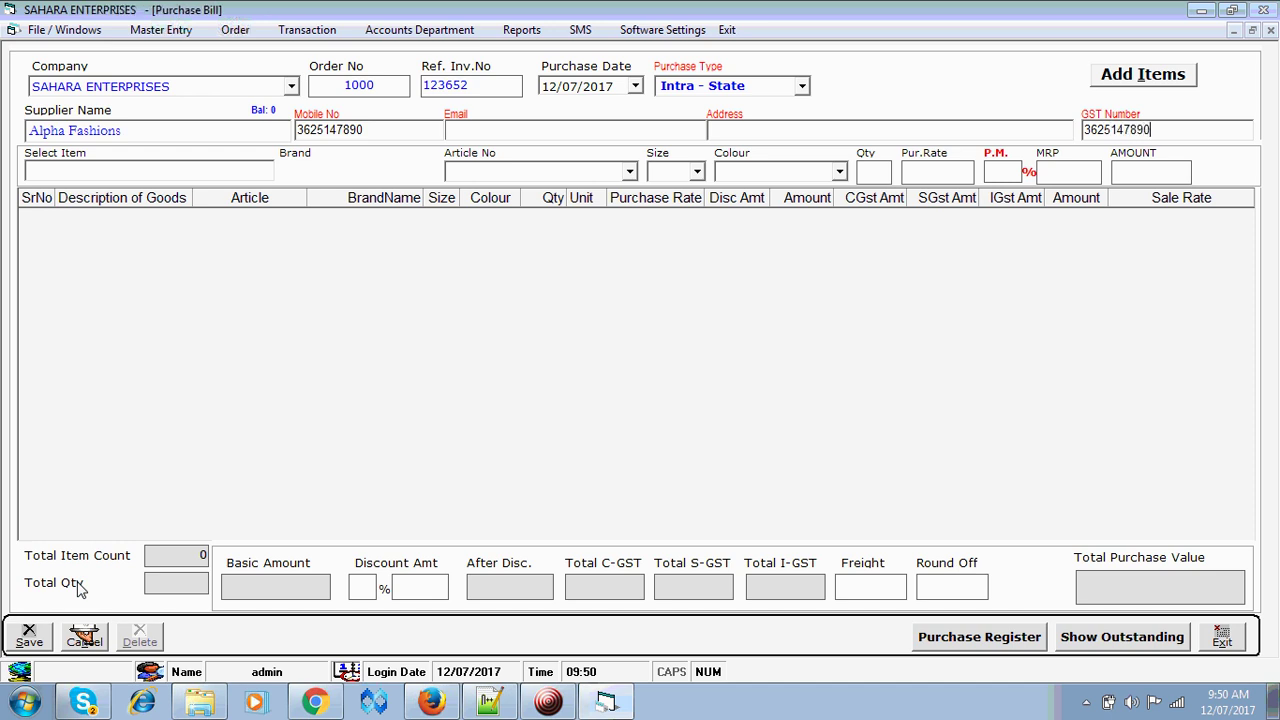
key("Return")
- Choose SHIRTS with article AF-001, size 38 and colour blue
key("Down")
key("Down")
key("Down")
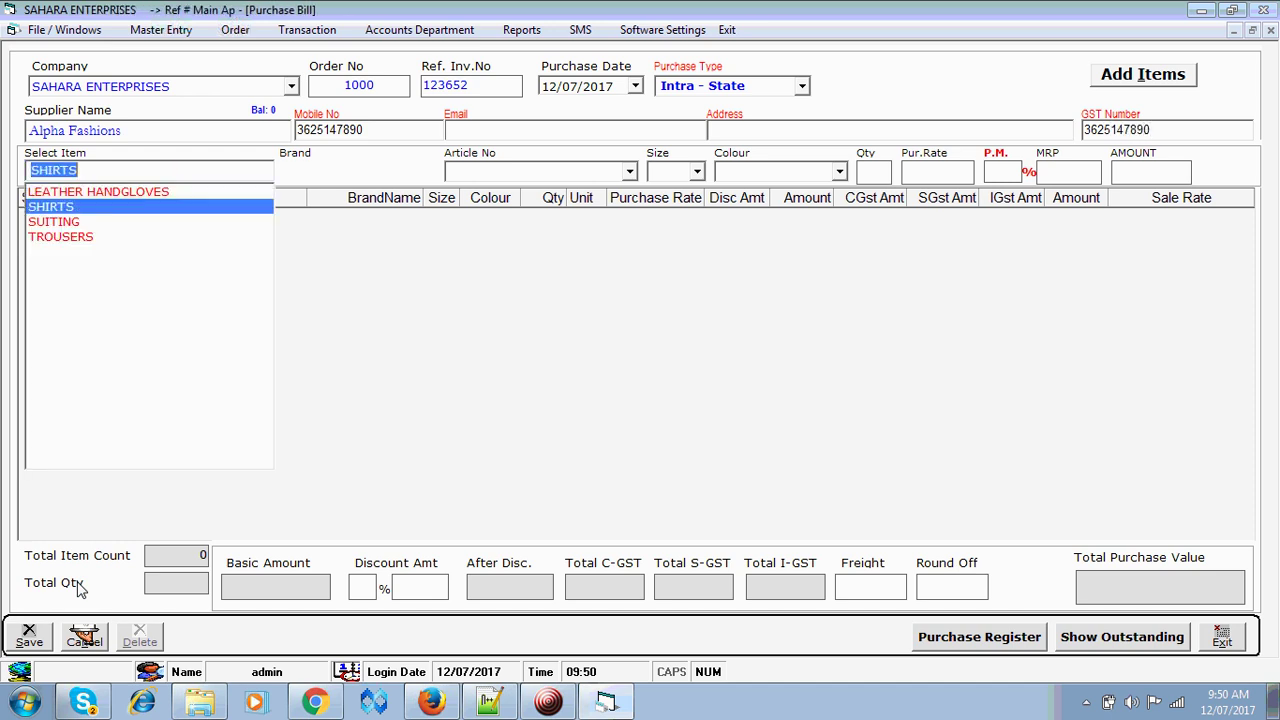
key("Up")
key("Return")
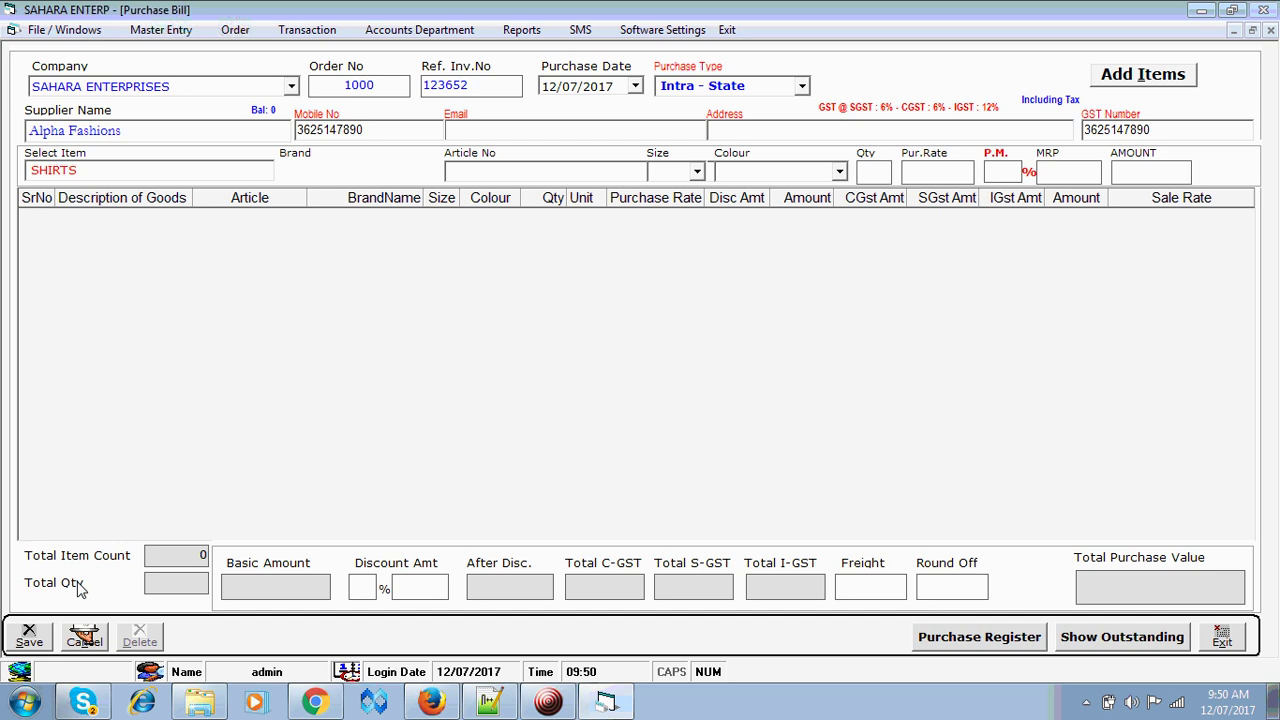
type("AF")
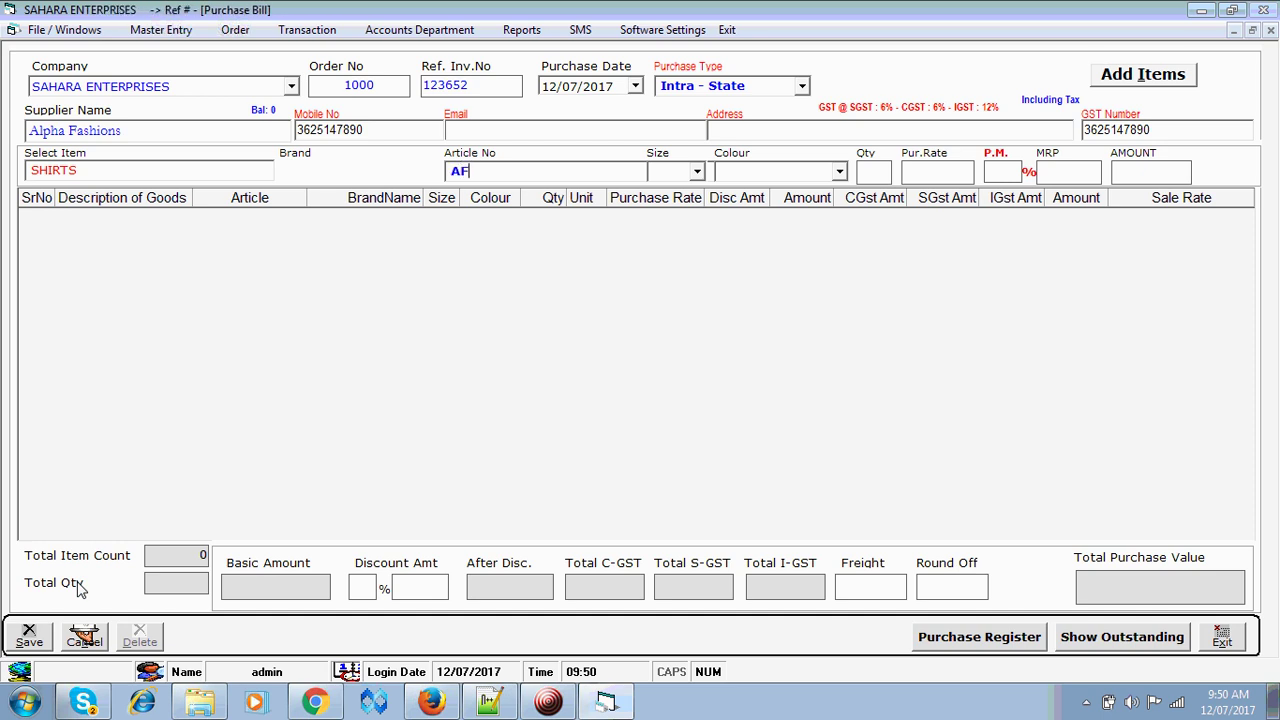
type("-")
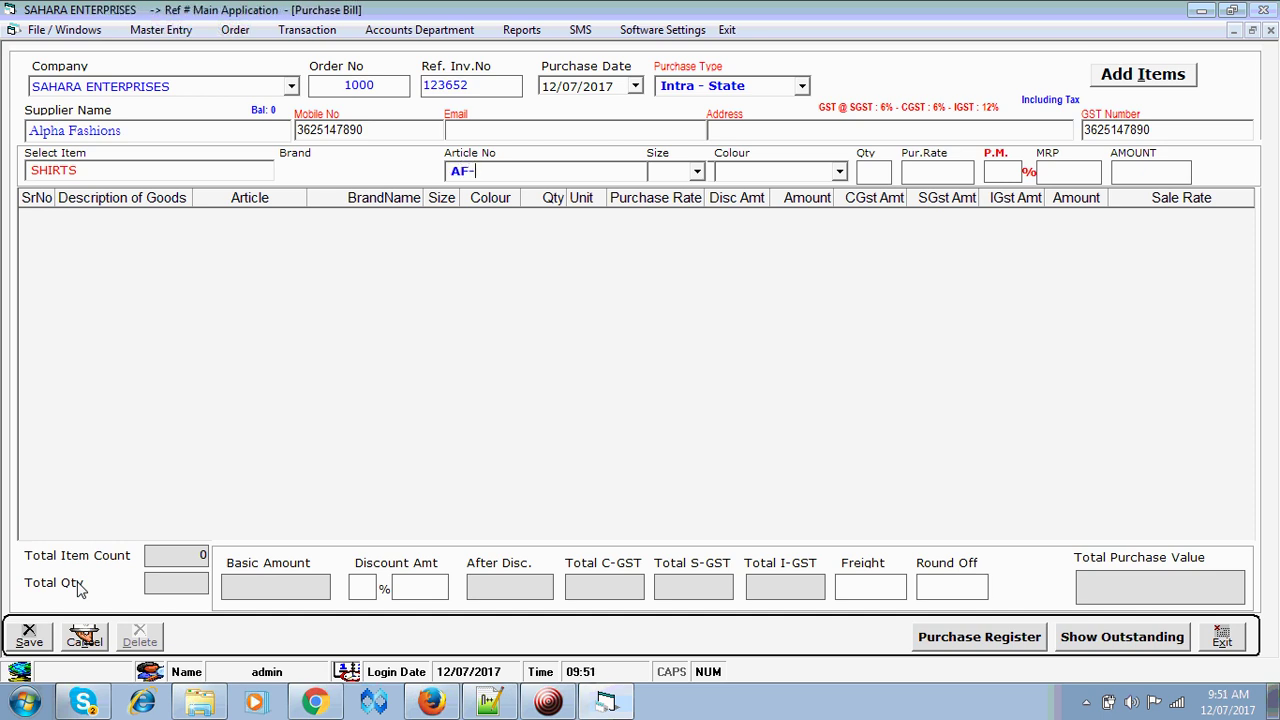
type("001")
key("Return")
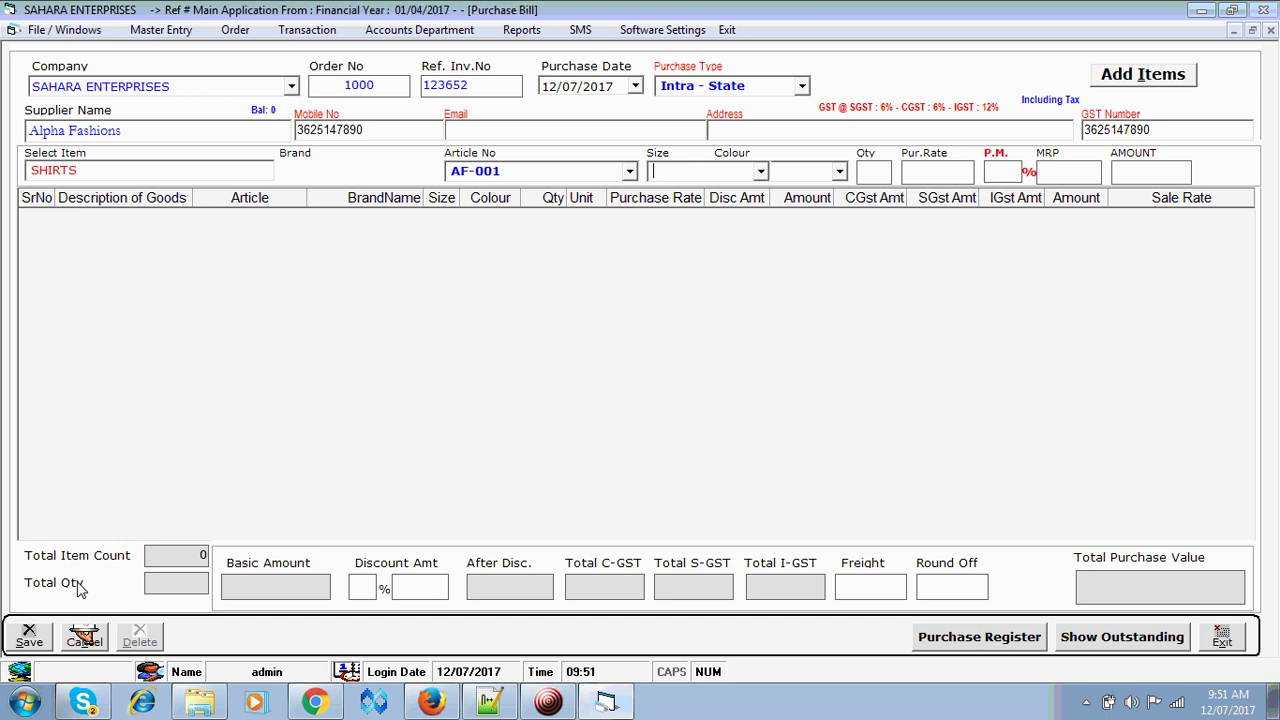
type("38")
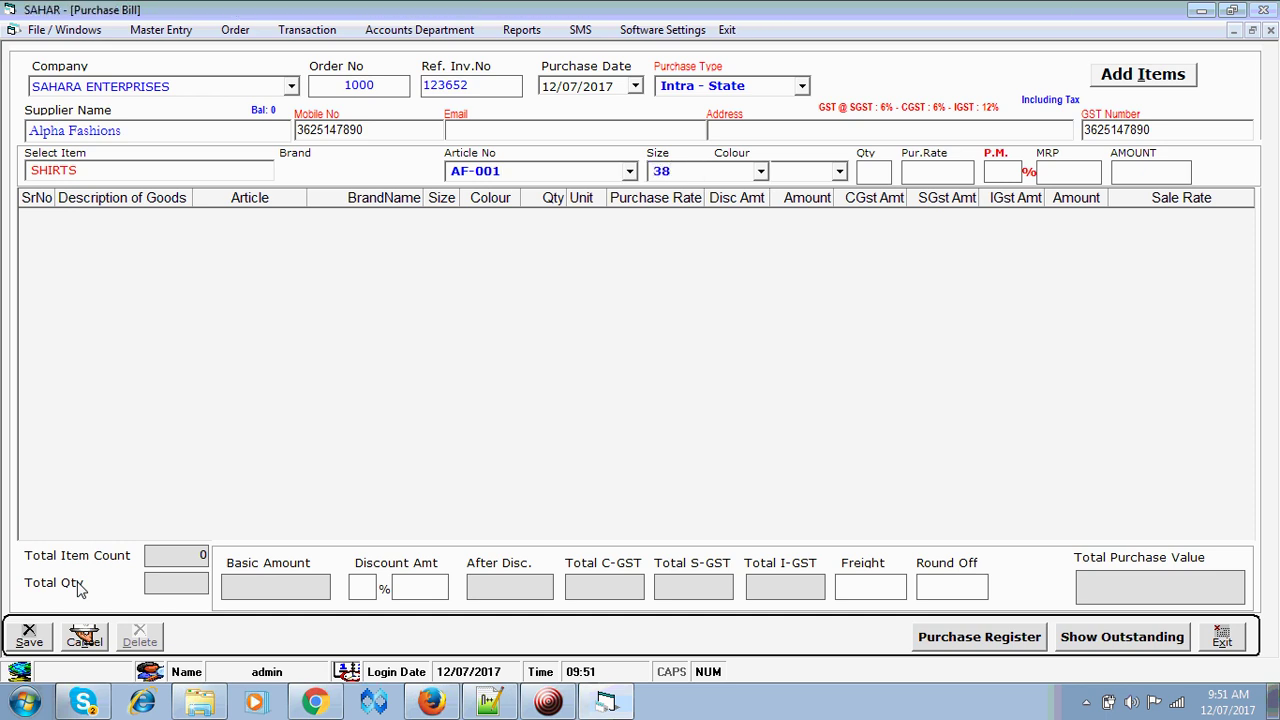
key("Return")
type("ble")
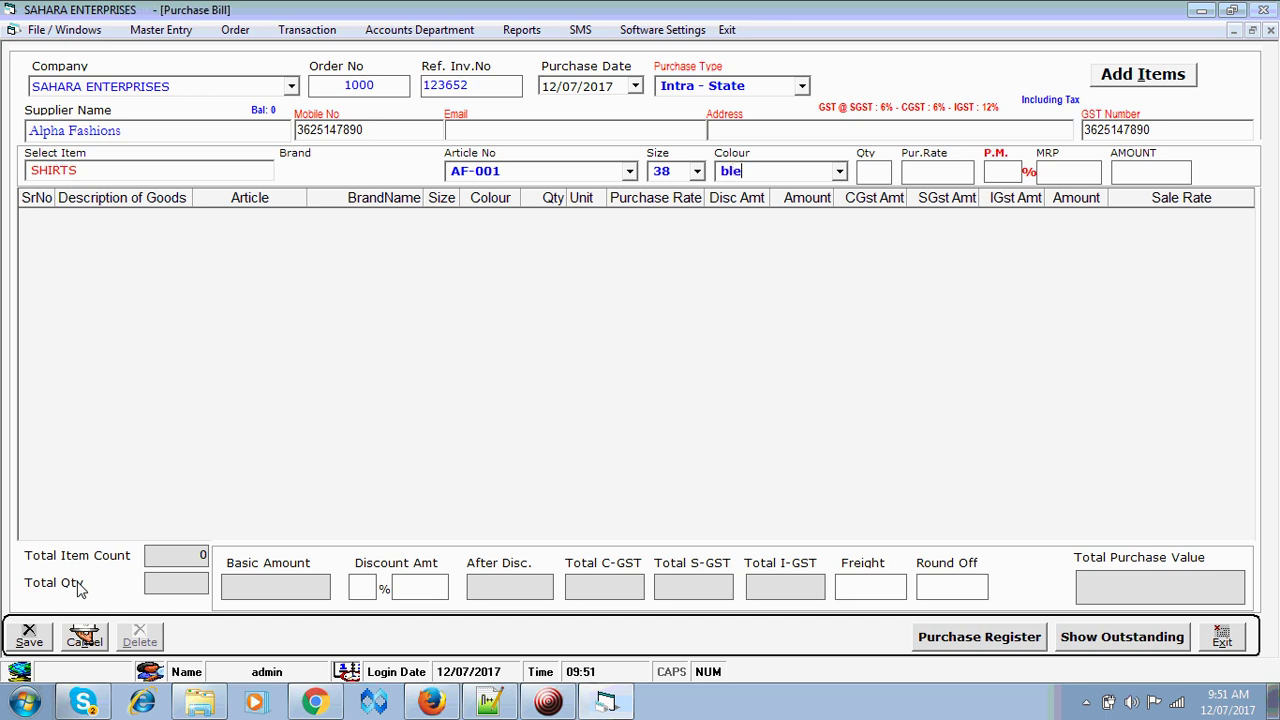
key("BackSpace")
key("BackSpace")
key("BackSpace")
type("blu")
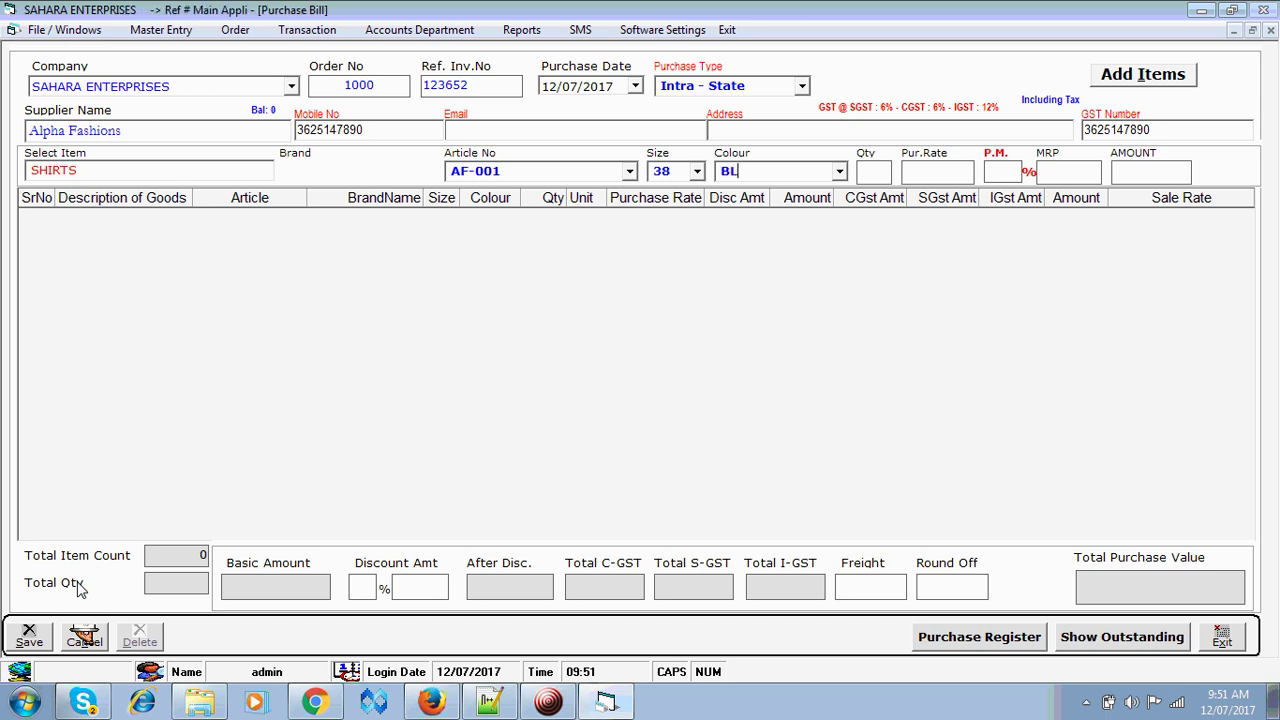
type("e")
key("Return")
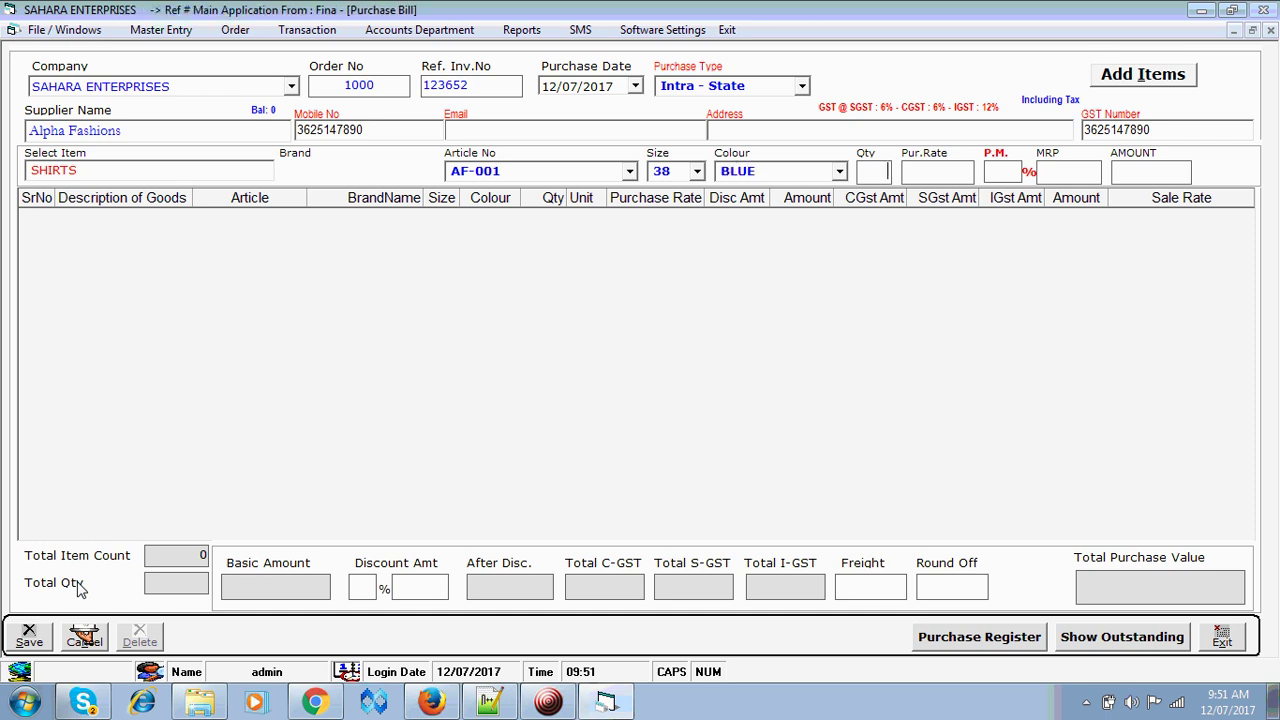
- Enter quantity 5, purchase rate 450, margin 70 and MRP 799, and add the line
type("5")
key("Return")
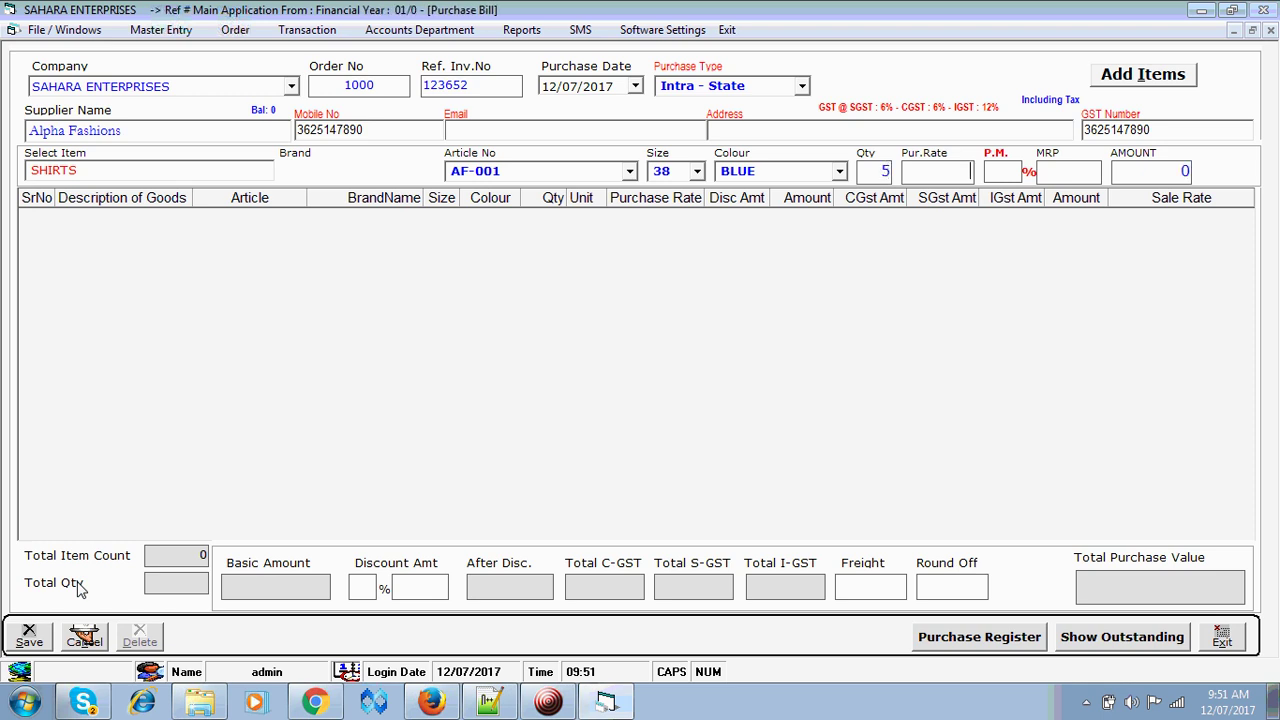
type("450")
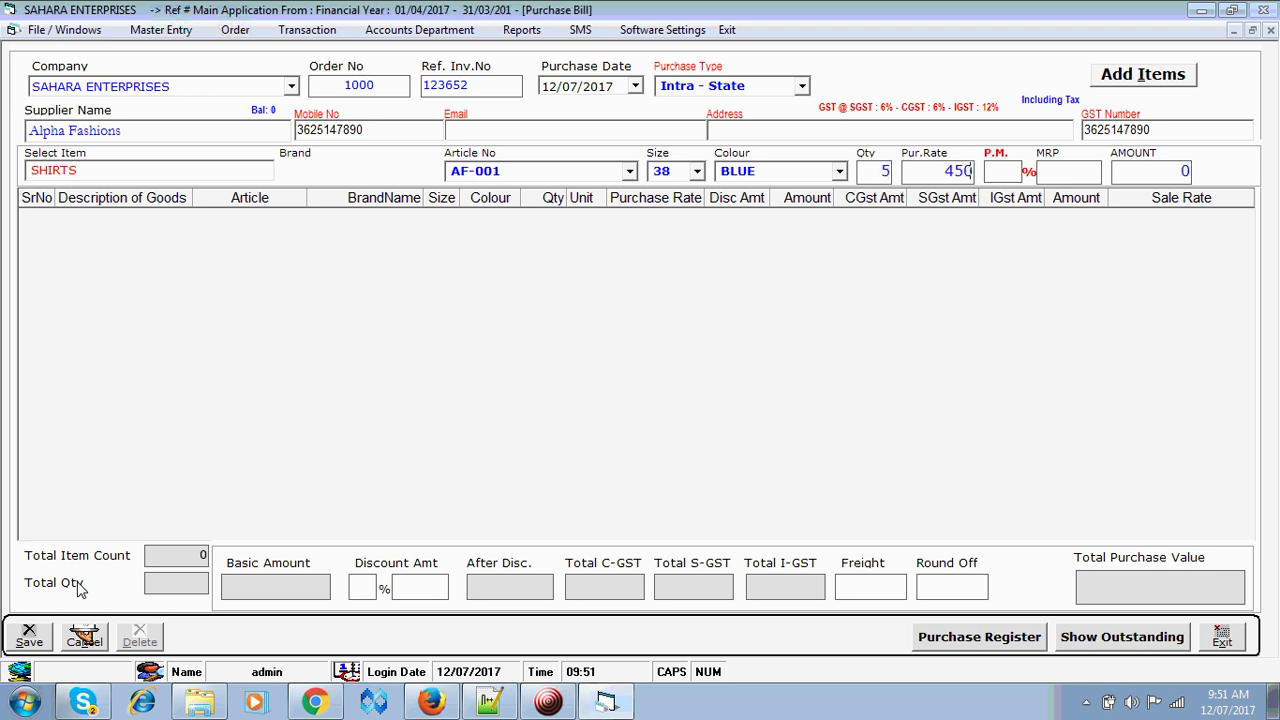
key("Return")
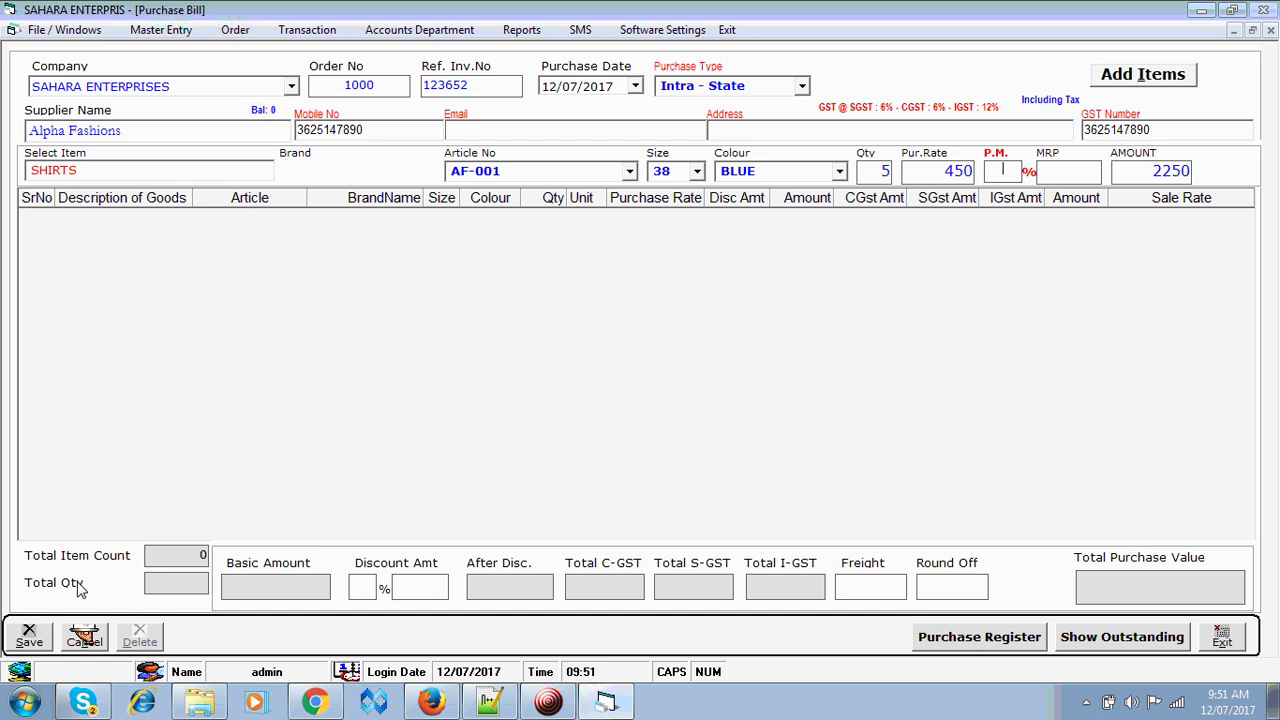
type("70")
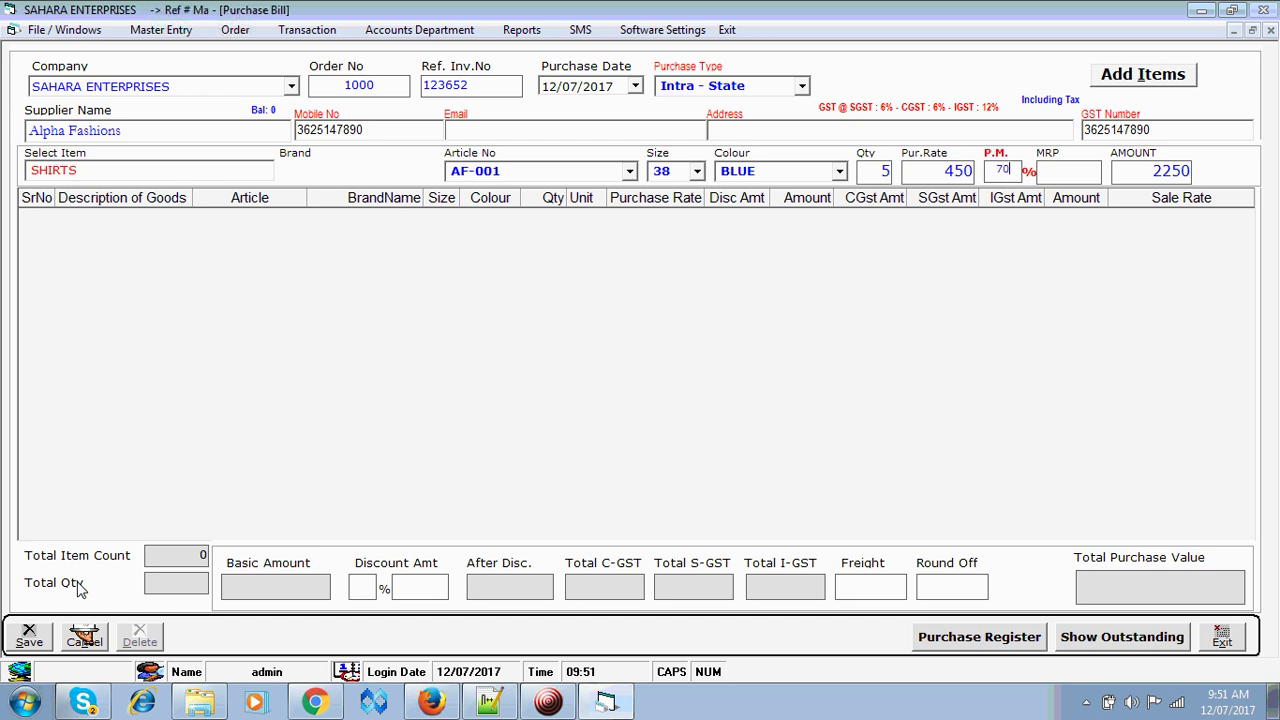
key("Return")
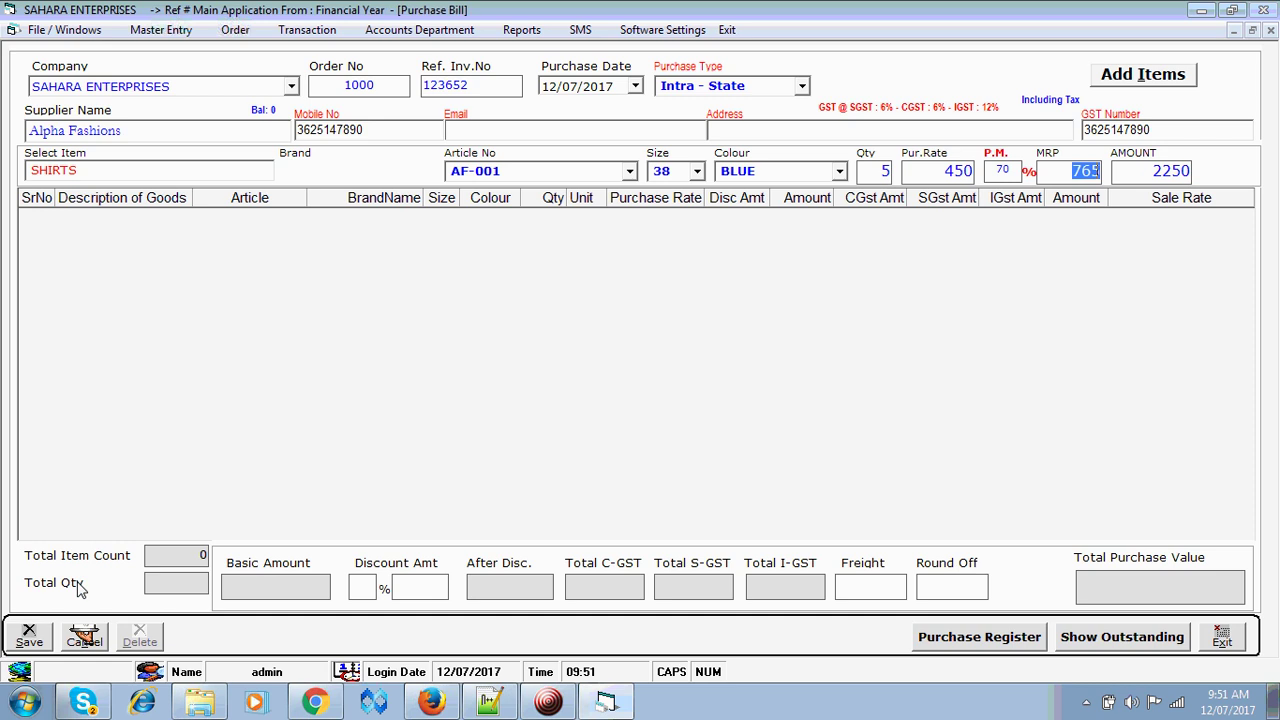
type("799")
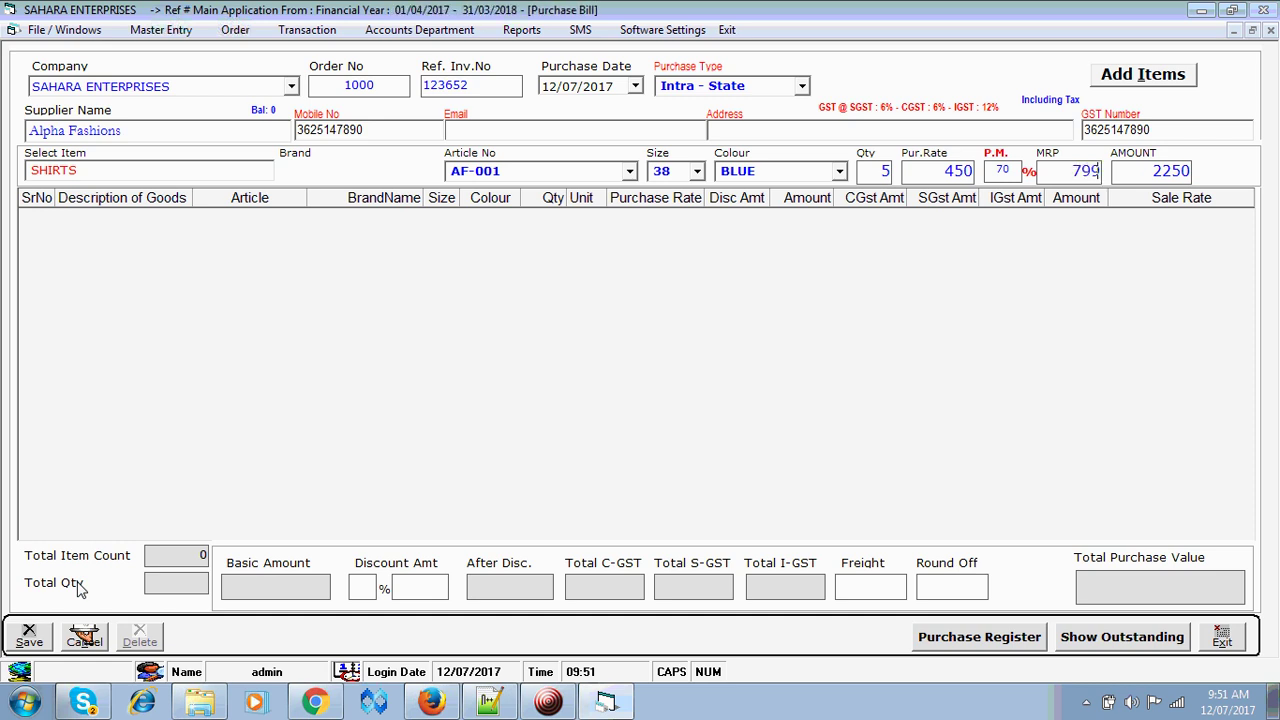
key("Return")
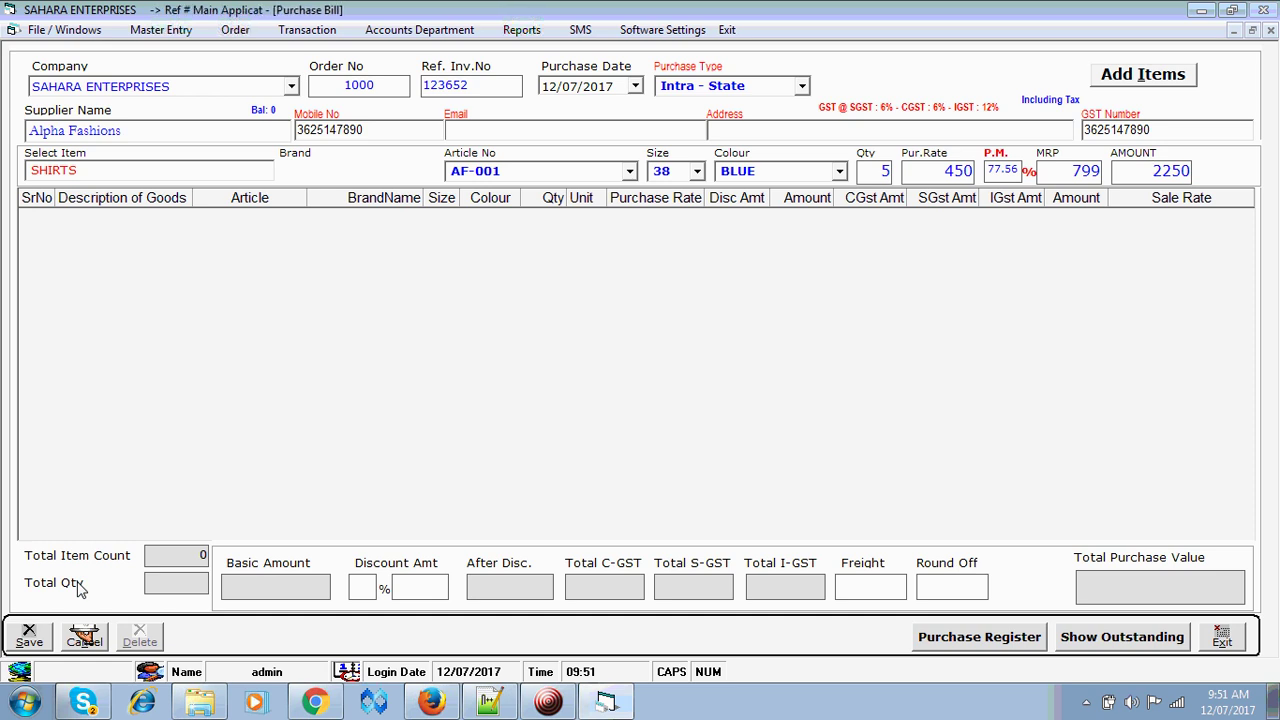
key("Return")
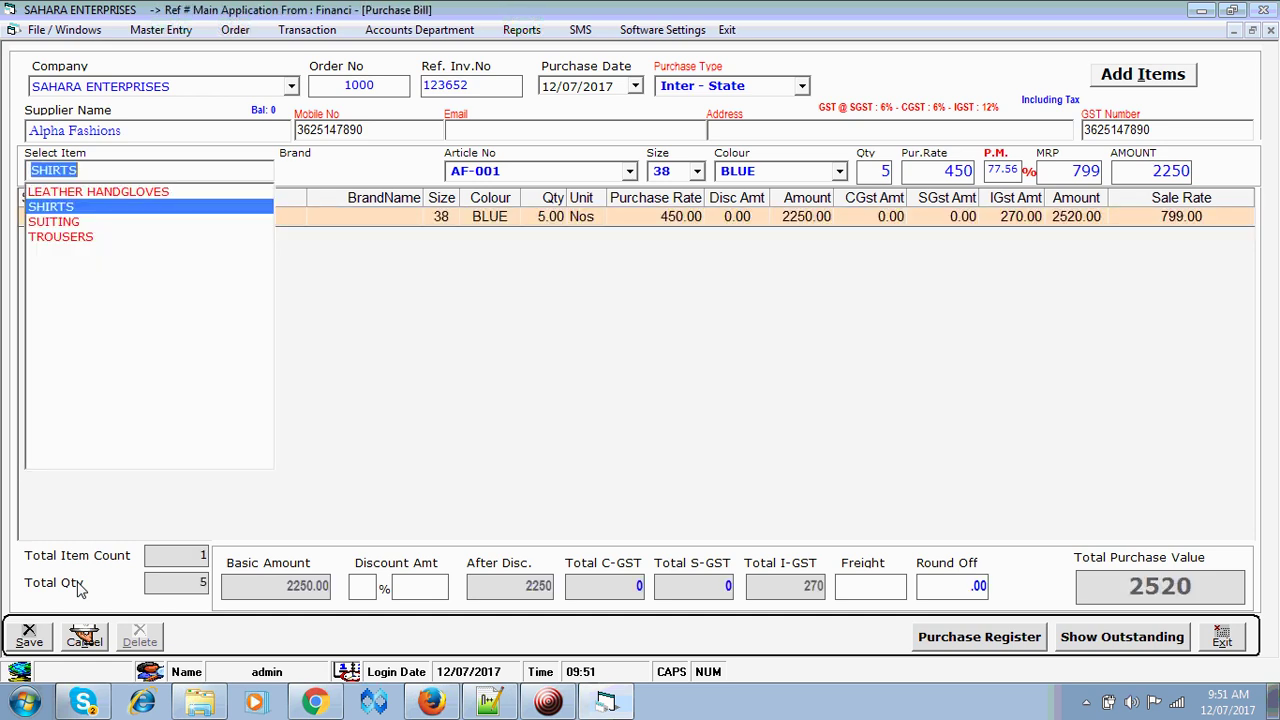
- Keep SHIRTS with article AF-001 and set size 40 for the second line
key("Return")
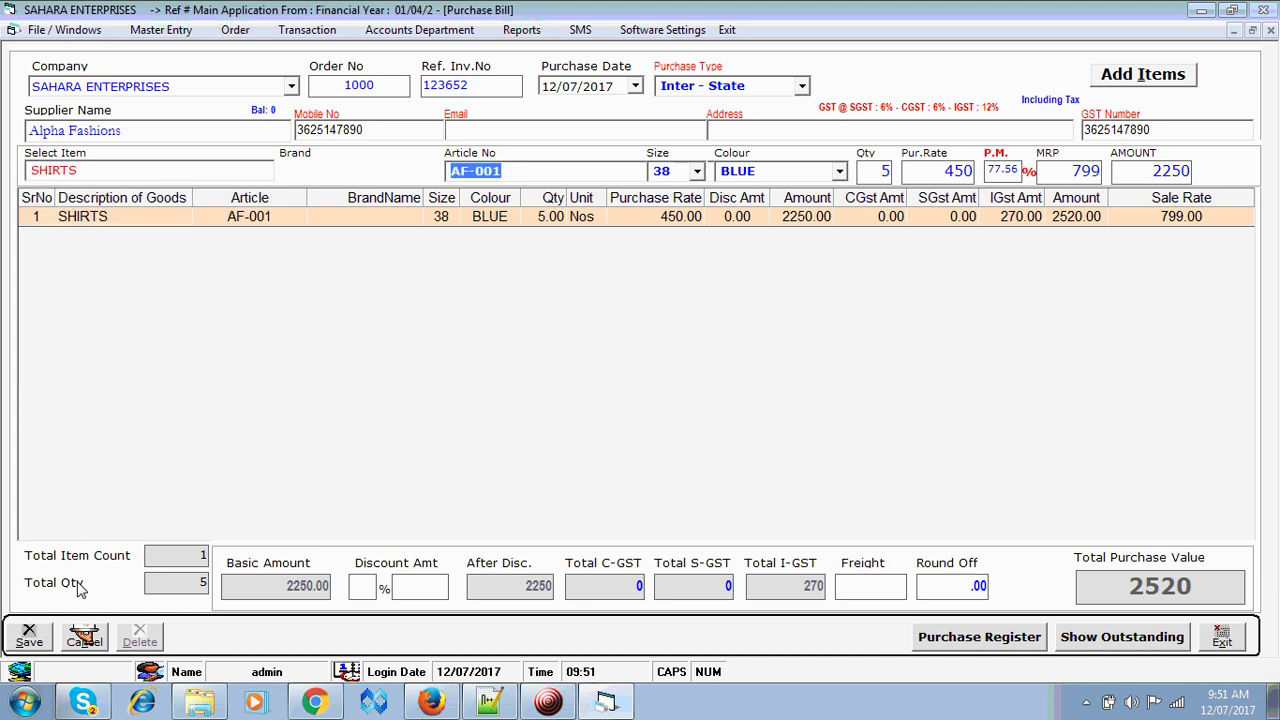
key("End")
key("BackSpace")
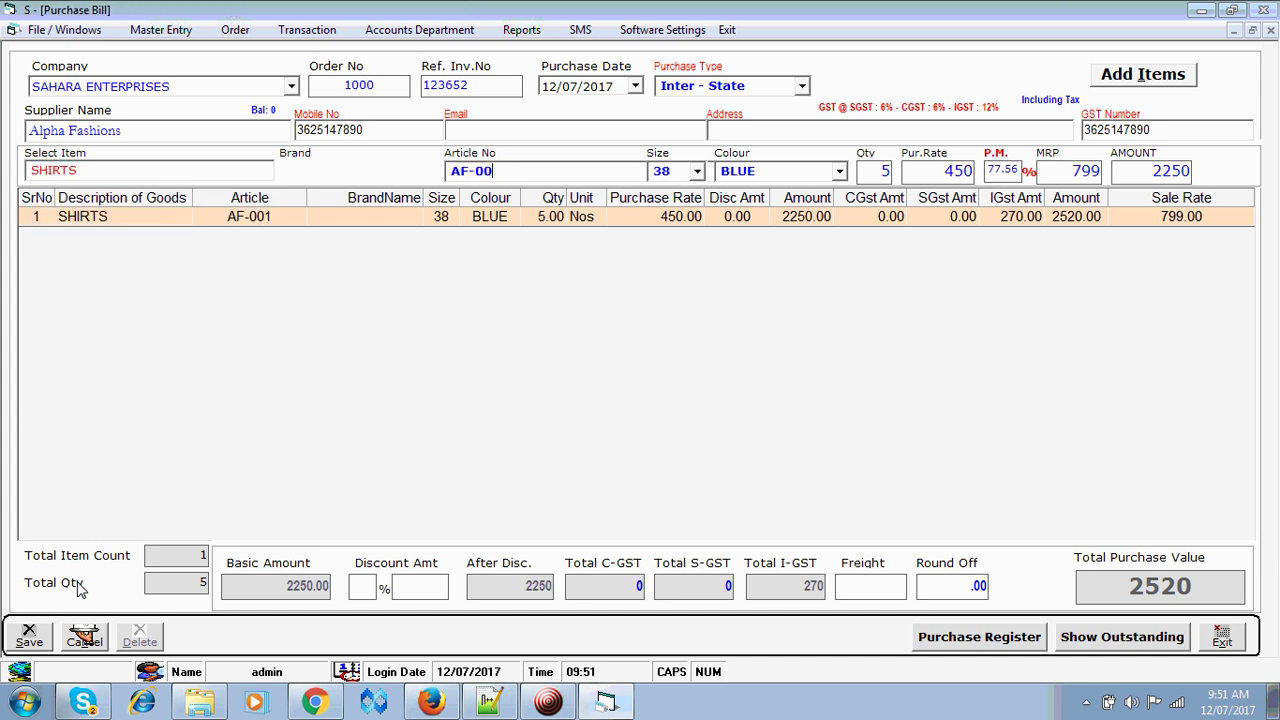
type("1")
key("Return")
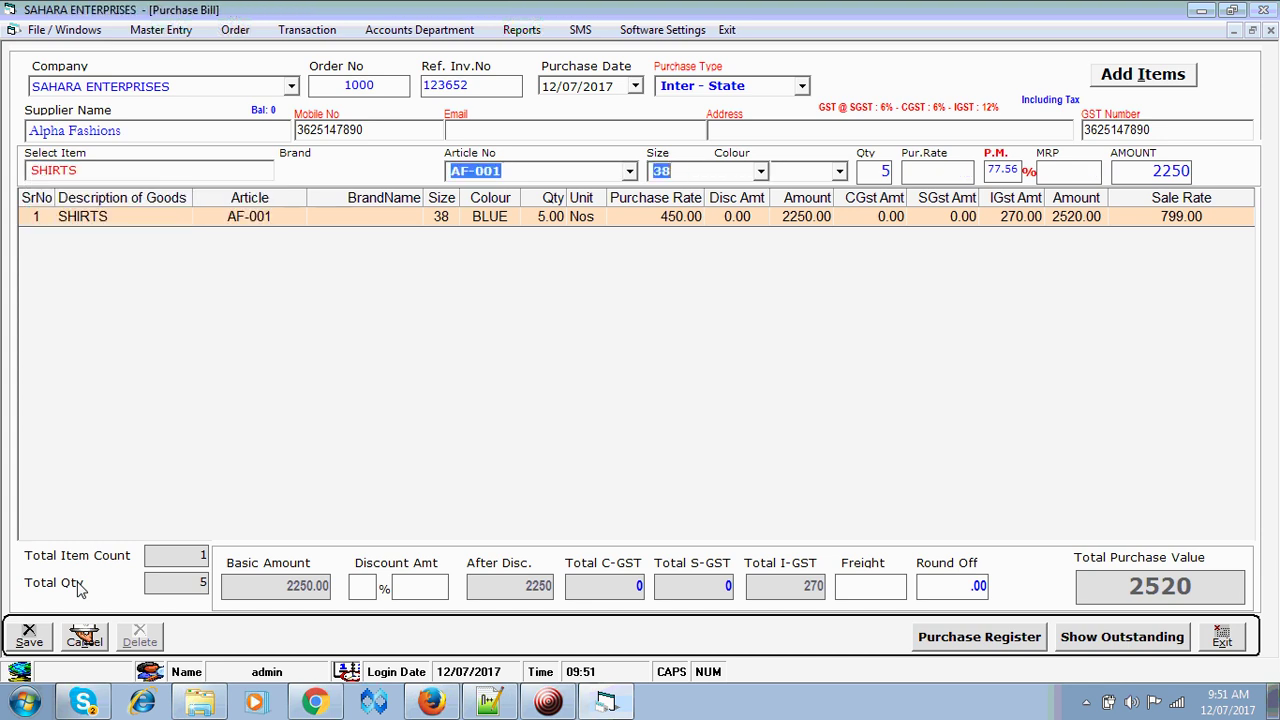
type("40")
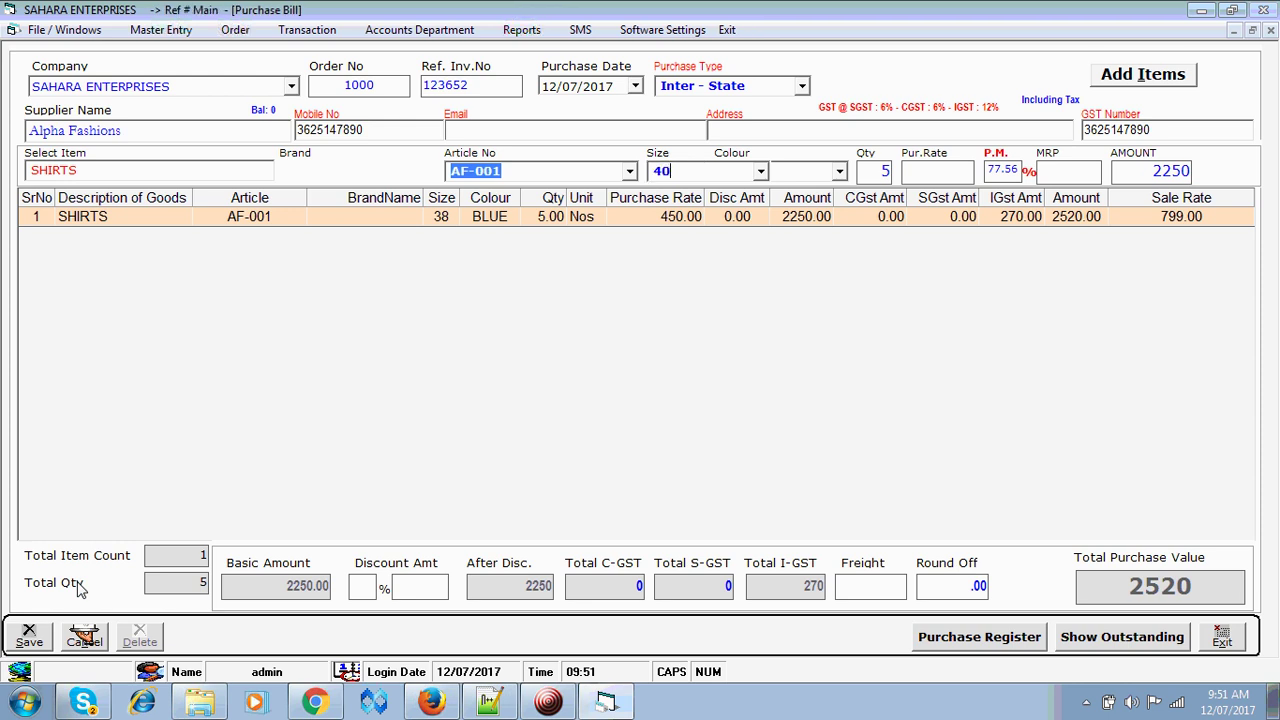
key("Return")
- Add the size-40 line at purchase rate 485 with MRP 850, then select TROUSERS
key("Return")
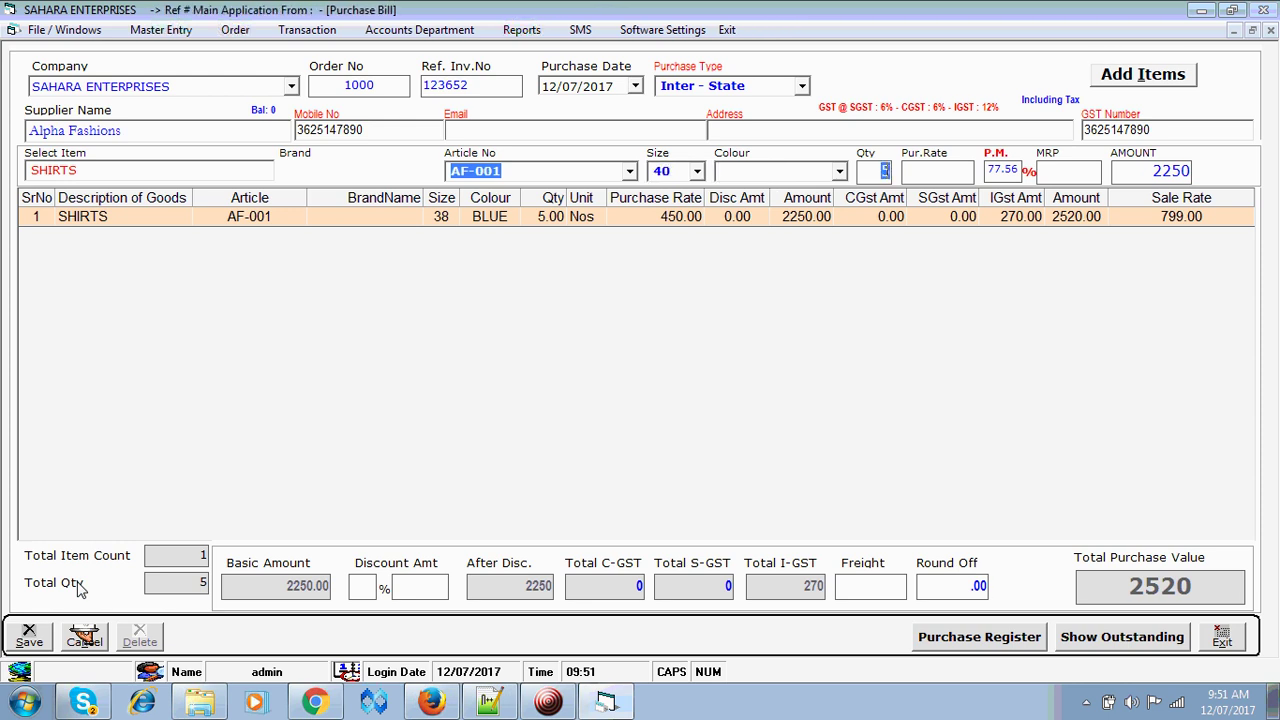
key("Return")
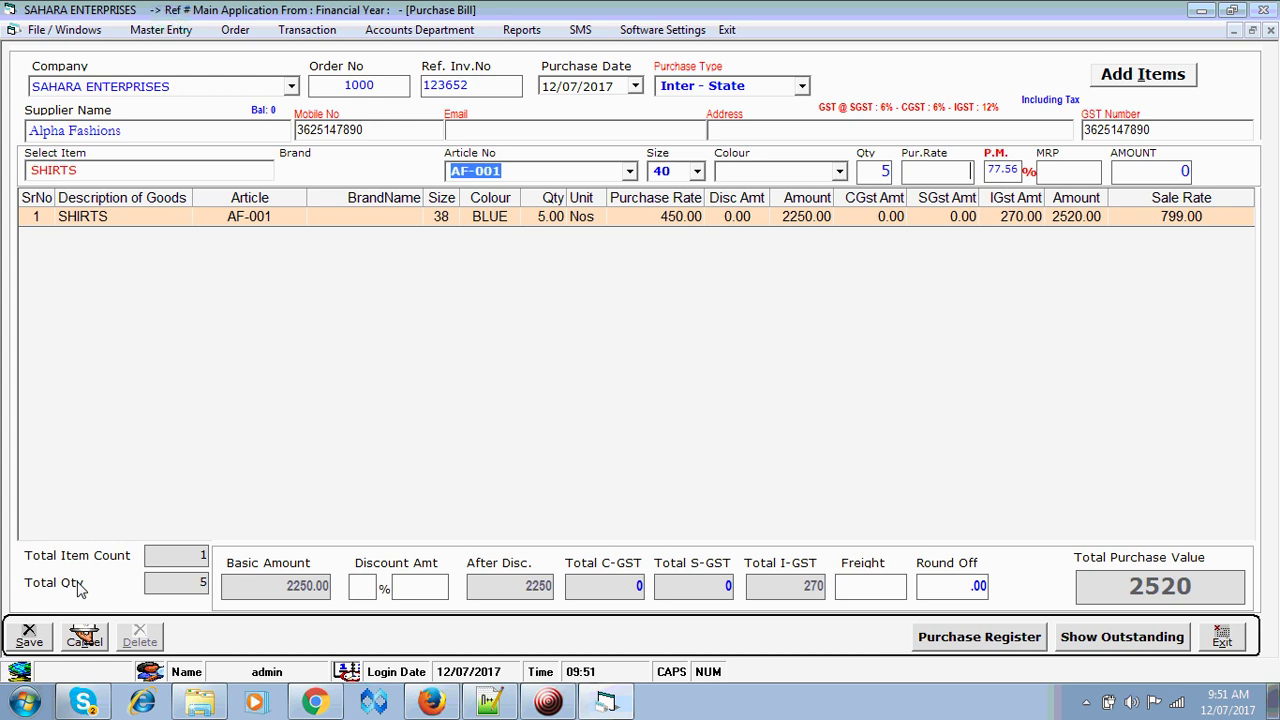
type("485")
key("Return")
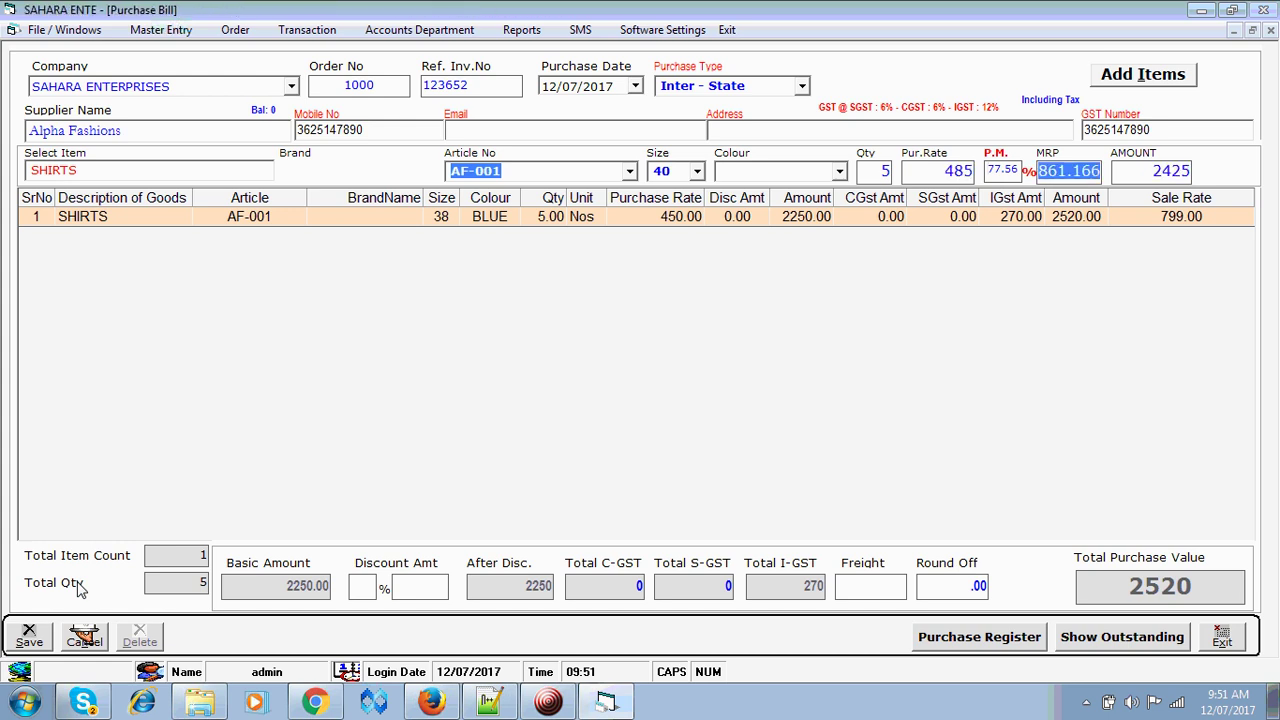
type("850")
key("Return")
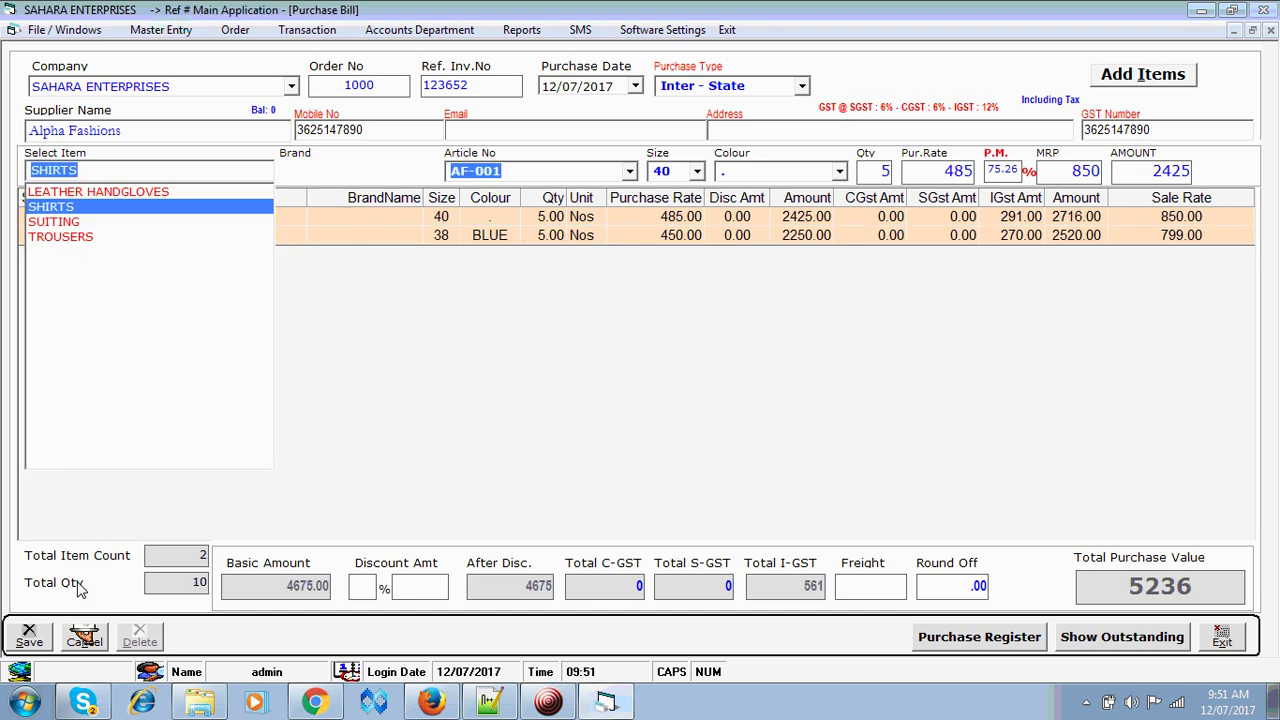
key("Down")
key("Down")
key("Return")
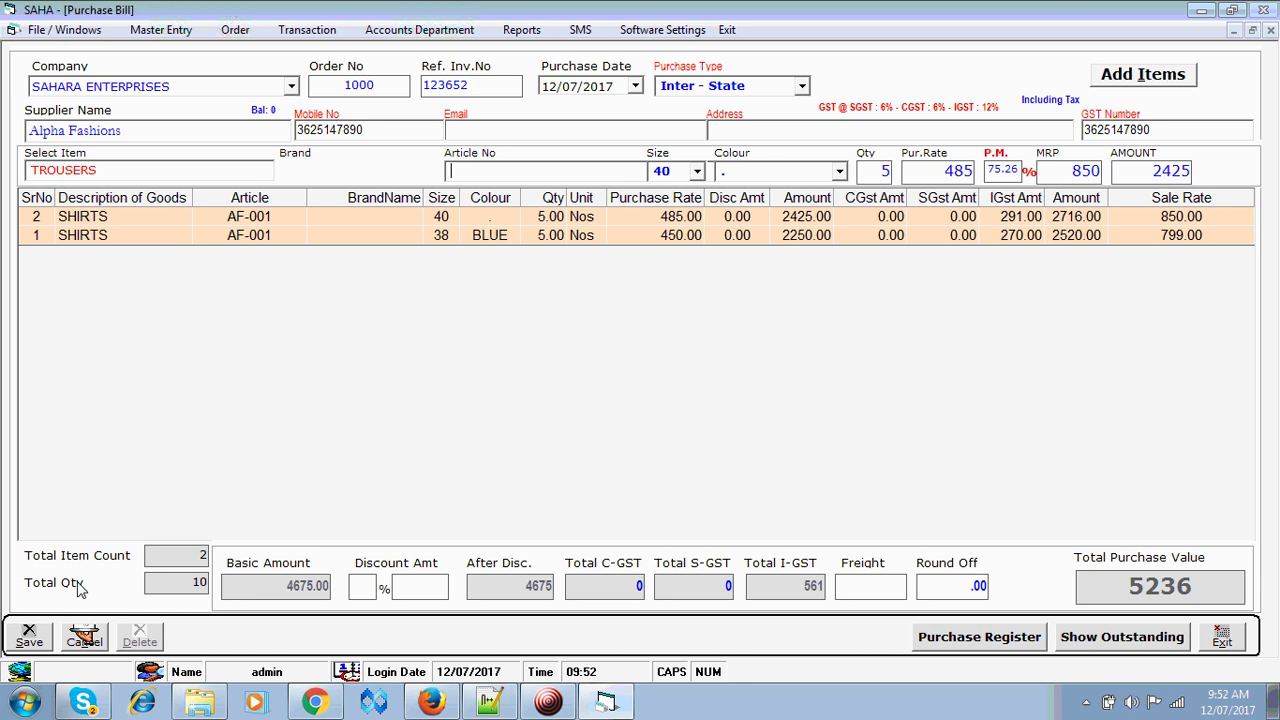
- Add 3 size-32 AF-TR001 trousers at purchase rate 1199 with MRP 1649
type("a")
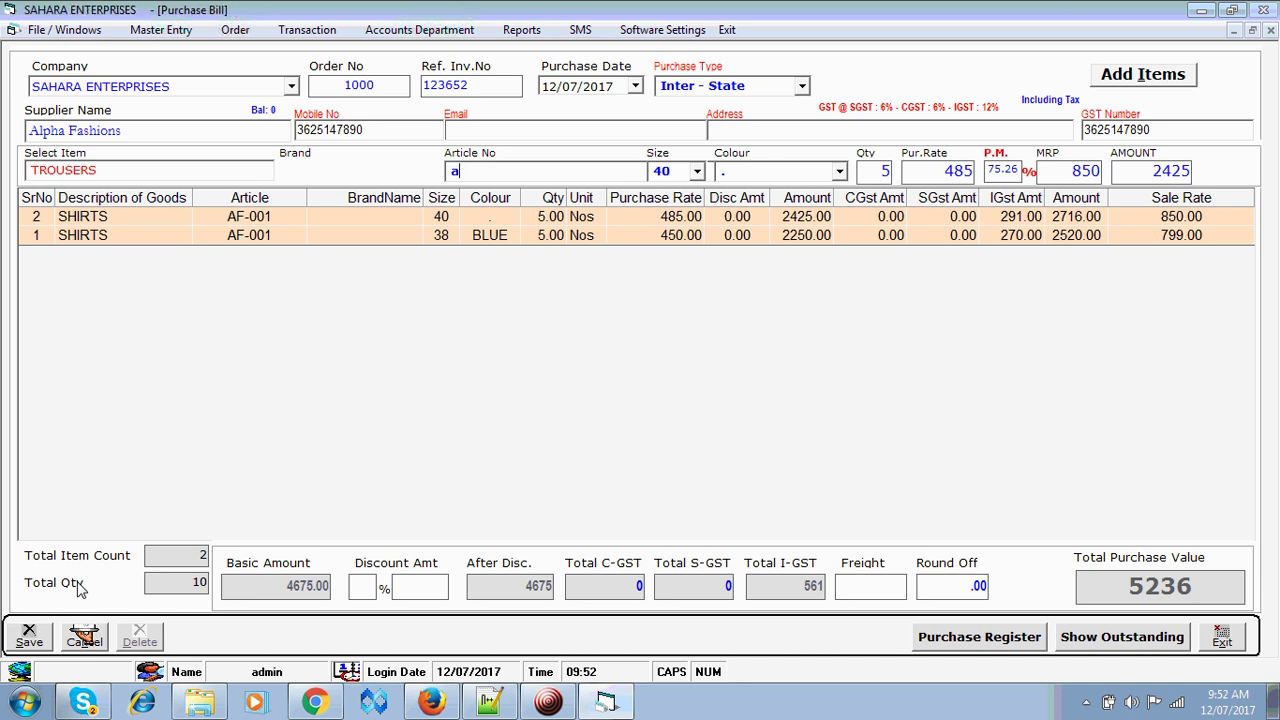
type("ff-tr00")
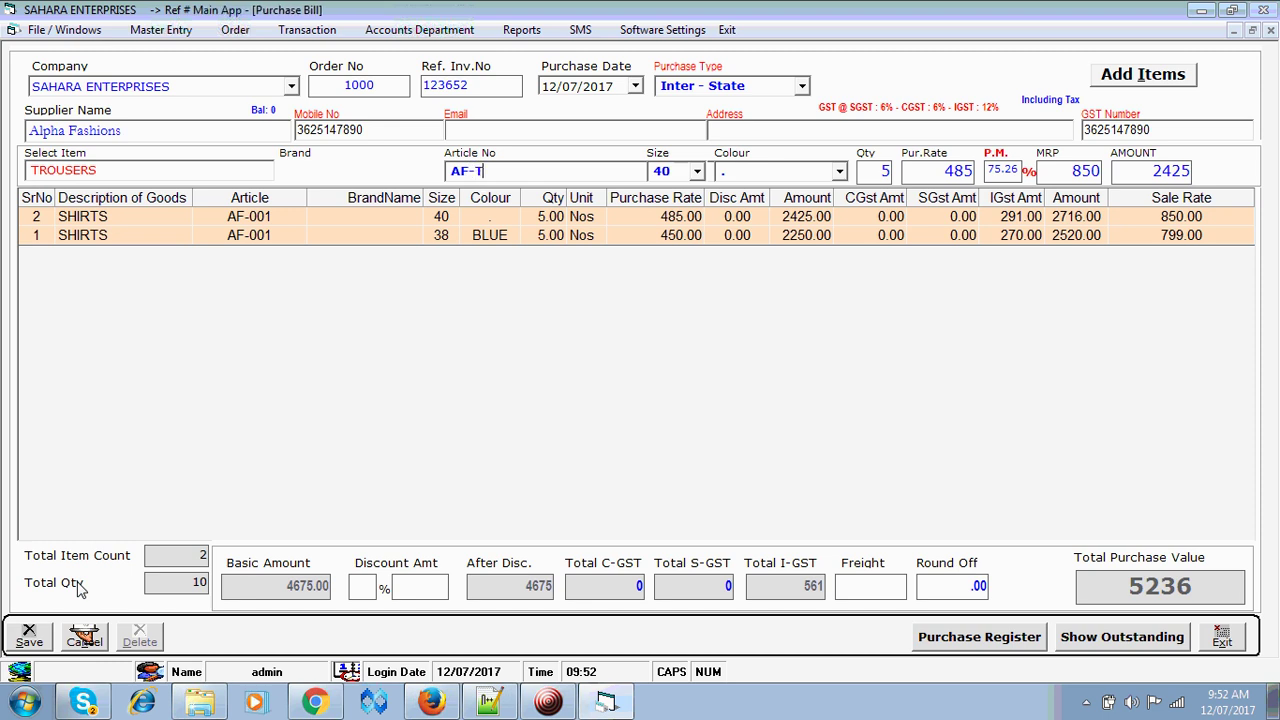
type("1")
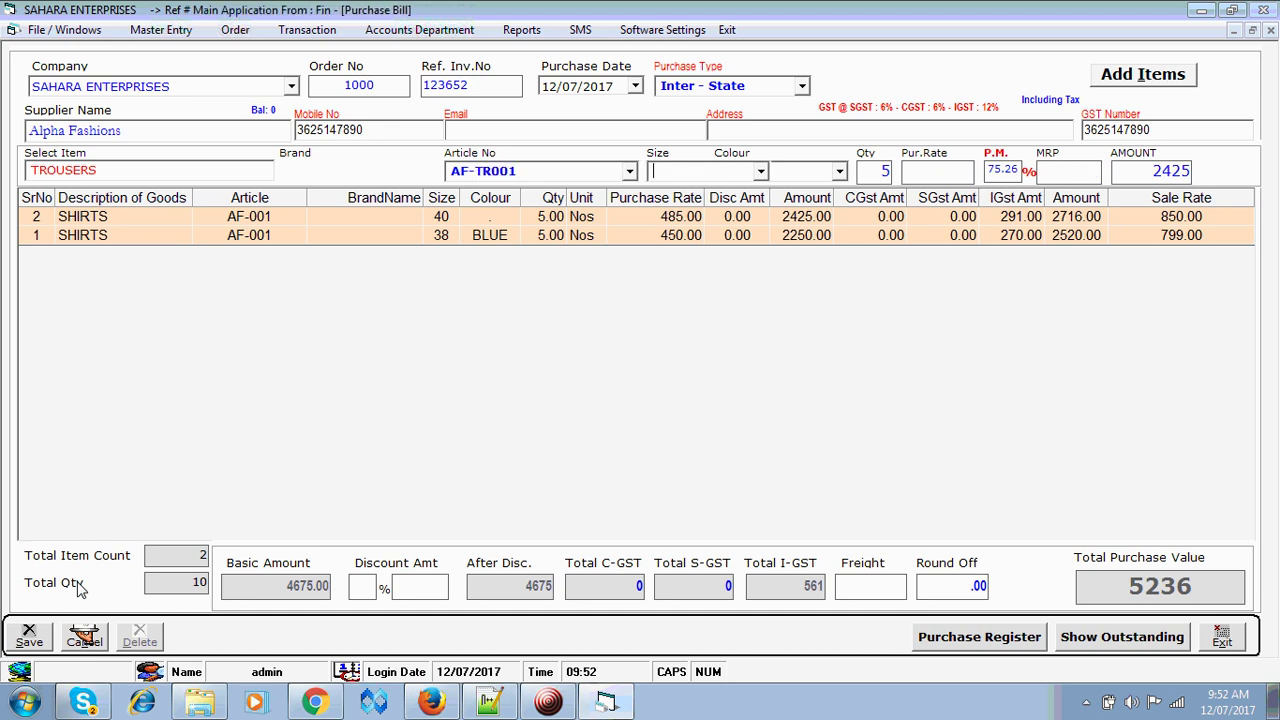
type("32")
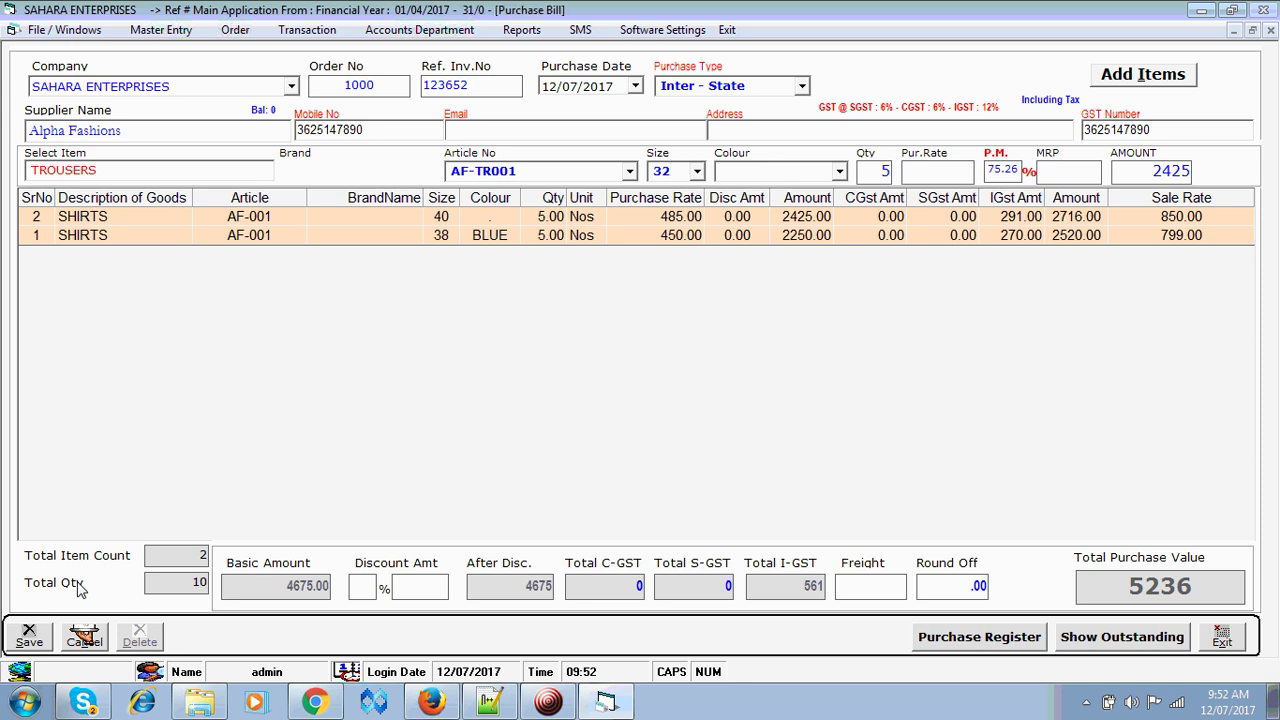
key("Return")
type("3")
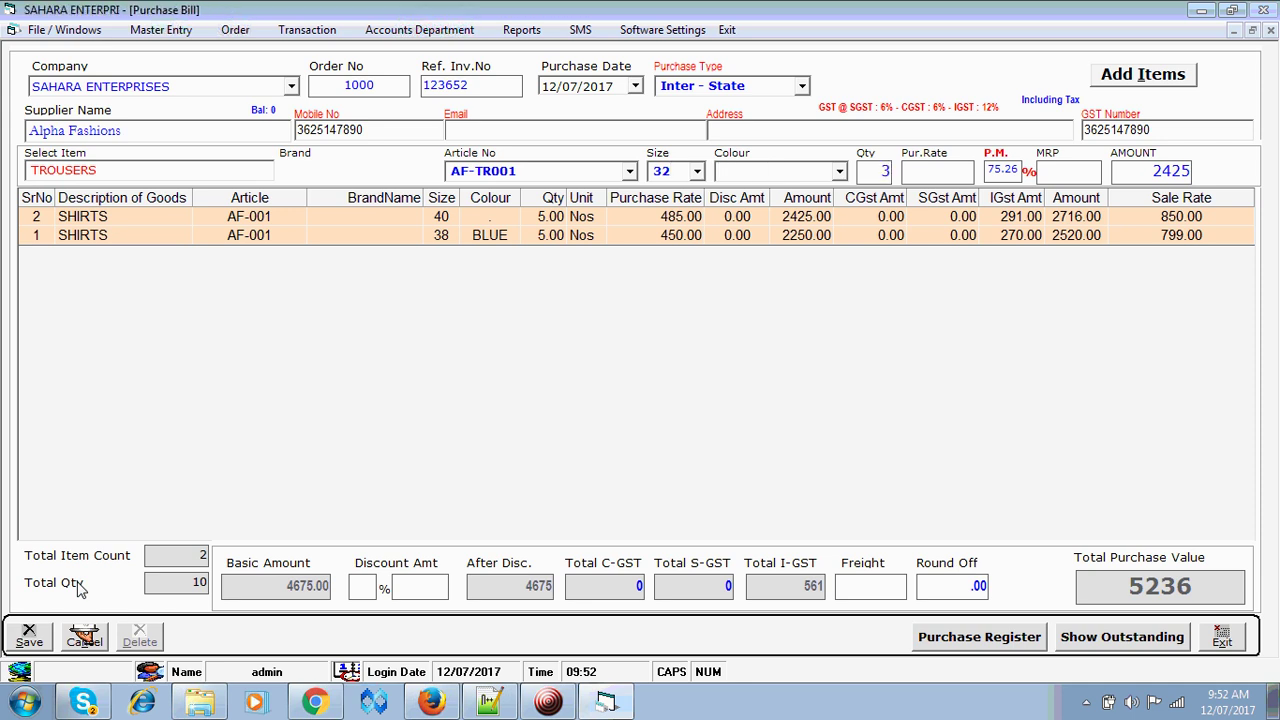
key("Return")
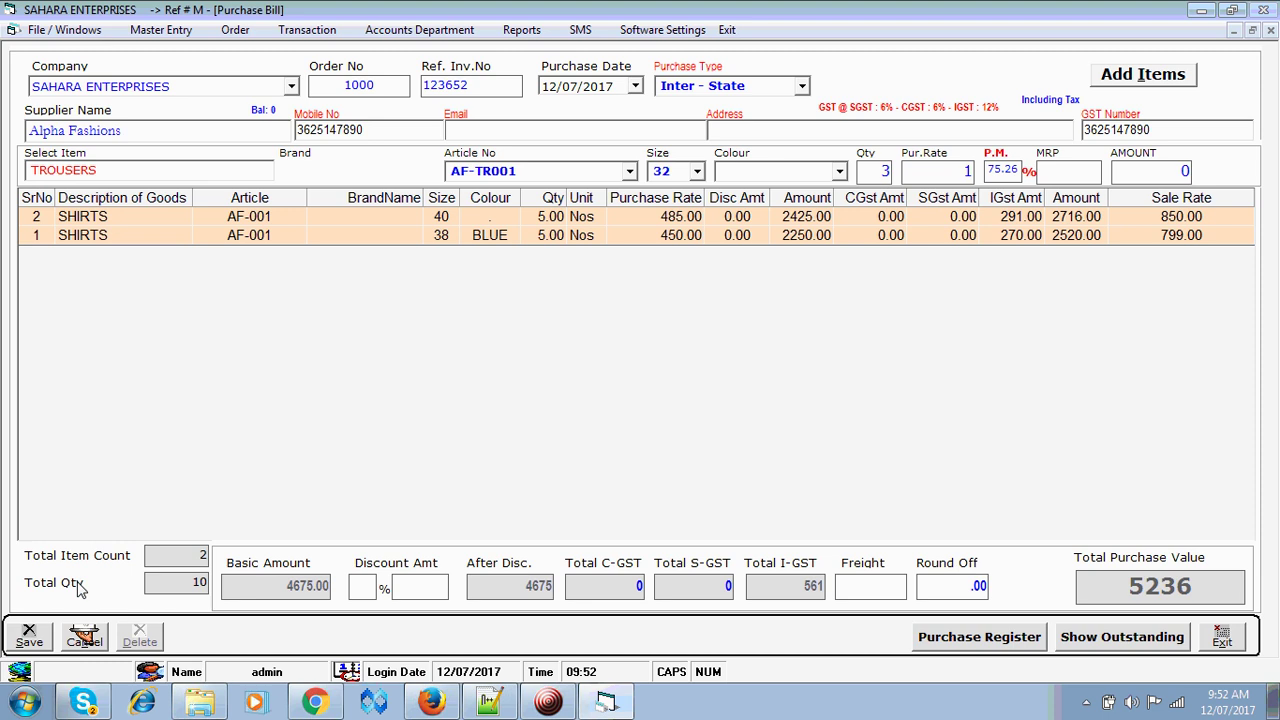
type("1199")
key("Return")
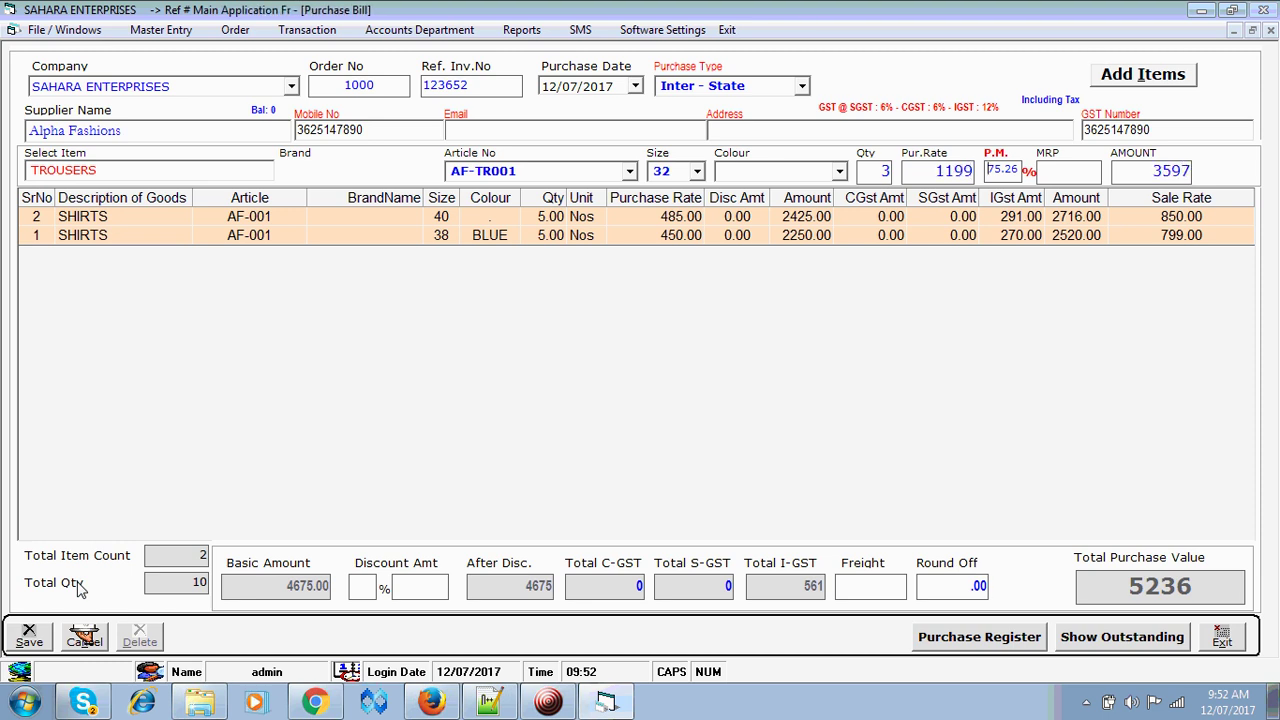
type("16")
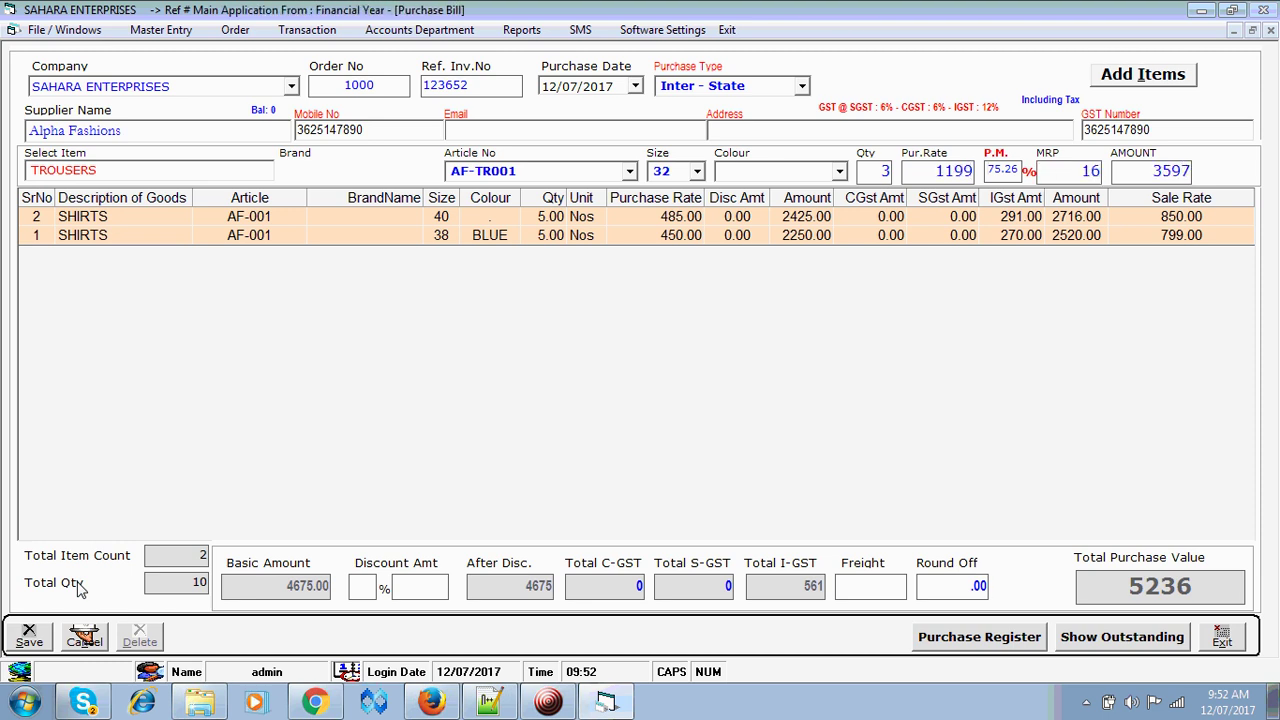
type("49")
key("Return")
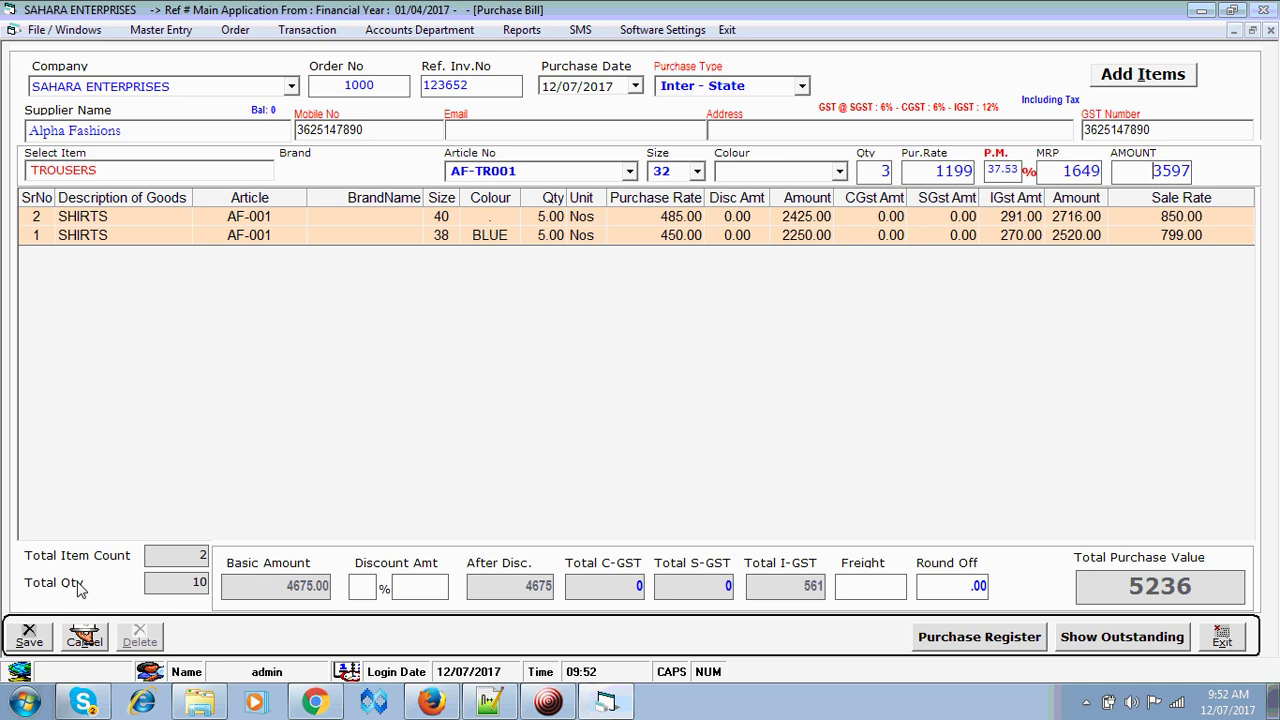
key("Escape")
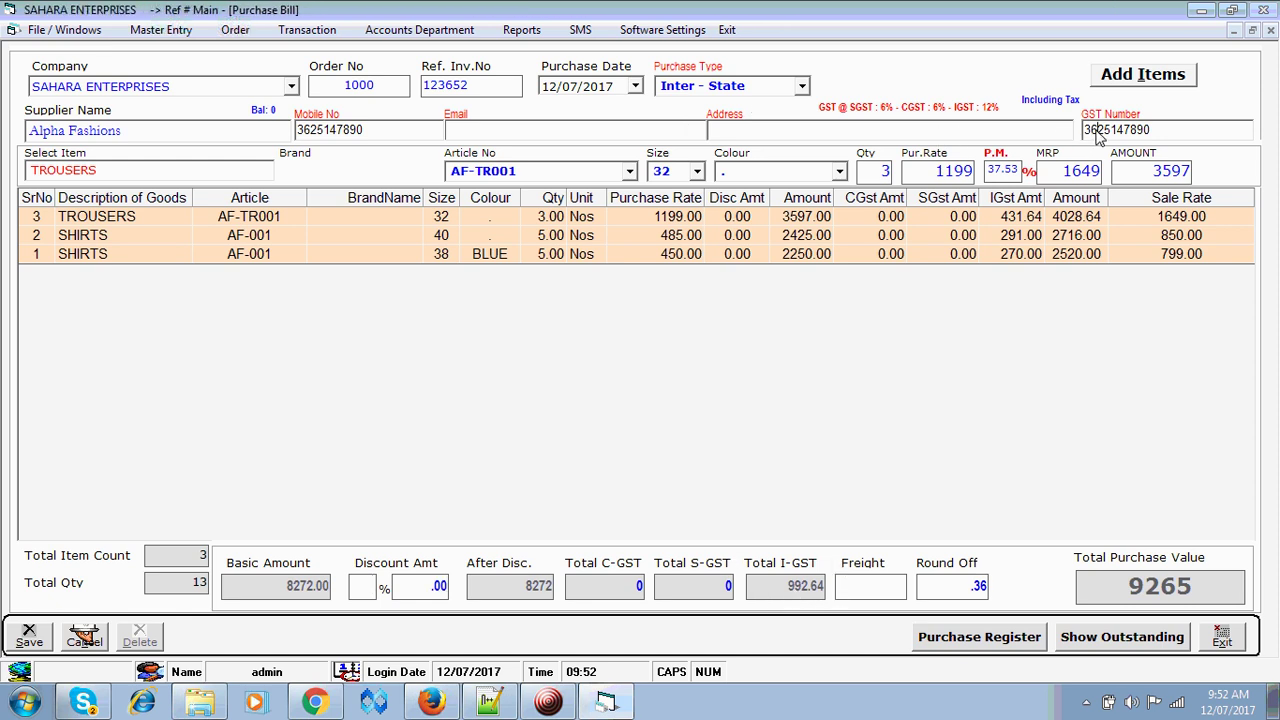
- Save the Alpha Fashions purchase bill totalling 9265.00
left_click_drag(1097, 137, 1083, 140)
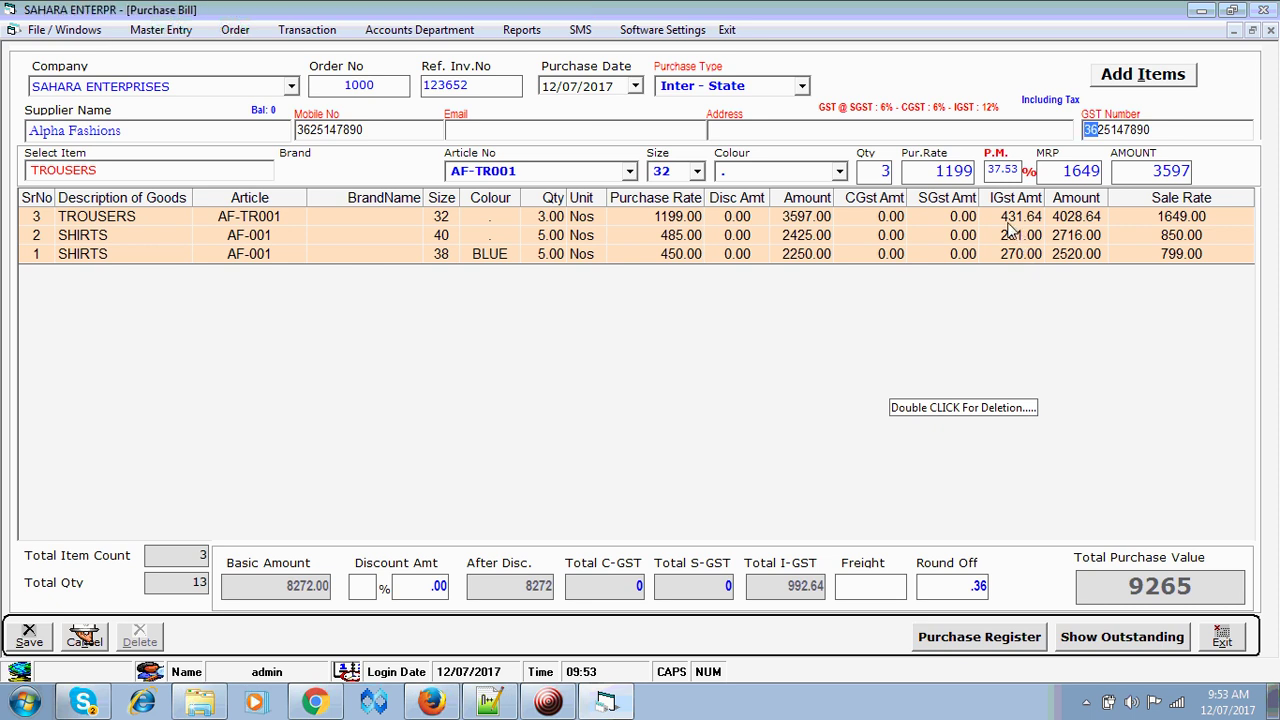
left_click(32, 642)
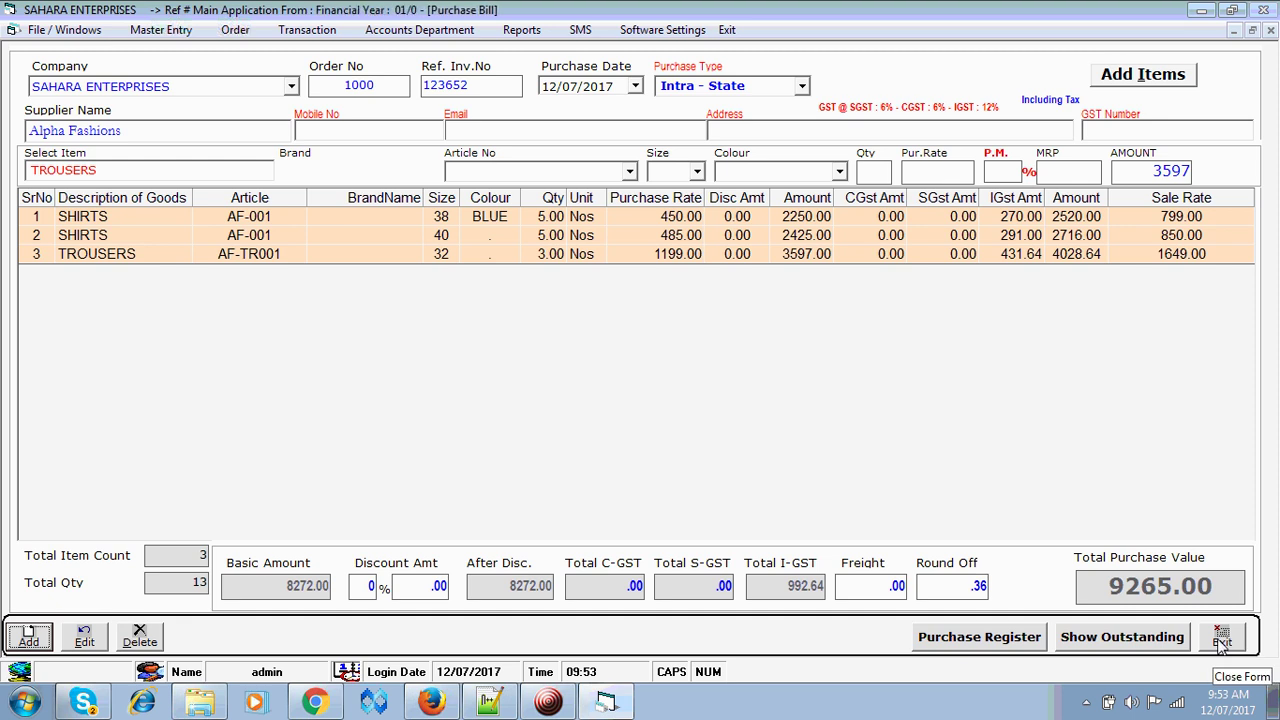
- Close the purchase bill, reopen it to check it, and close it again
left_click(1222, 640)
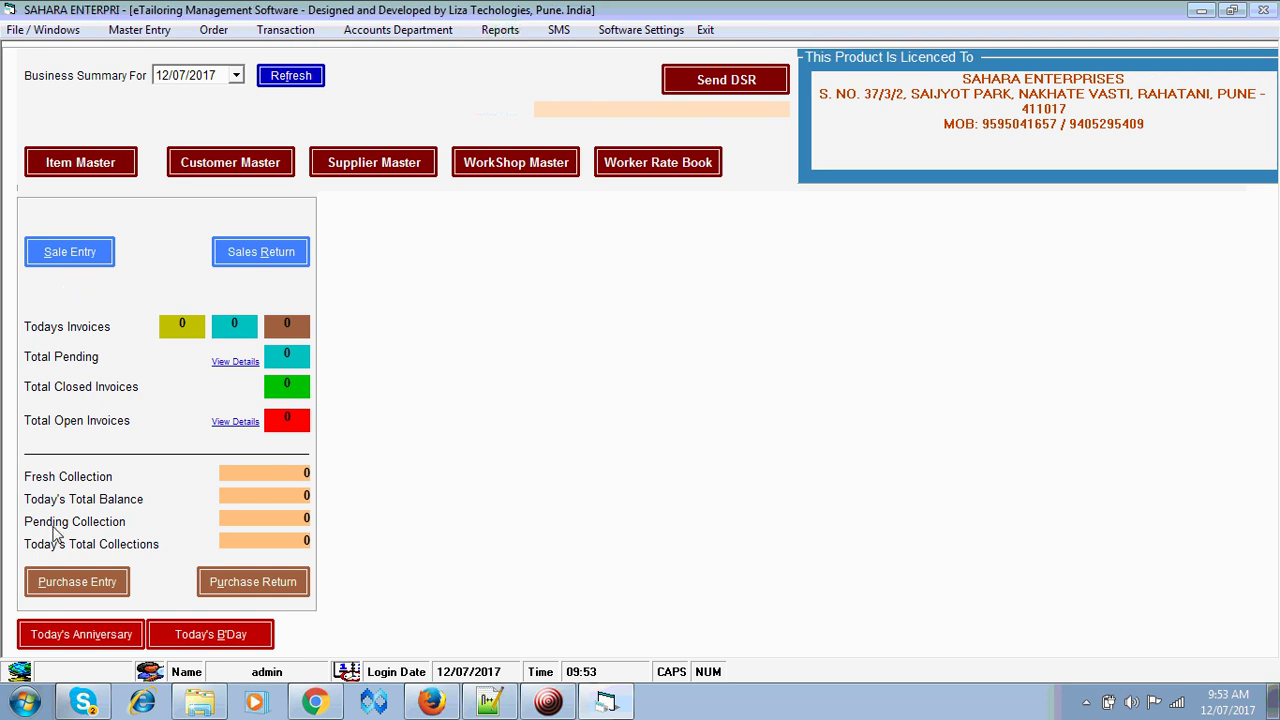
left_click(86, 590)
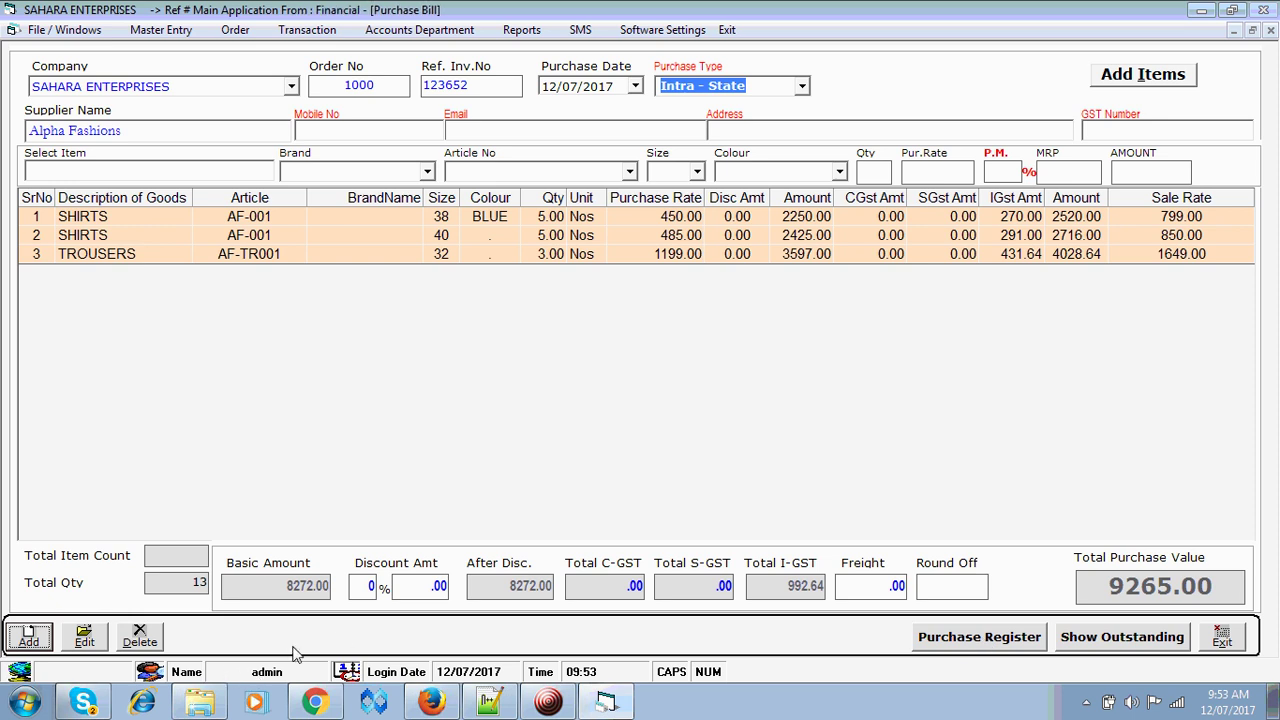
left_click(1228, 638)
- Tick Barcode Enabled in the Sale / Purchase software settings and save
left_click(640, 29)
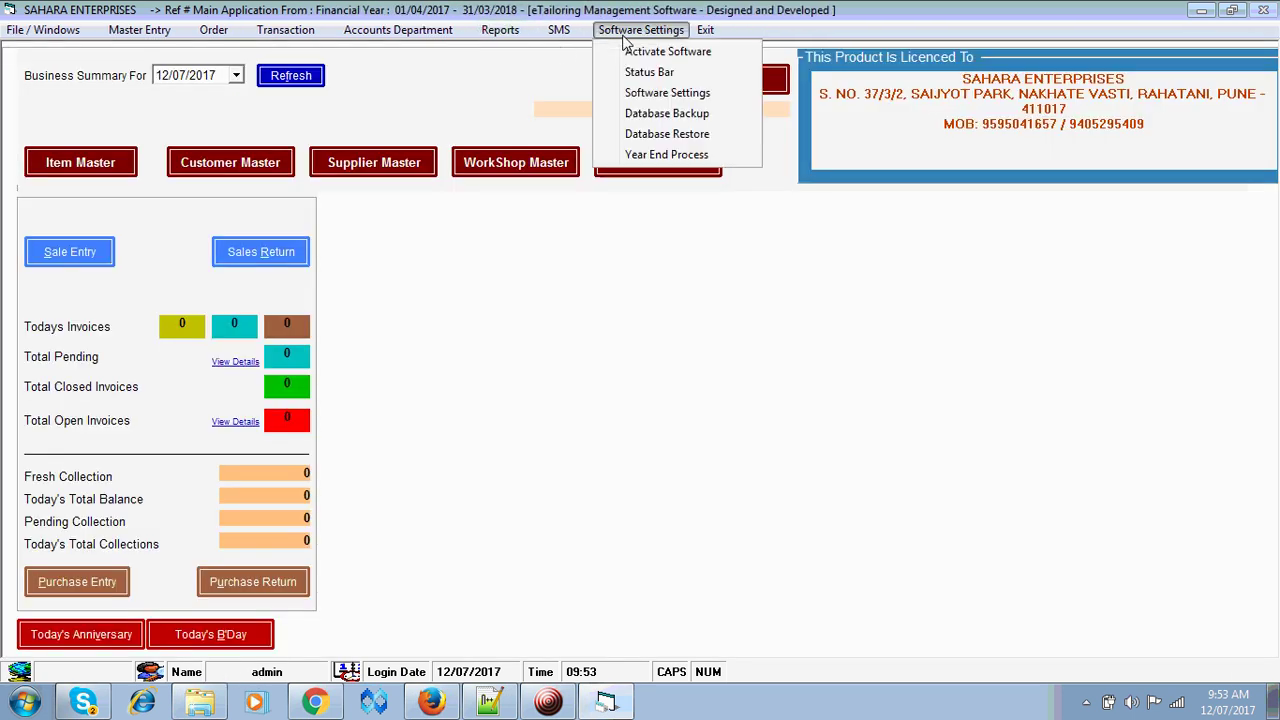
left_click(668, 93)
left_click(430, 70)
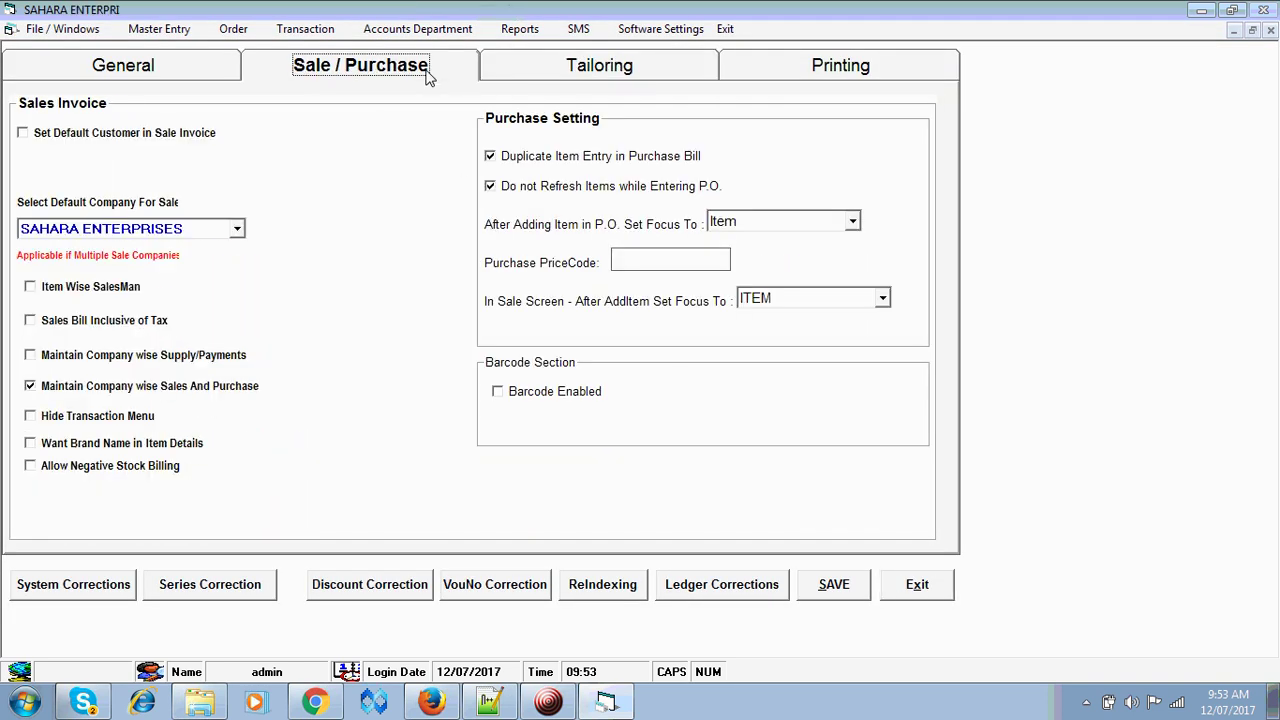
left_click(513, 395)
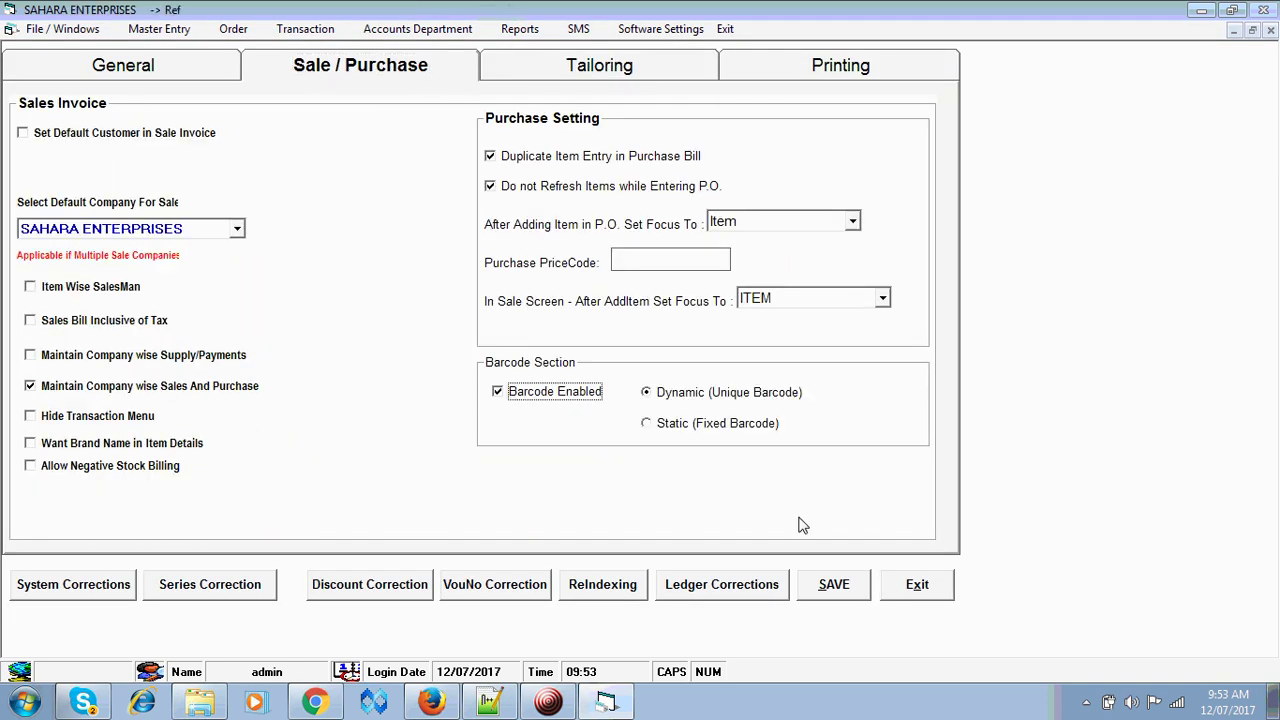
left_click(835, 585)
left_click(924, 589)
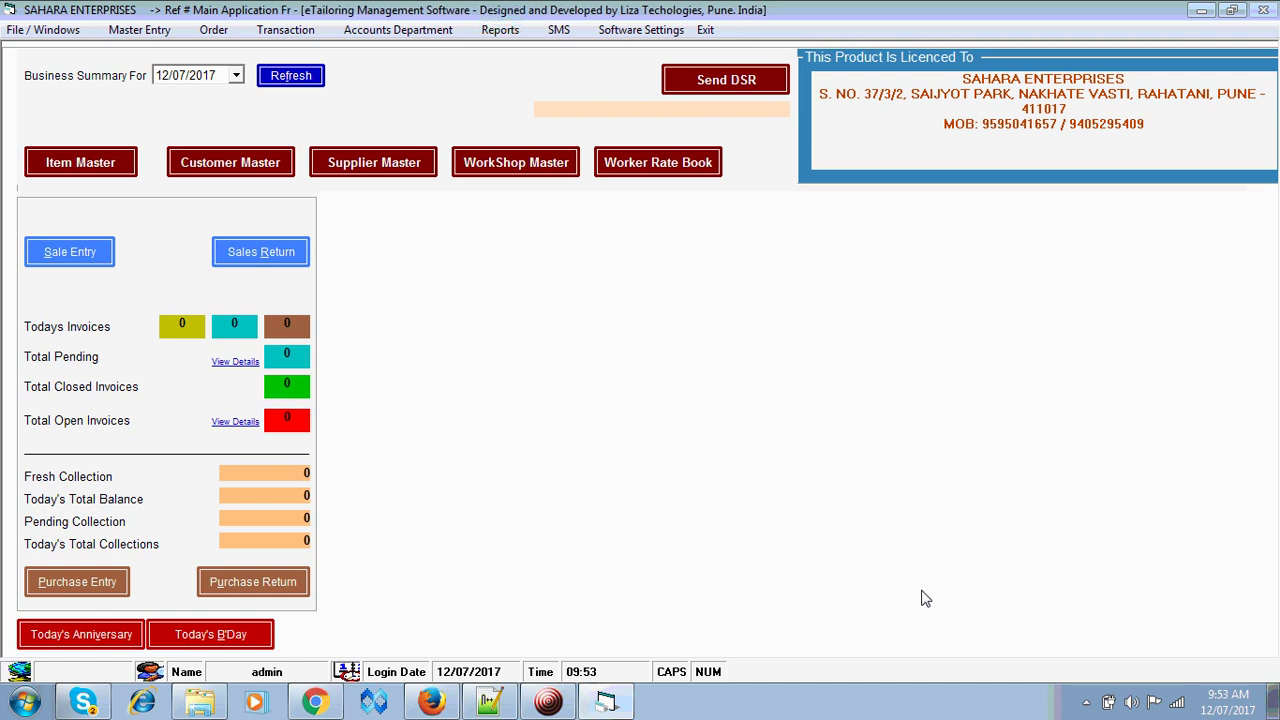
- Enable Want Multiple Barcode for the READYMADE item TROUSERS and save it
left_click(52, 170)
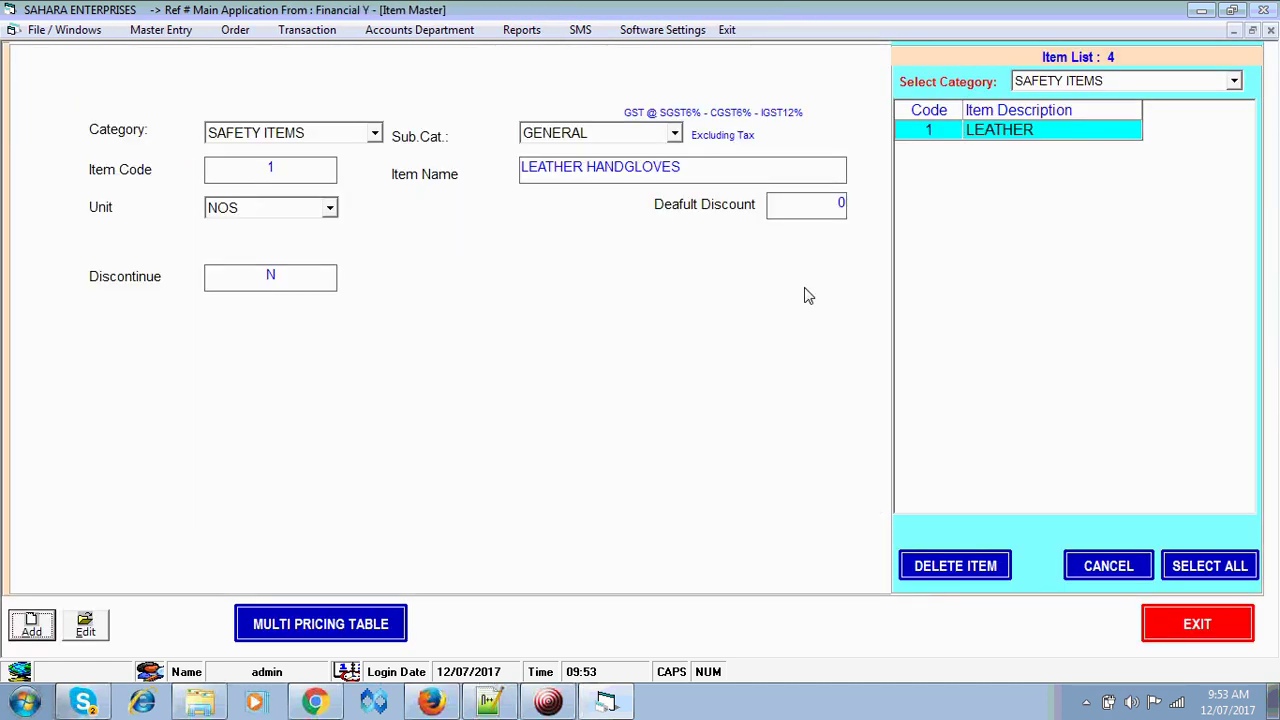
left_click(1050, 84)
left_click(1064, 109)
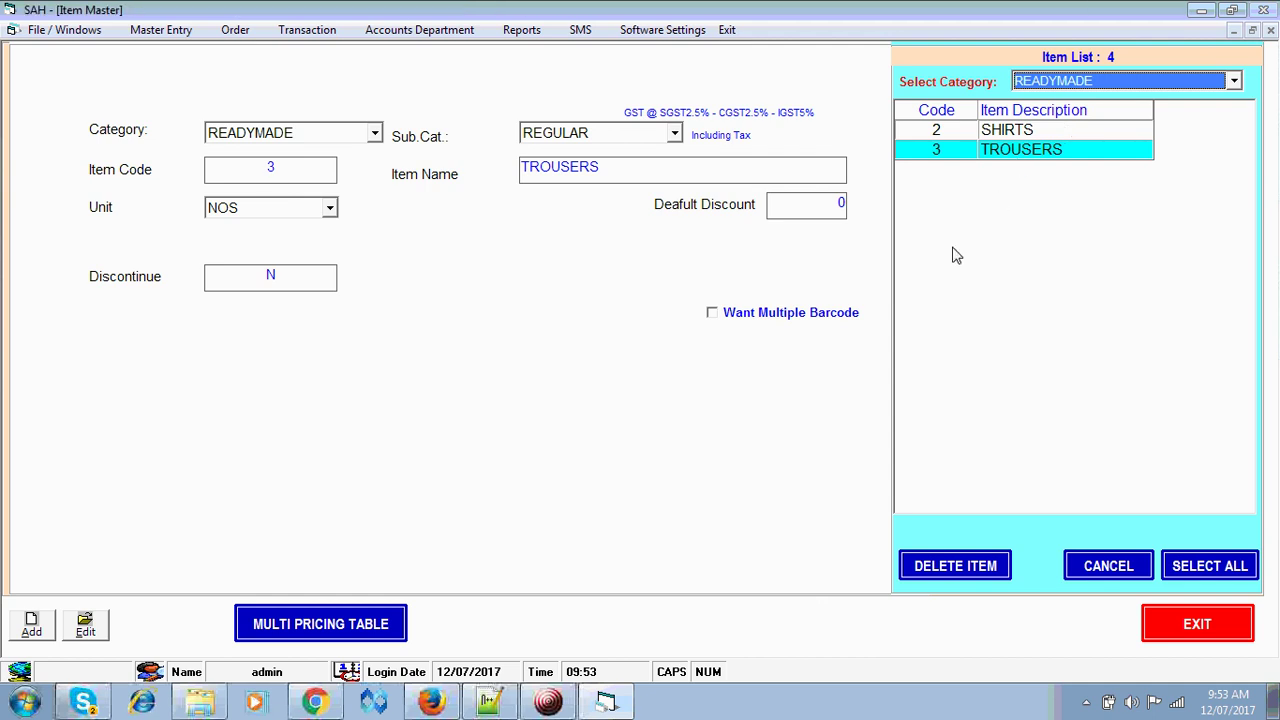
left_click(87, 630)
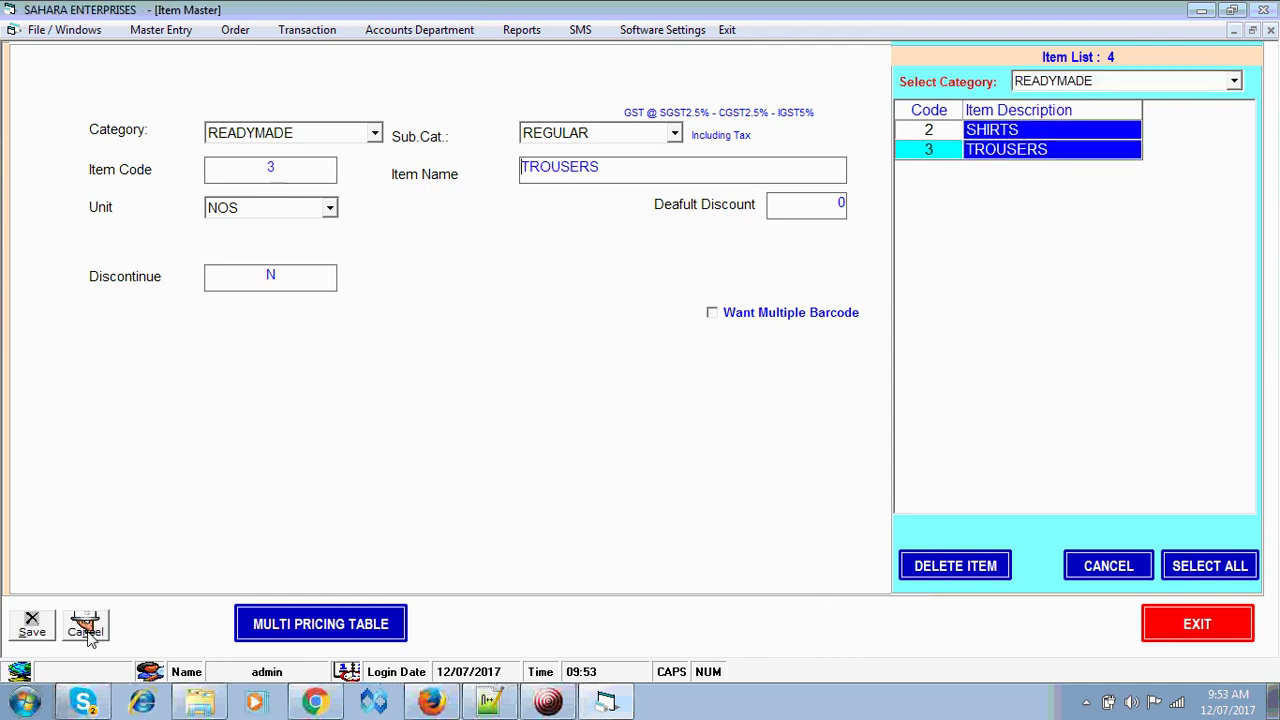
key("Tab")
key("Tab")
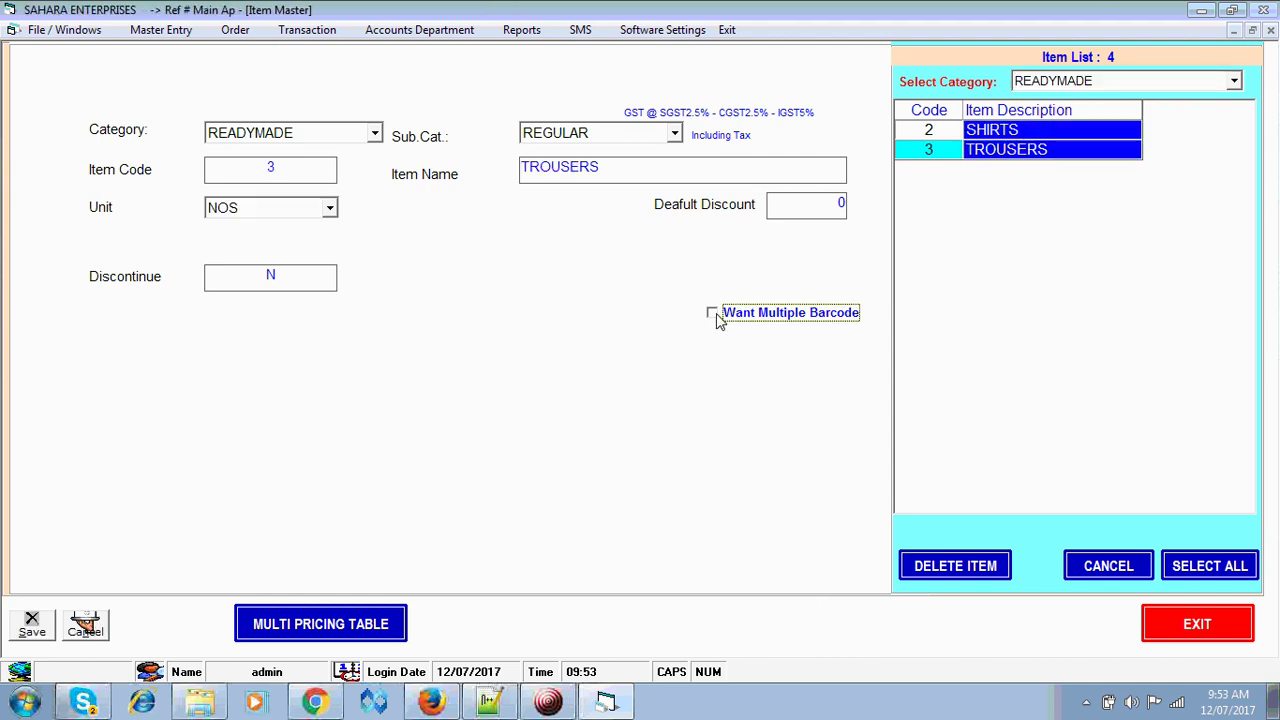
key("alt+s")
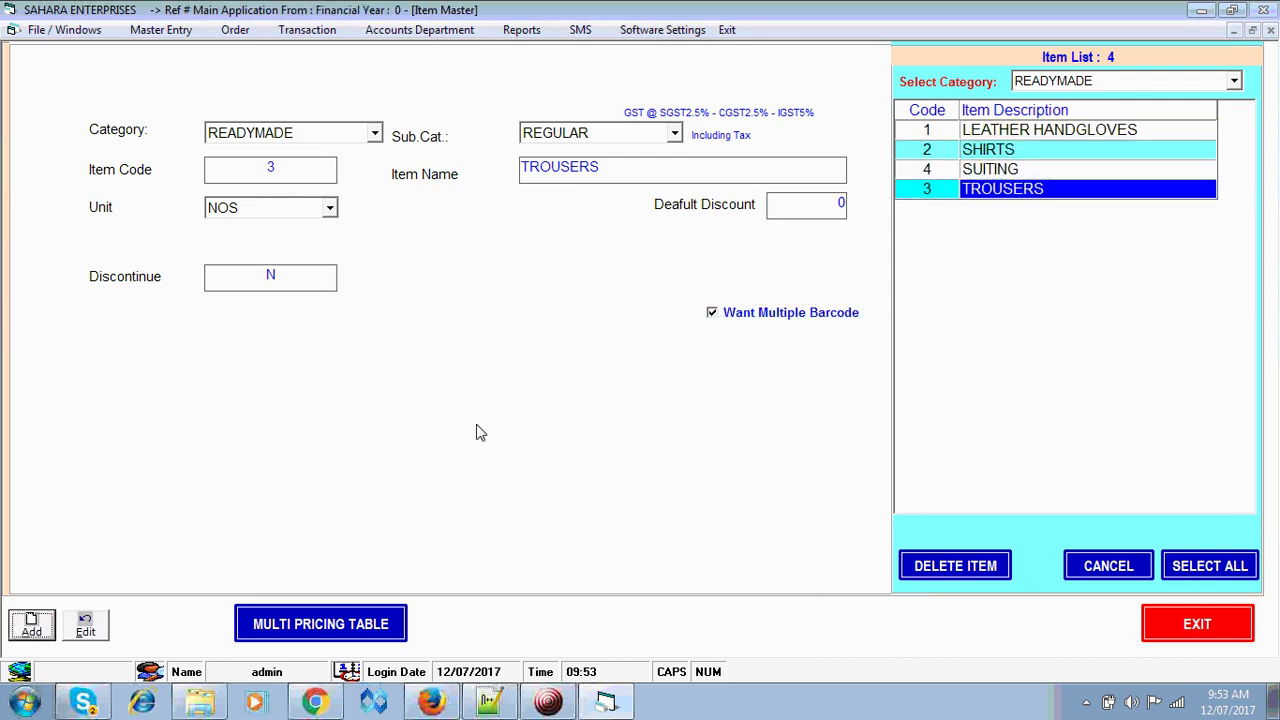
- Enable Want Multiple Barcode for SHIRTS, save it, and close the Item Master
left_click(1065, 155)
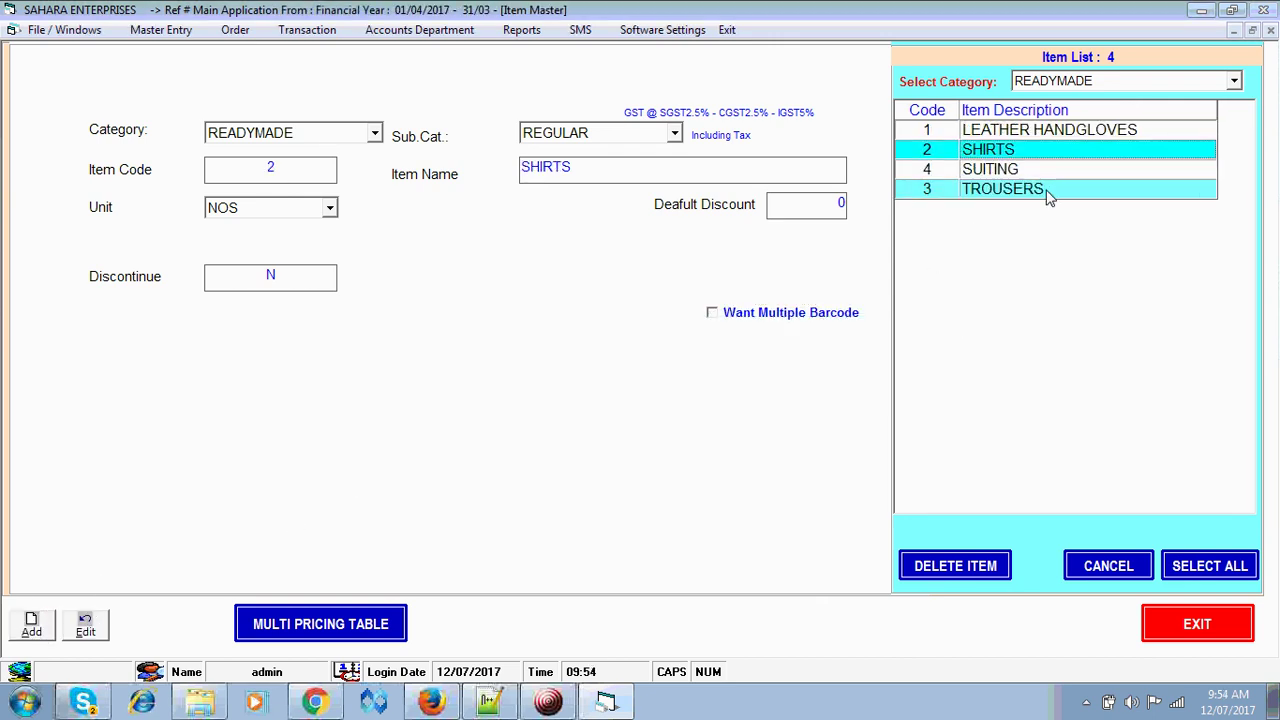
left_click(1047, 195)
left_click(1036, 152)
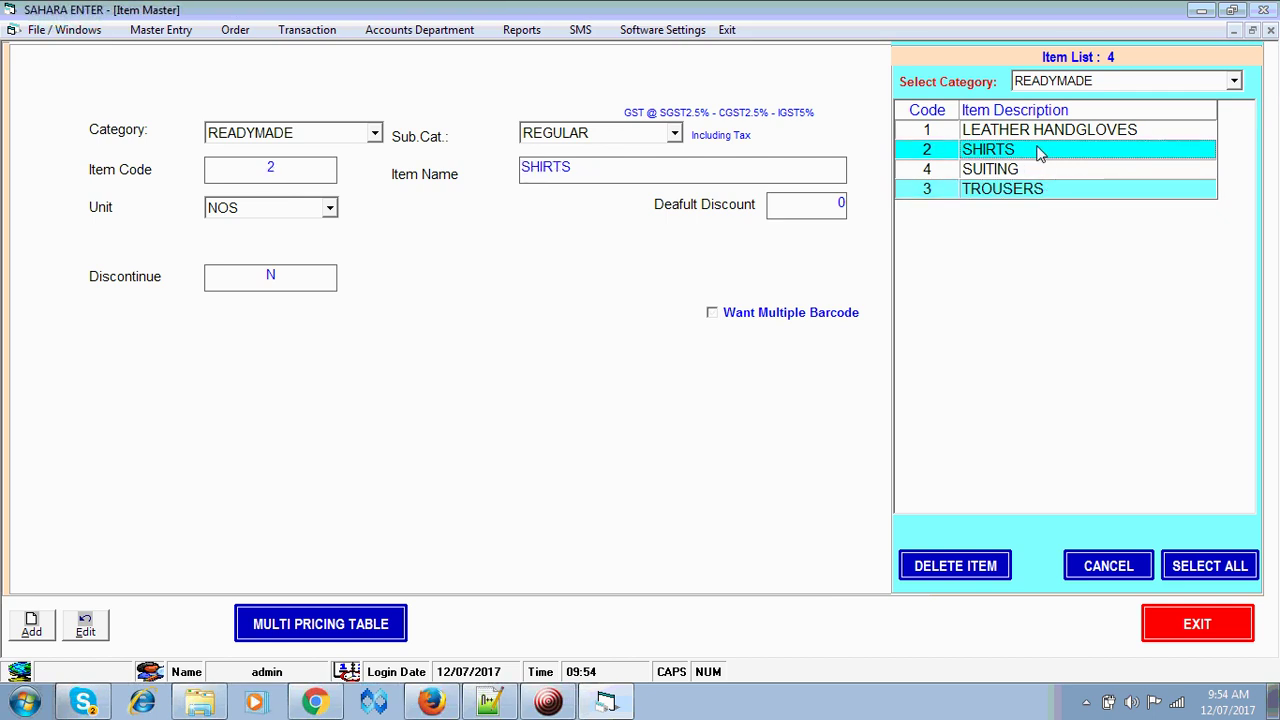
left_click(85, 625)
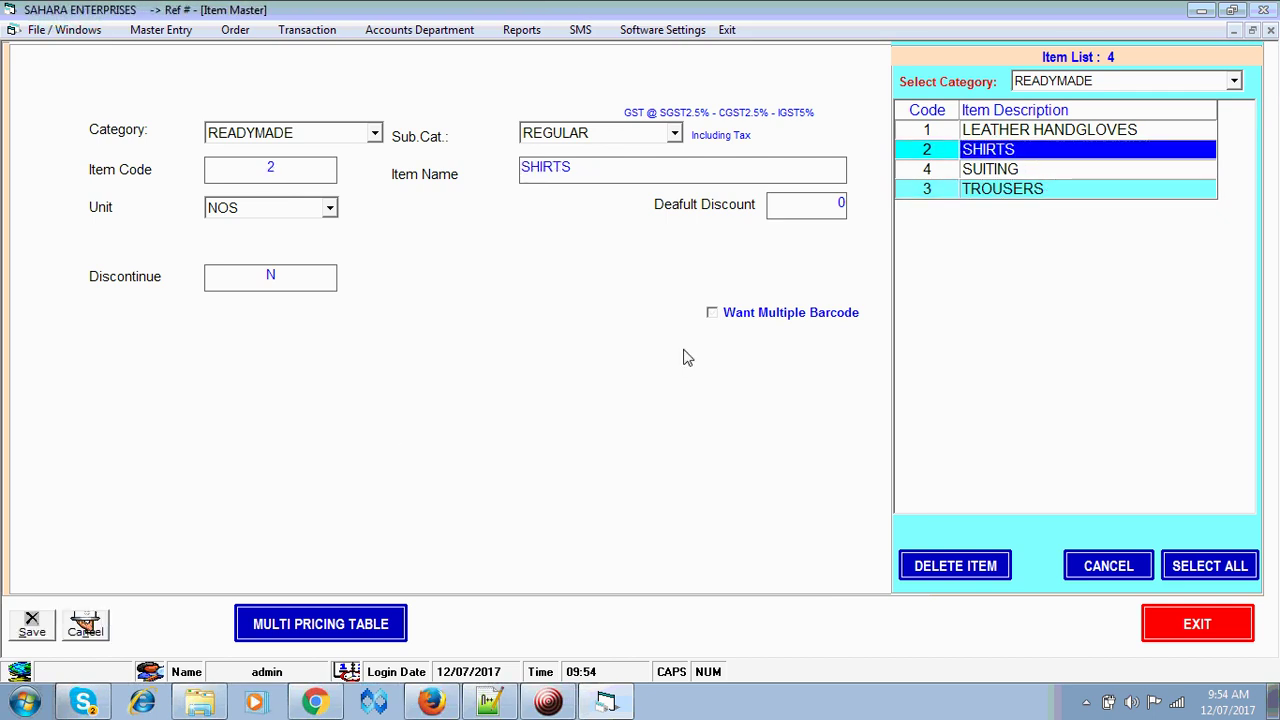
left_click(711, 314)
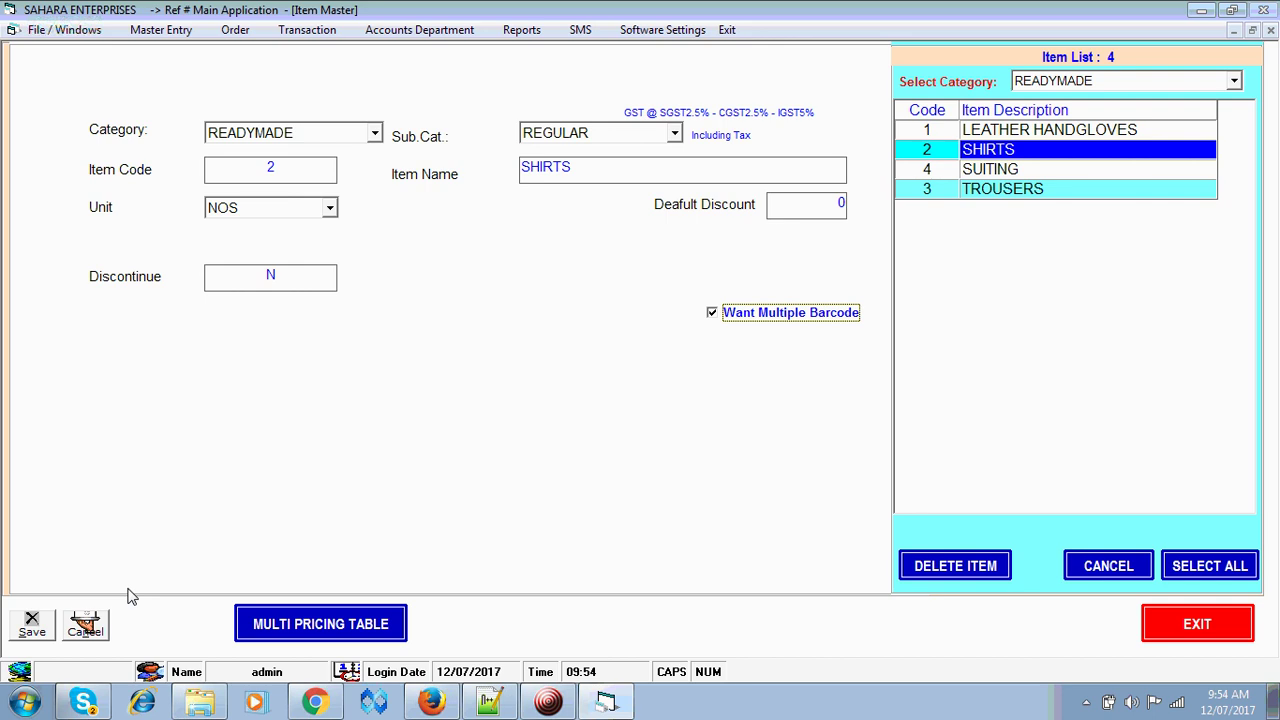
left_click(33, 628)
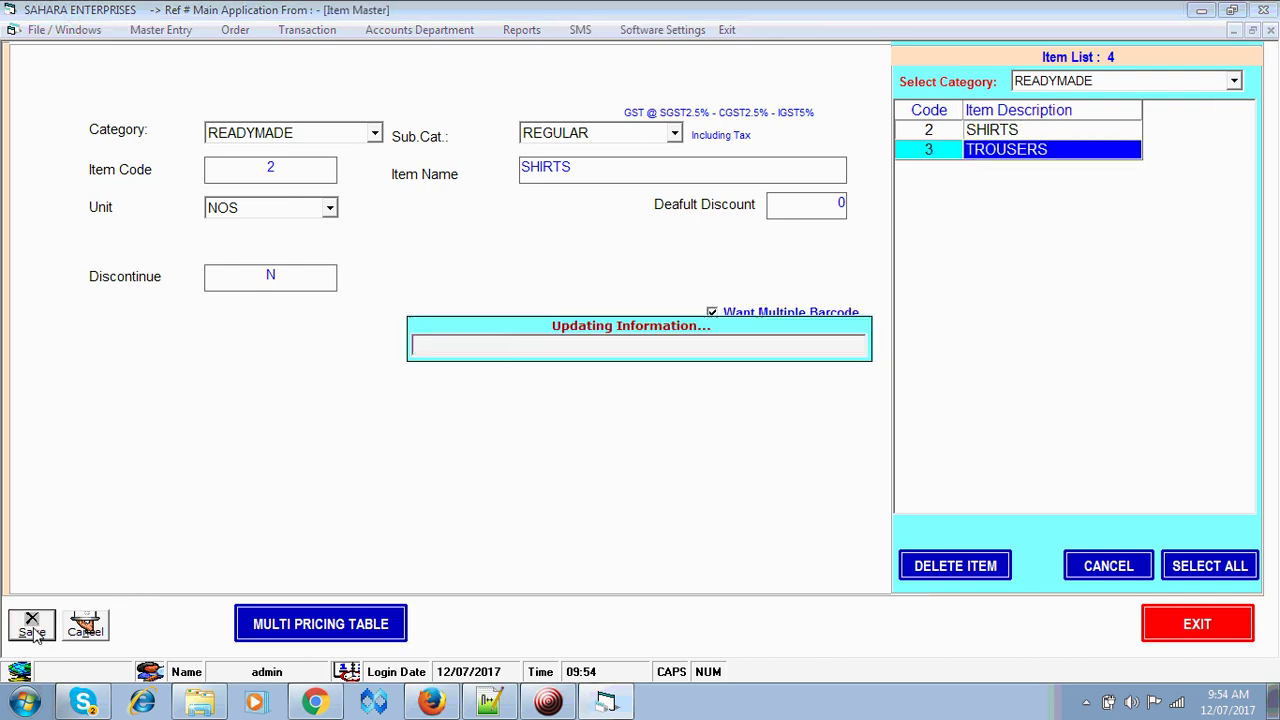
left_click(1209, 623)
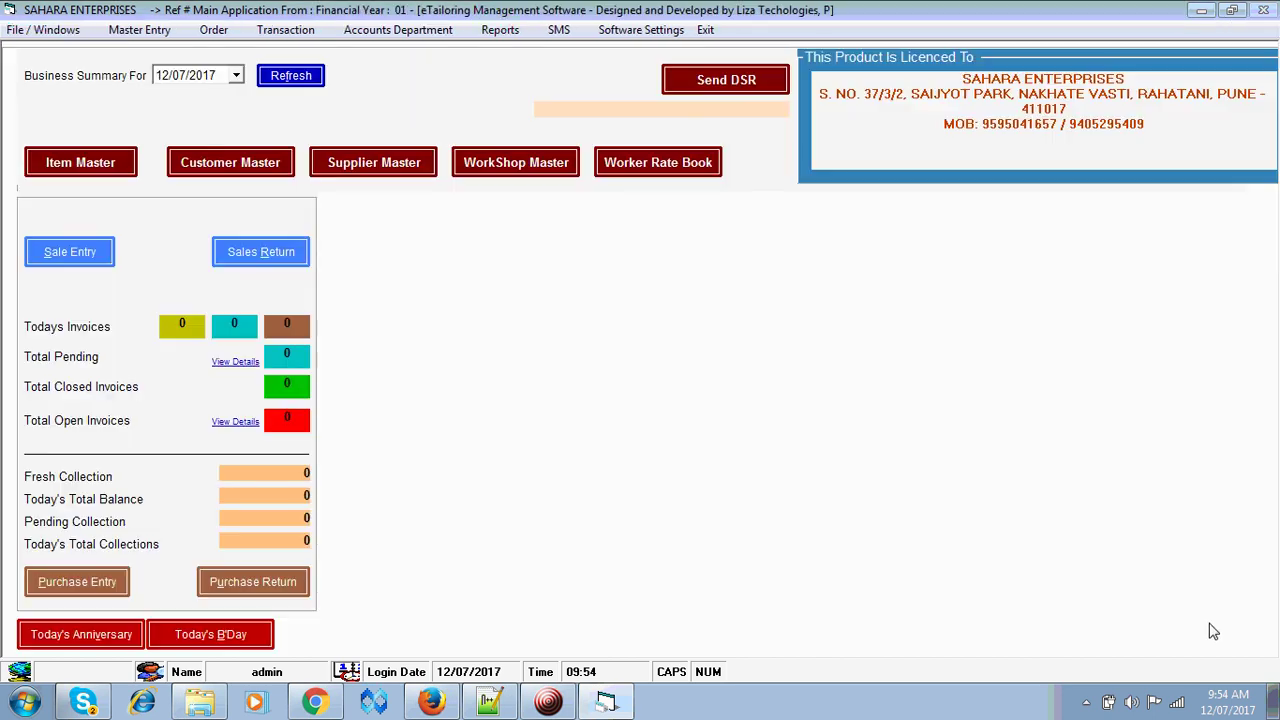
- Preview the 13 shirt and trouser labels in Print Barcode Format 1, then close the purchase bill
left_click(78, 588)
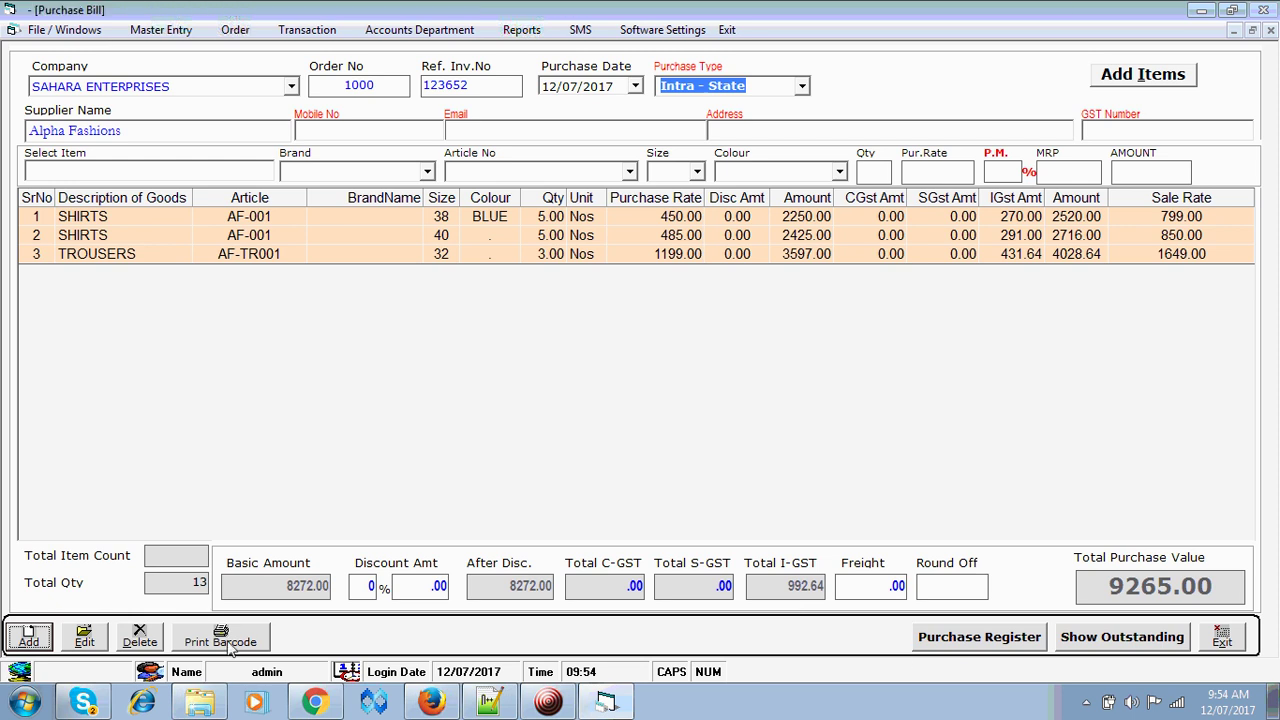
left_click(212, 648)
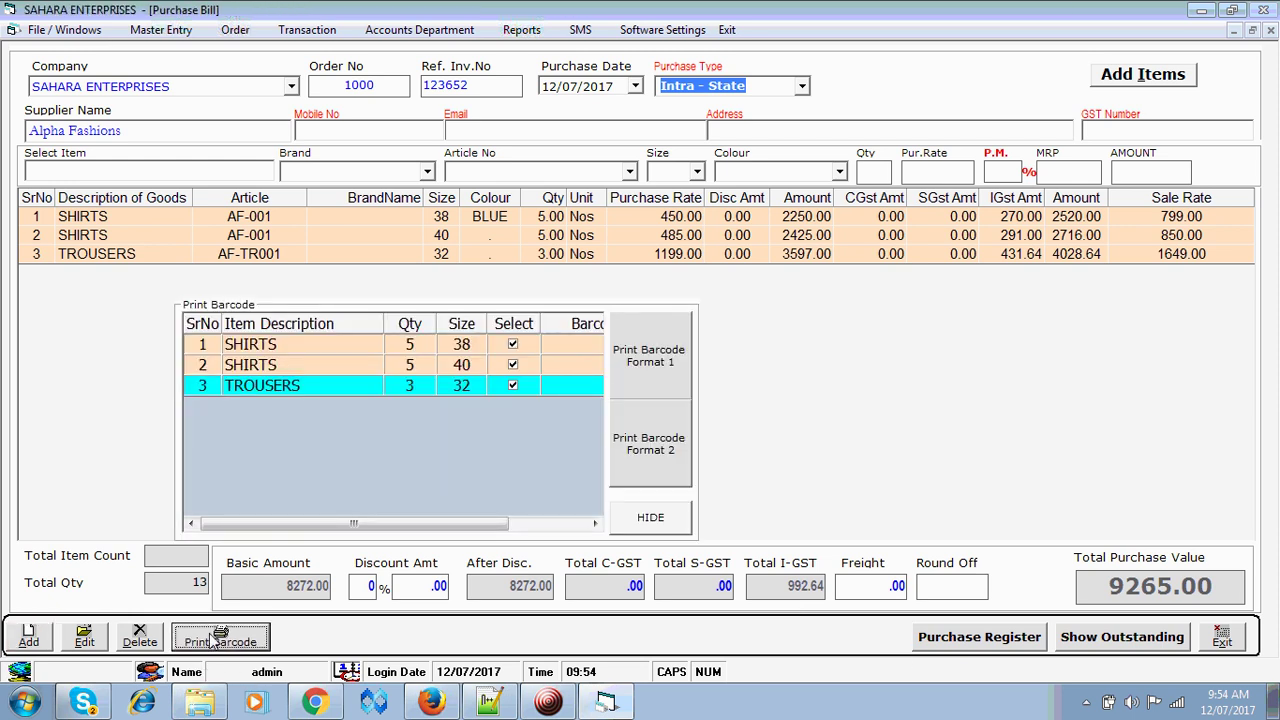
left_click(650, 358)
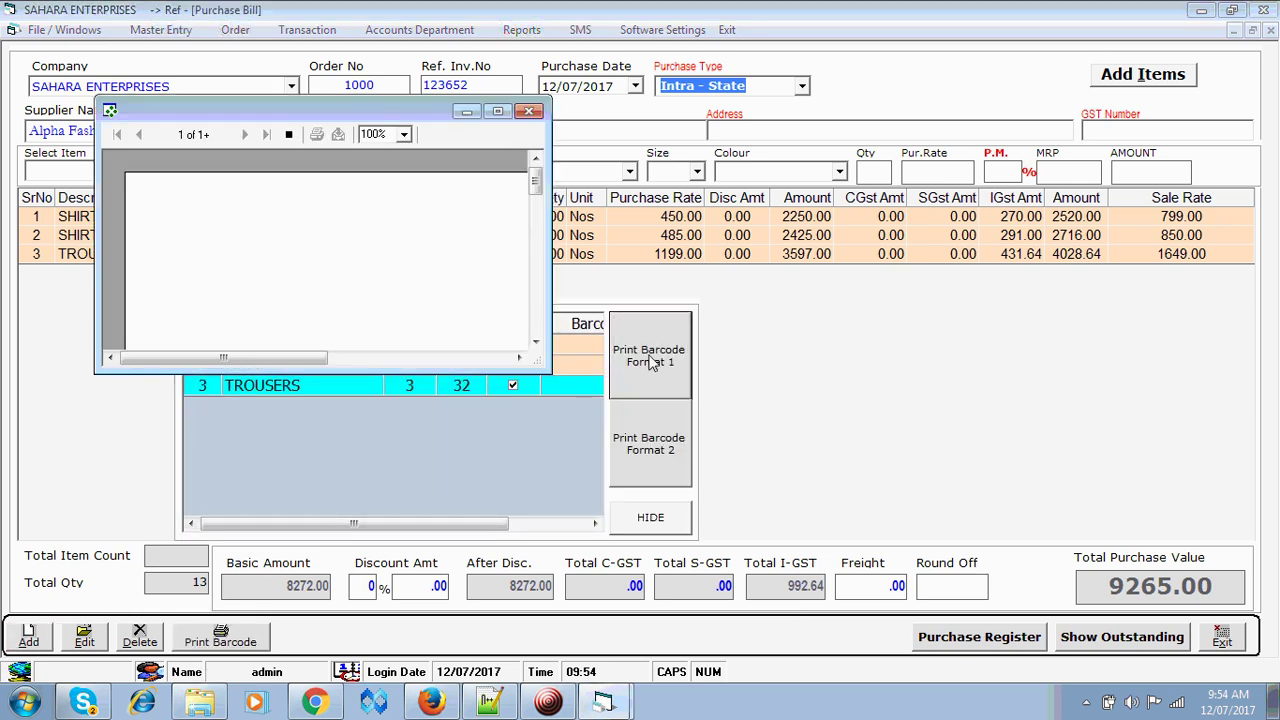
left_click(497, 110)
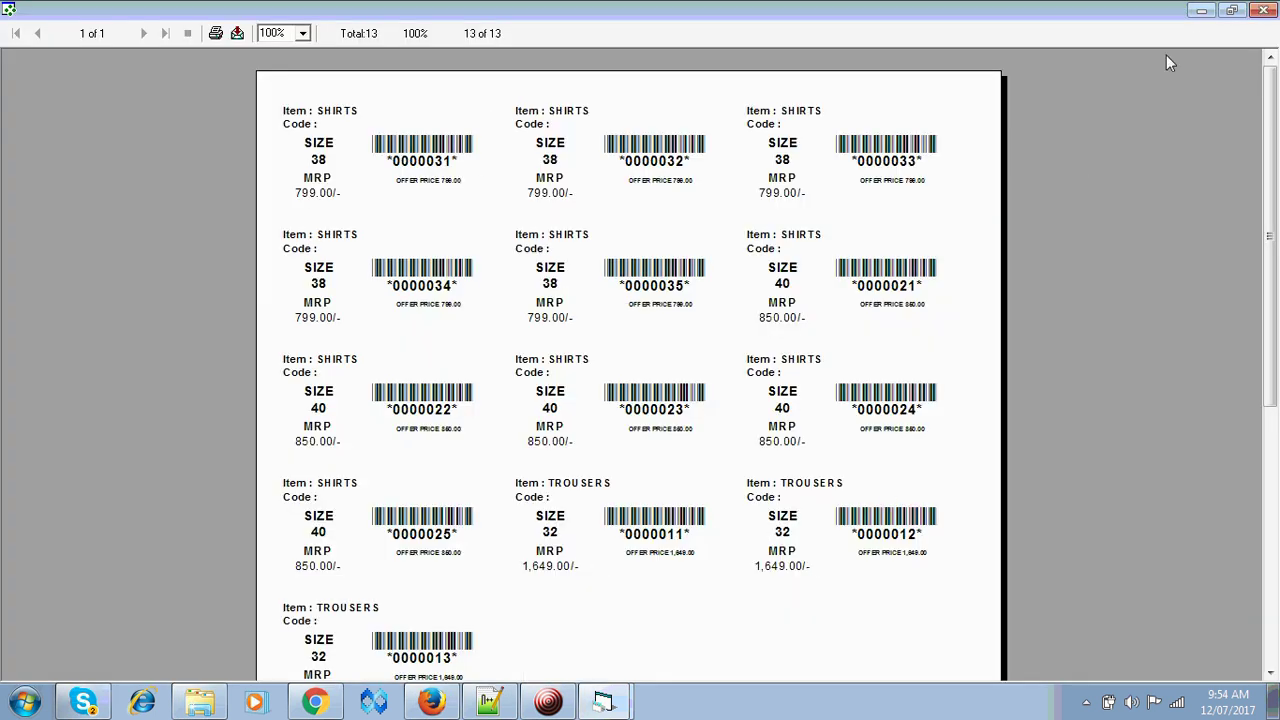
left_click(1262, 10)
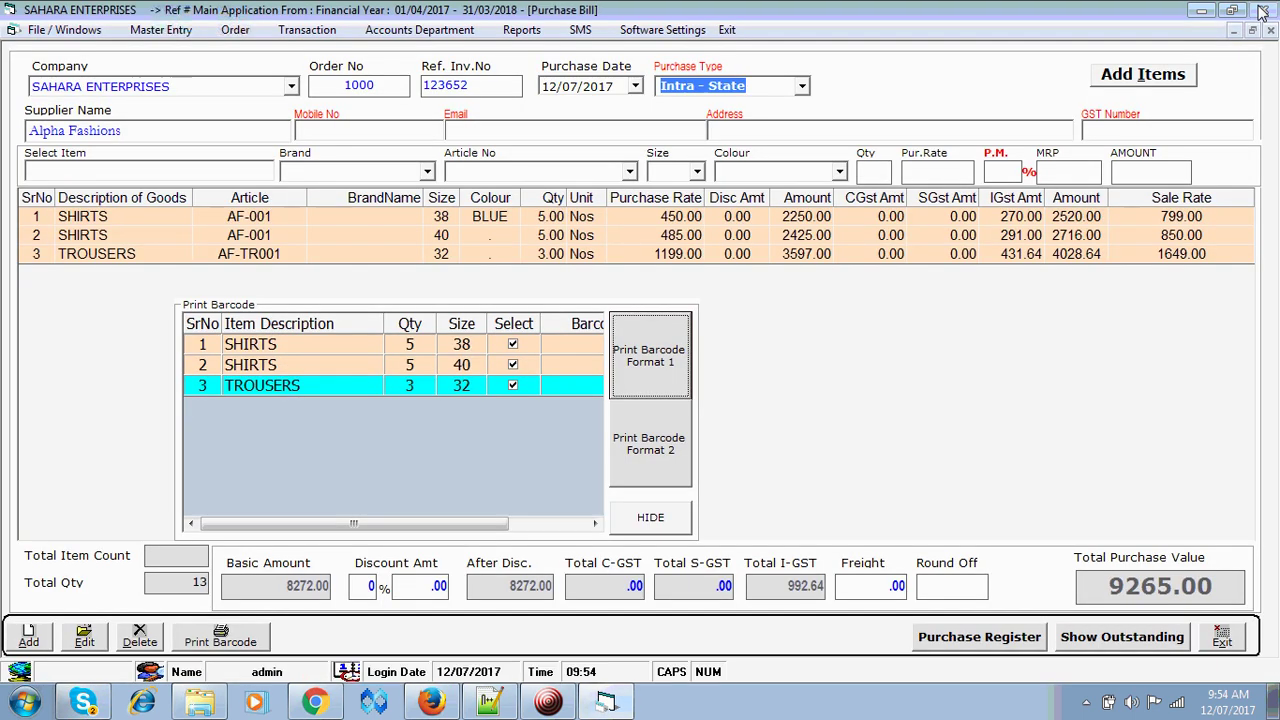
left_click(1215, 645)
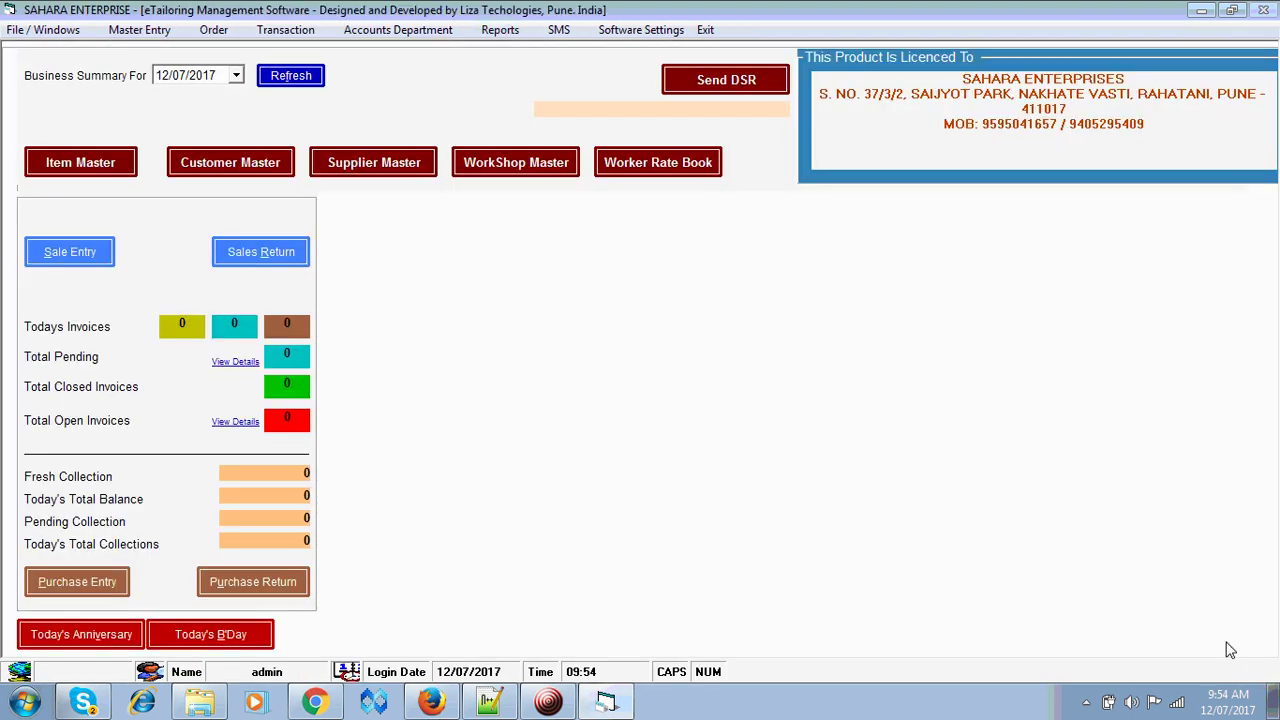
left_click(68, 254)
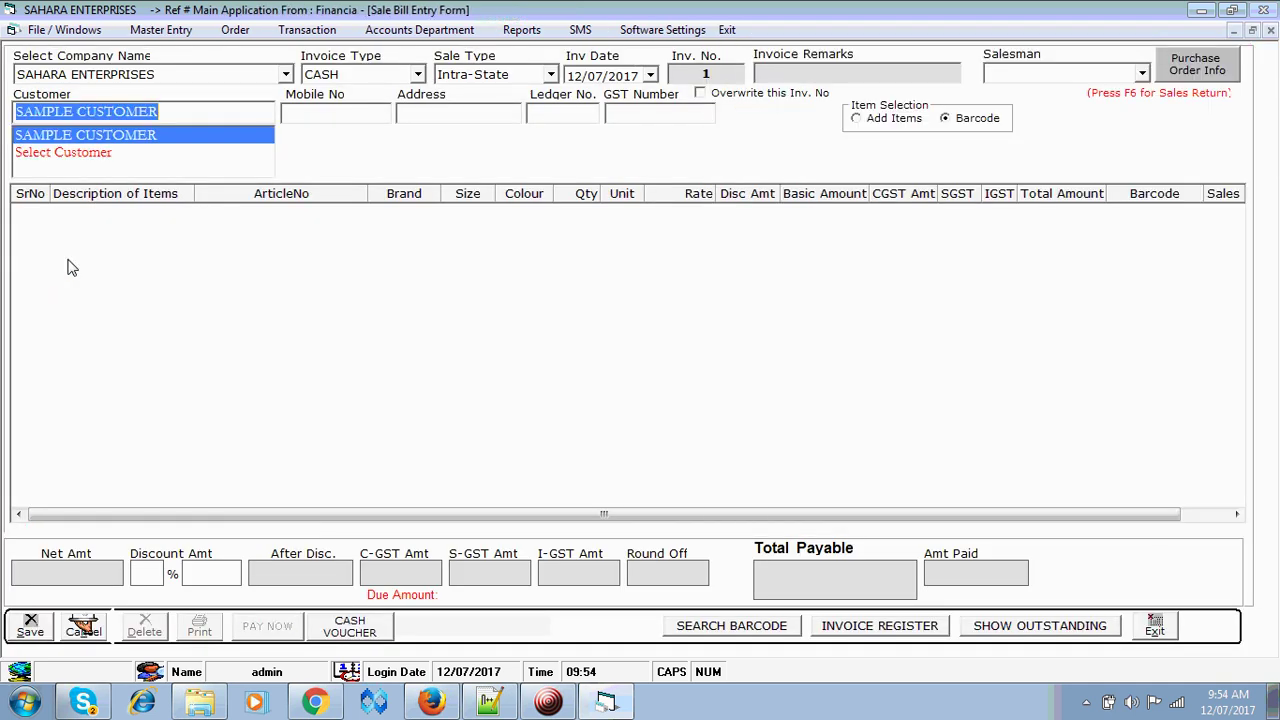
key("Return")
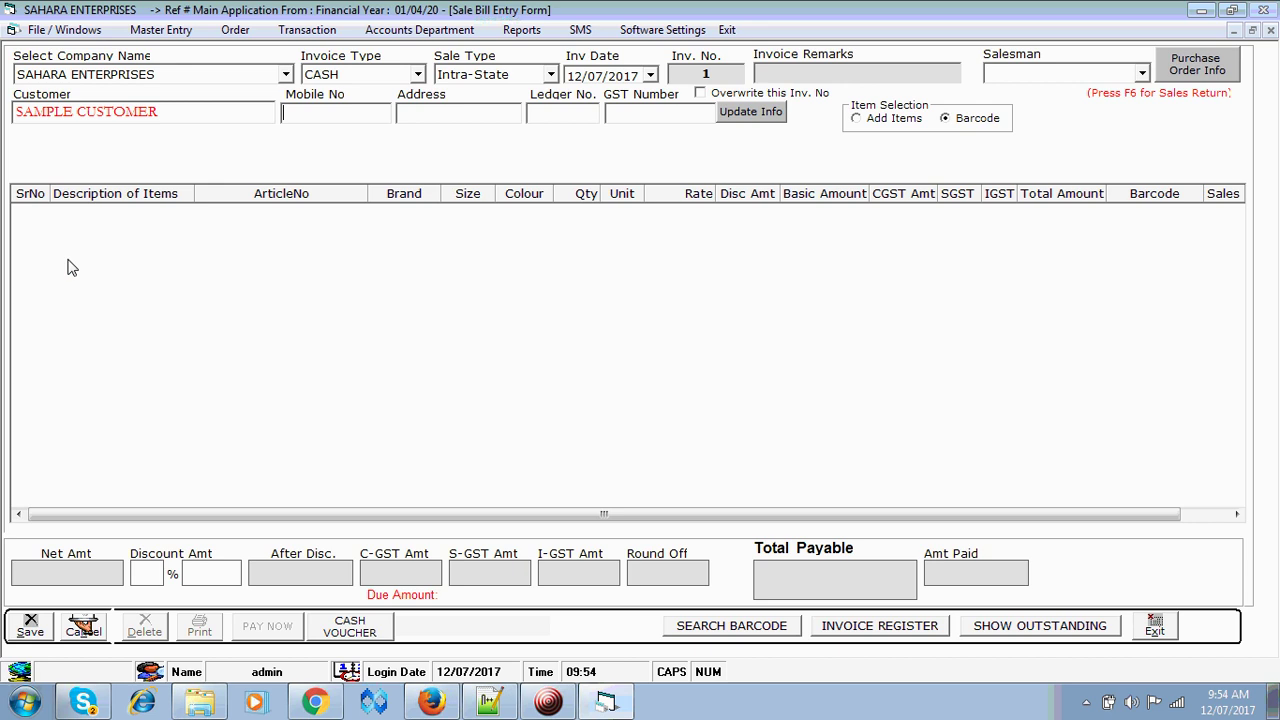
key("Return")
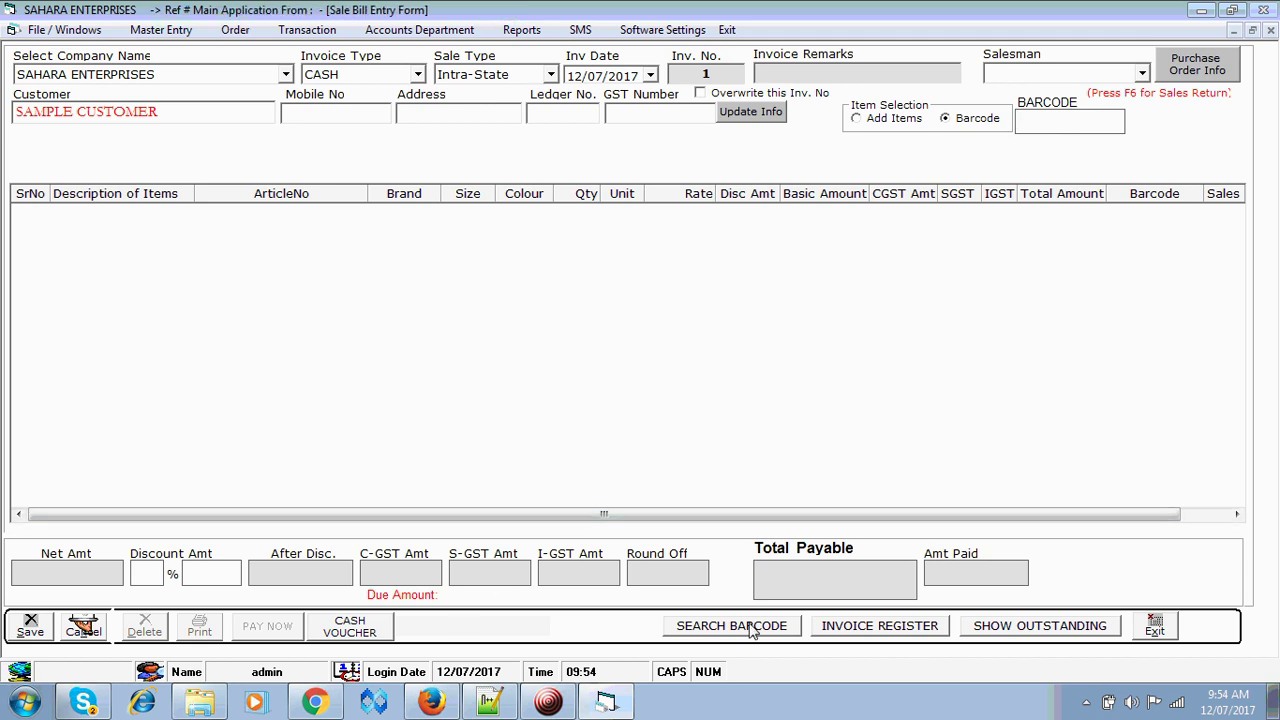
left_click(84, 625)
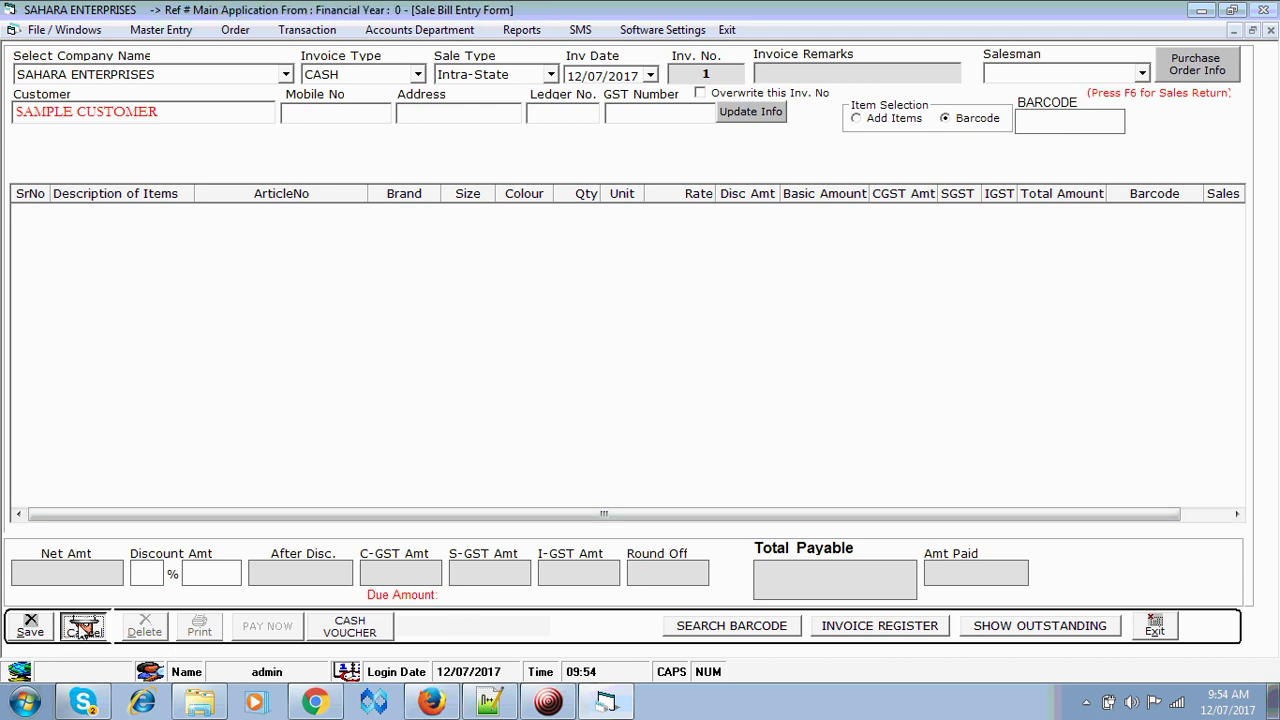
left_click(1141, 632)
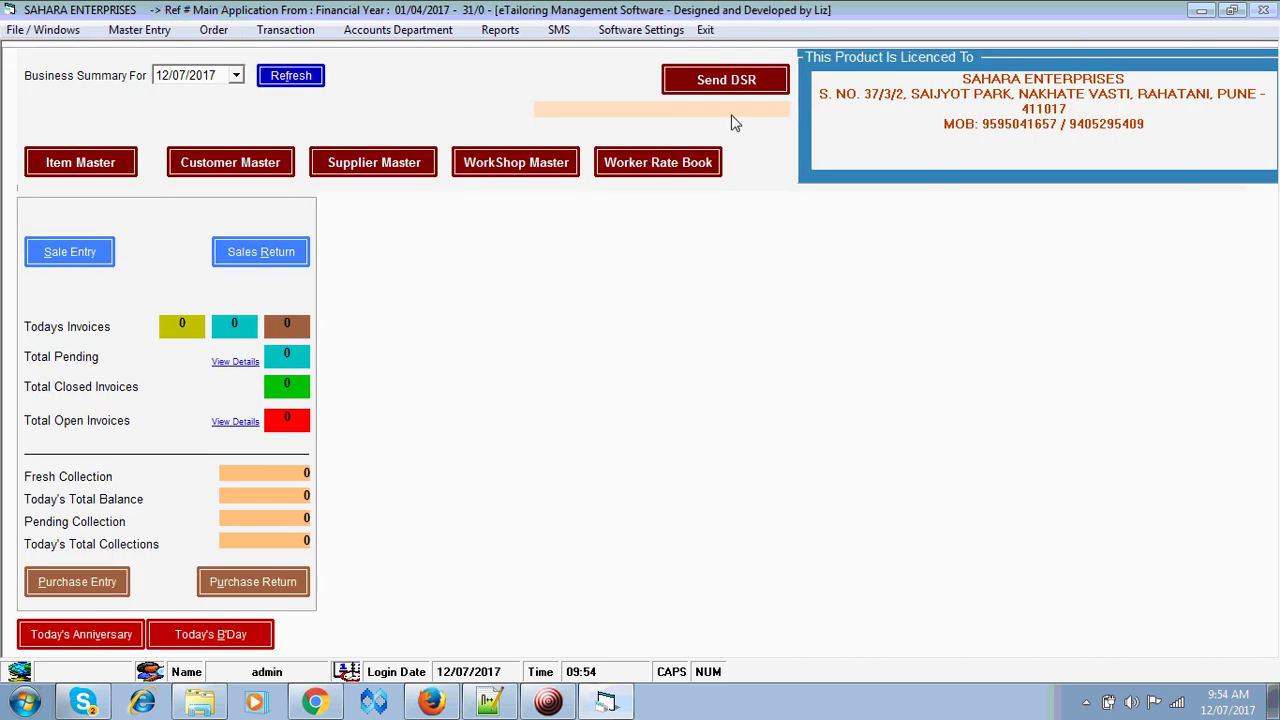
- Tick Set Default Customer in Sale Invoice, choose SAMPLE CUSTOMER, and save the settings
left_click(646, 32)
left_click(658, 92)
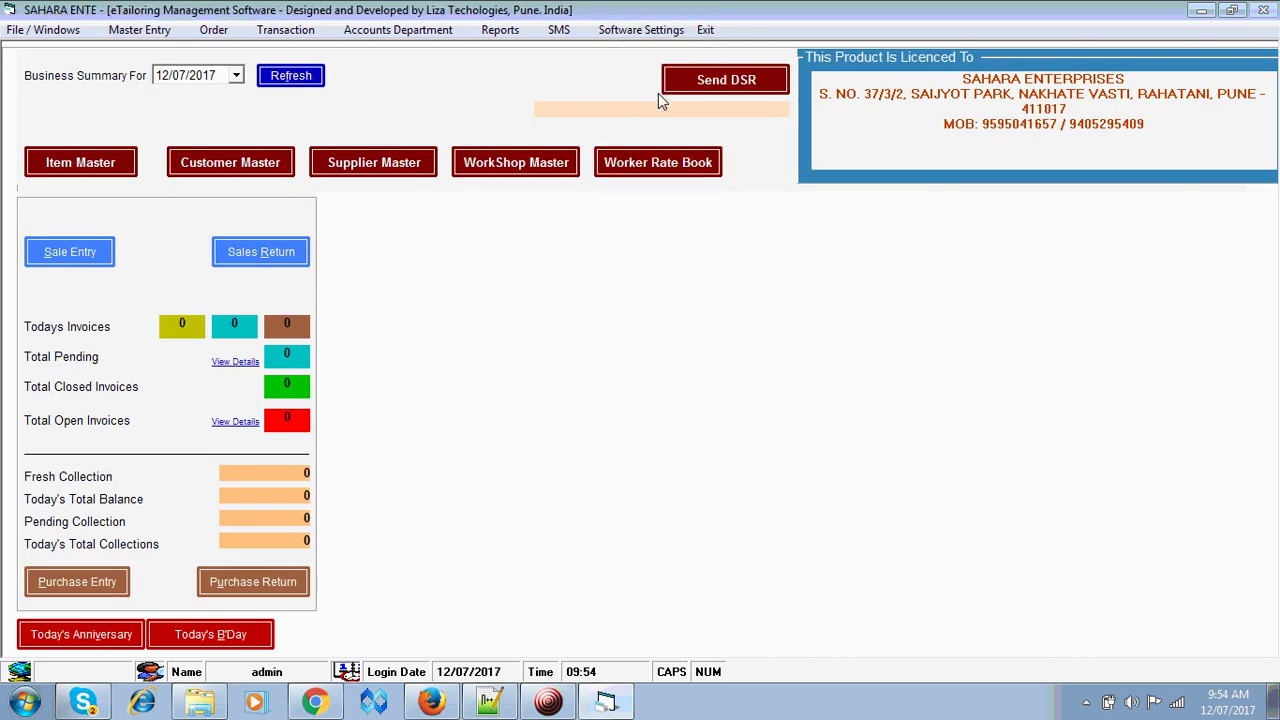
left_click(341, 72)
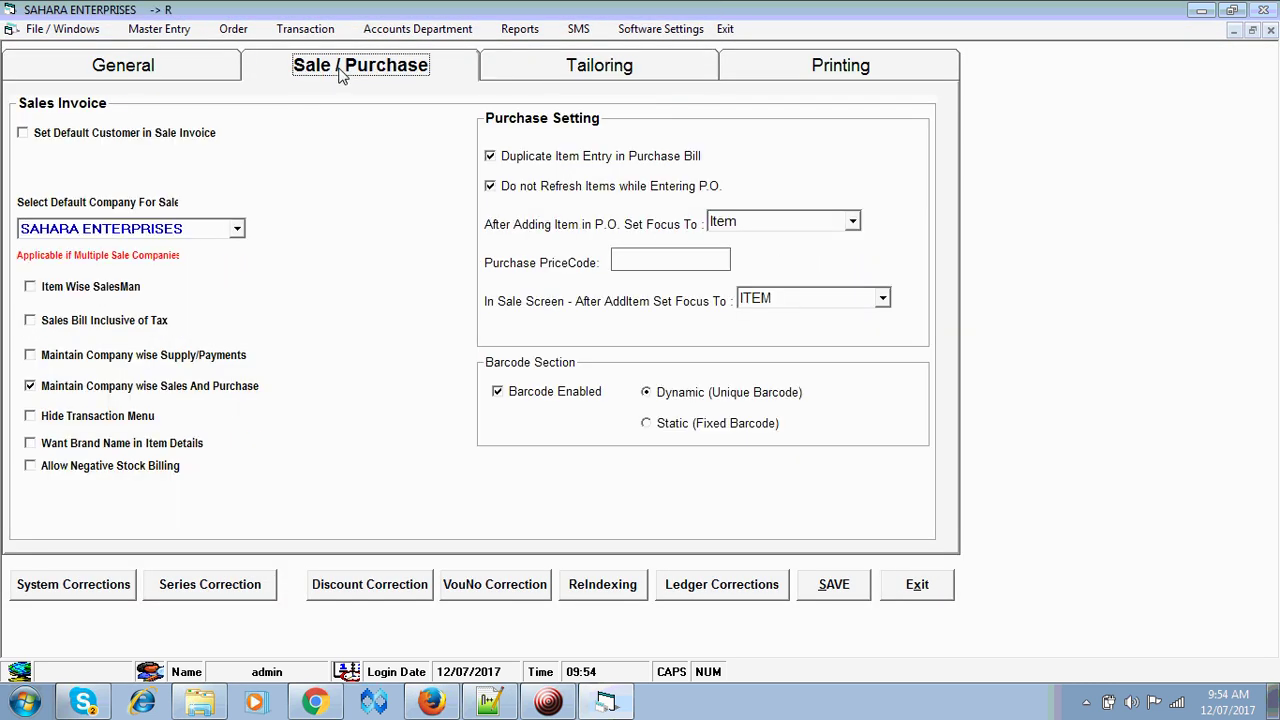
left_click(24, 134)
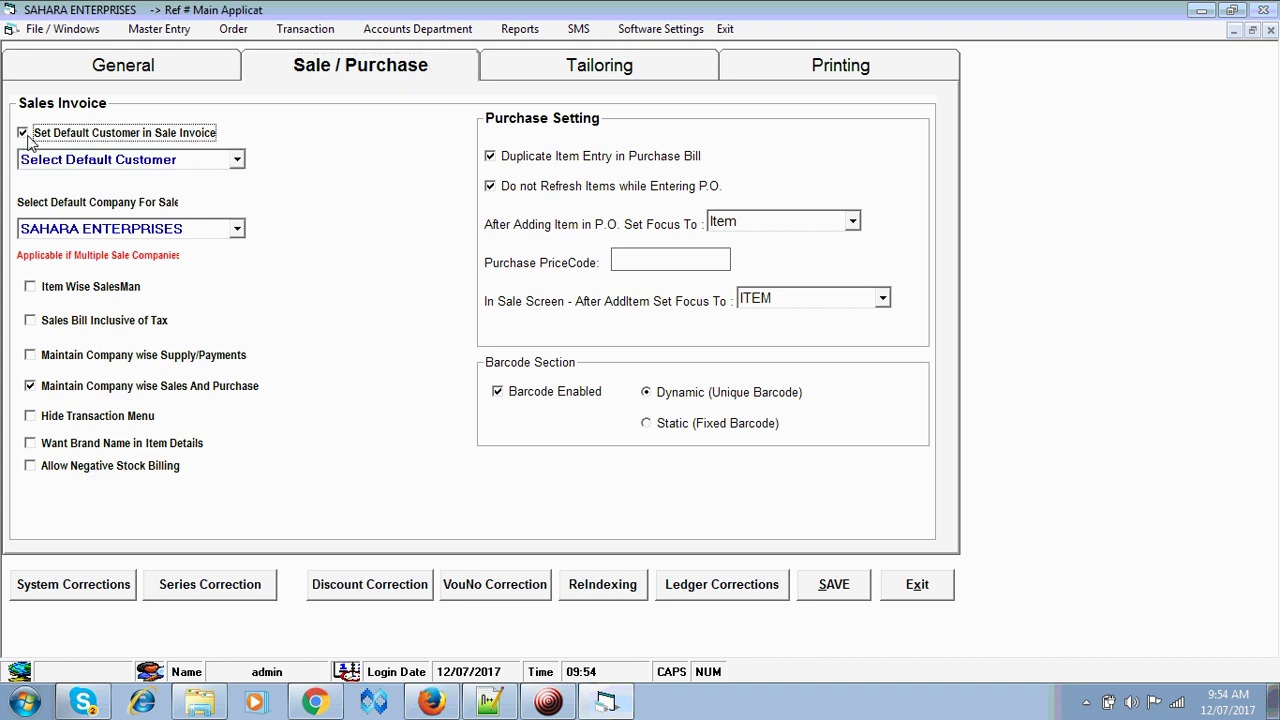
left_click(90, 163)
left_click(90, 197)
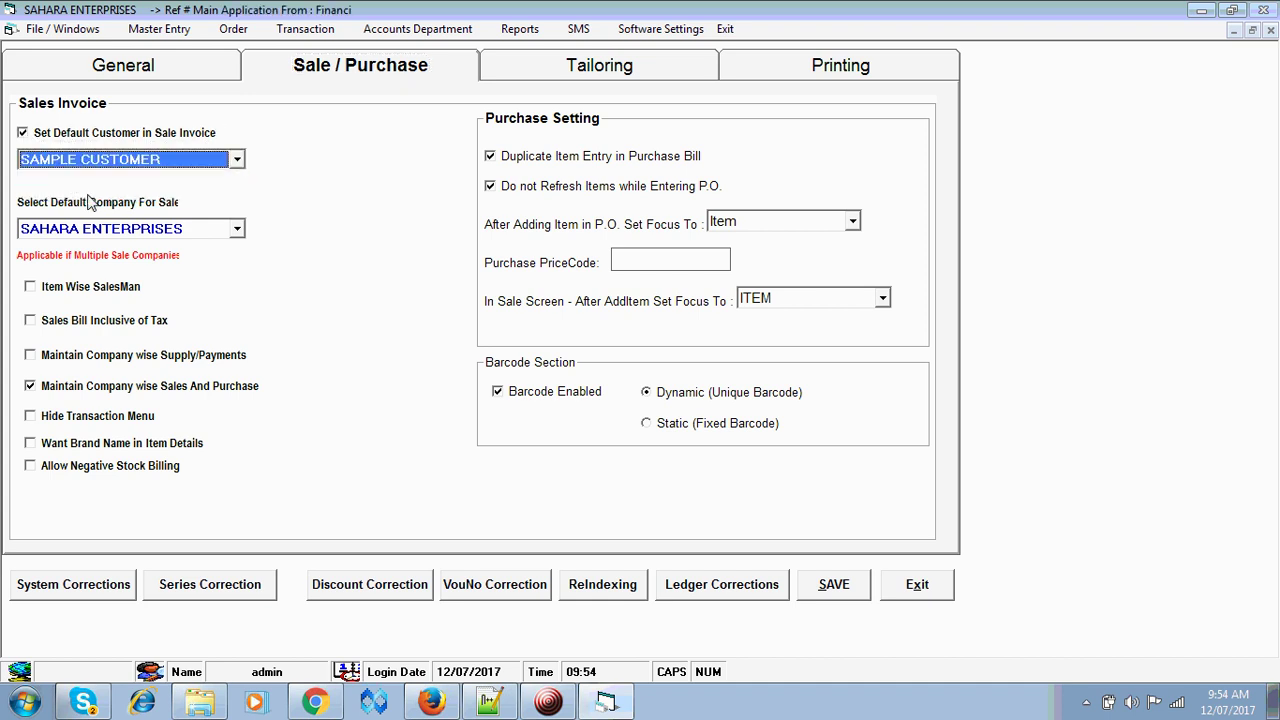
left_click(830, 590)
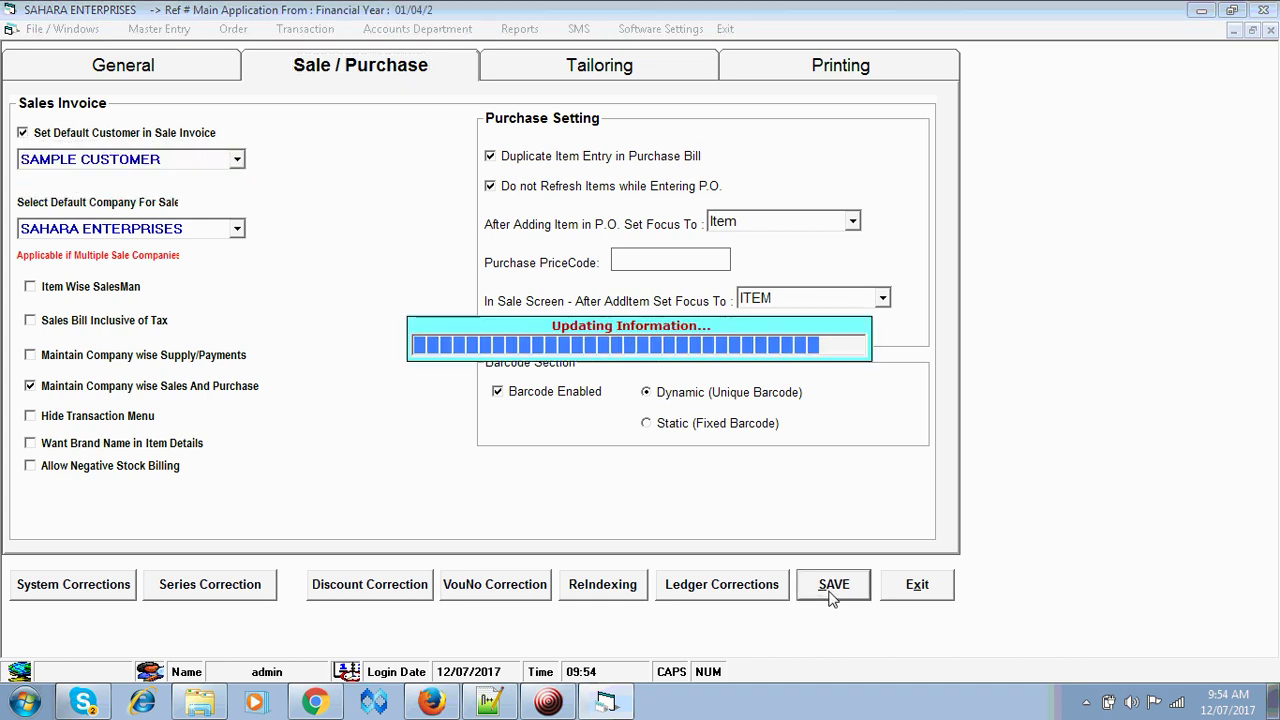
left_click(917, 586)
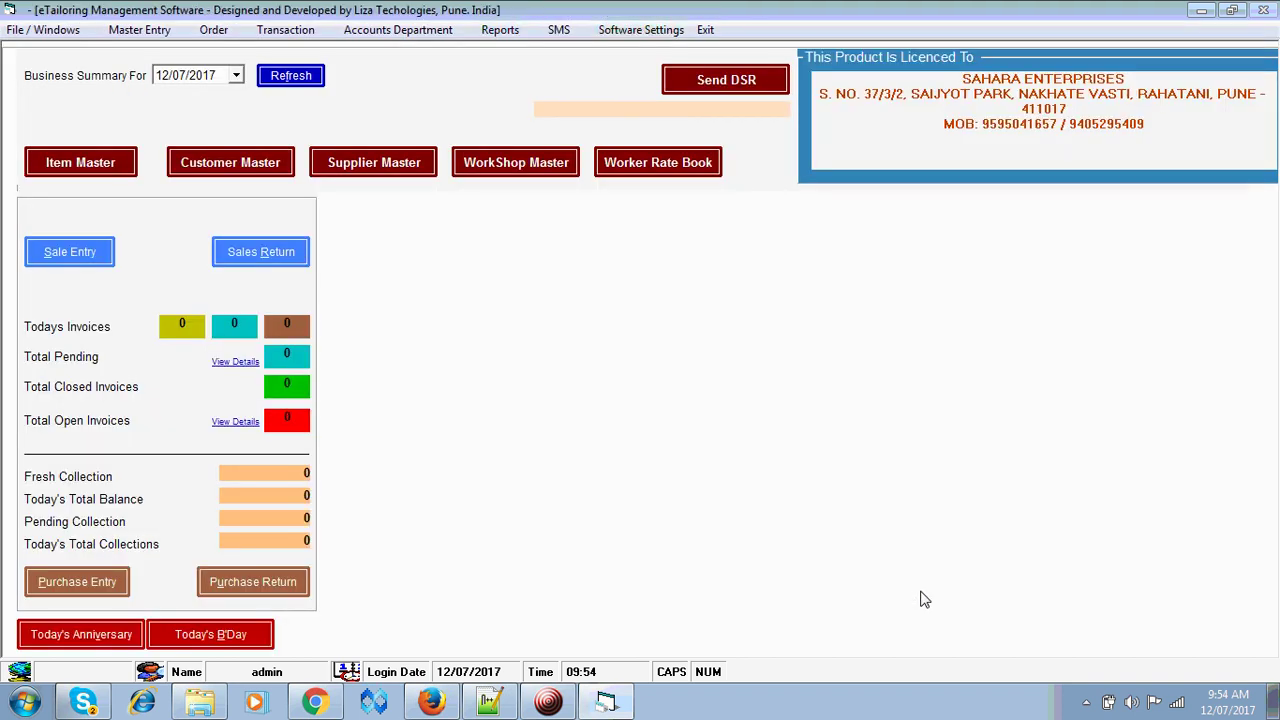
- Start a sale bill and add the Alpha Fashions shirt with barcode 0000034
left_click(84, 262)
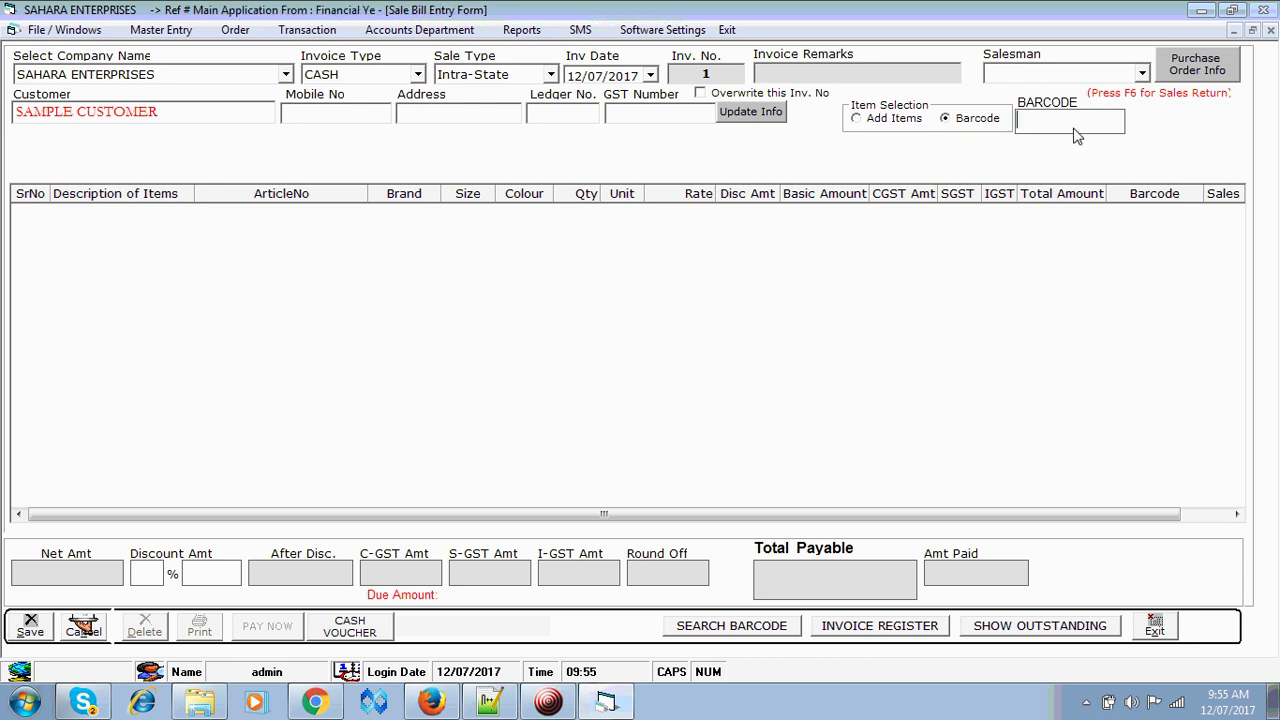
left_click(757, 628)
left_click(778, 295)
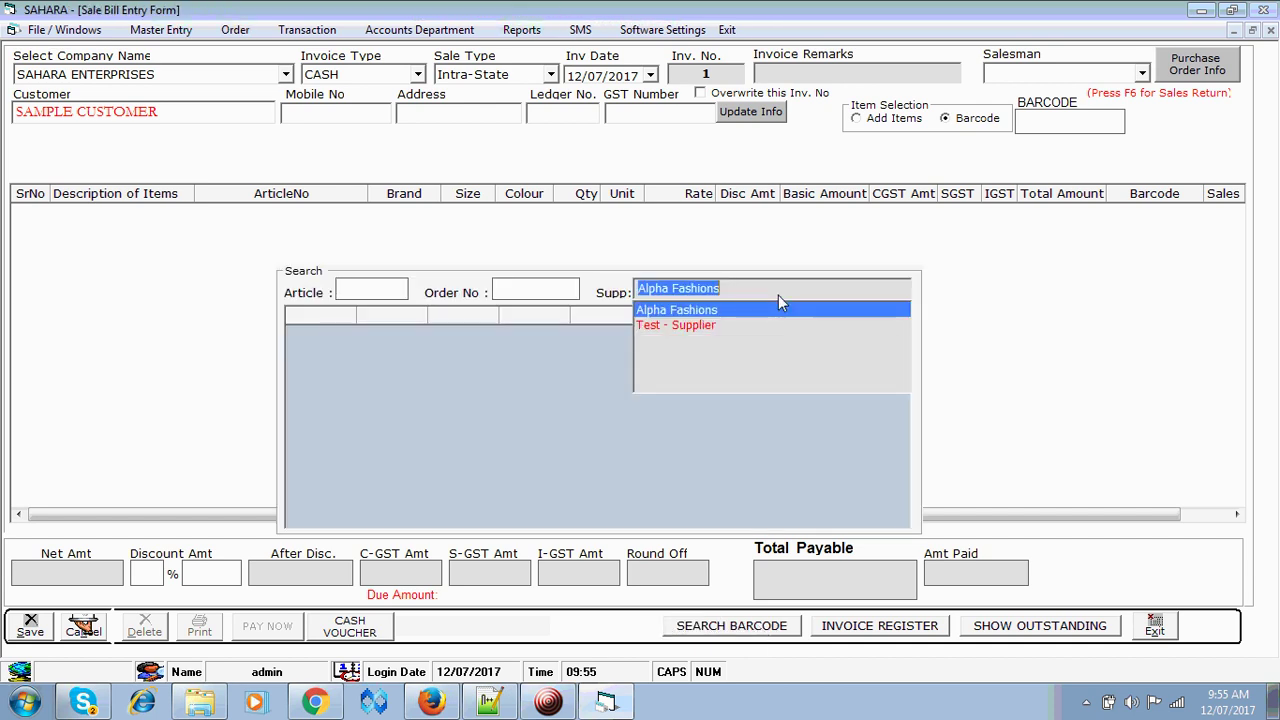
left_click(778, 295)
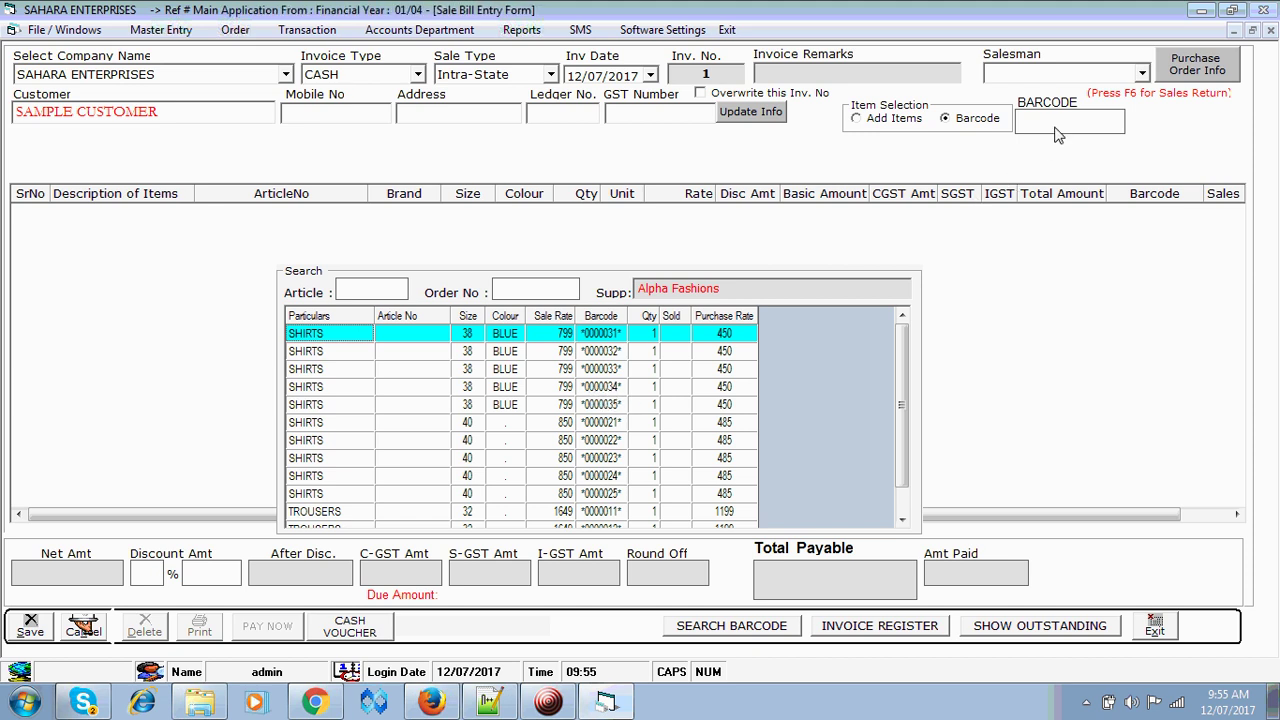
type("000")
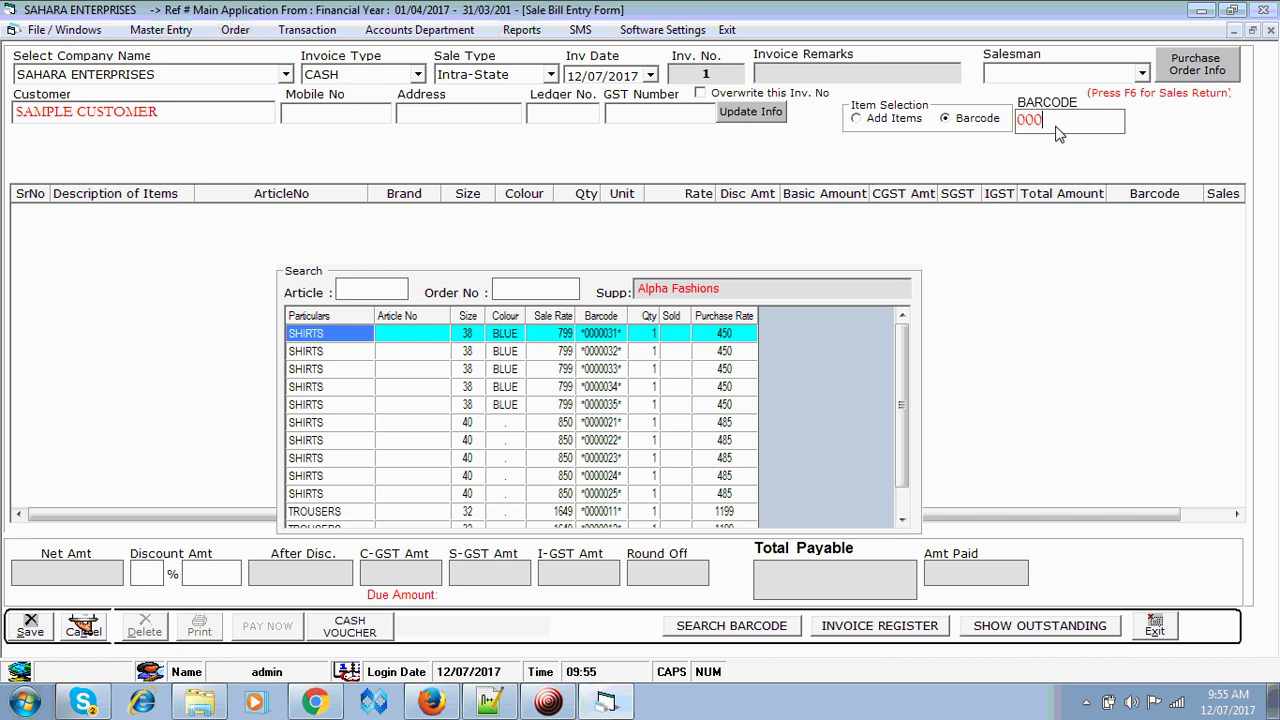
type("0034")
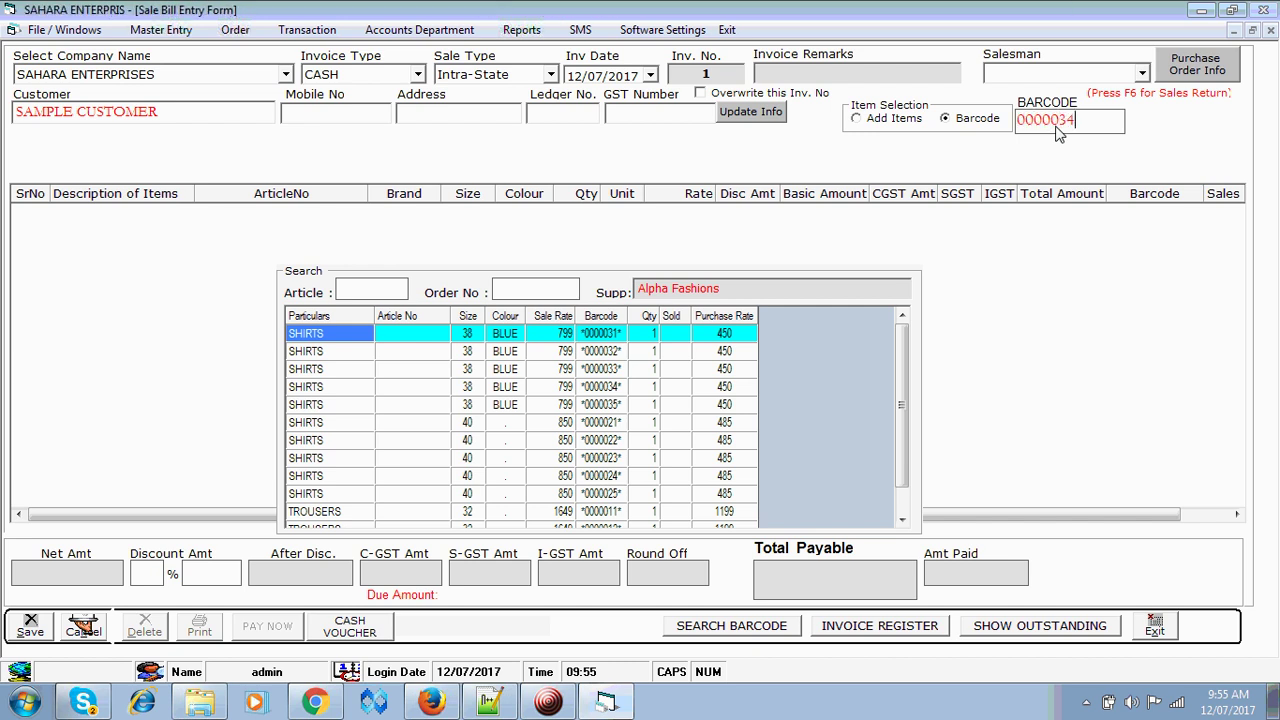
key("Return")
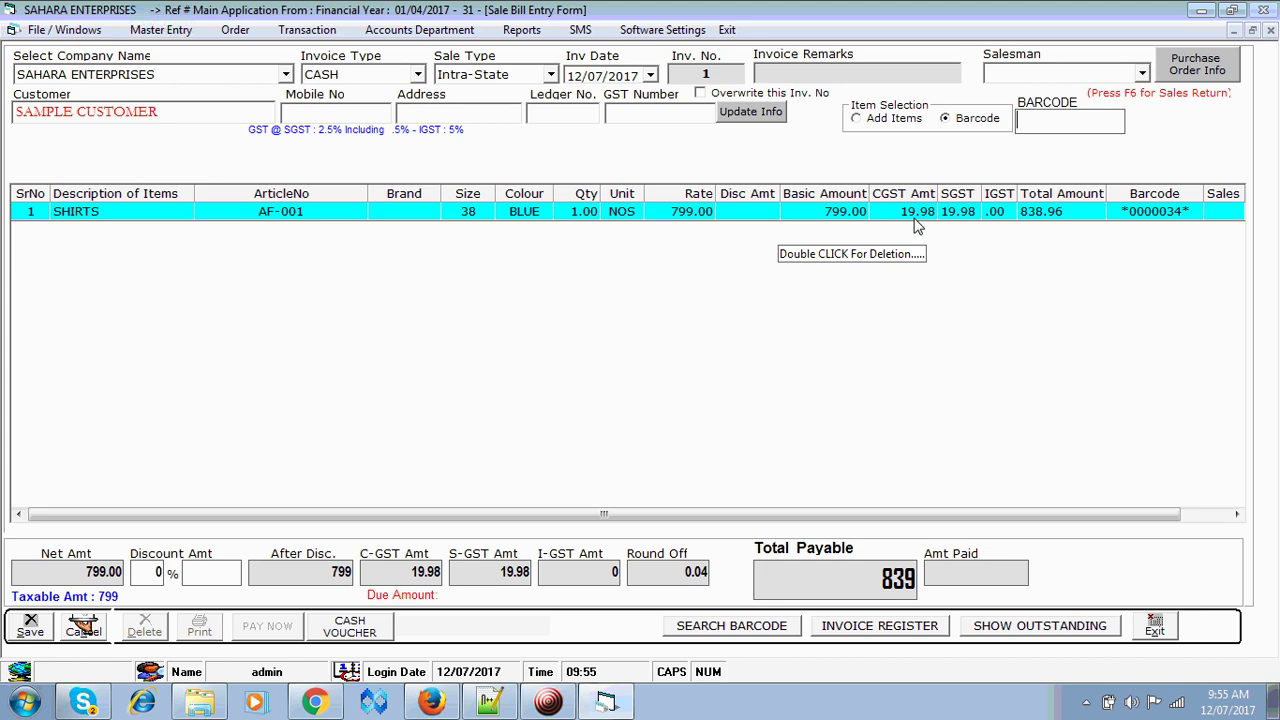
- Launch Calculator and compute 799 × 100 / 105
left_click(26, 702)
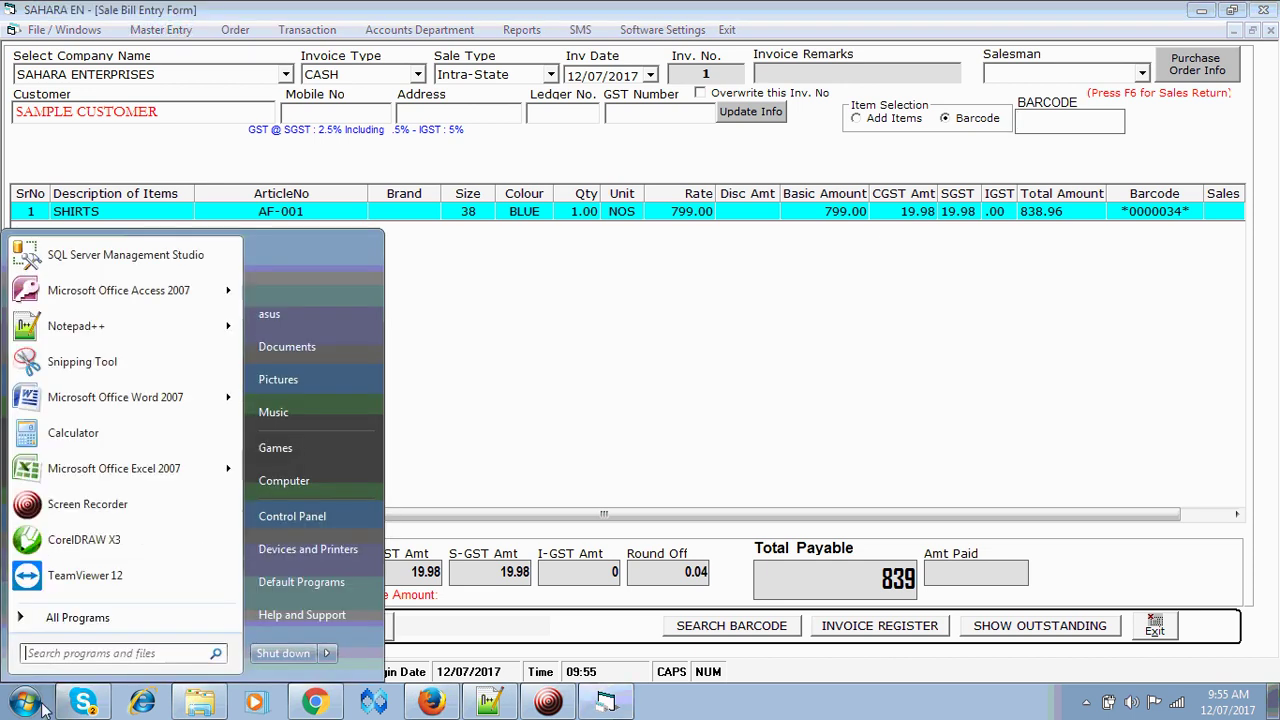
left_click(104, 440)
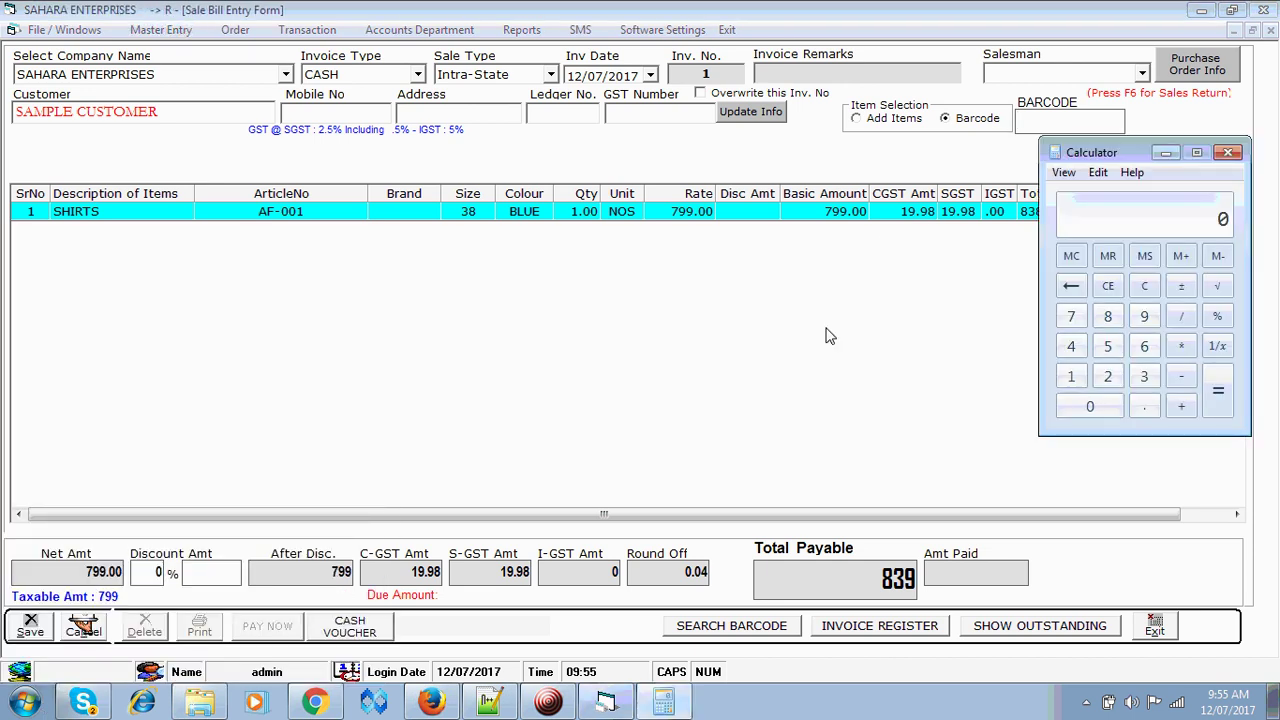
type("7")
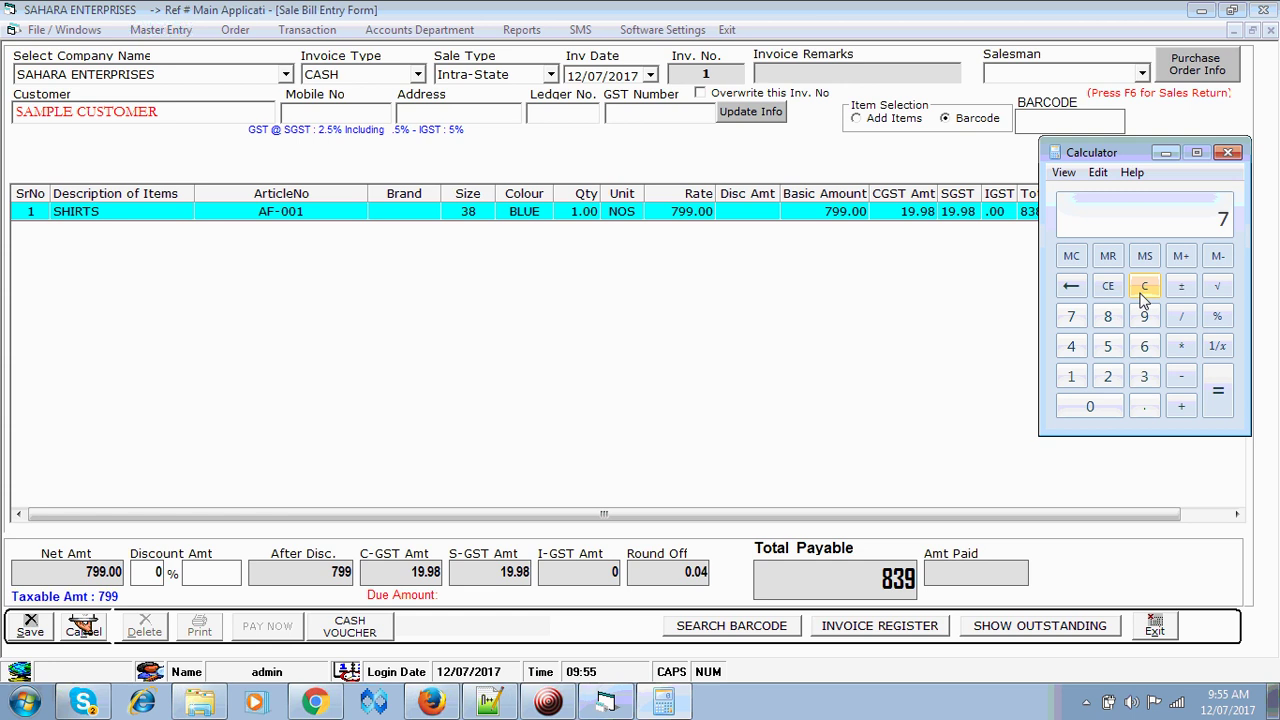
type("99*100/")
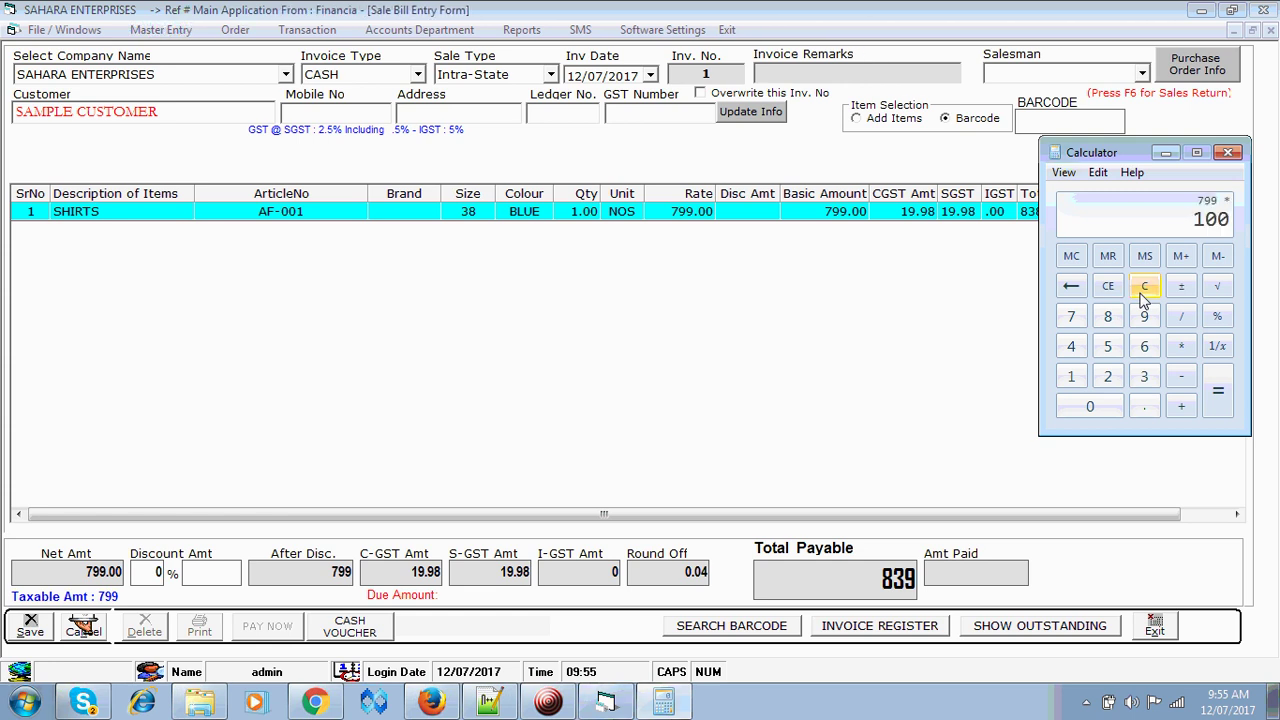
type("105")
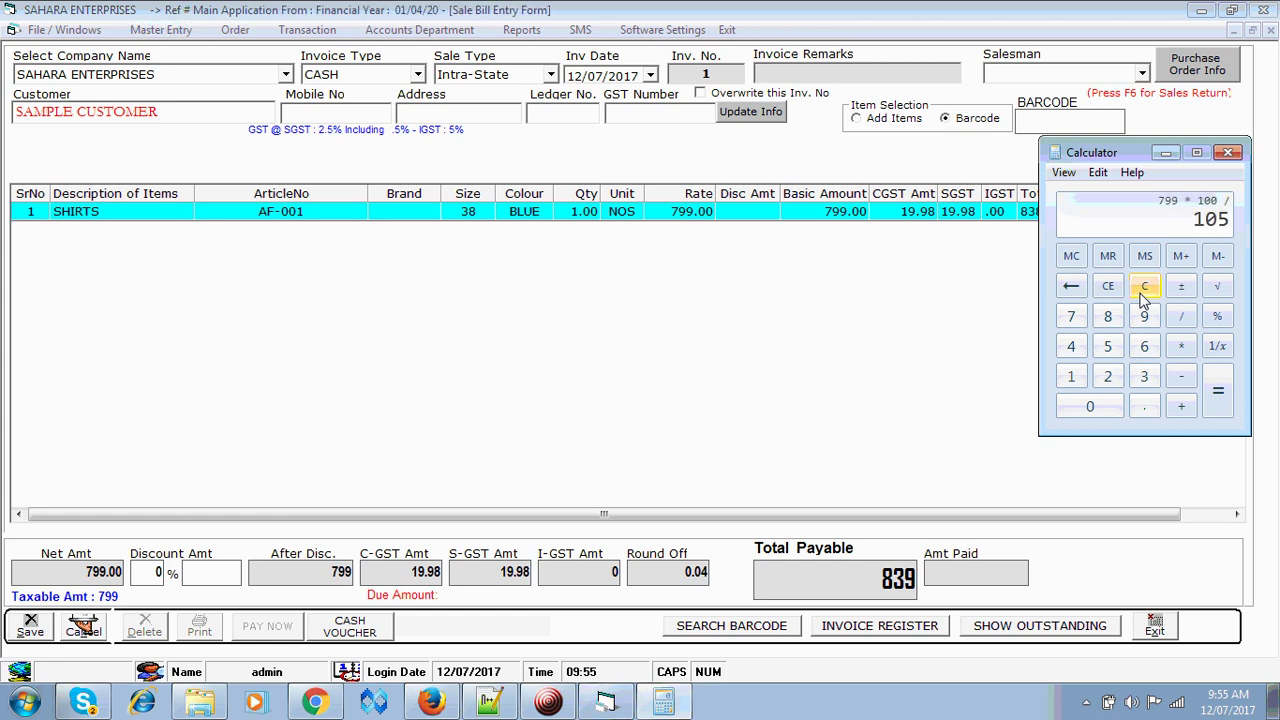
key("Return")
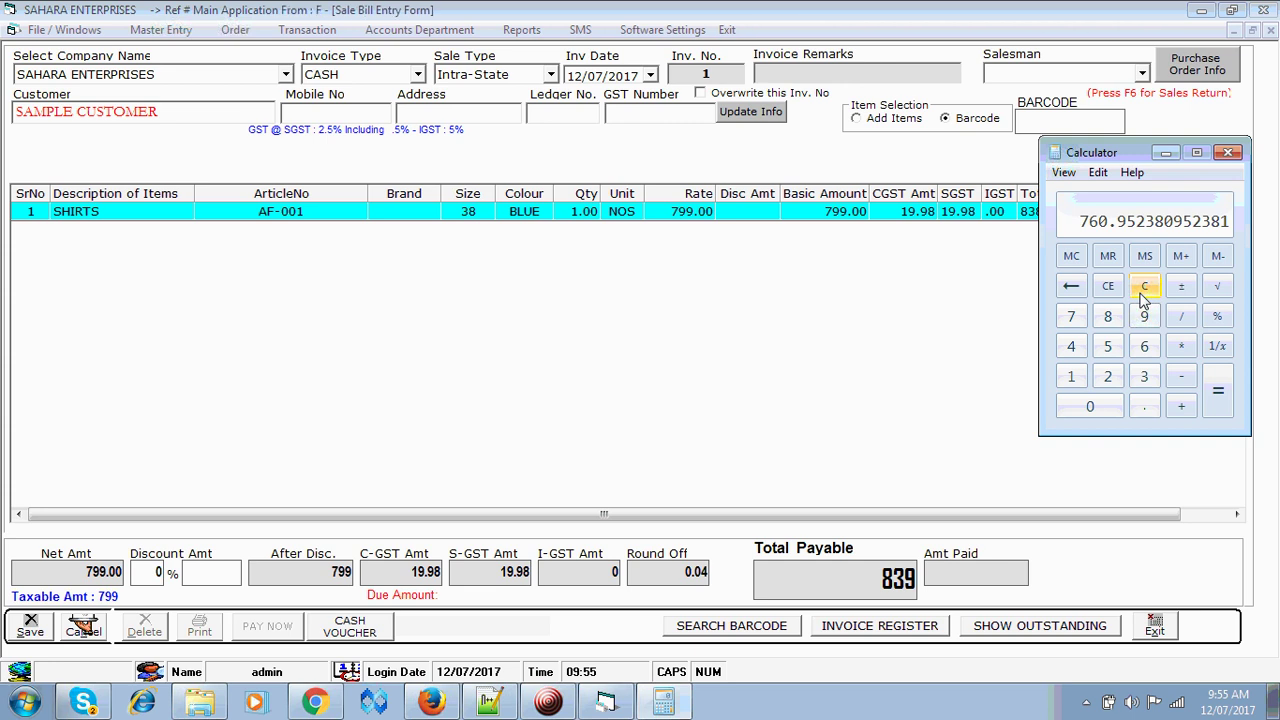
- Compute the GST as 799 − 761 = 38, then halve it to 19
left_click(1142, 295)
type("799")
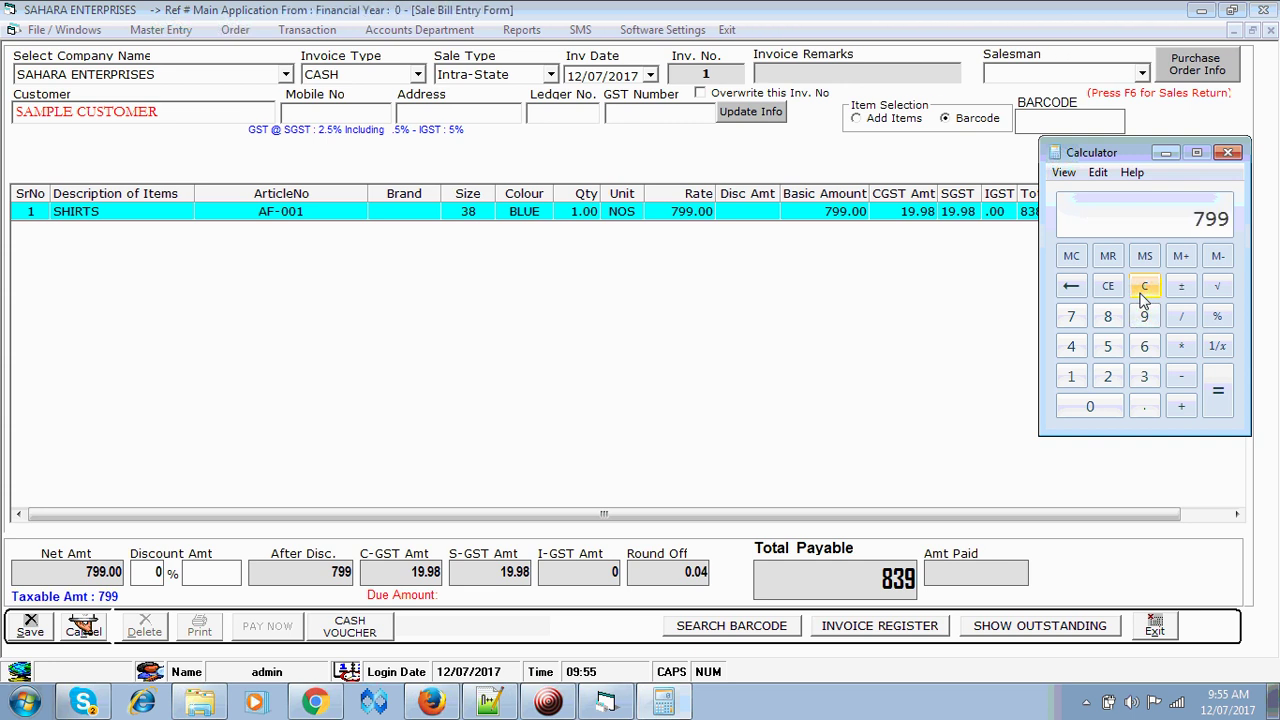
type(" - 761")
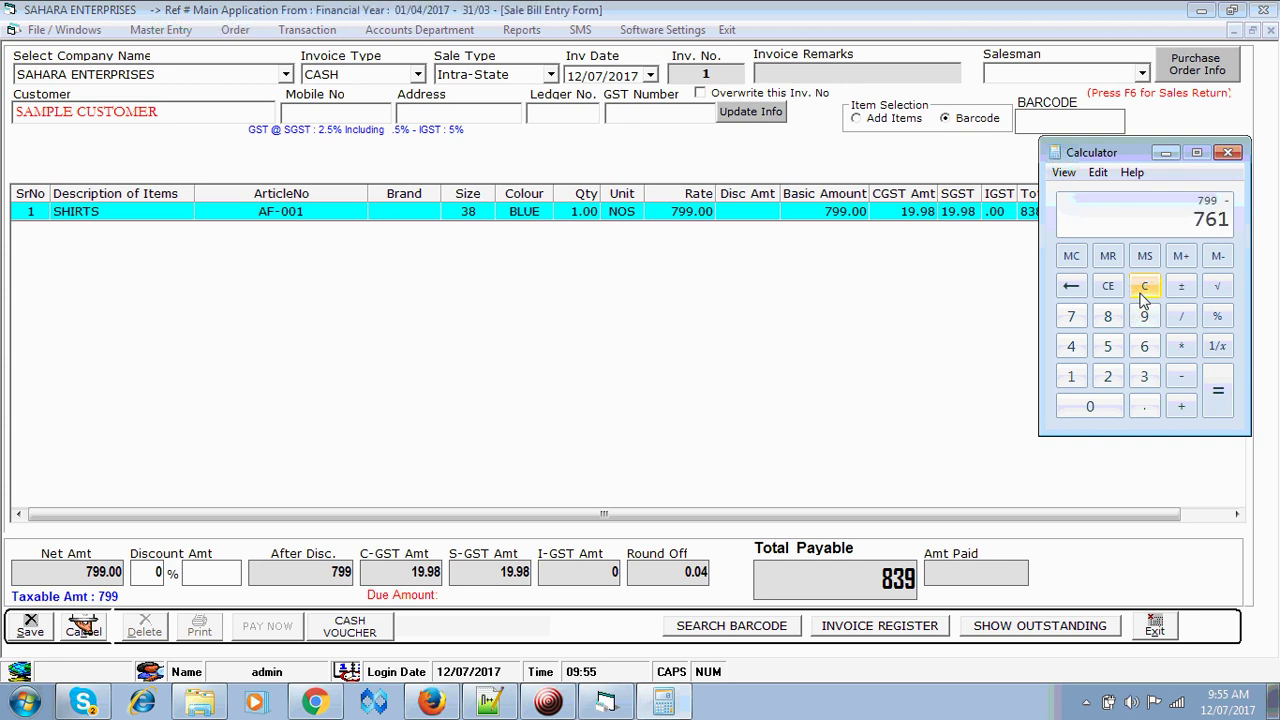
key("Return")
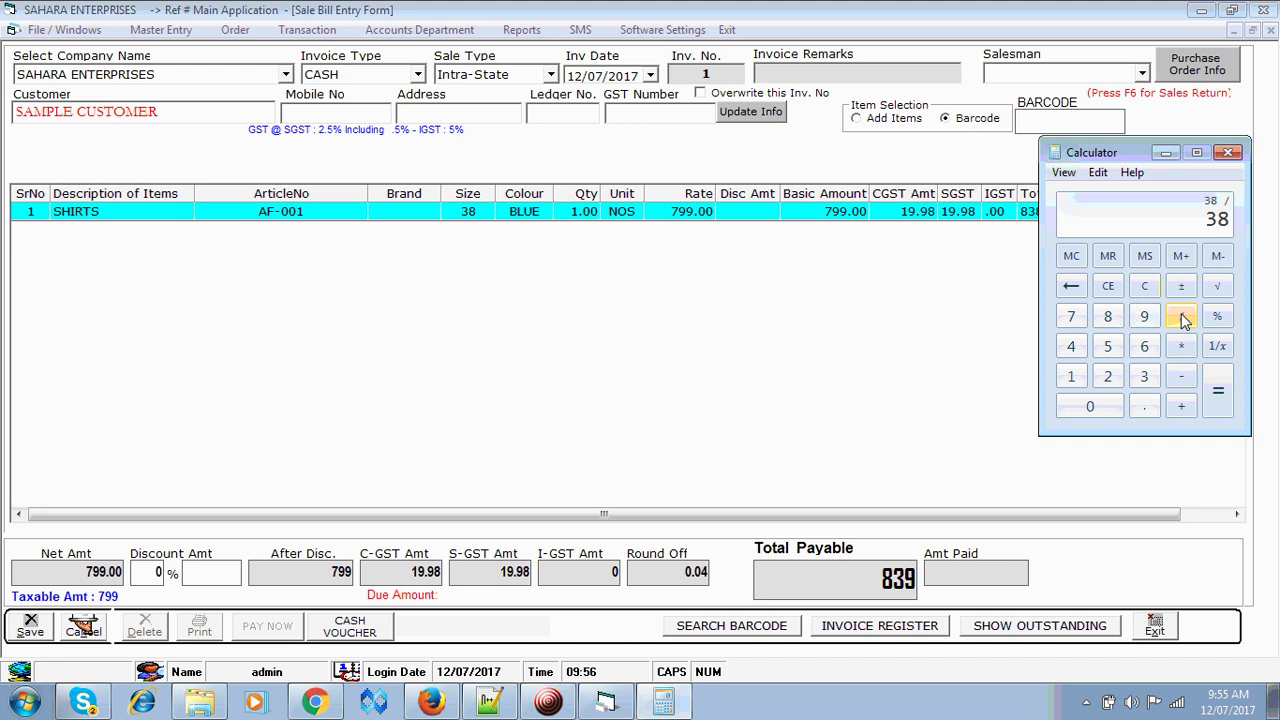
type("2")
key("Return")
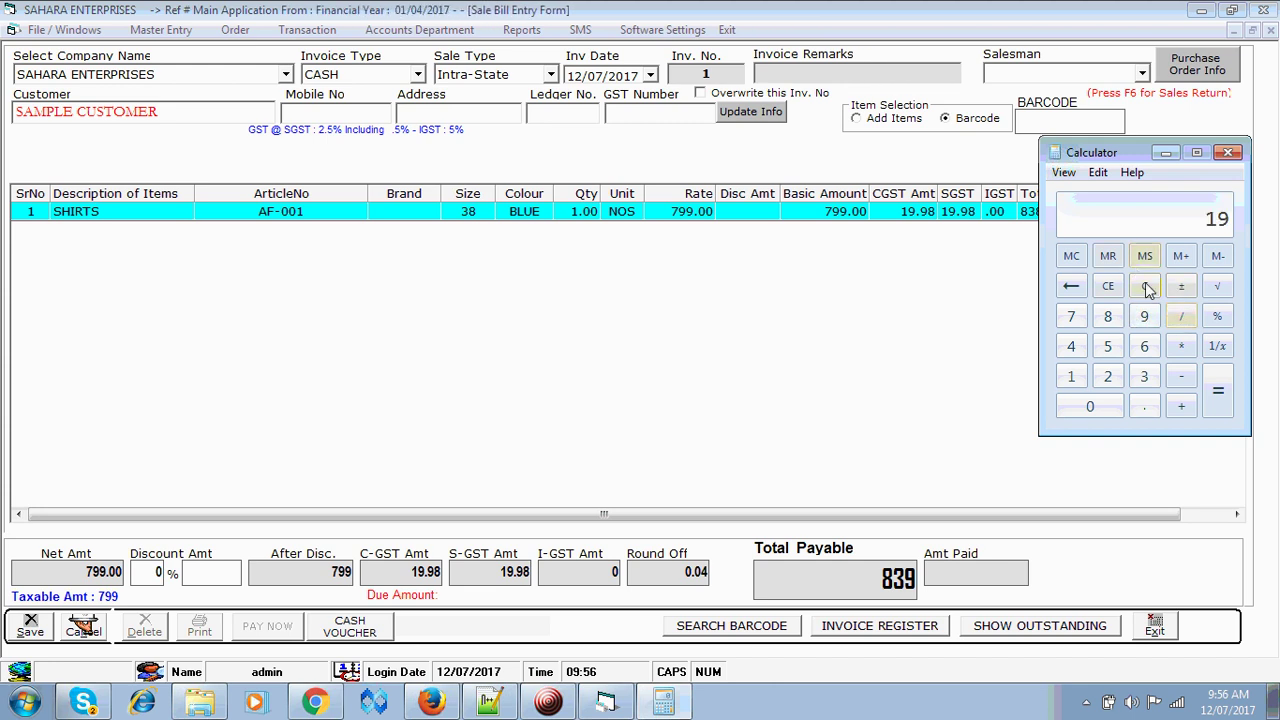
- Recheck 799 × 100 / 105 (760.95) and minimize Calculator
left_click(1147, 288)
type("799 ")
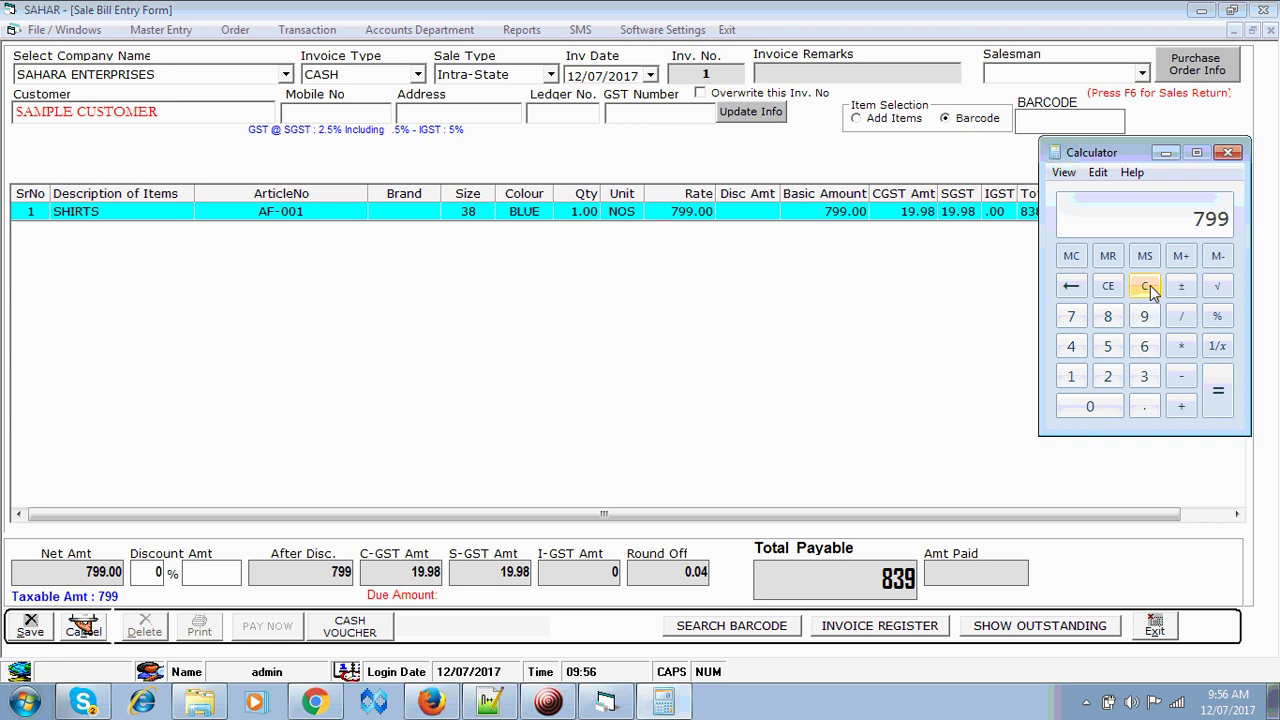
type("* 100 ")
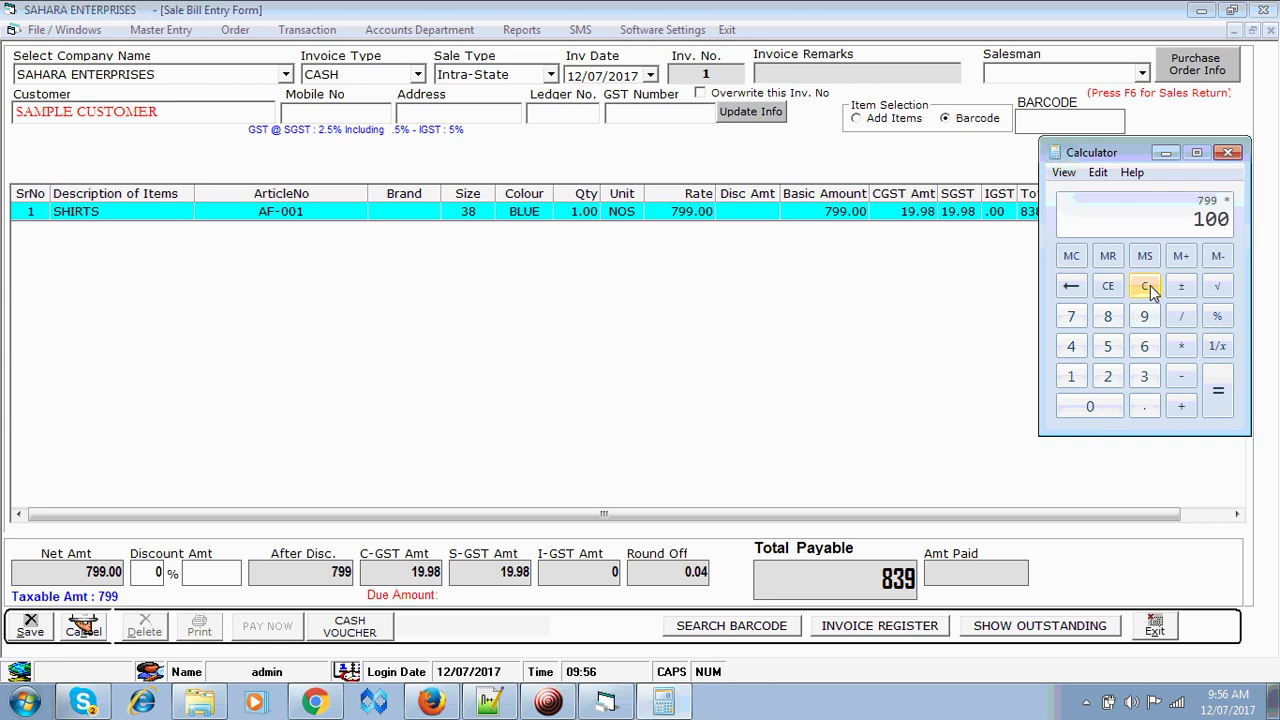
type("/ 105")
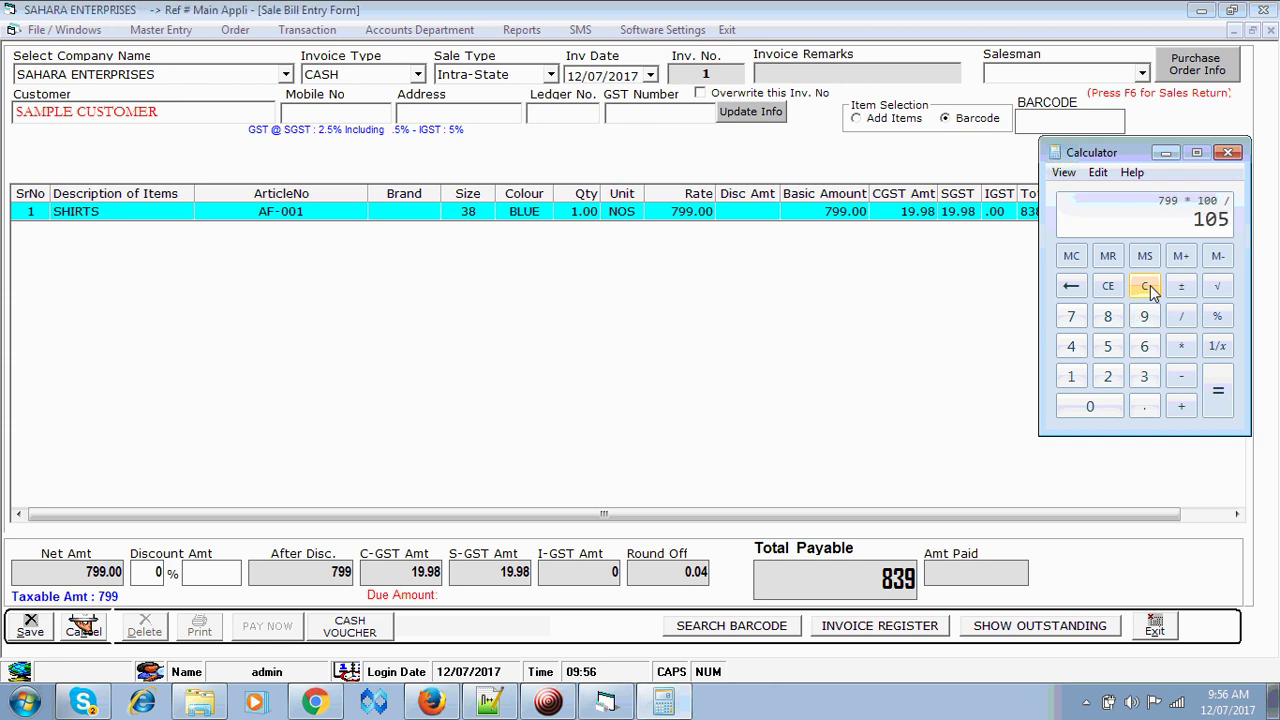
key("Return")
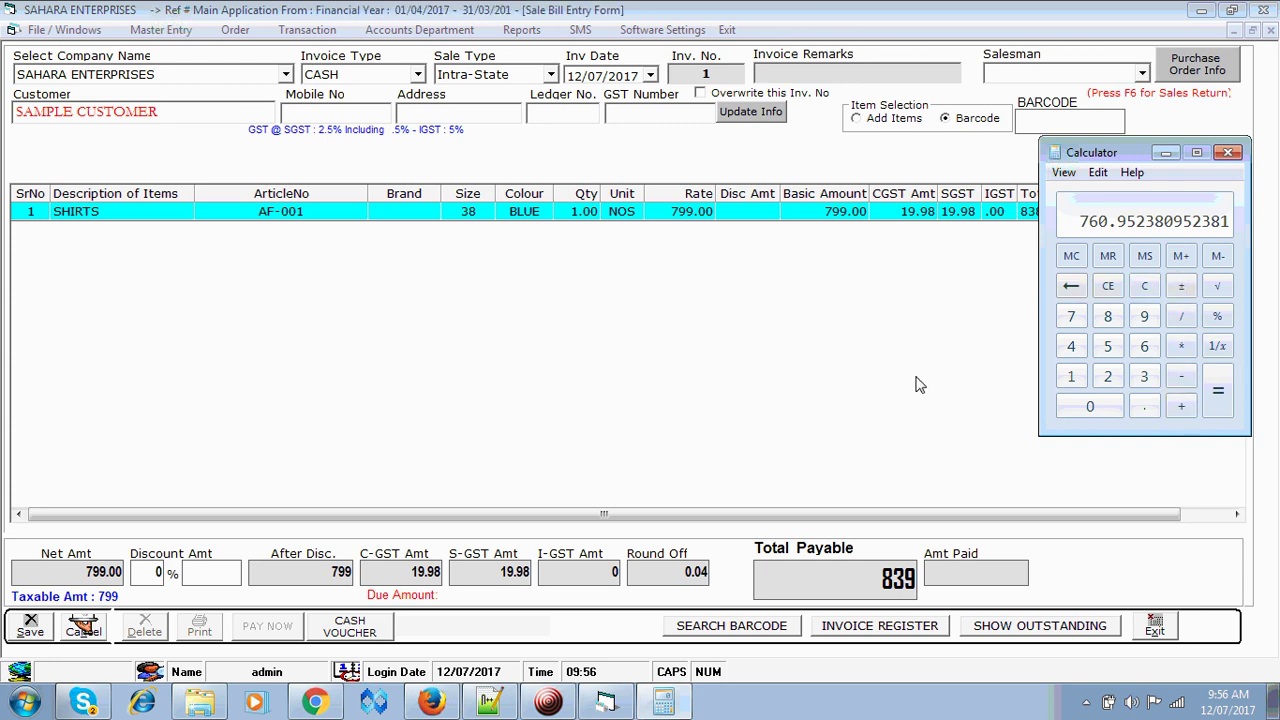
left_click(1165, 153)
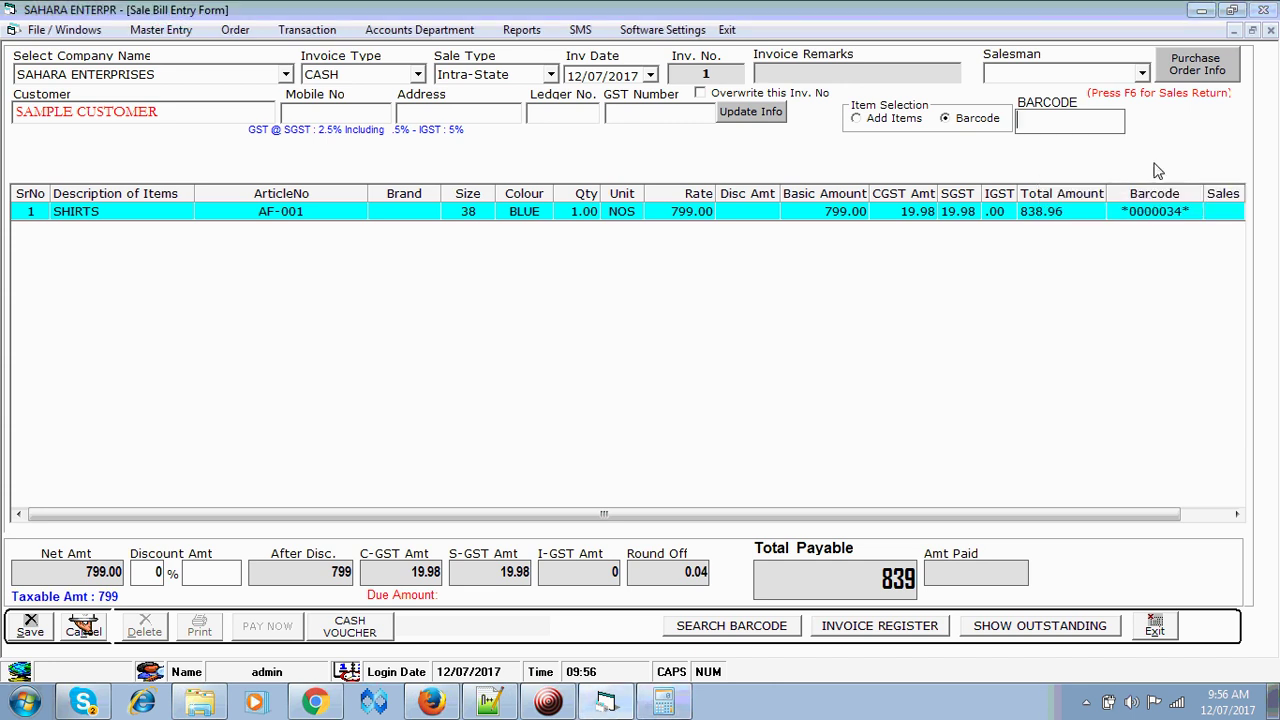
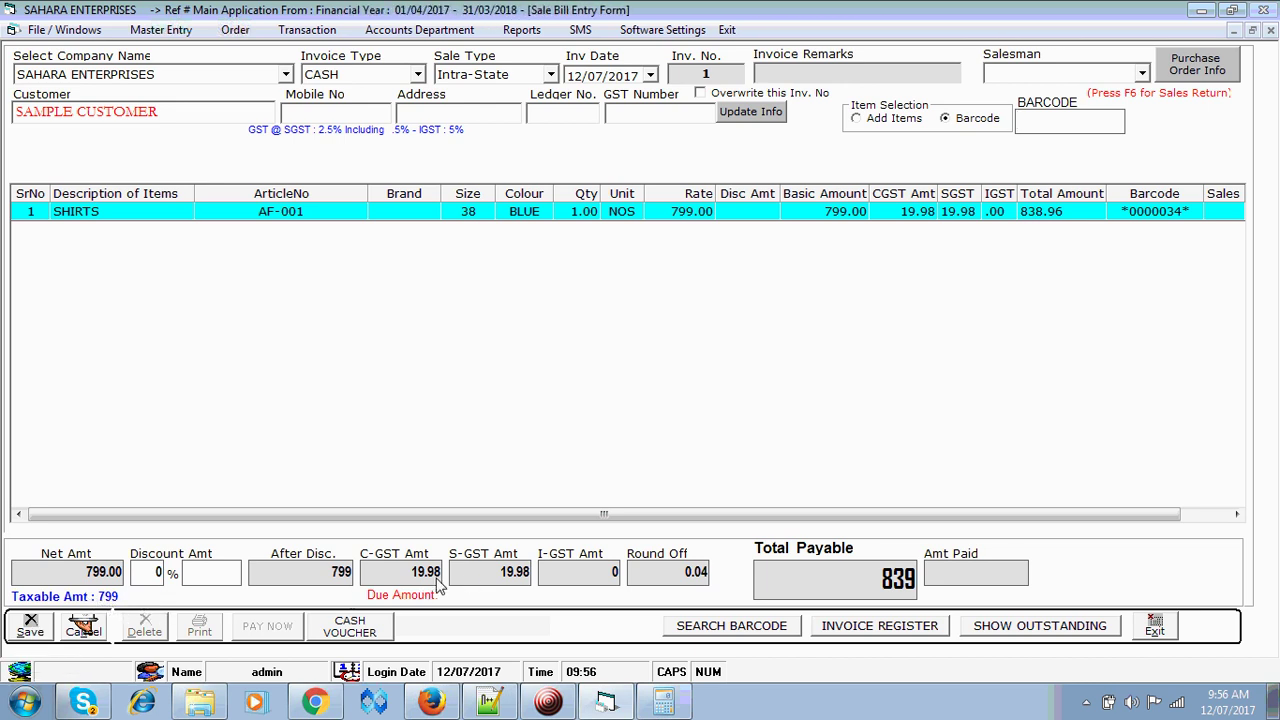
- Use the calculator to work out 799 plus 5 percent
left_click(663, 704)
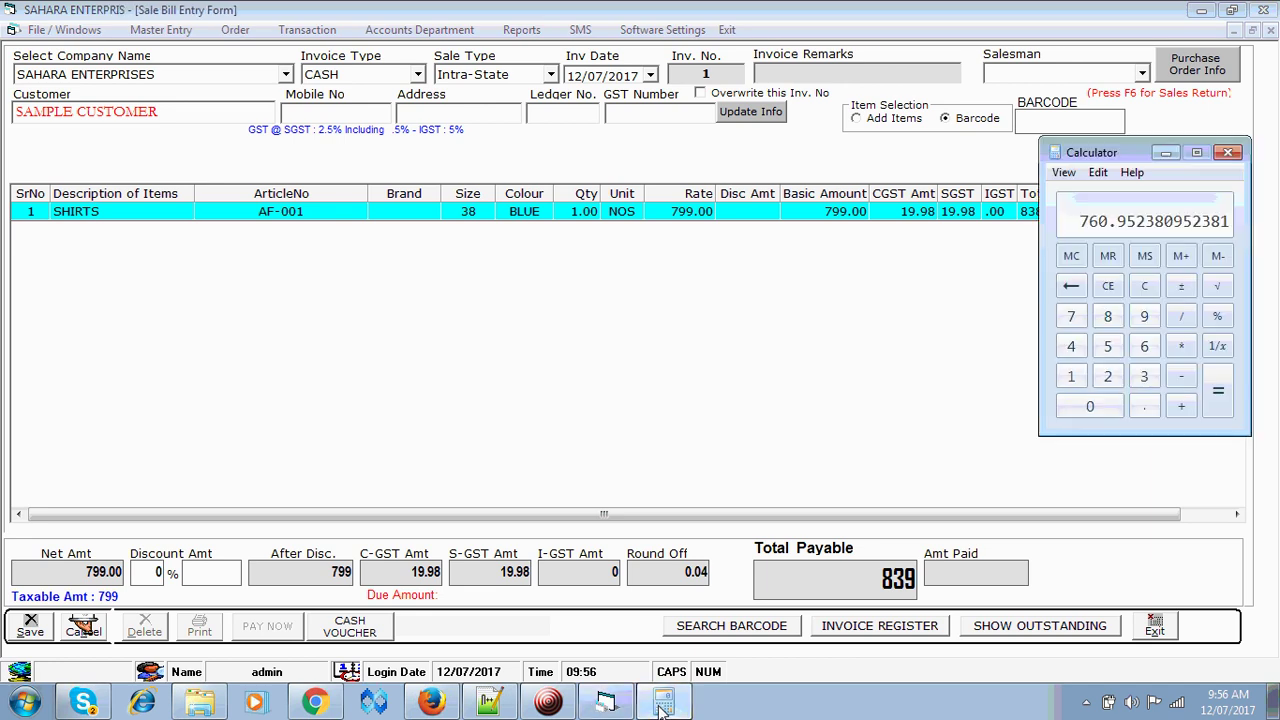
key("Escape")
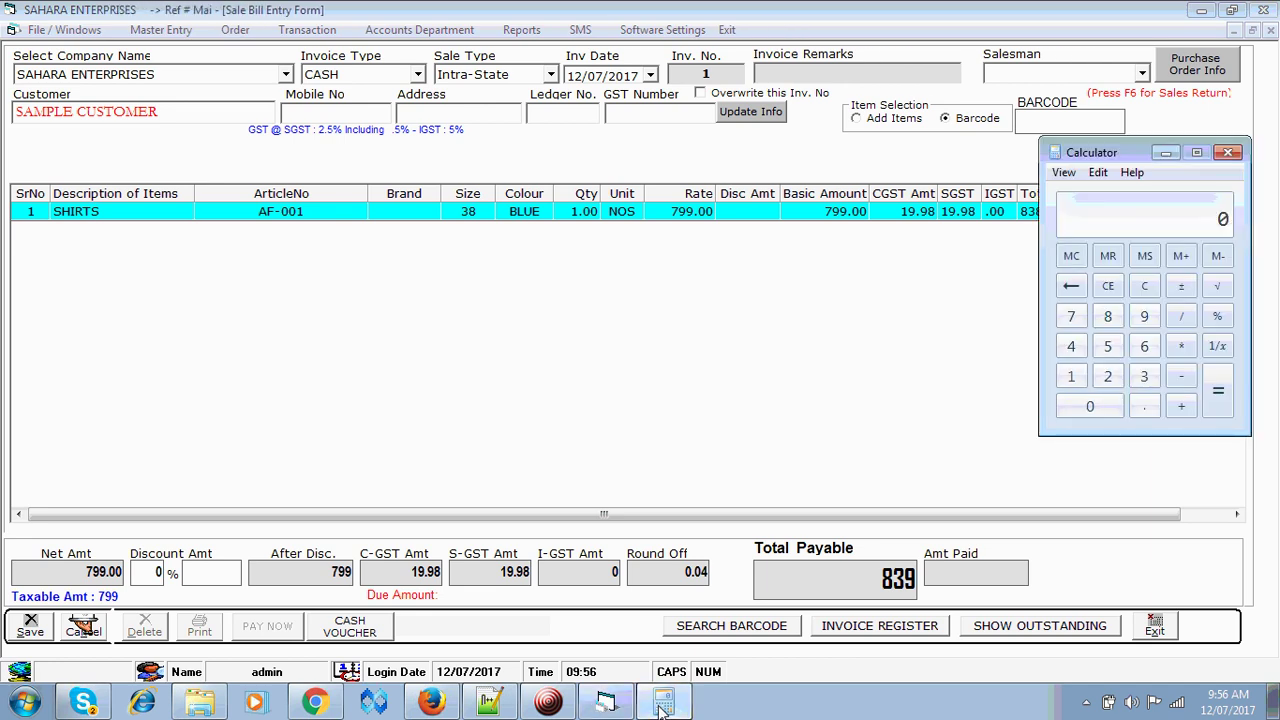
type("799")
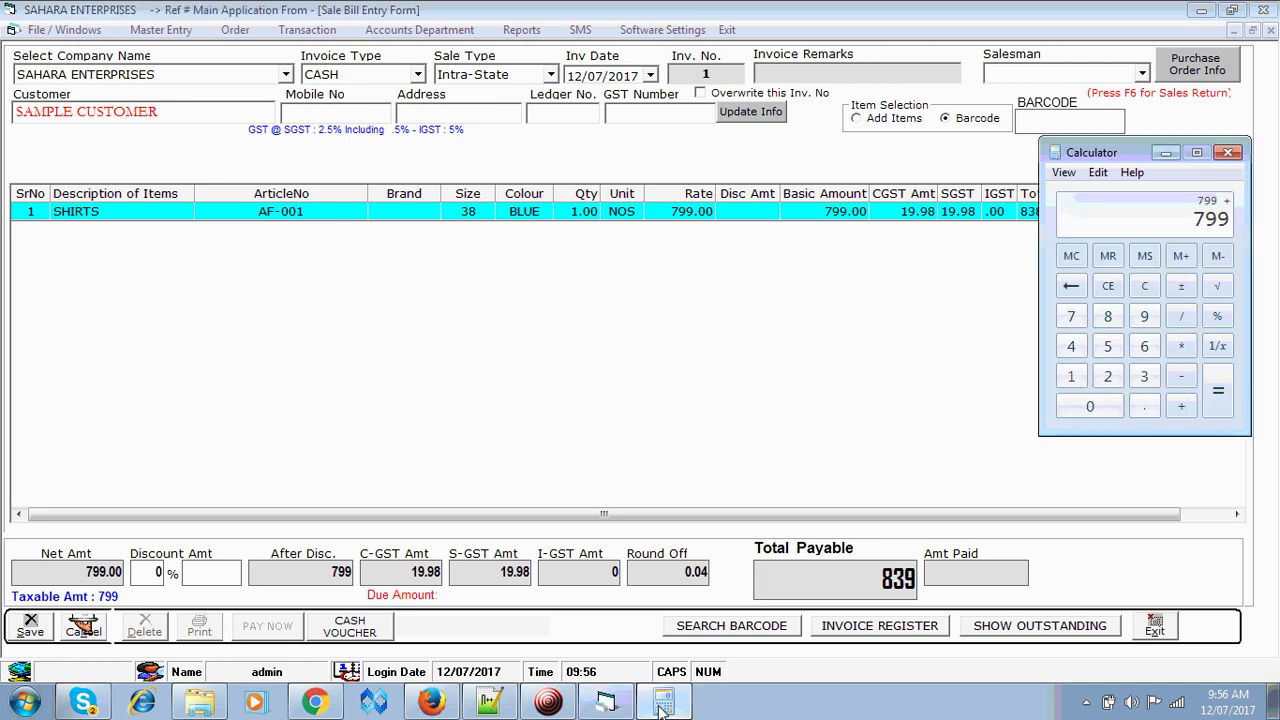
type("5%")
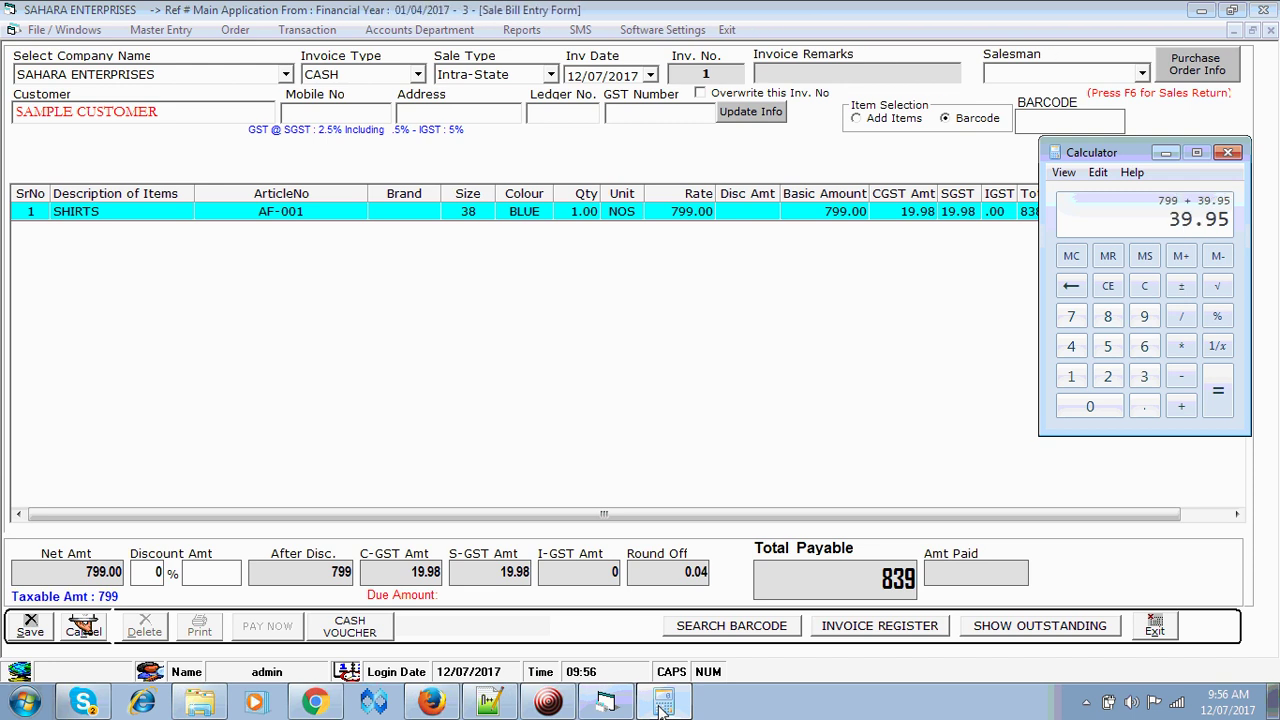
key("Return")
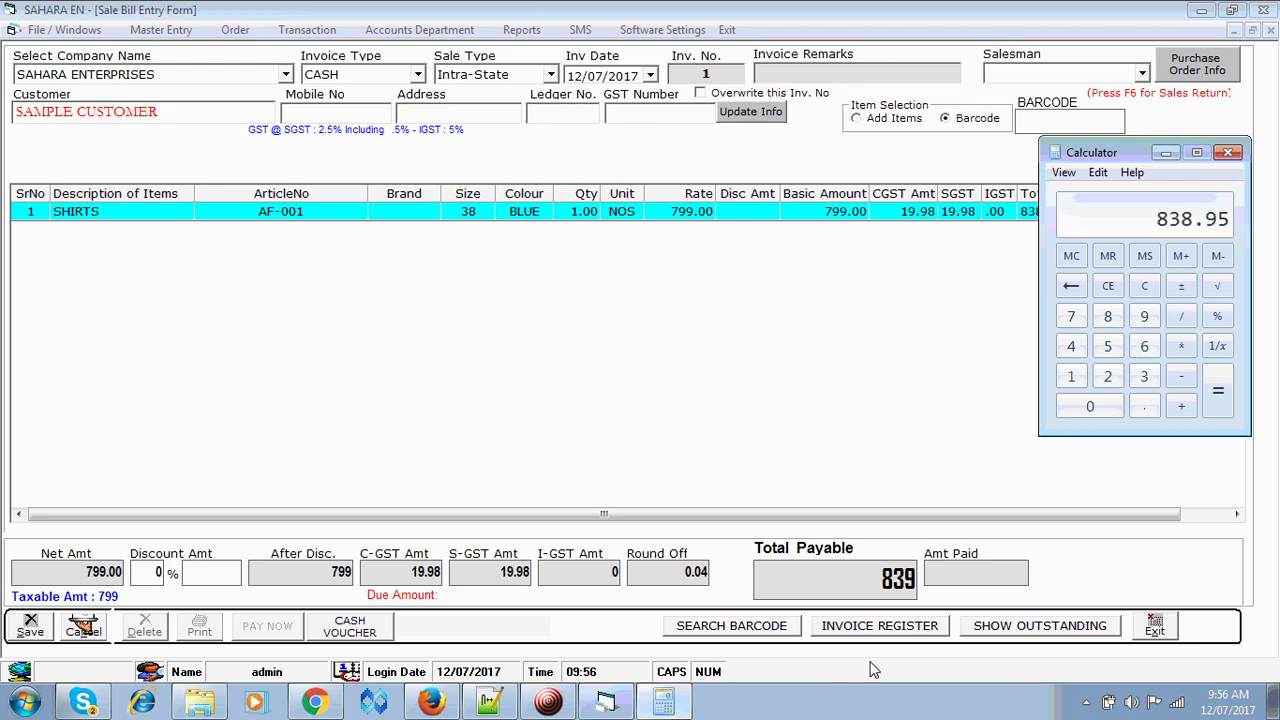
left_click(880, 592)
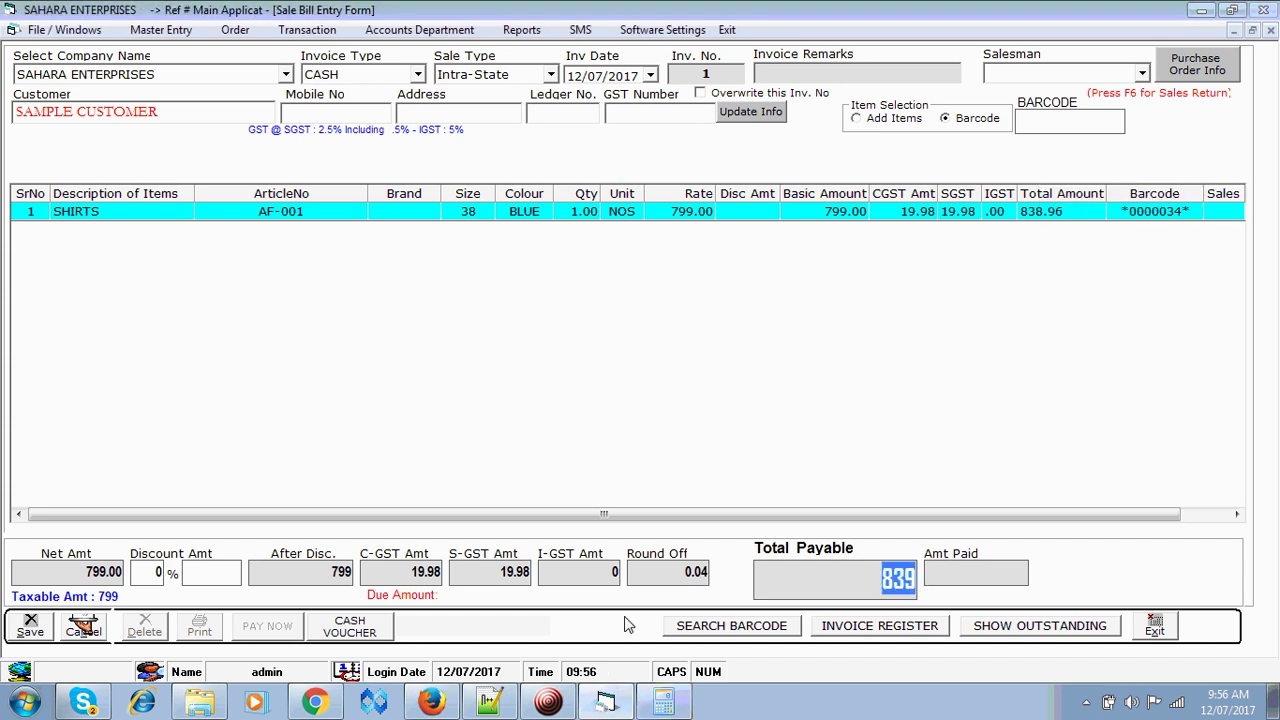
- Apply a 5% discount (39.95) so the bill totals 795, and save it
left_click(155, 575)
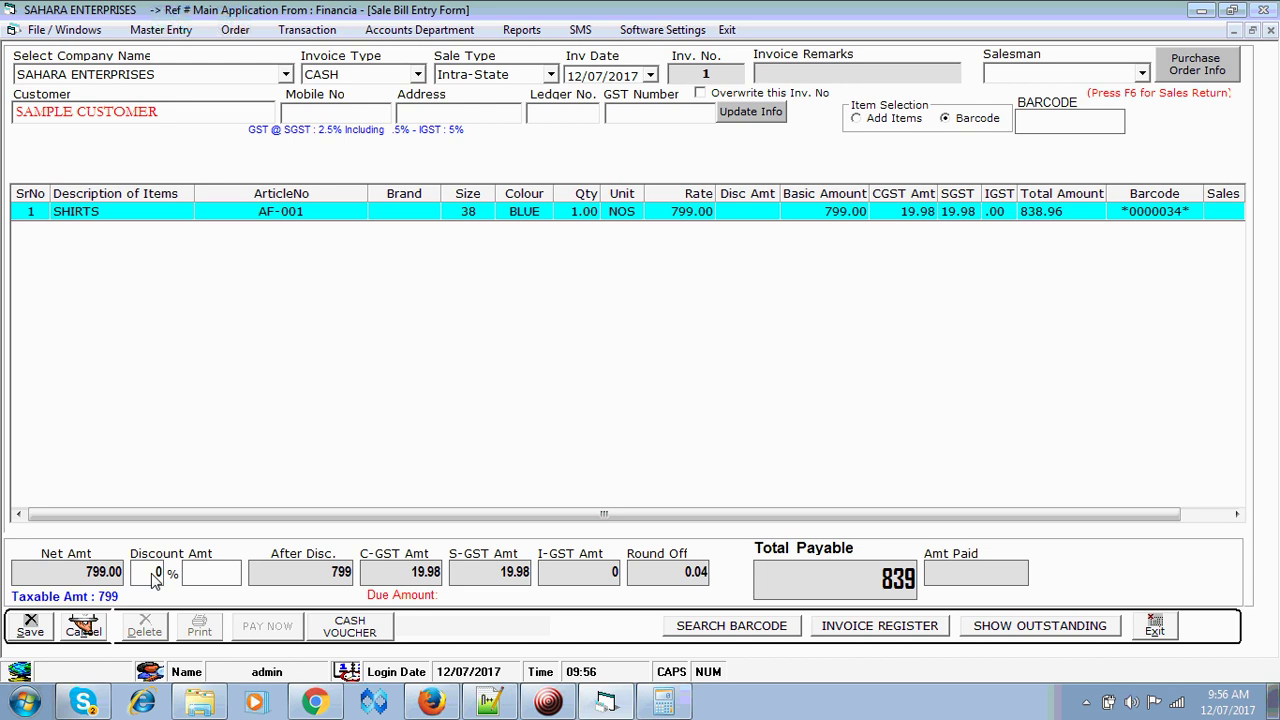
type("5")
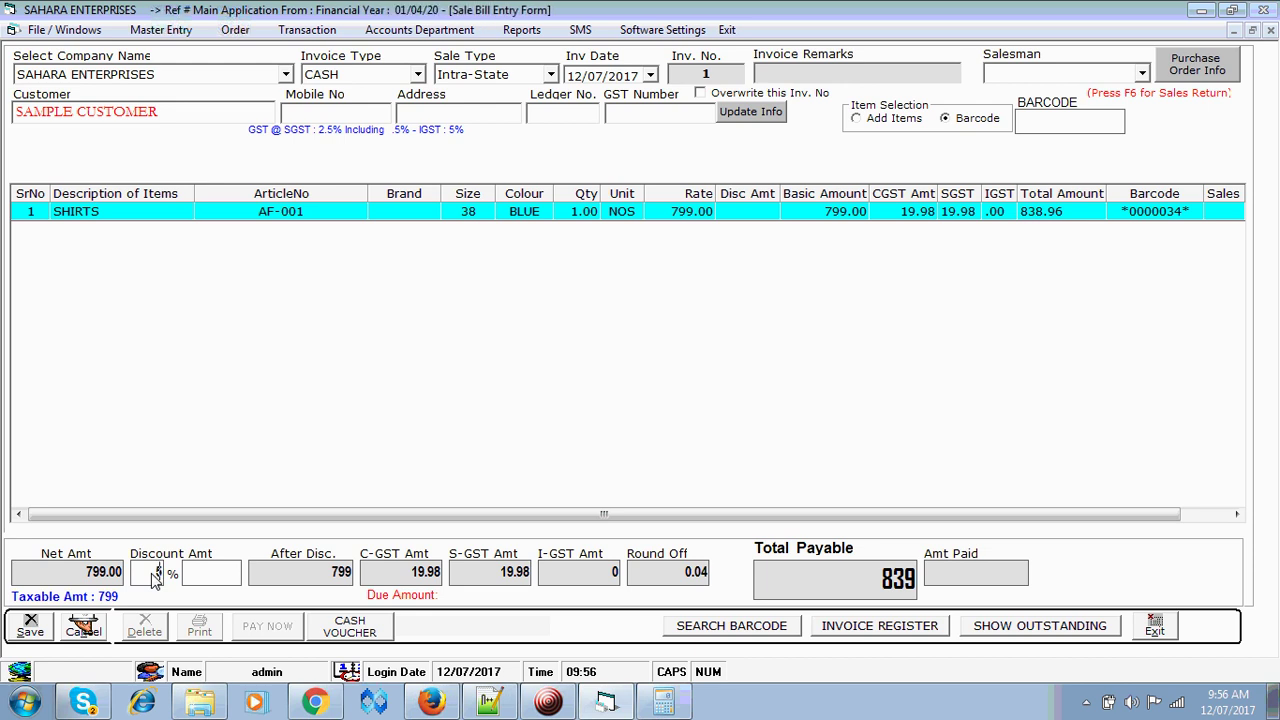
key("Return")
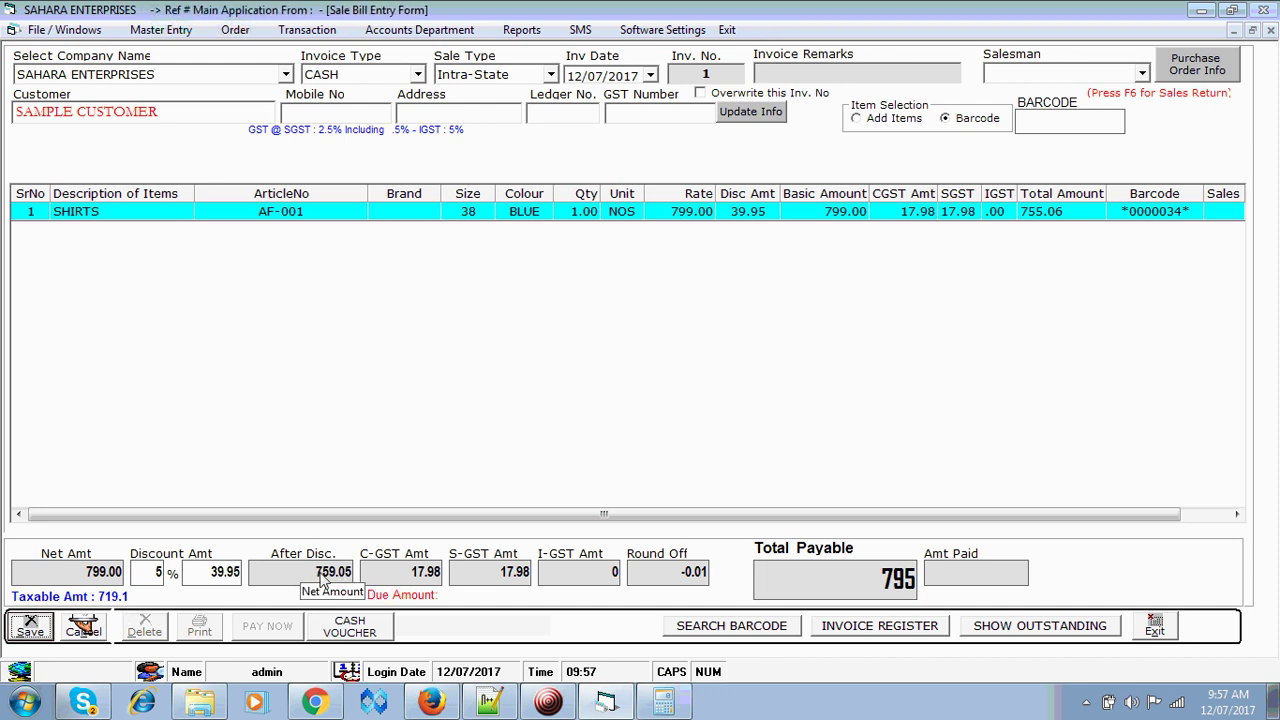
left_click_drag(322, 580, 375, 580)
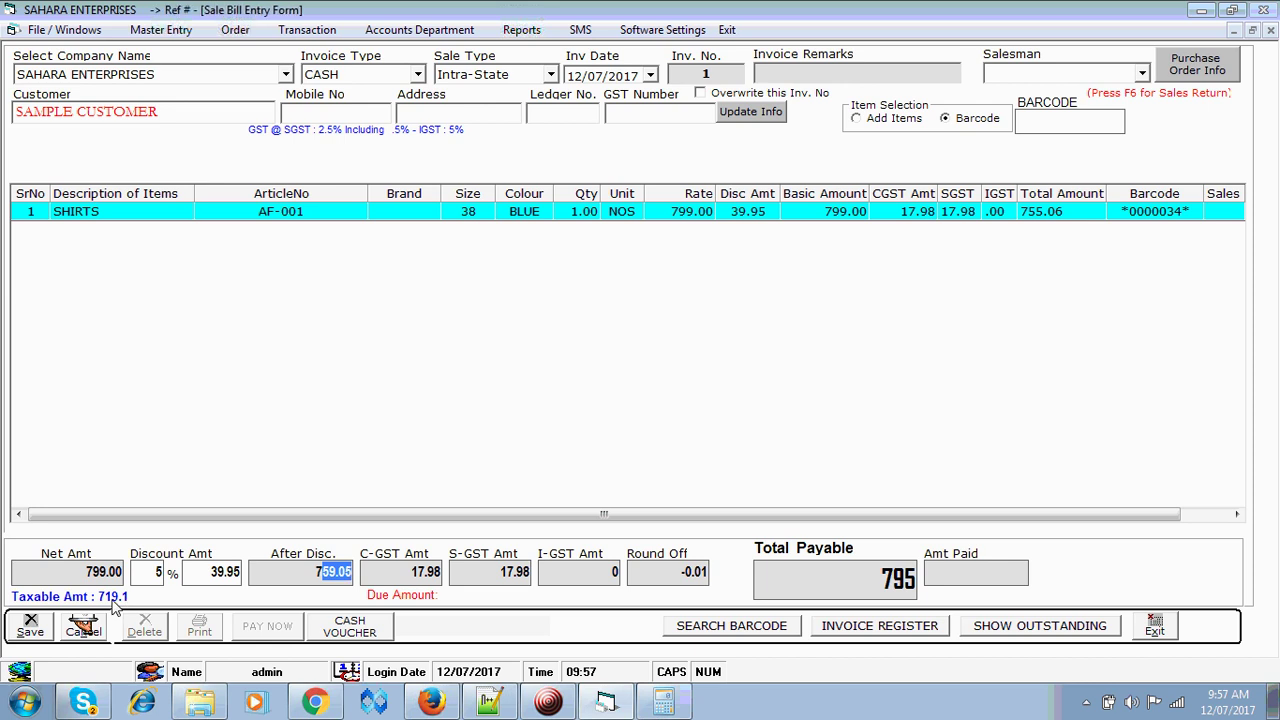
left_click(32, 630)
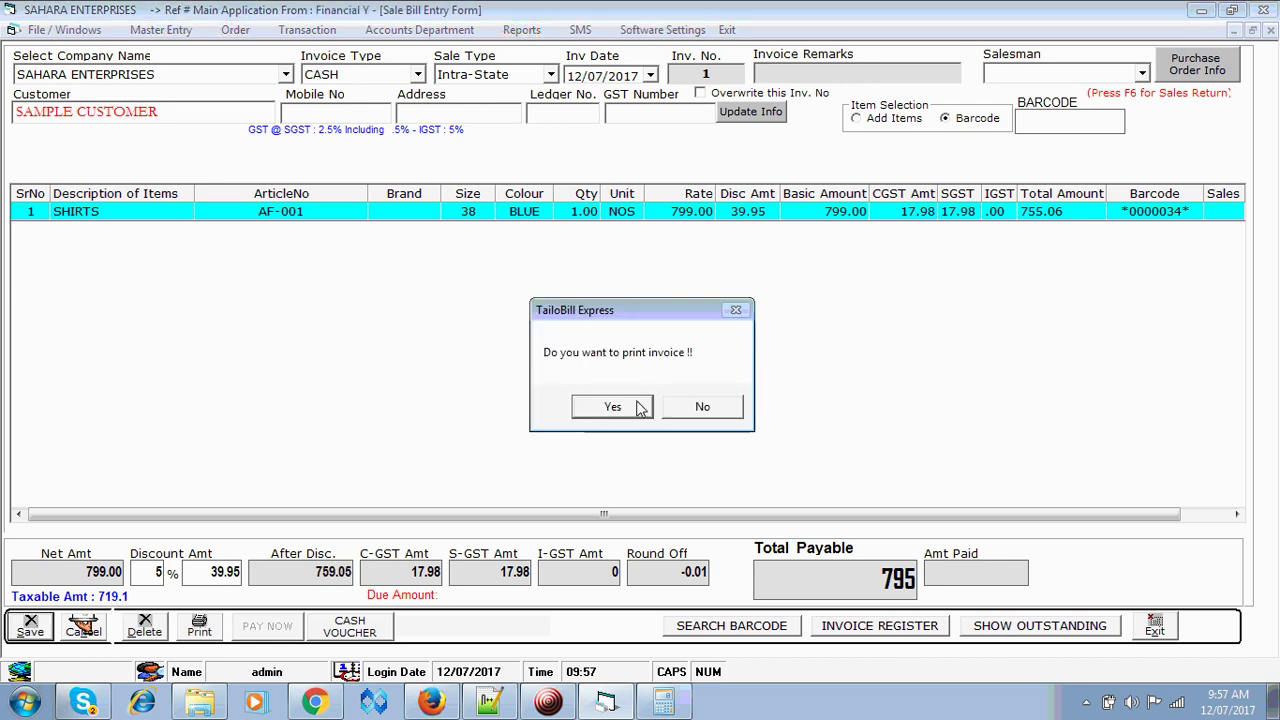
- Skip printing and preview the invoice in PAID BILL format, showing 795.00 due
left_click(710, 410)
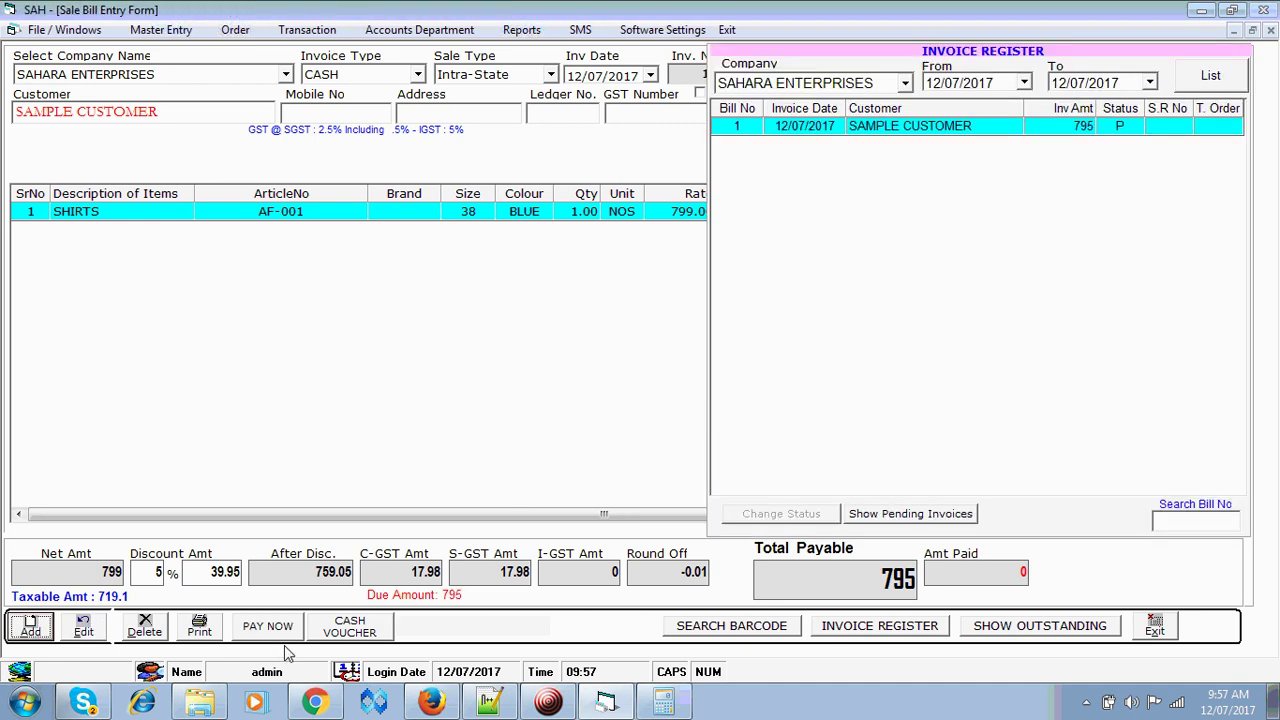
left_click(202, 628)
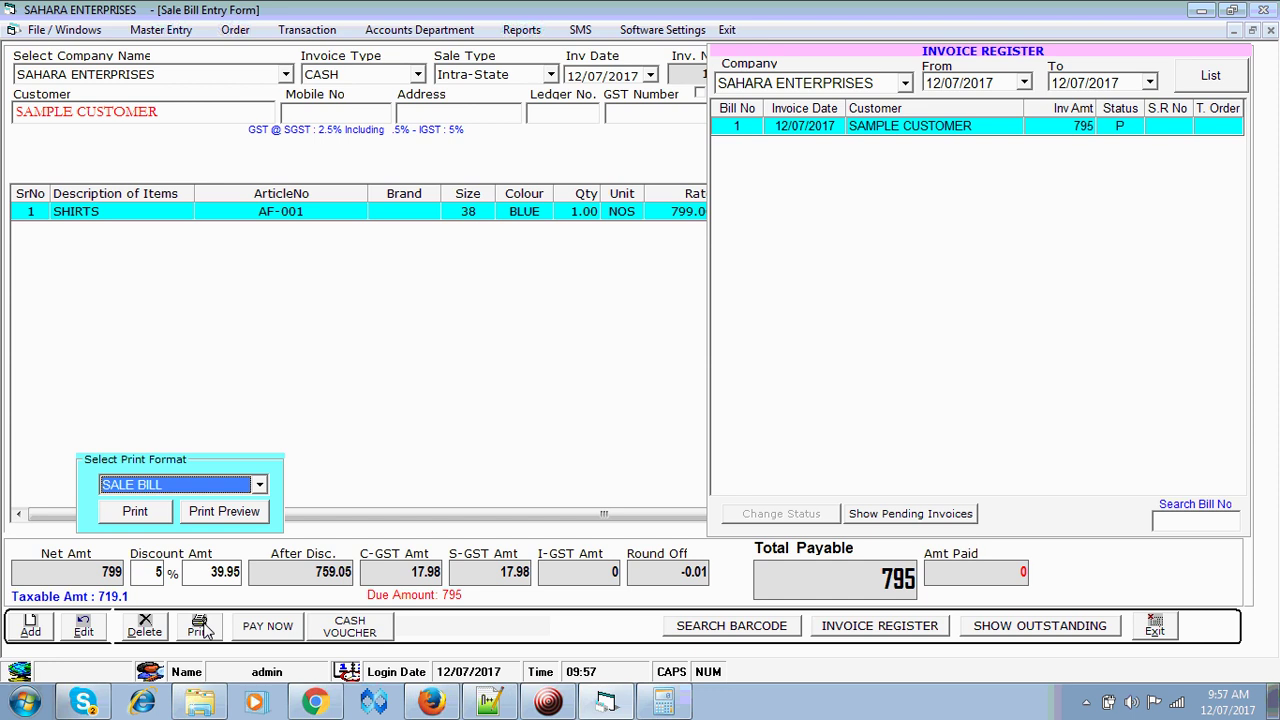
key("Down")
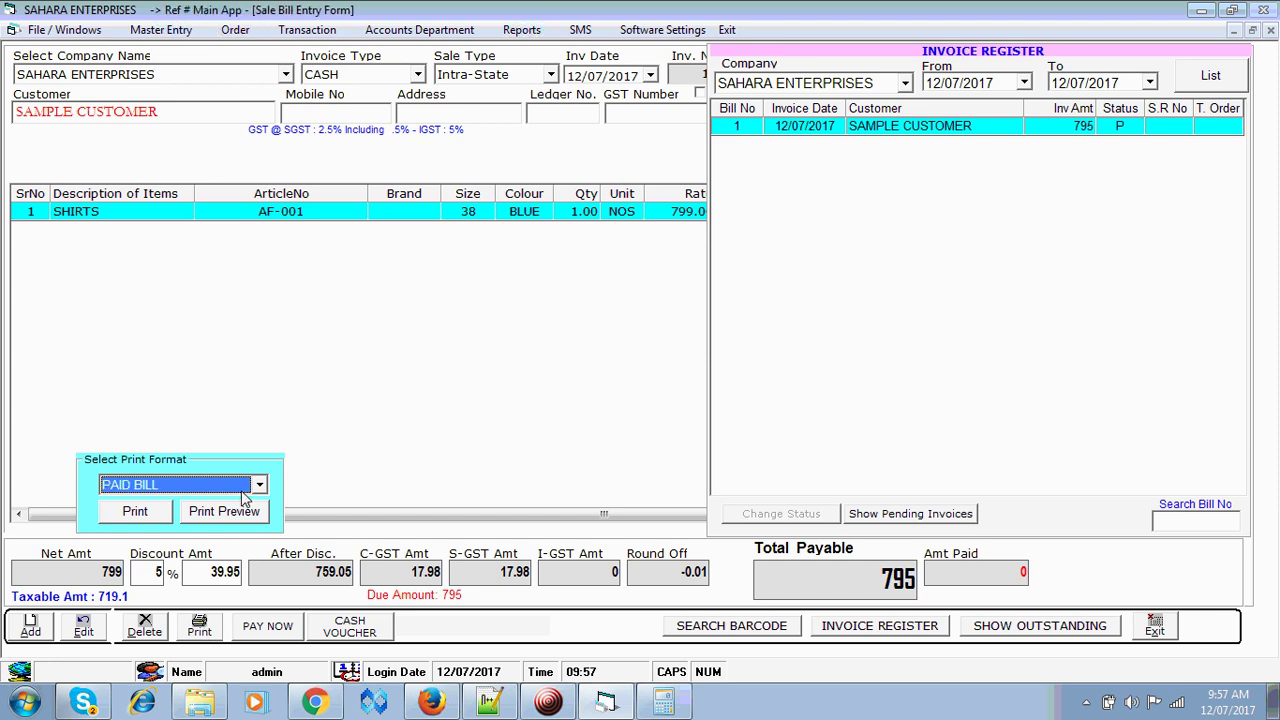
left_click(226, 511)
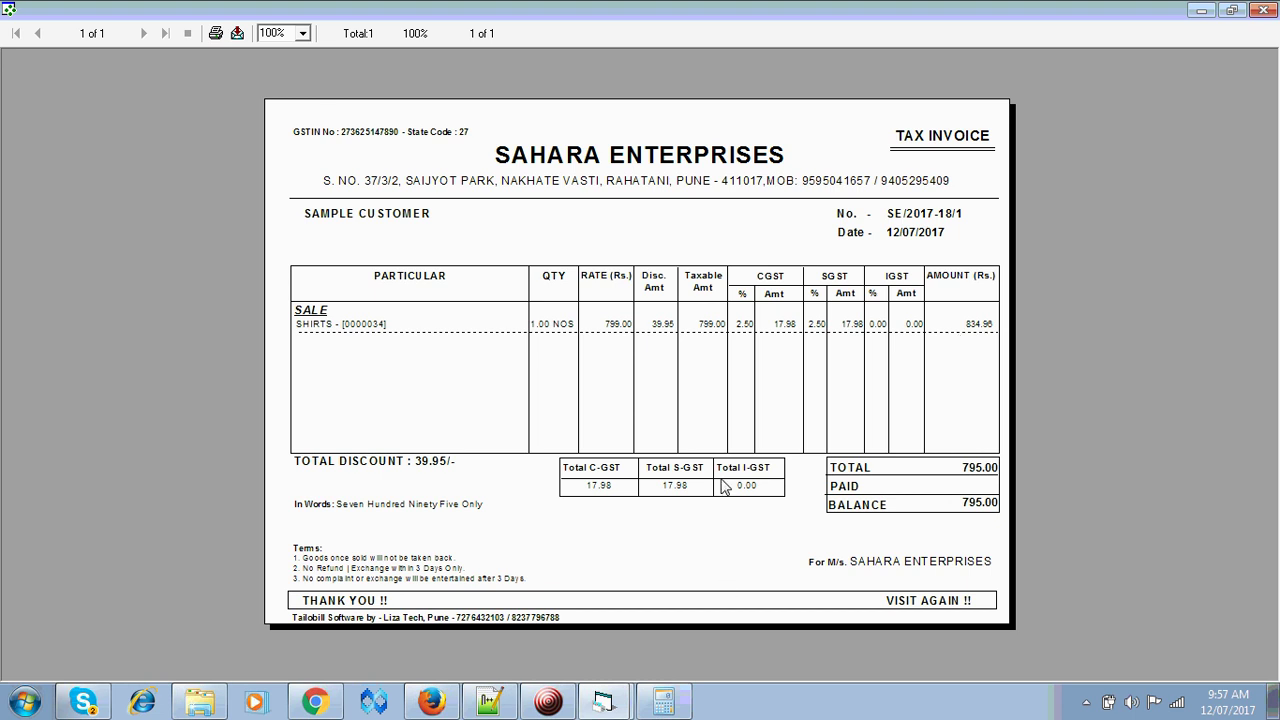
- Close the invoice preview and the sale bill entry form to reach the dashboard
left_click(1263, 9)
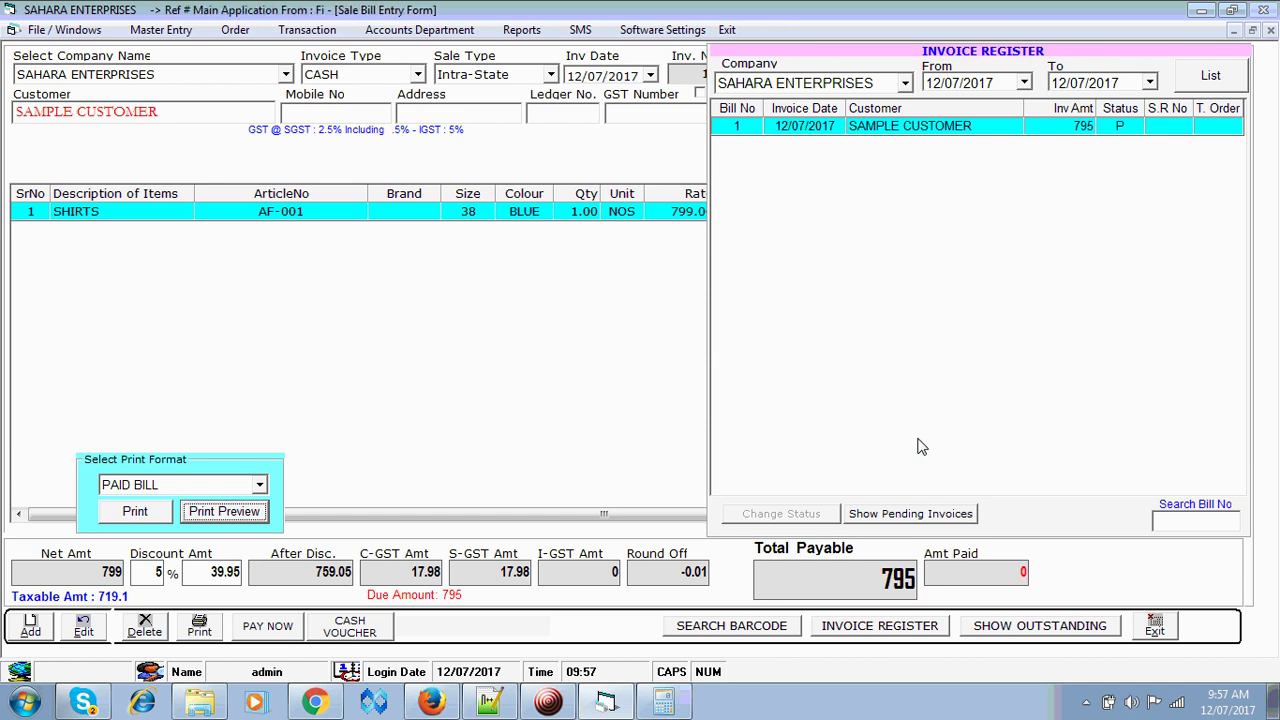
left_click(1155, 627)
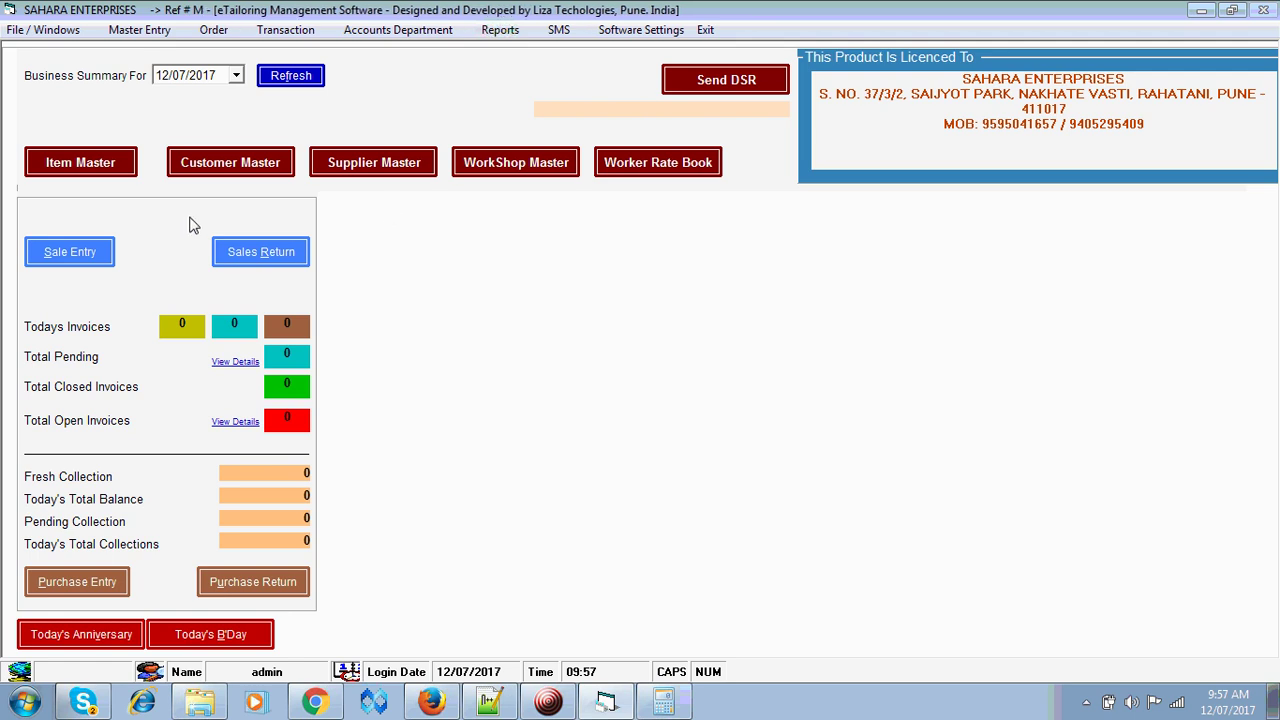
- Show the IGST - OUT ledger from 01/07/2017, then close it and reopen Sale Entry
left_click(499, 30)
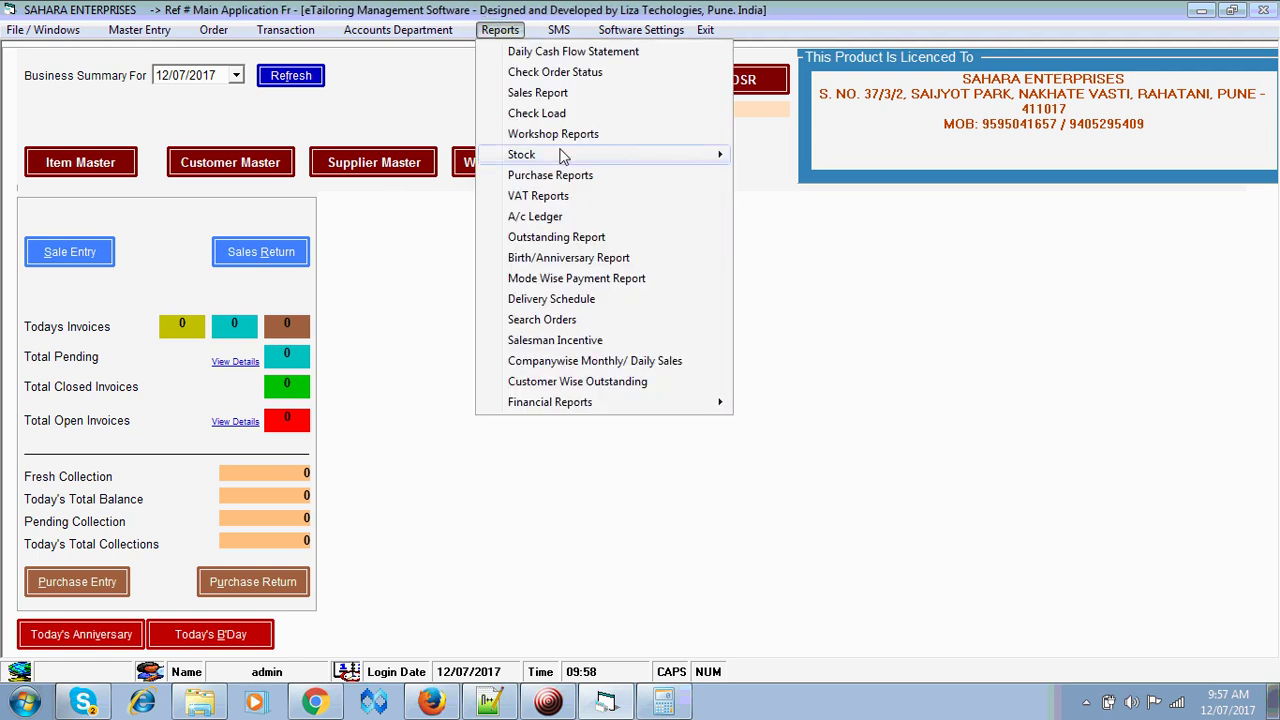
left_click(546, 222)
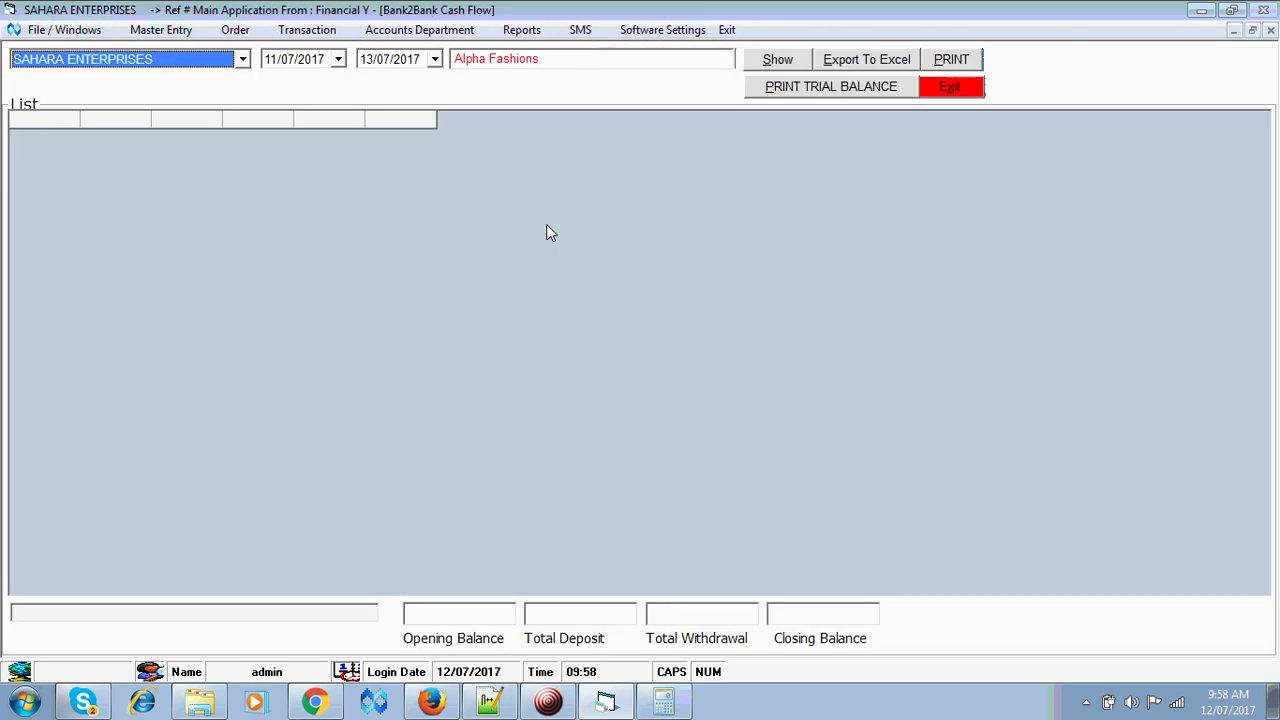
key("Tab")
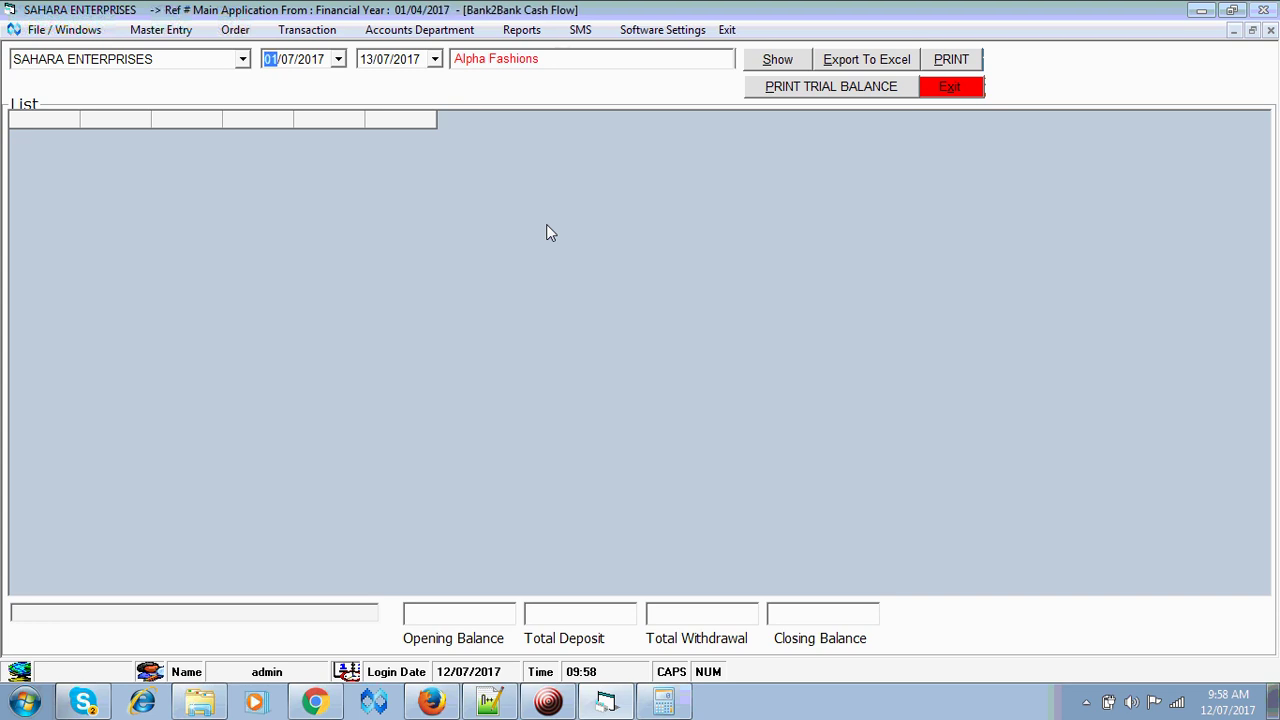
key("Tab")
key("Tab")
key("Down")
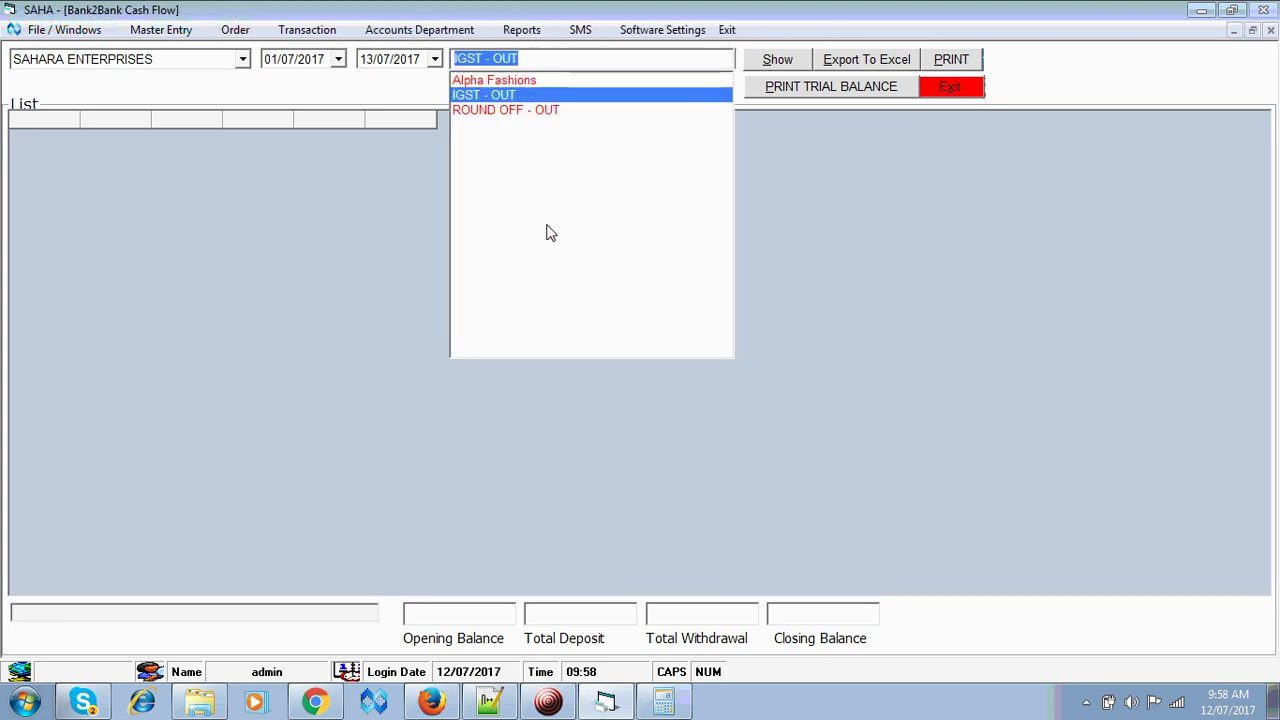
key("Return")
key("Return")
key("Return")
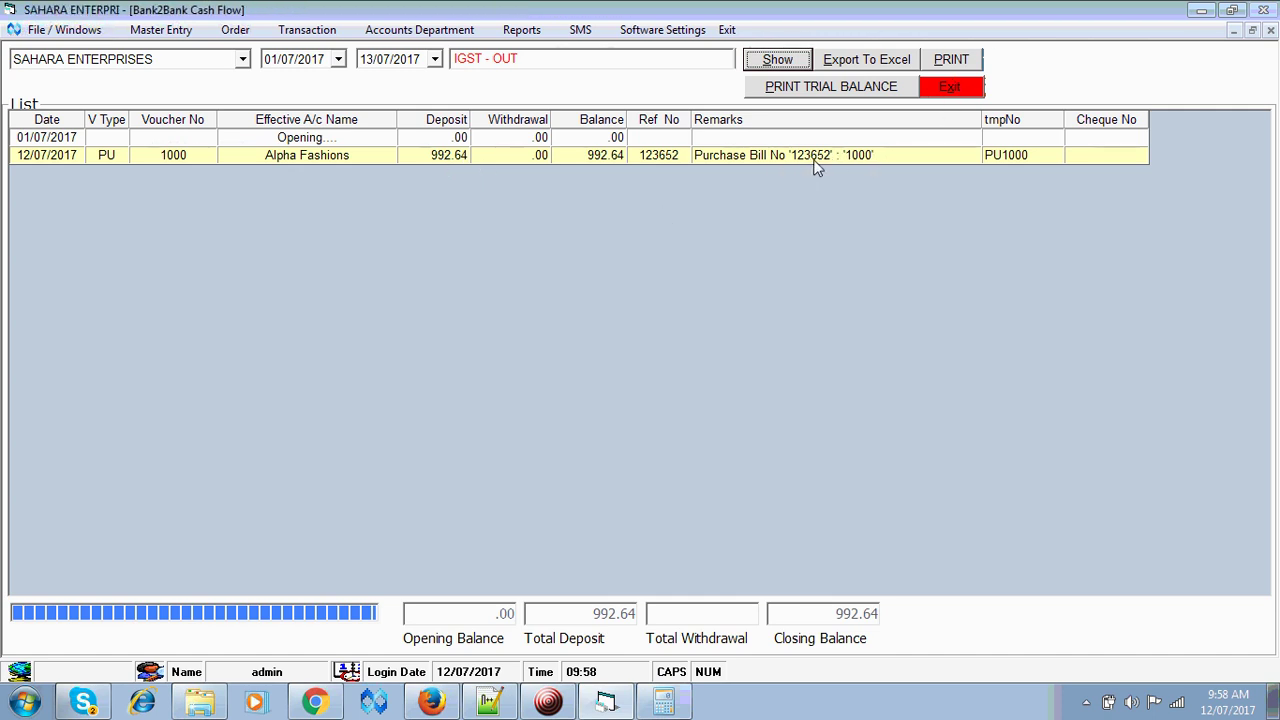
left_click(963, 90)
left_click(70, 258)
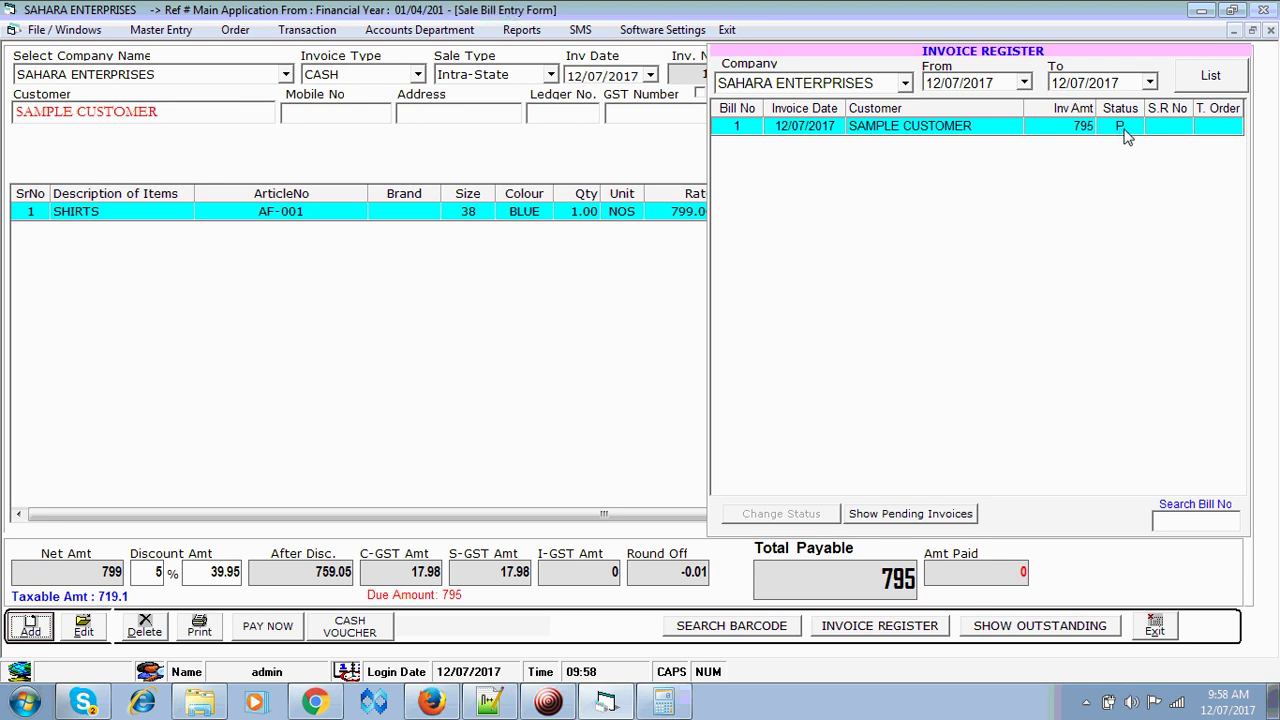
- Record the 795 cash payment for bill 1, skip printing, and exit the sale form
left_click(267, 626)
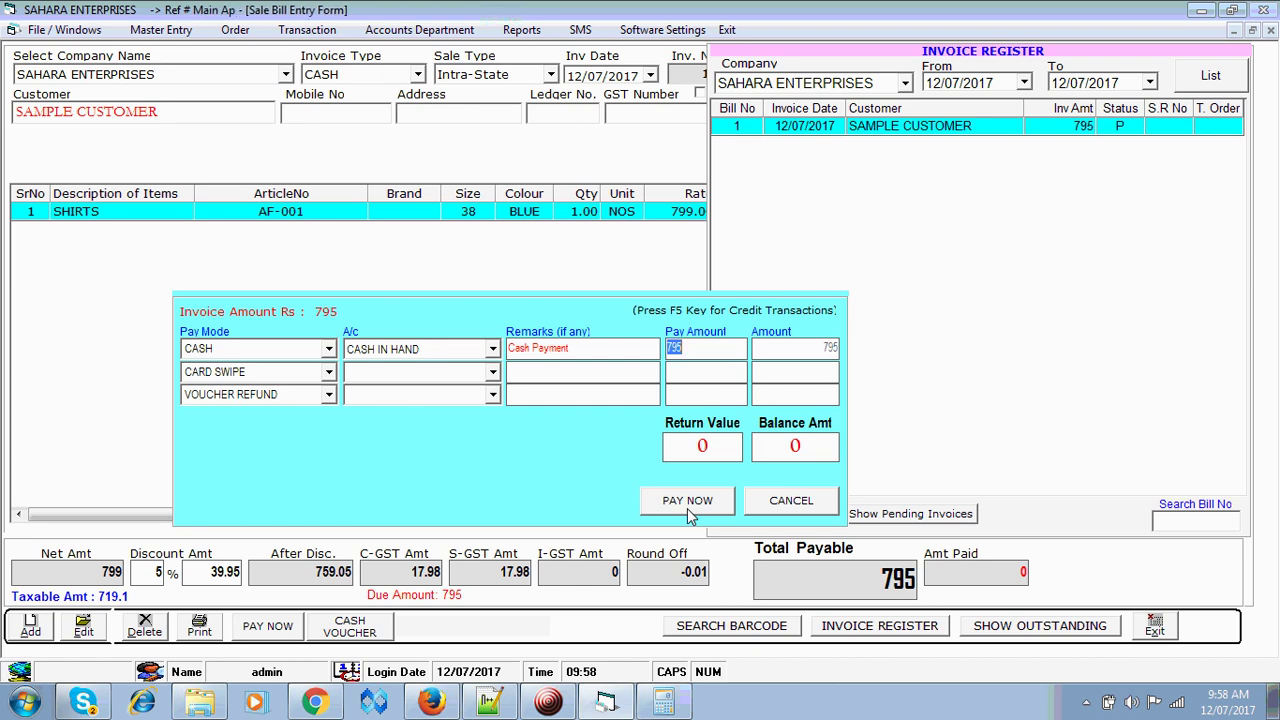
left_click(688, 502)
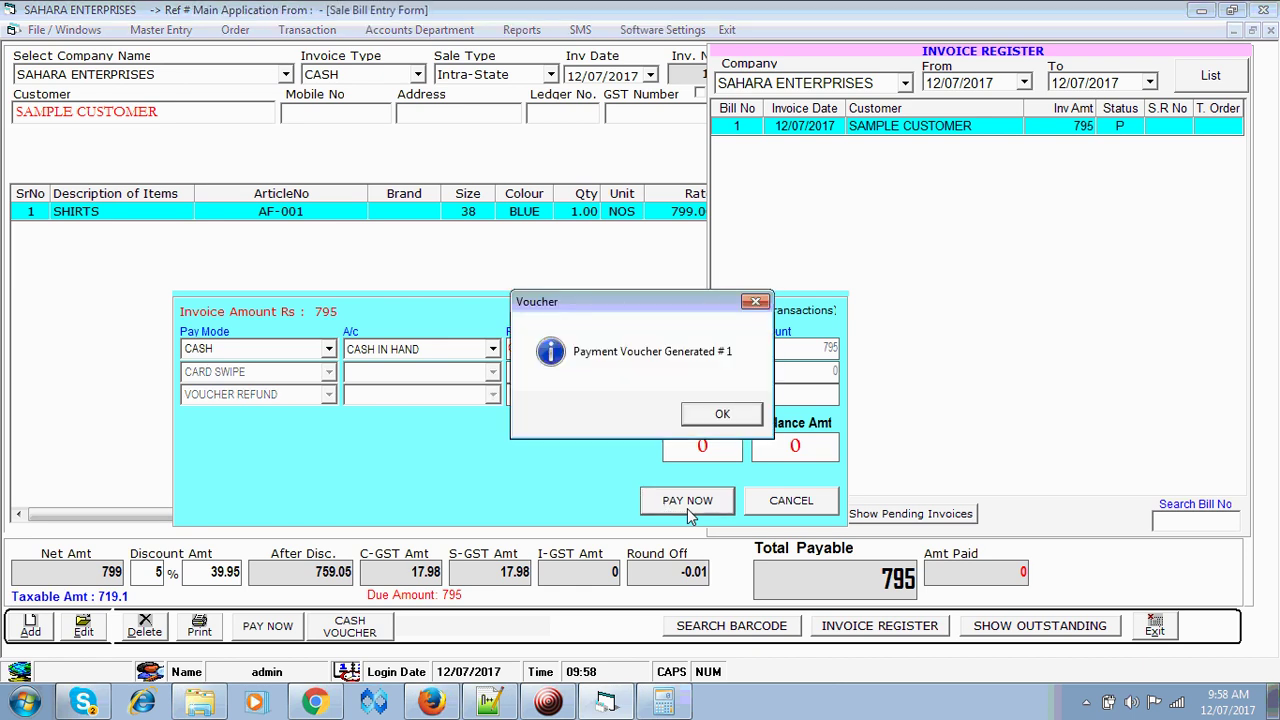
left_click(741, 416)
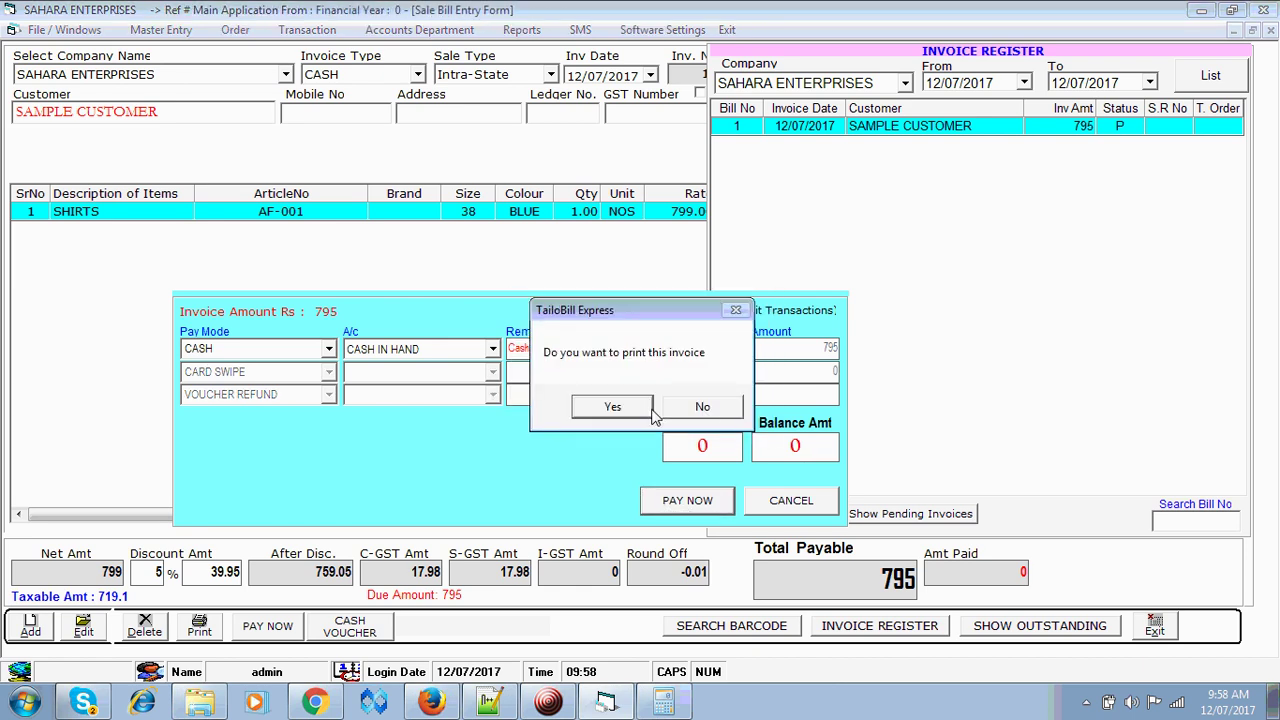
left_click(697, 408)
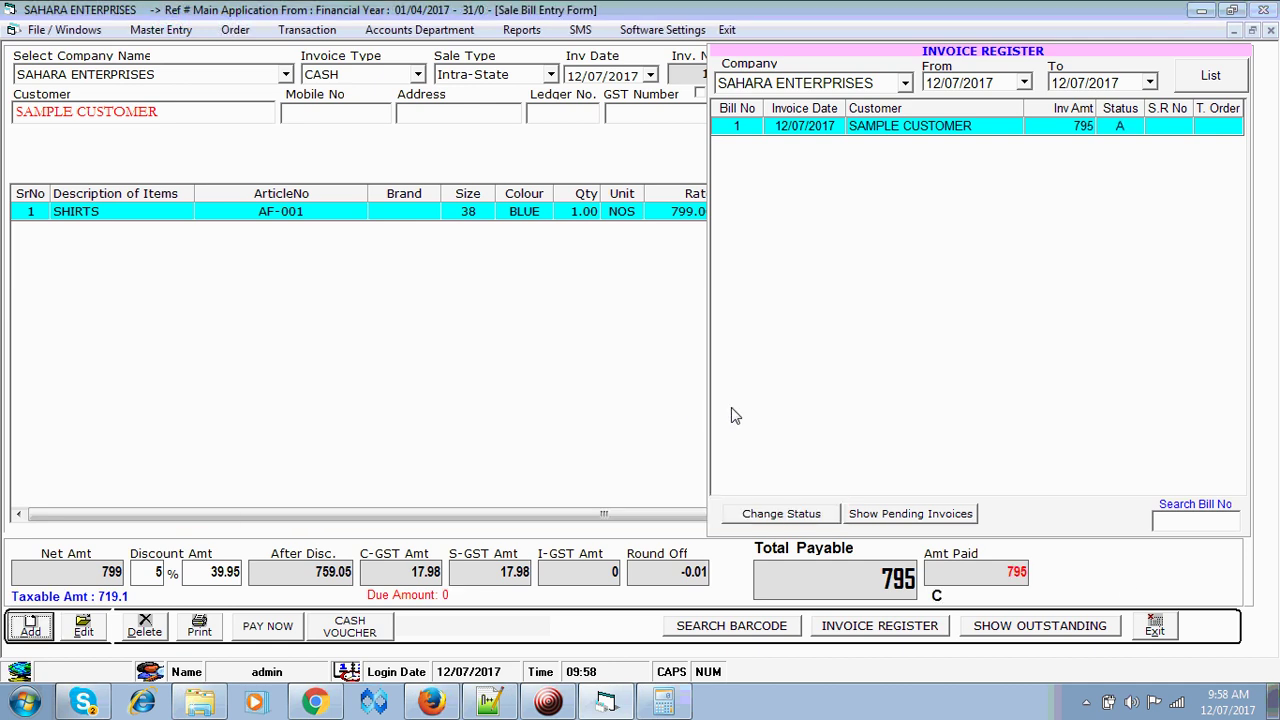
left_click(1165, 630)
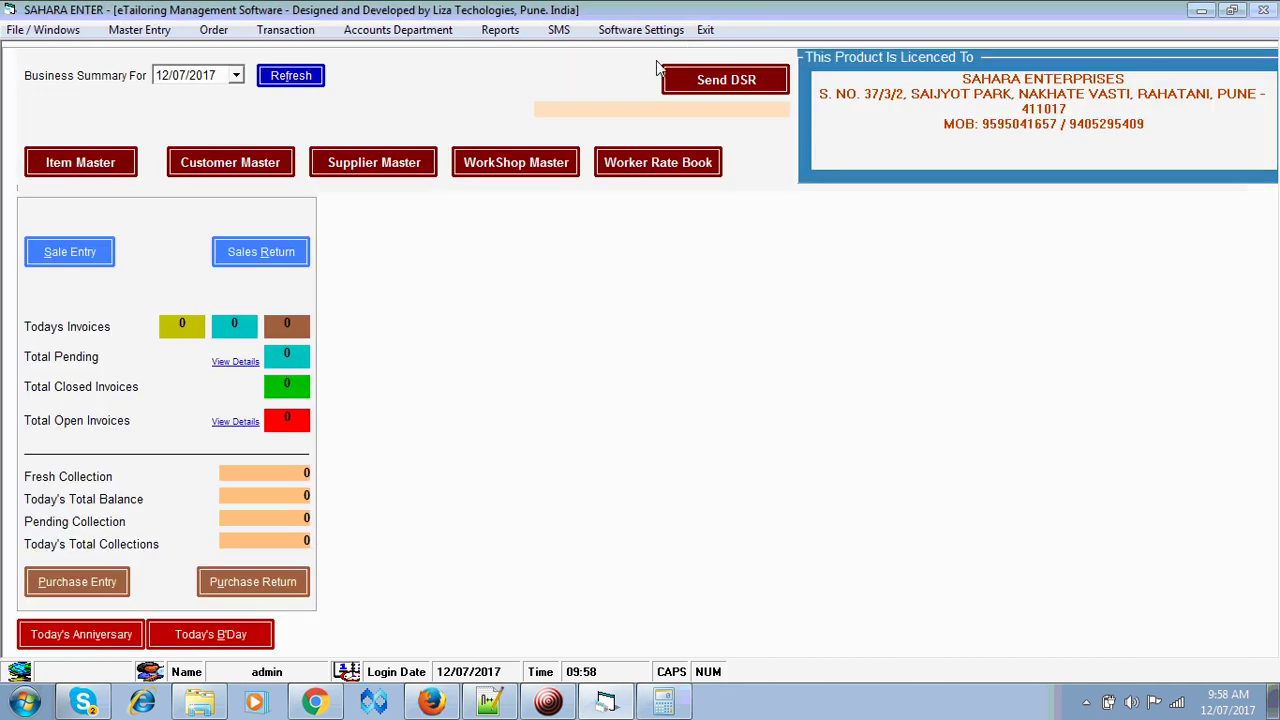
- Open the A/c Ledger report and show the SAMPLE CUSTOMER ledger with its 795 sale entry
left_click(500, 31)
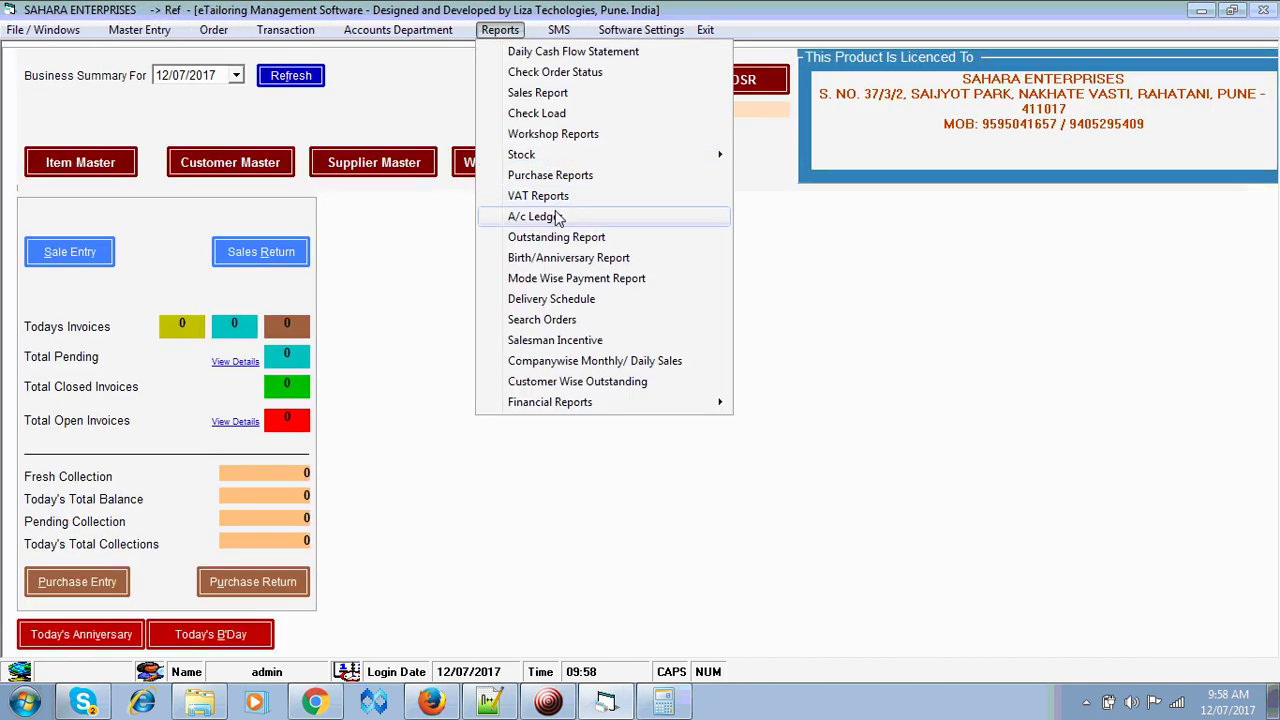
left_click(545, 217)
key("Tab")
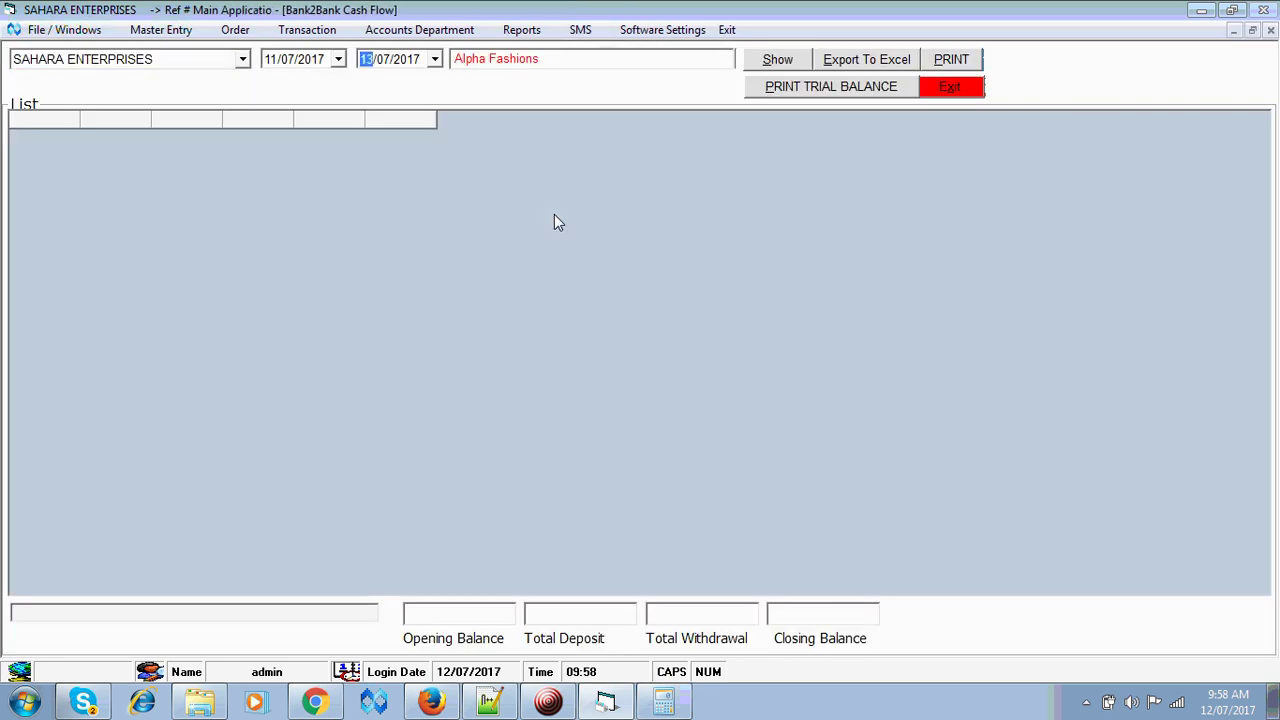
key("Tab")
key("Down")
key("Down")
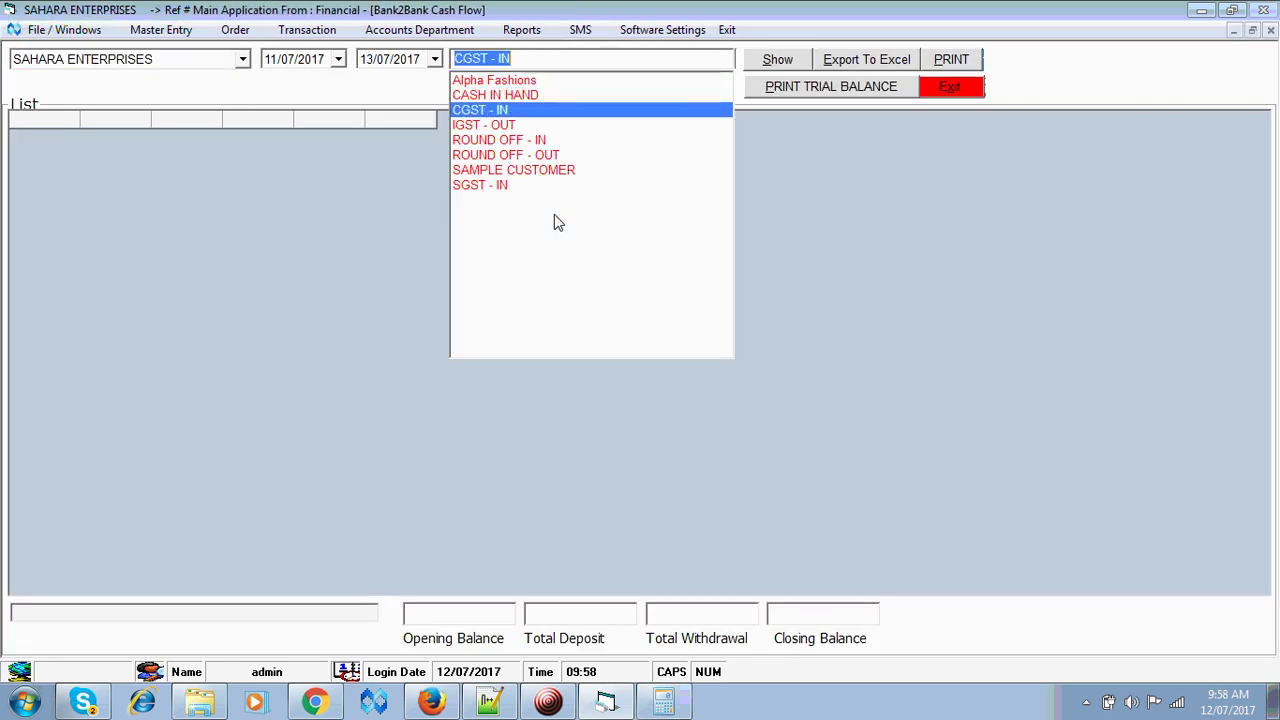
key("r")
key("Down")
key("Down")
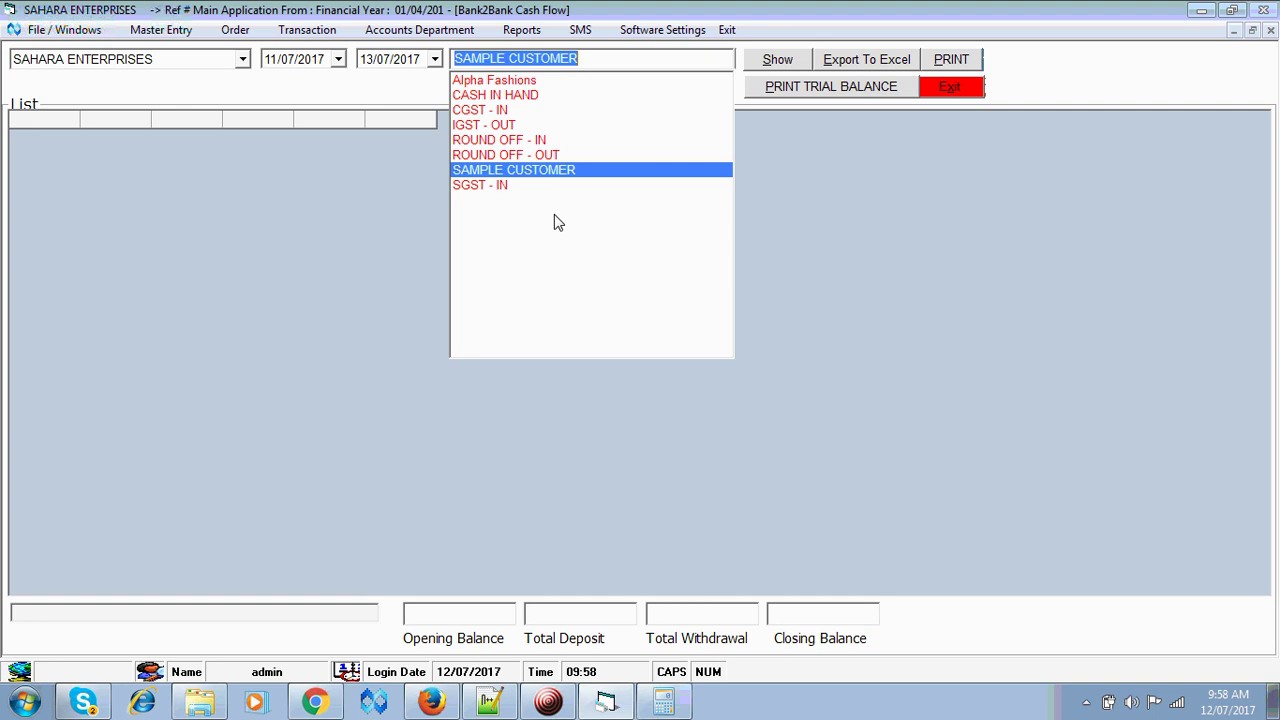
key("Down")
key("Up")
key("Up")
key("Up")
key("Up")
key("Up")
key("Up")
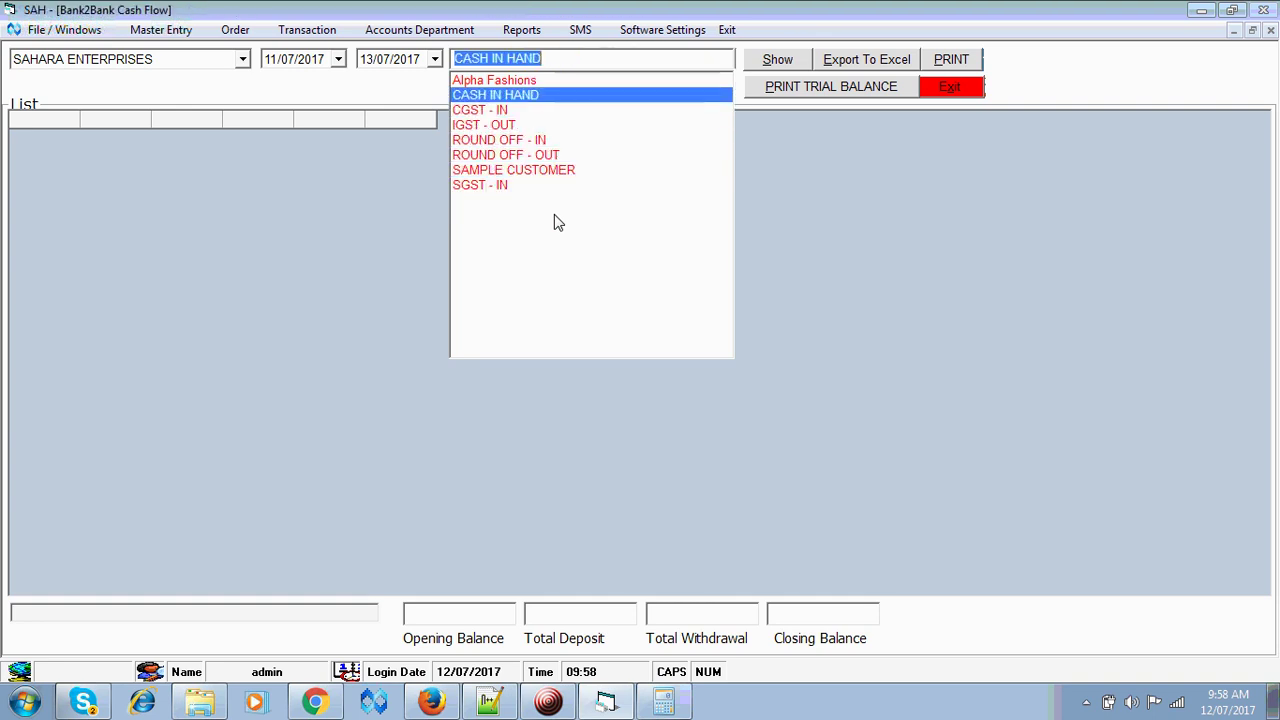
key("Down")
key("Down")
key("Down")
key("Down")
key("Down")
key("Down")
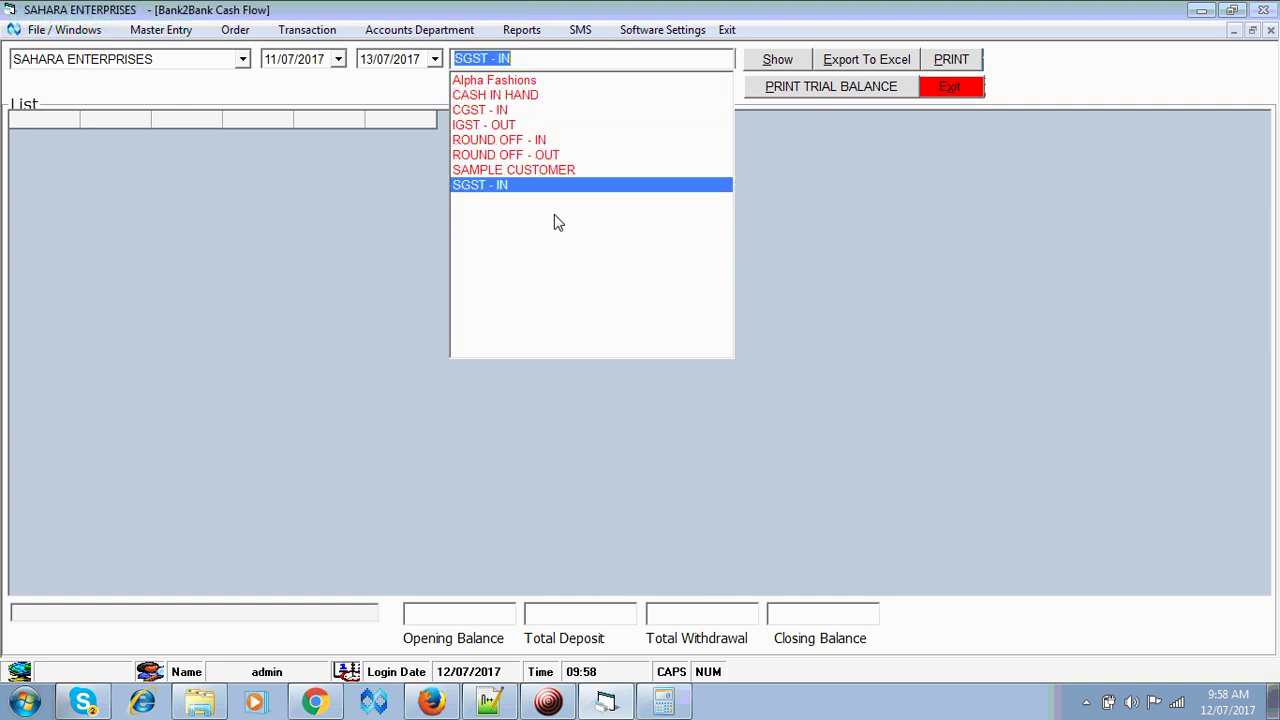
key("Up")
key("Return")
key("Return")
key("Return")
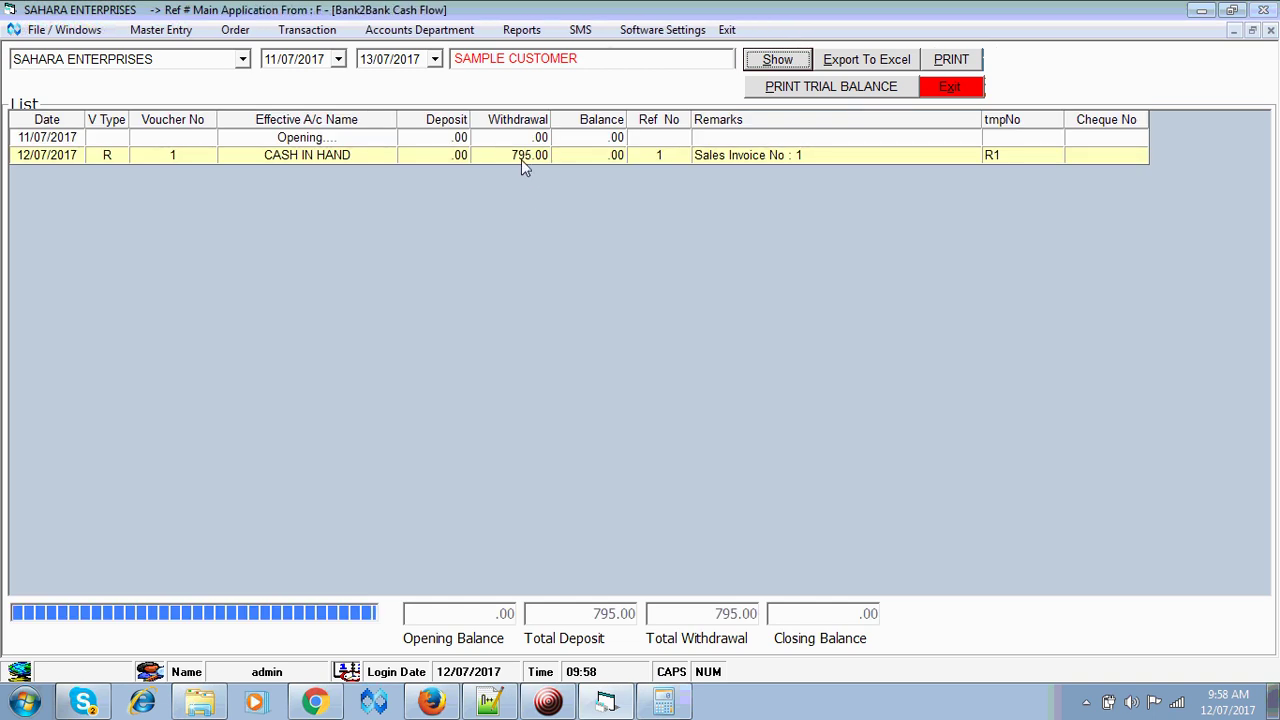
- Switch the ledger to CASH IN HAND and confirm the 795 receipt from SAMPLE CUSTOMER
left_click(614, 62)
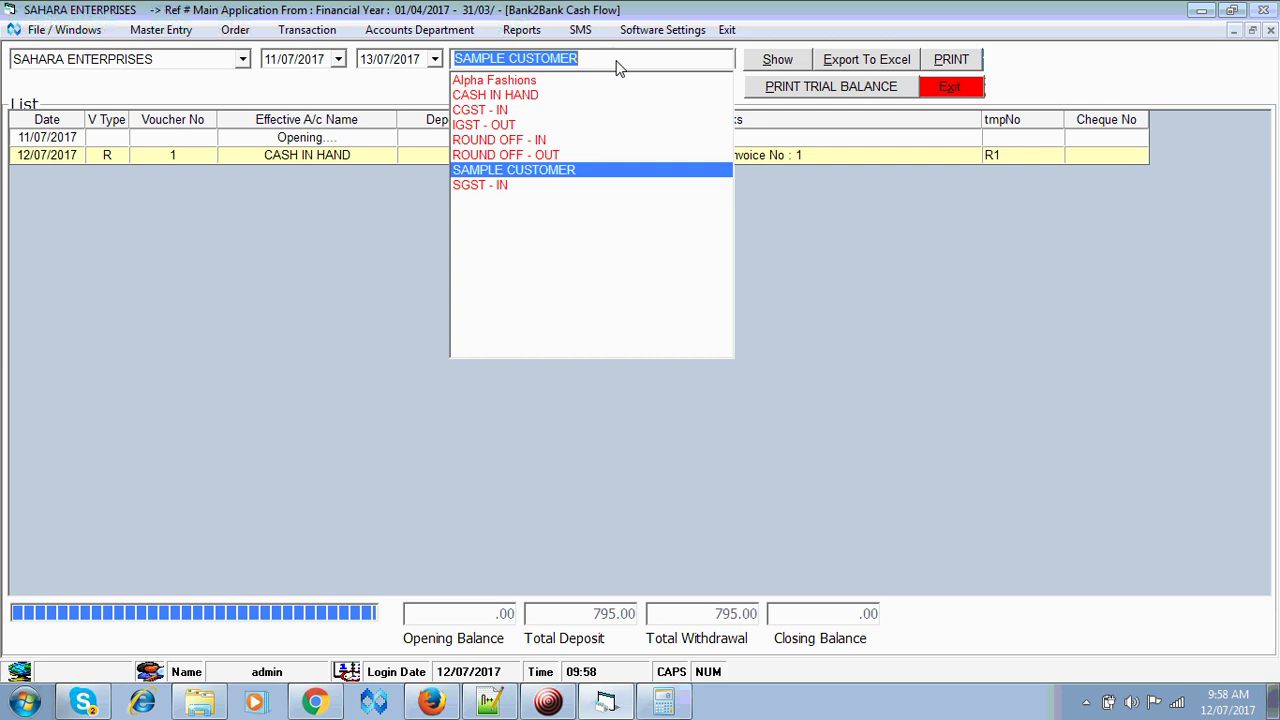
key("Up")
key("Up")
key("Up")
key("Up")
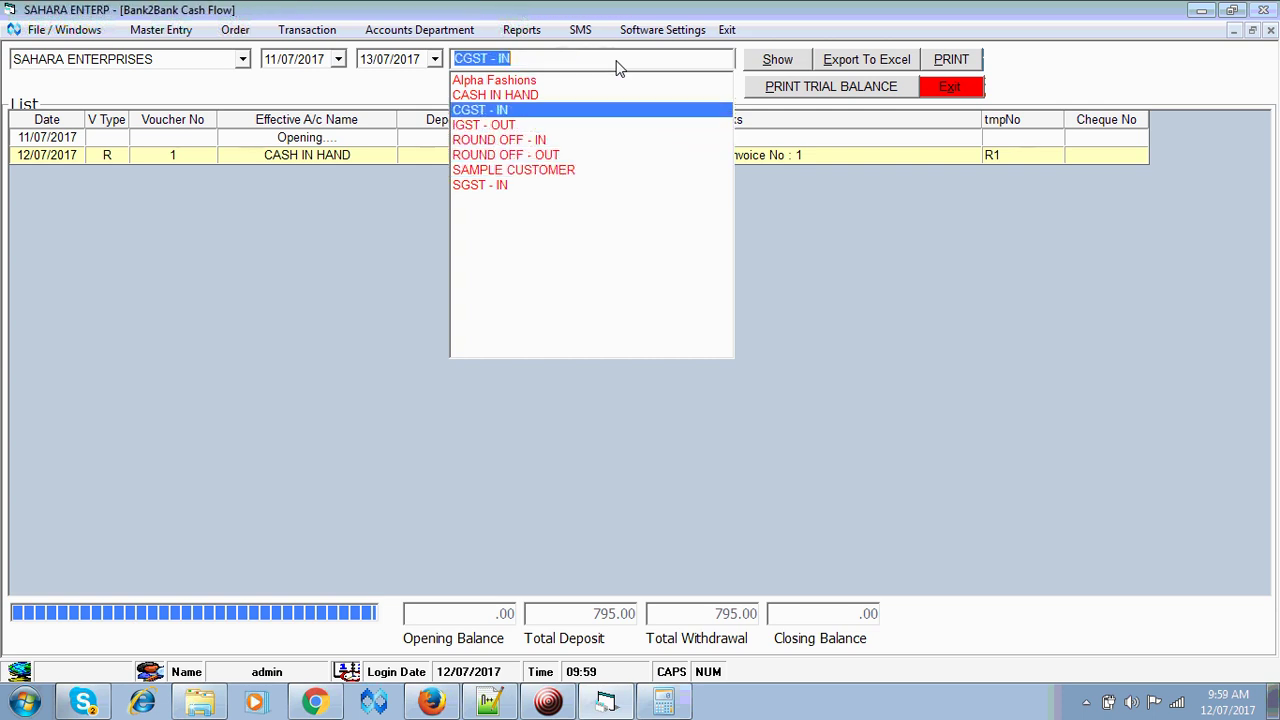
key("Up")
key("Down")
key("Down")
key("Down")
key("Down")
key("Down")
key("Up")
key("Up")
key("Up")
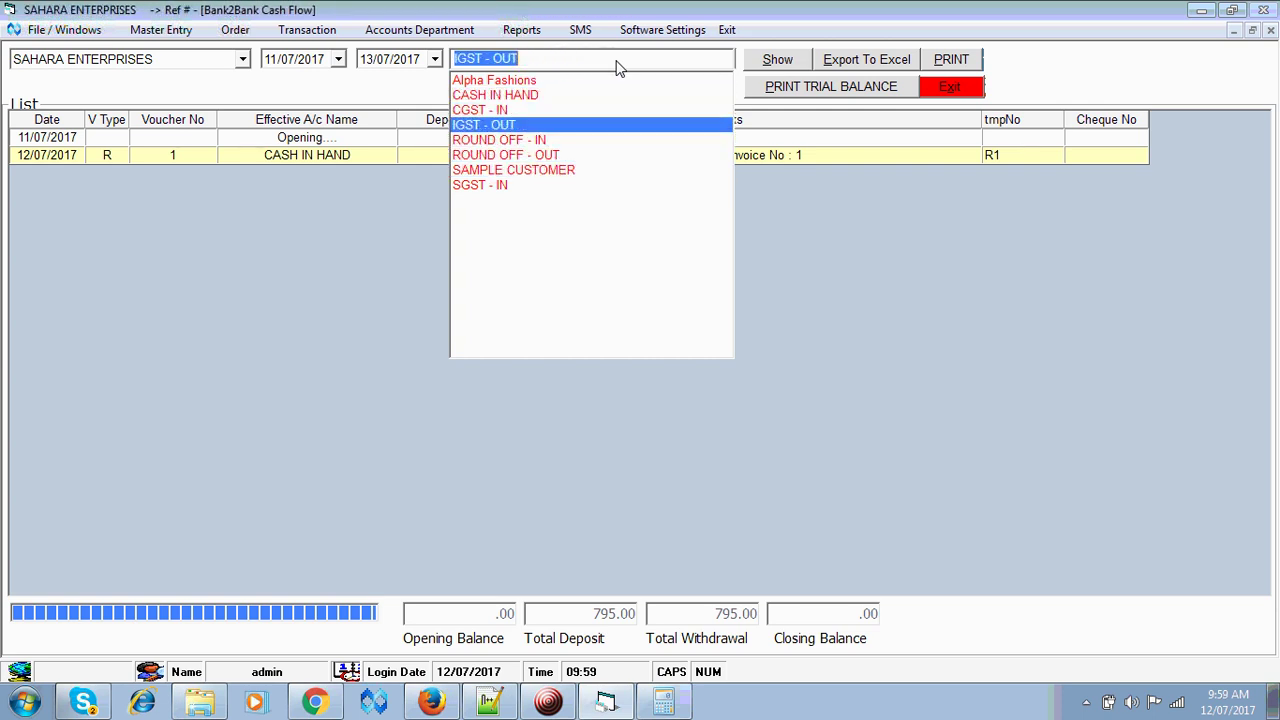
key("Up")
key("Up")
key("Return")
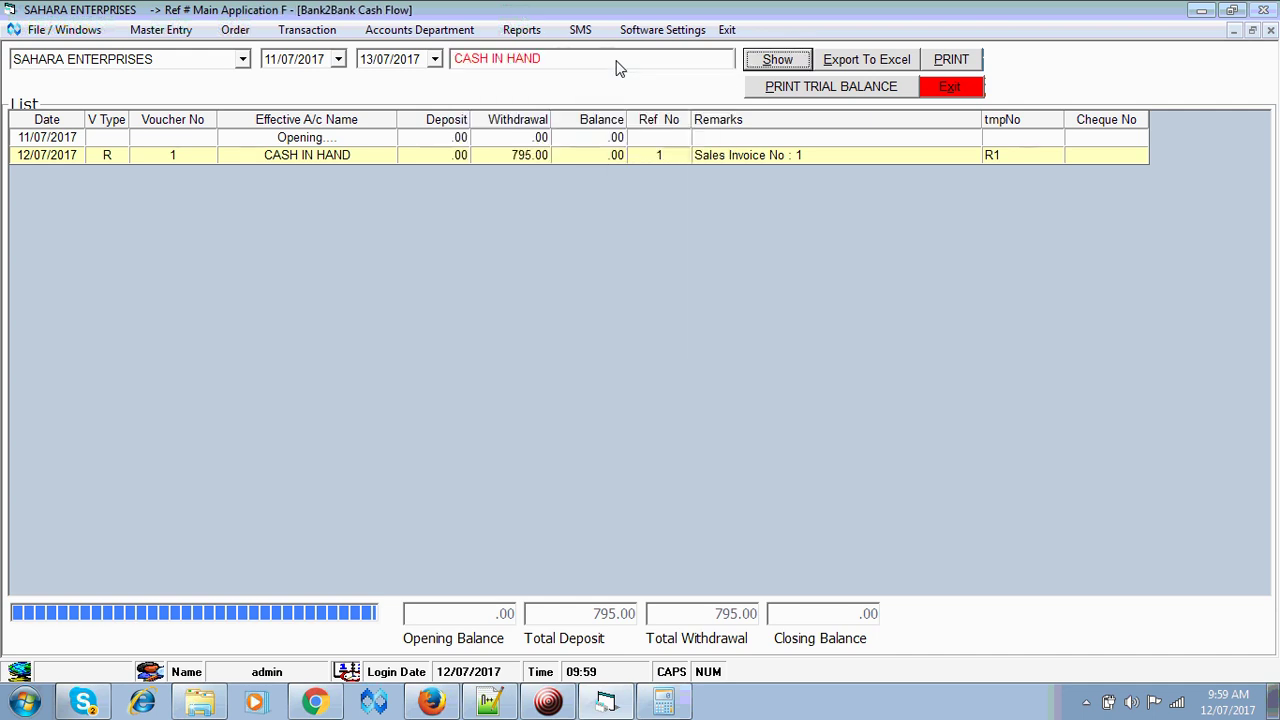
key("Return")
key("Return")
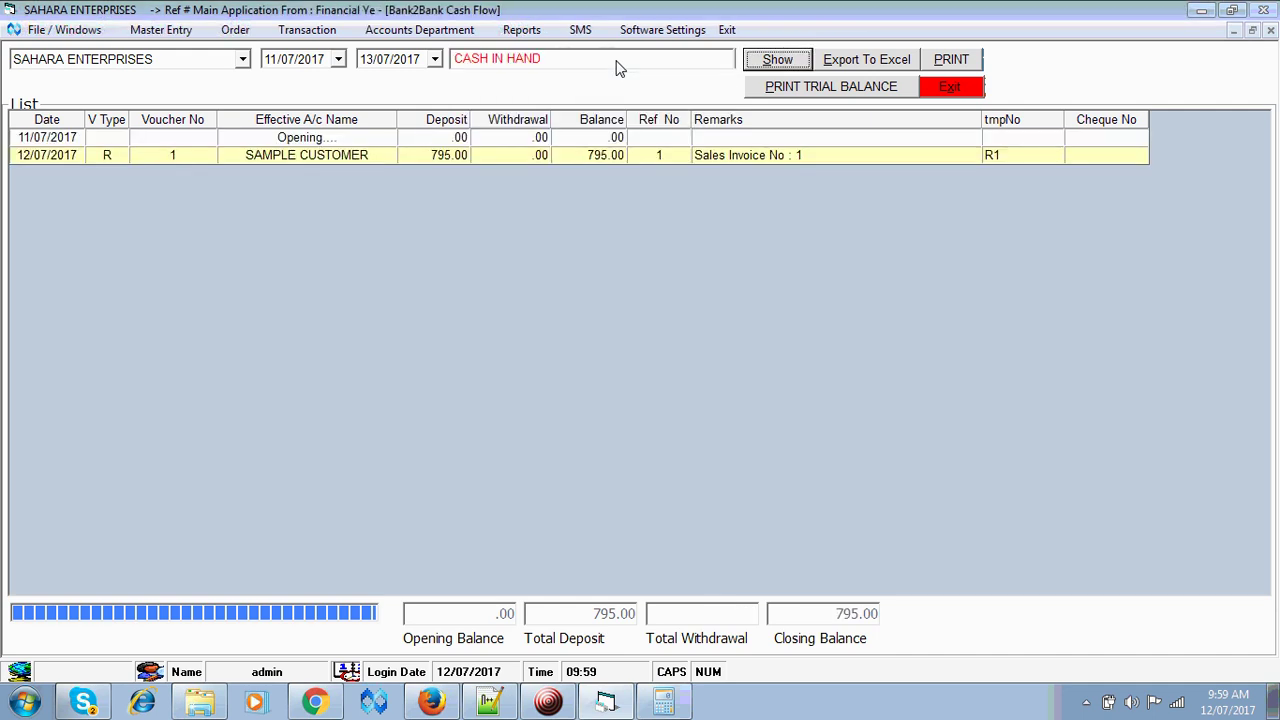
left_click(617, 62)
- Show the CGST - IN and SGST - IN ledger entries
key("Down")
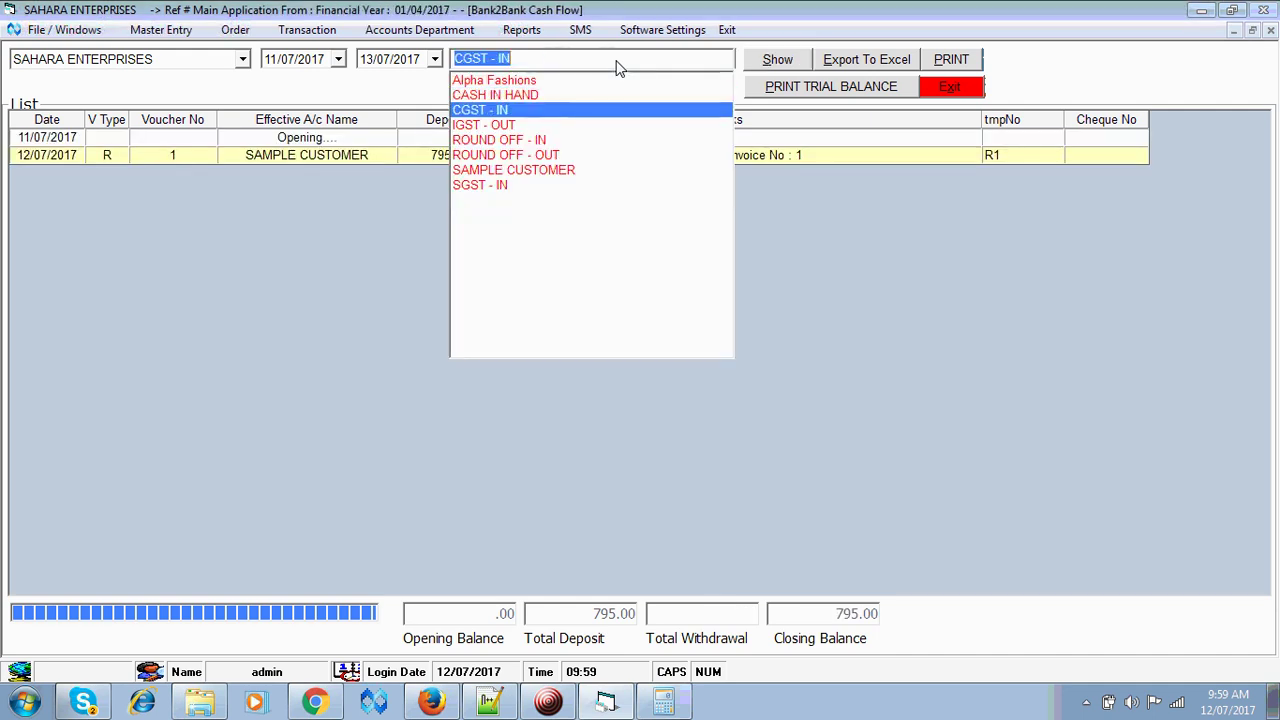
key("Return")
key("Return")
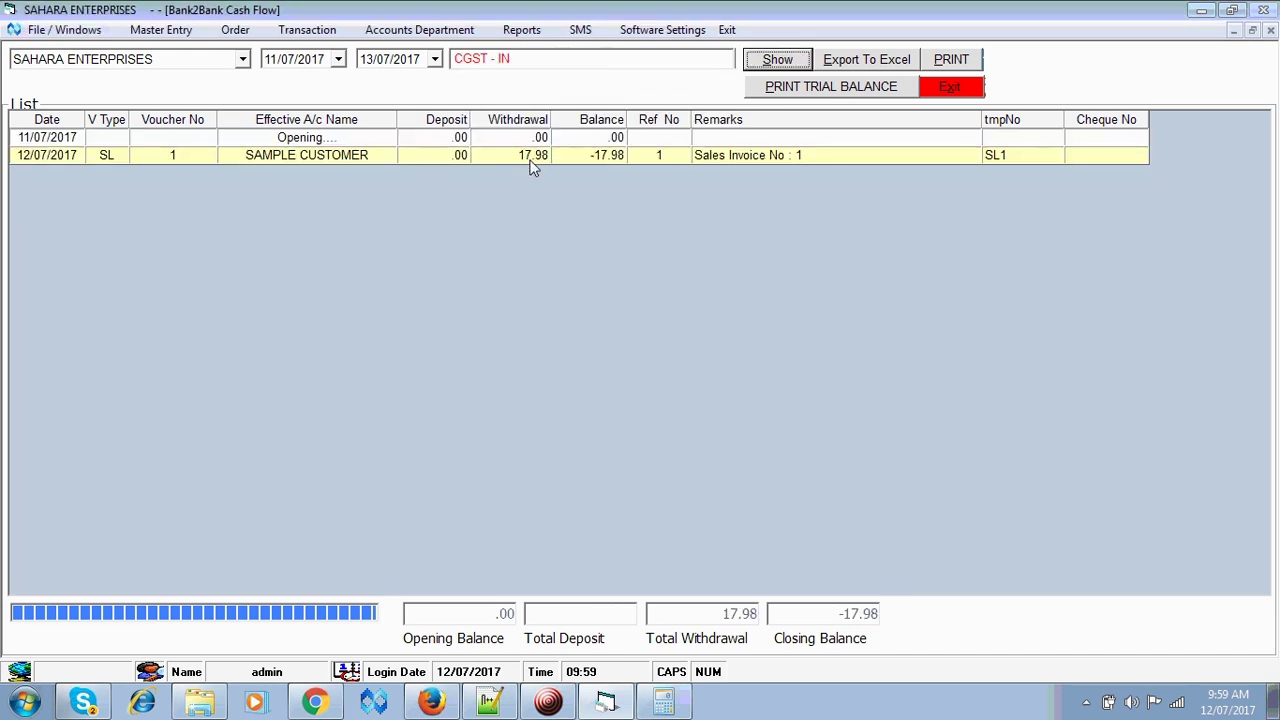
left_click(628, 66)
key("Down")
key("Down")
key("Down")
key("Down")
key("Down")
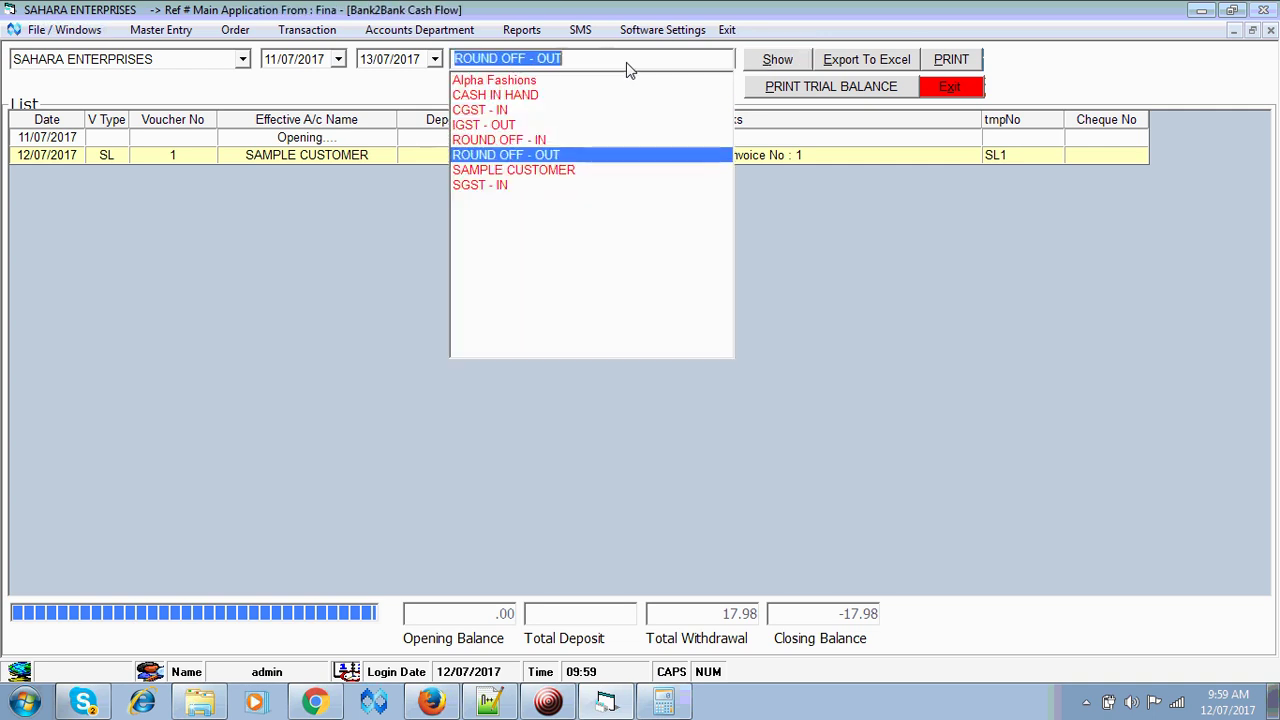
key("Return")
key("Return")
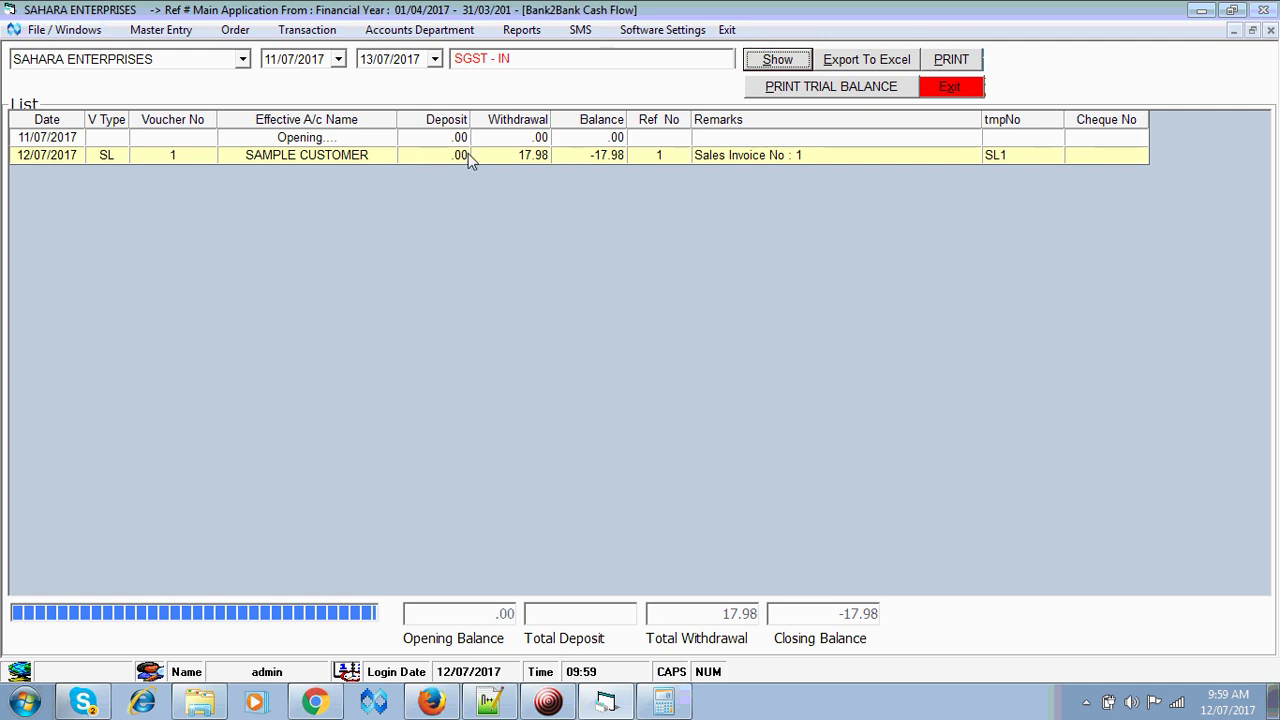
- Show the ROUND OFF - IN and ROUND OFF - OUT ledgers, then close the ledger report
left_click(638, 58)
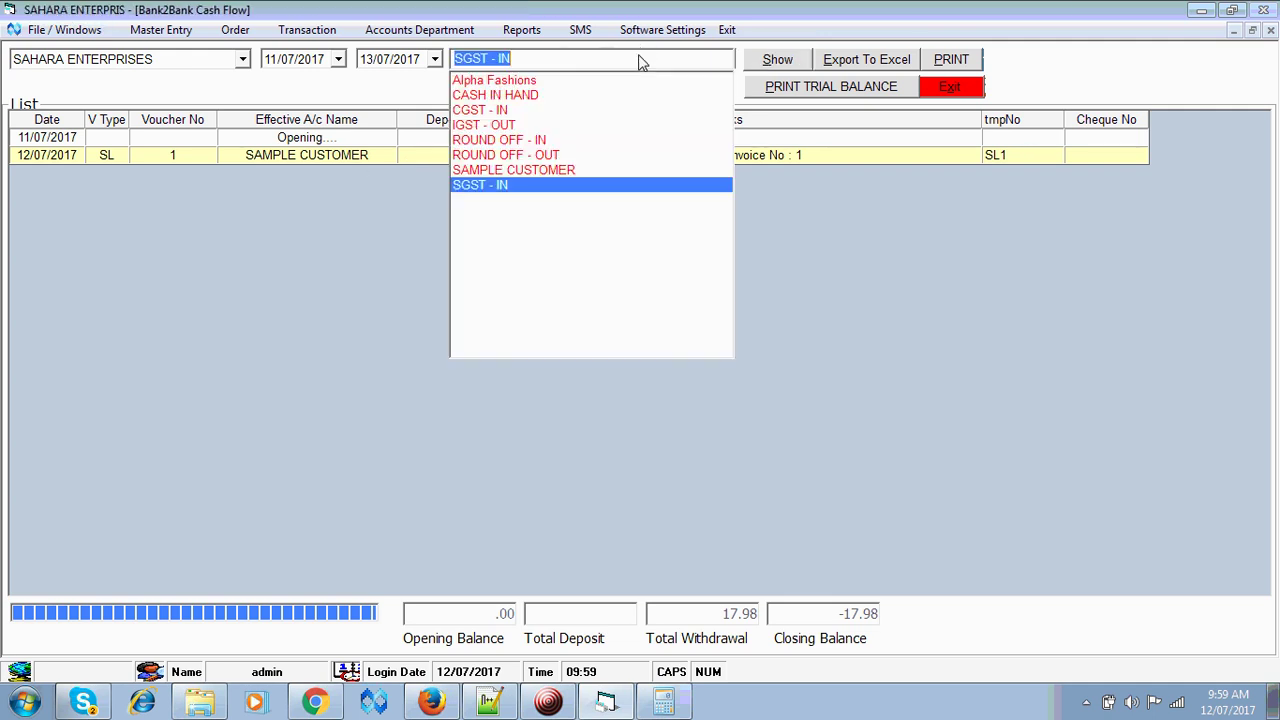
key("Up")
key("Up")
key("Up")
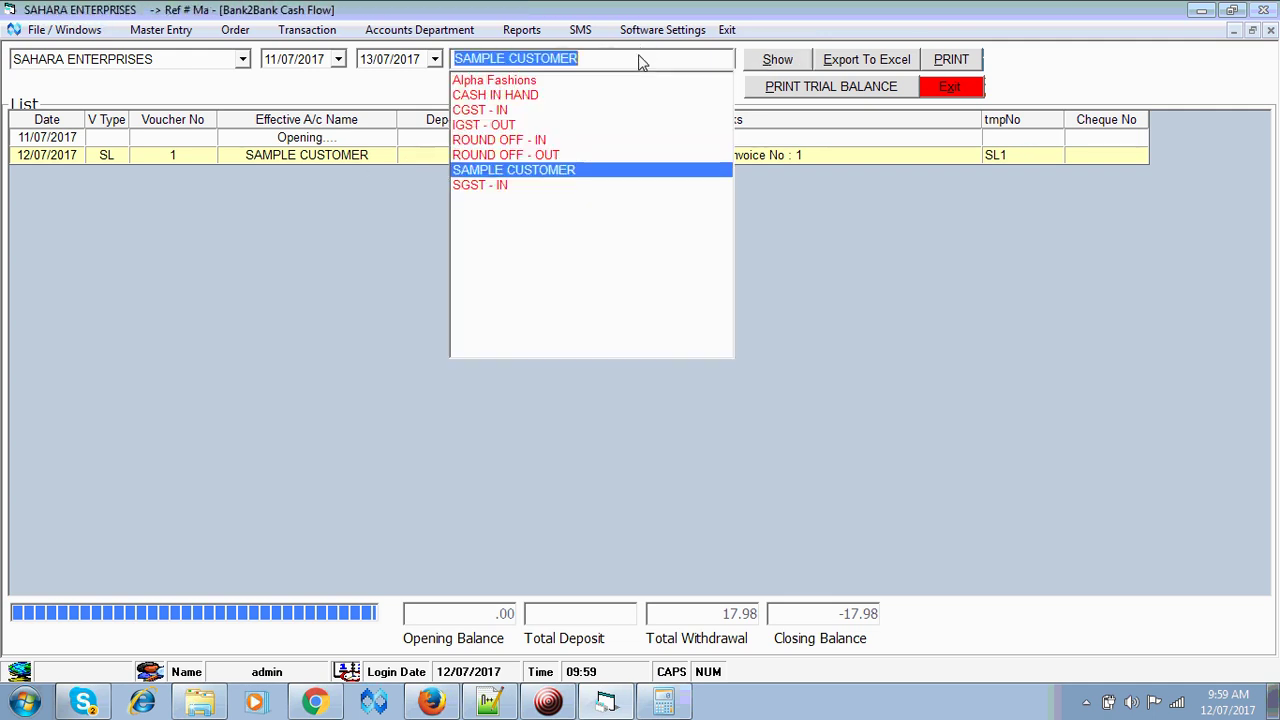
key("Tab")
key("Return")
key("Return")
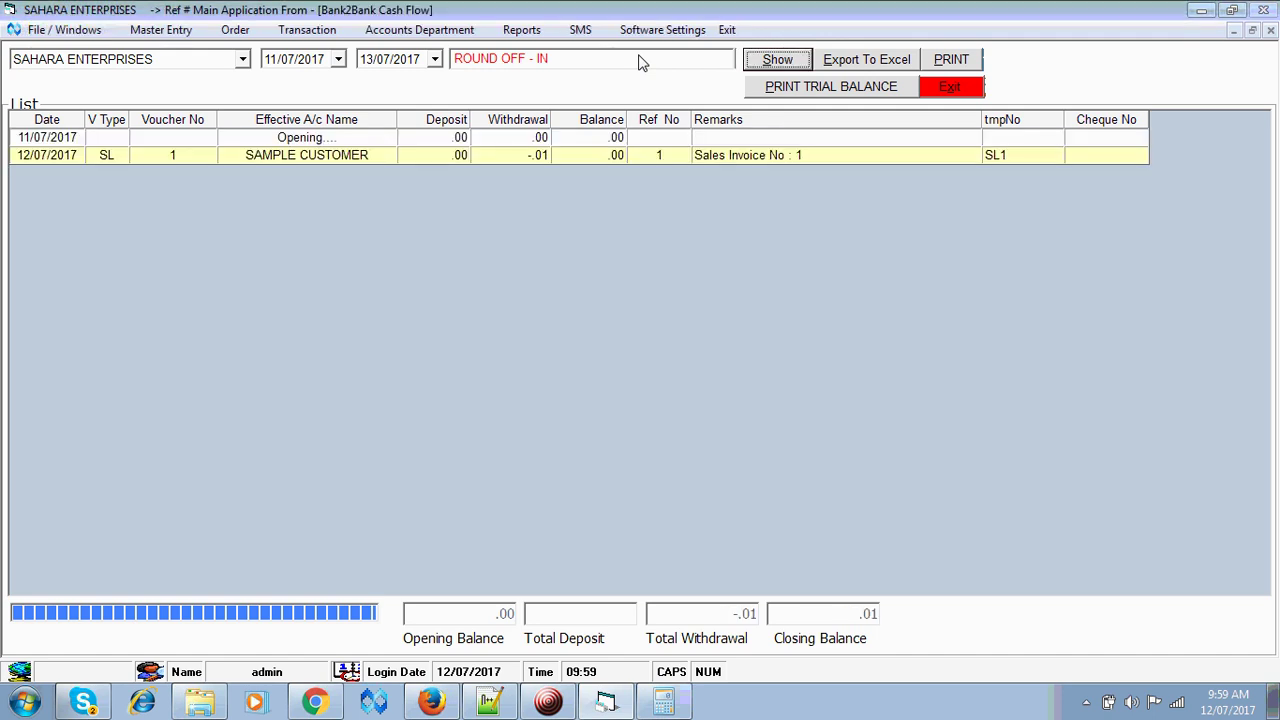
left_click(641, 62)
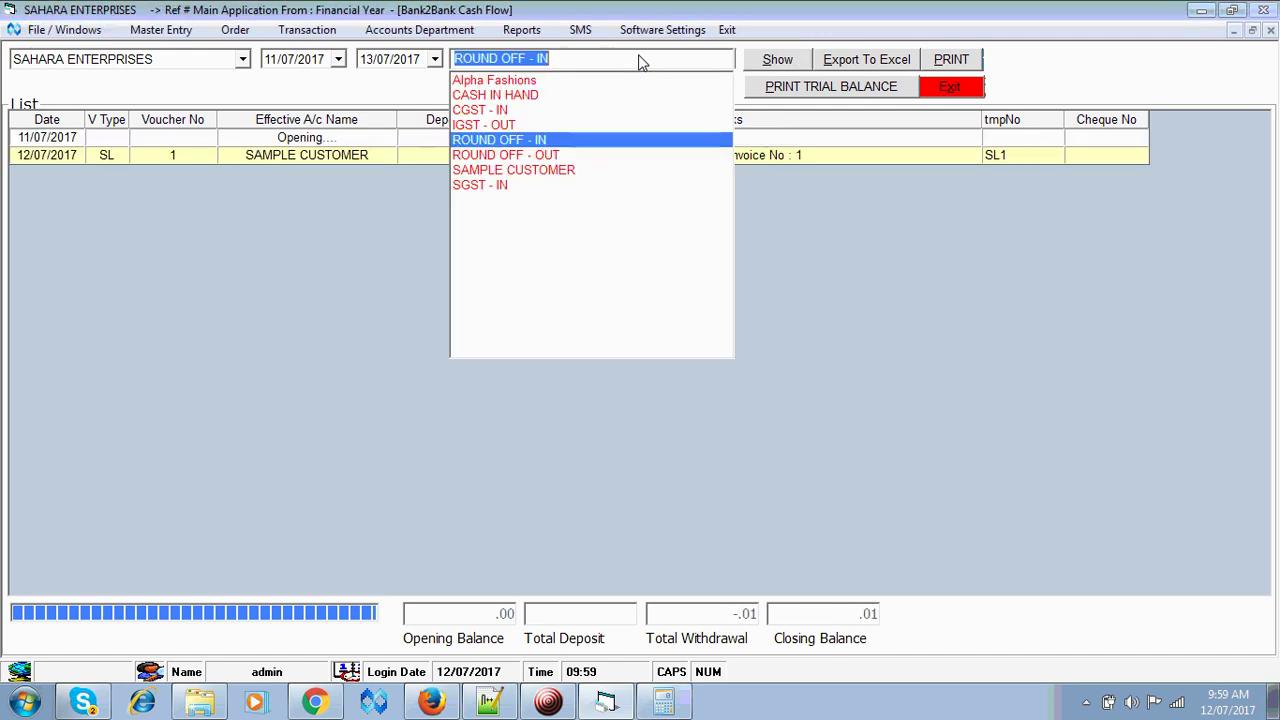
key("Down")
key("Tab")
key("Return")
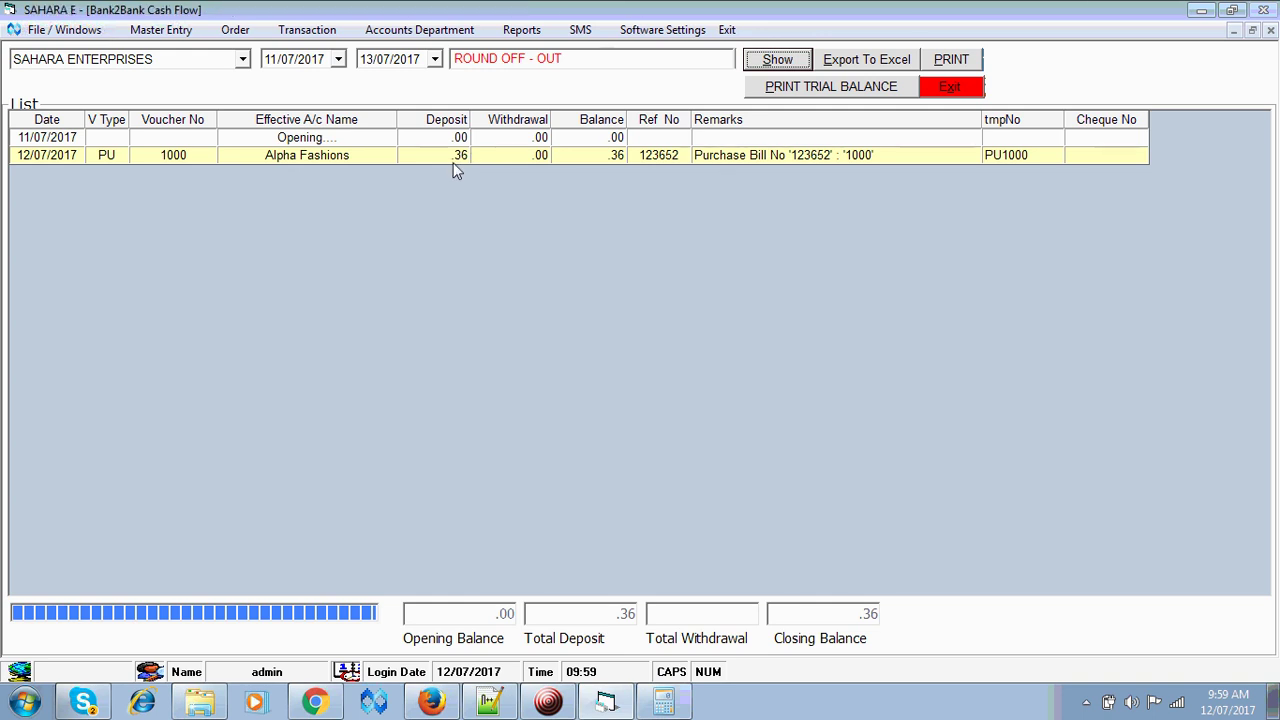
left_click(966, 87)
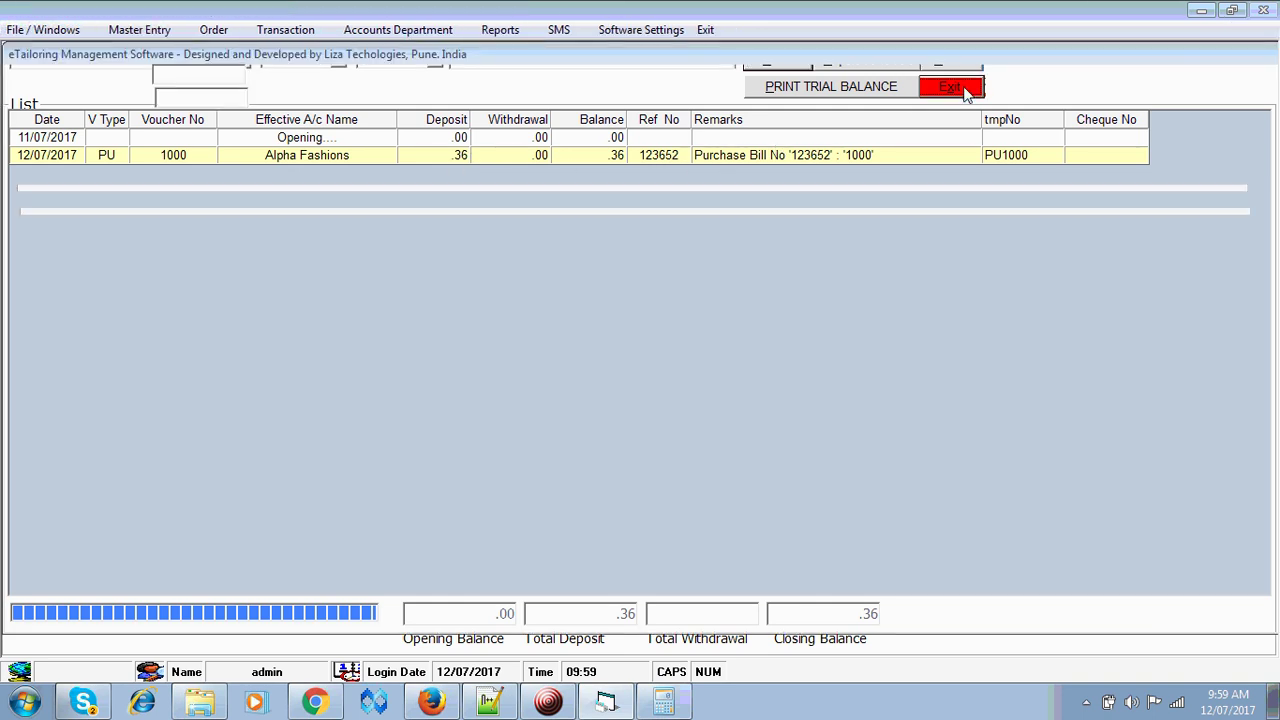